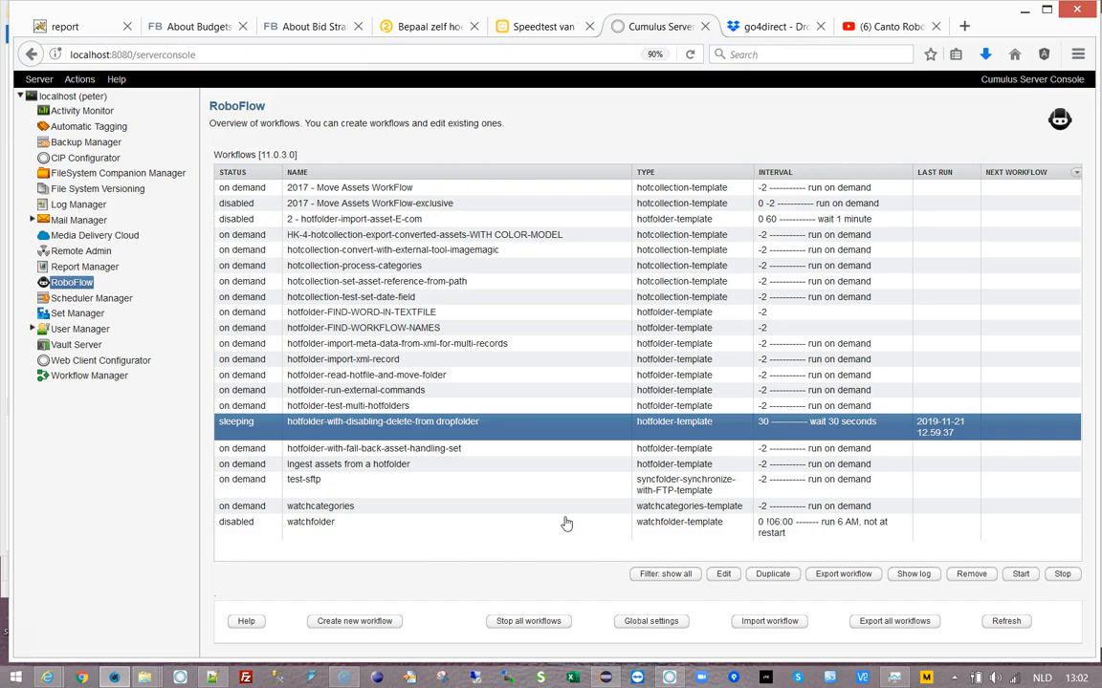
- Switch to the YouTube tab playing the 'Canto Roboflow hotfolder error handling' video
left_click(899, 26)
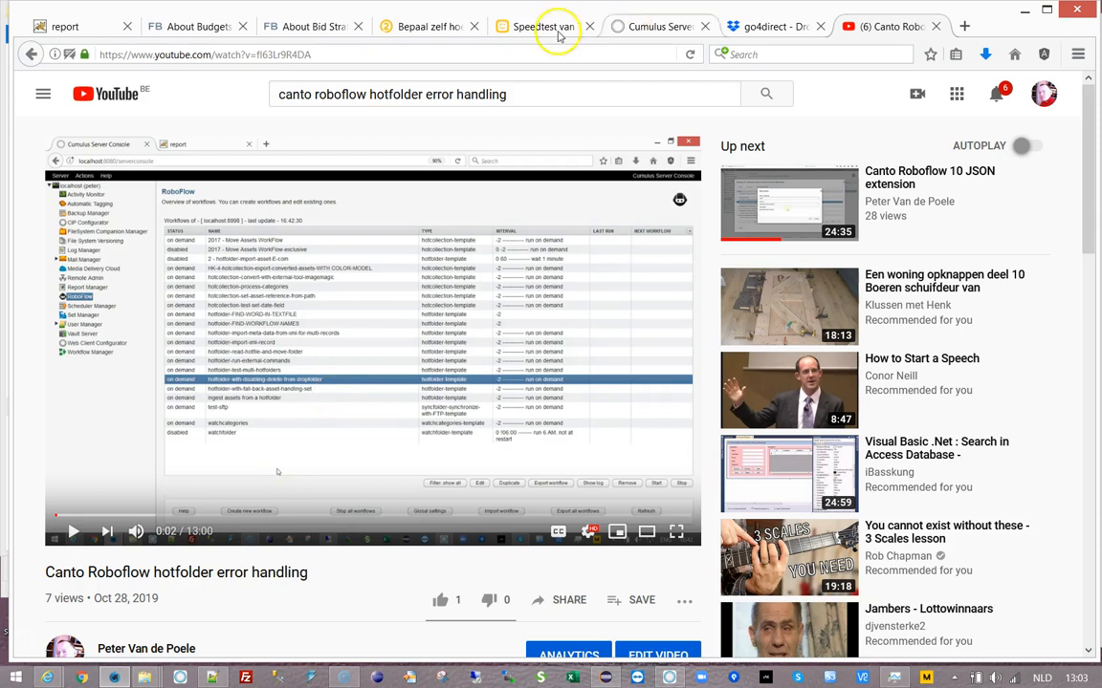
- Switch back to the Cumulus Server Console tab with the RoboFlow workflow list
left_click(631, 29)
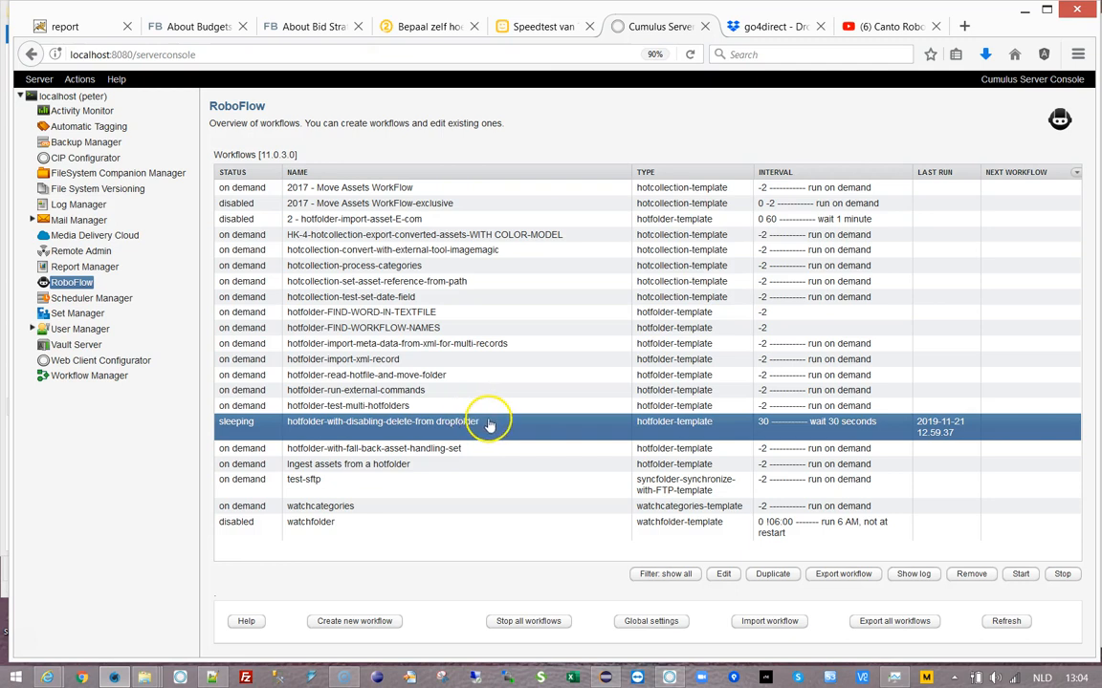
double_click(486, 422)
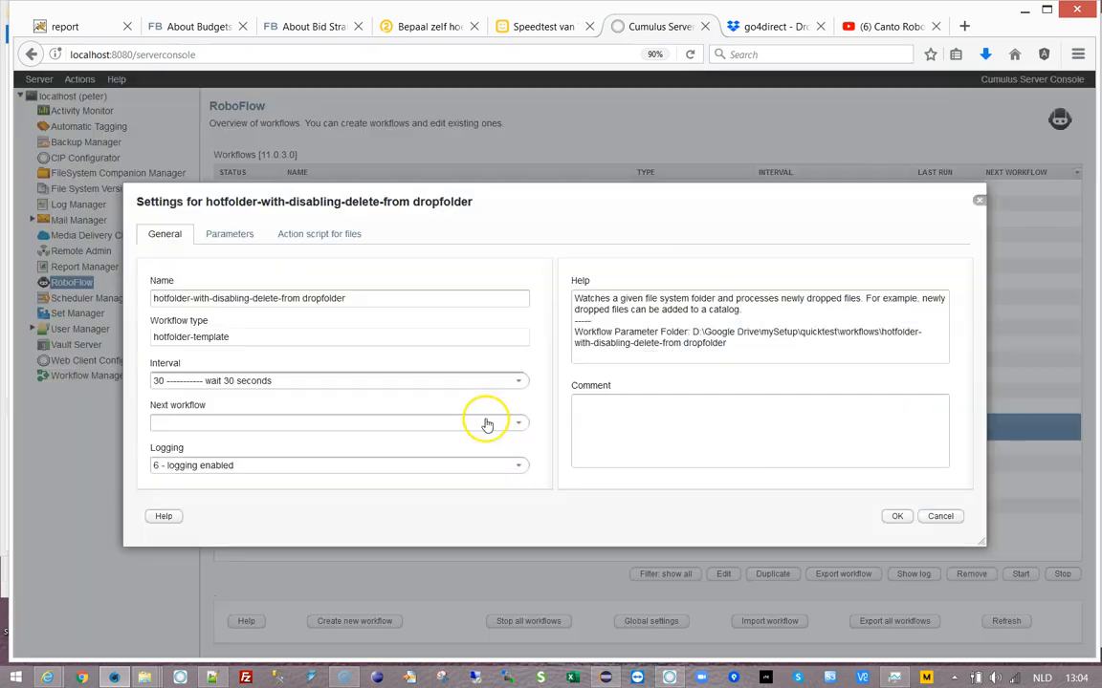
left_click(232, 236)
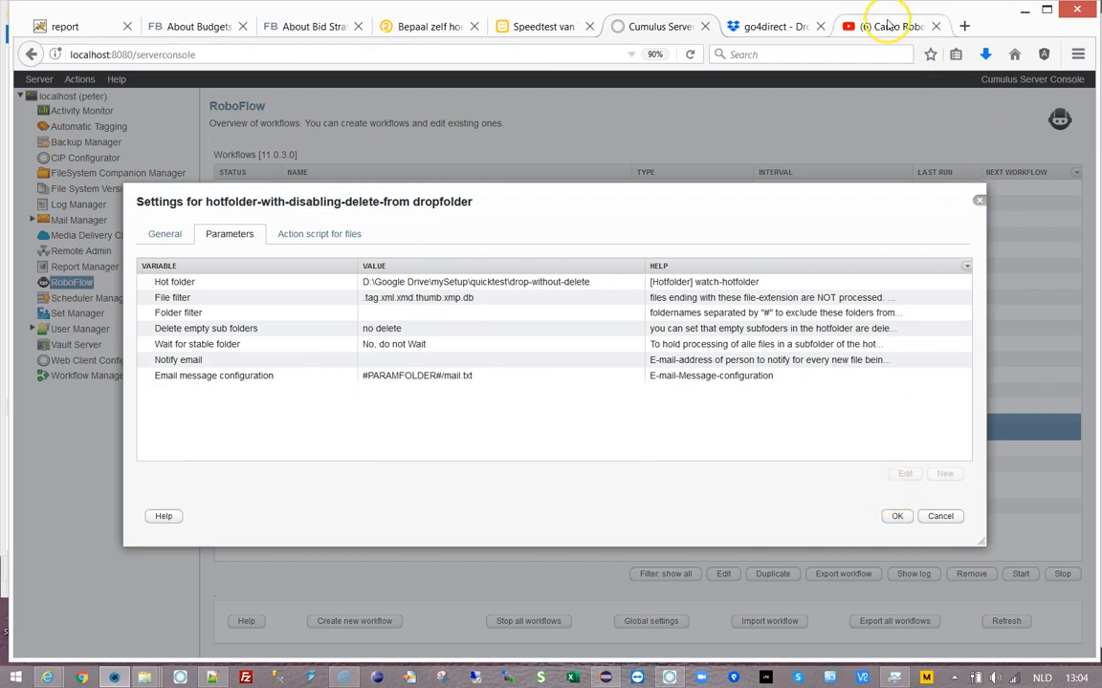
left_click(888, 26)
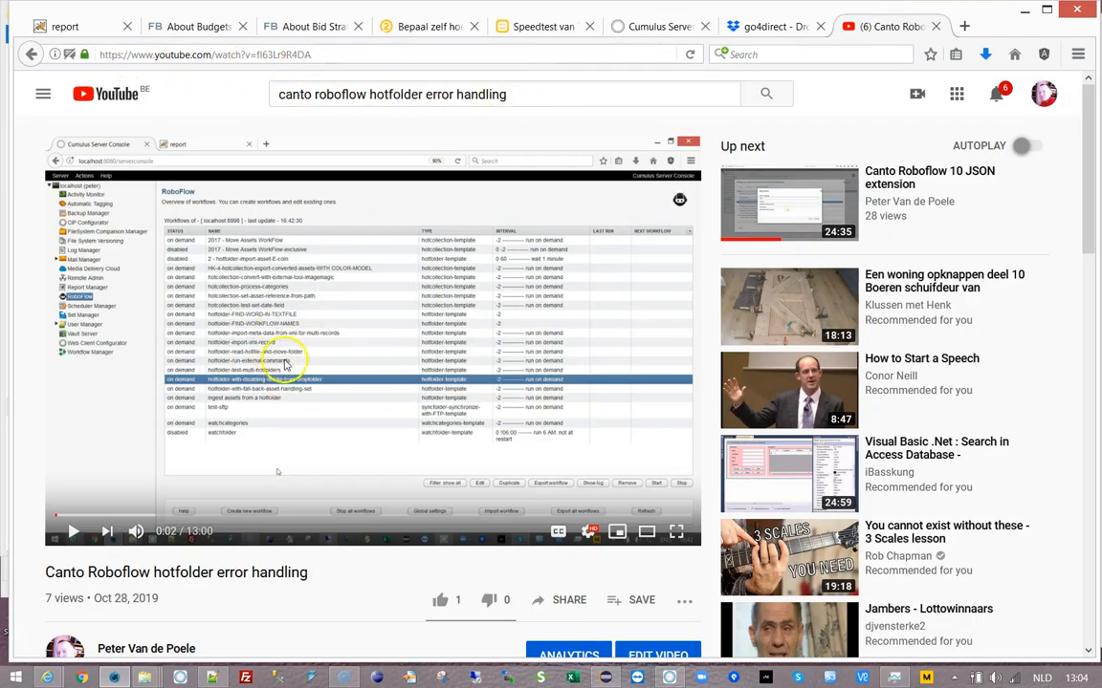
left_click(645, 29)
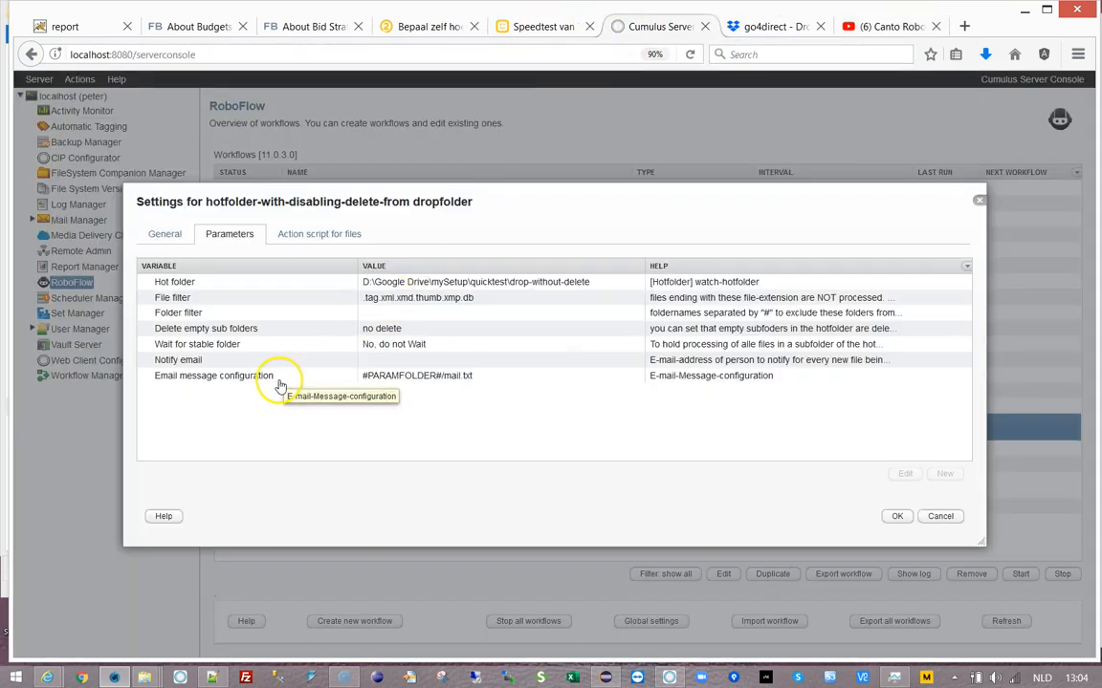
left_click(940, 516)
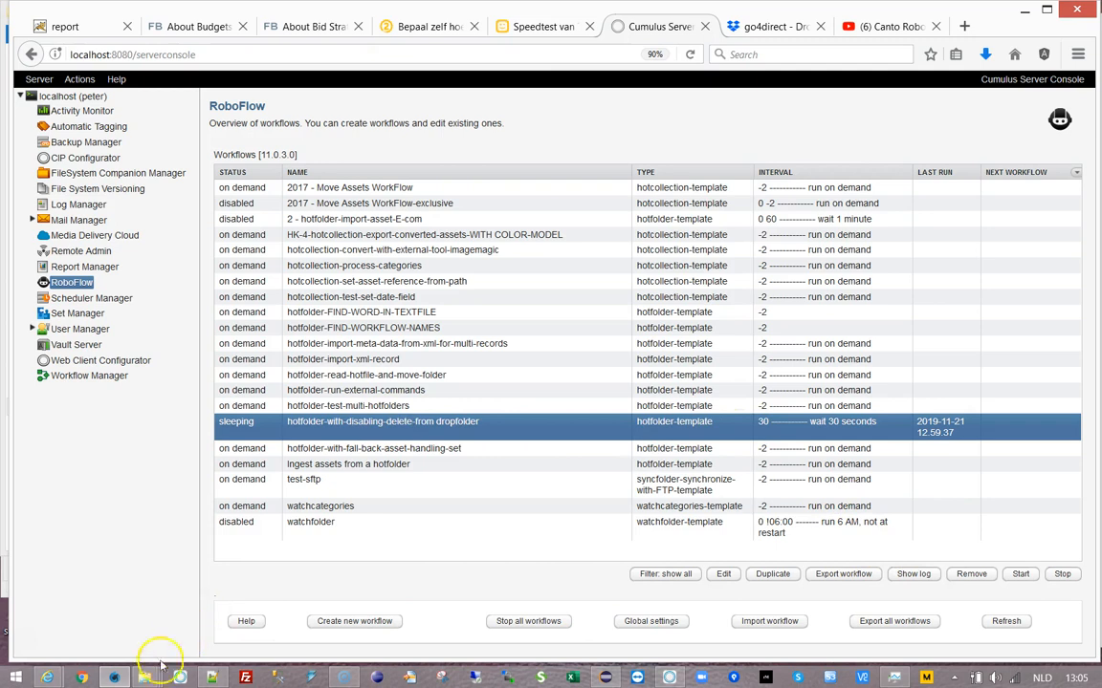
mouse_move(148, 671)
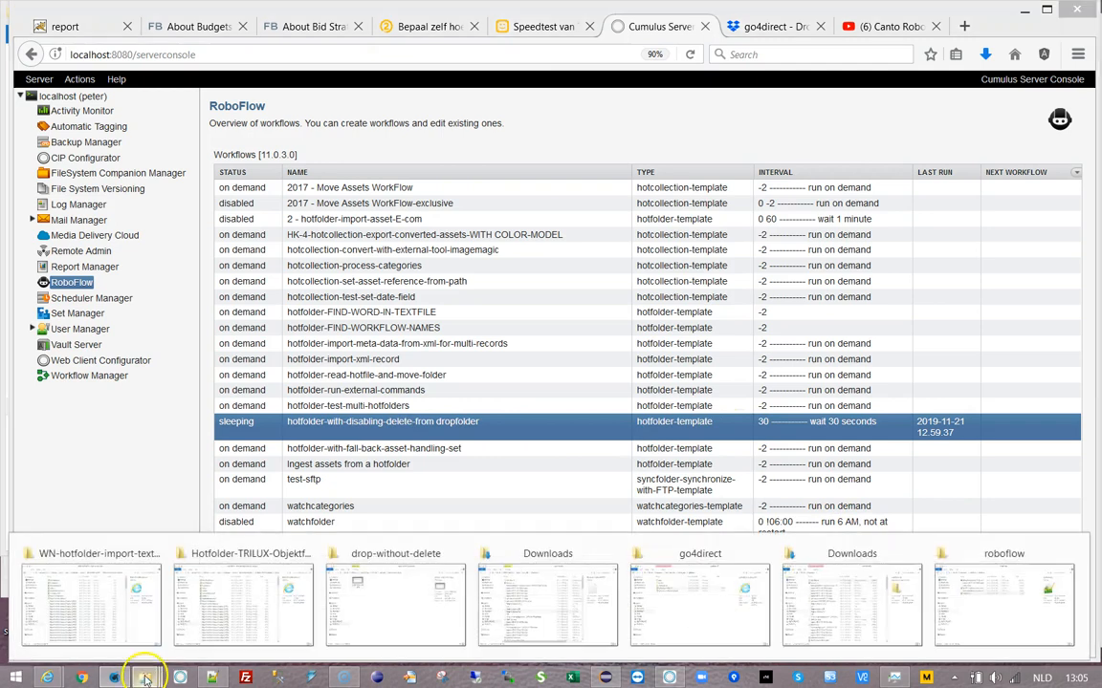
left_click(356, 635)
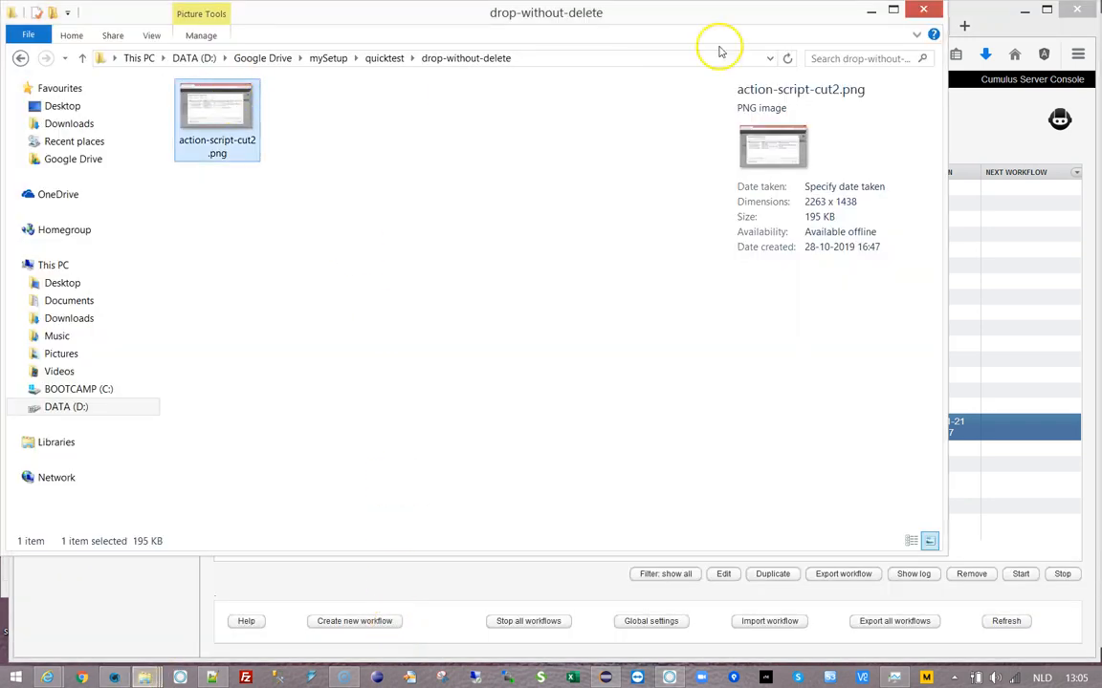
left_click_drag(737, 19, 778, 98)
left_click(258, 238)
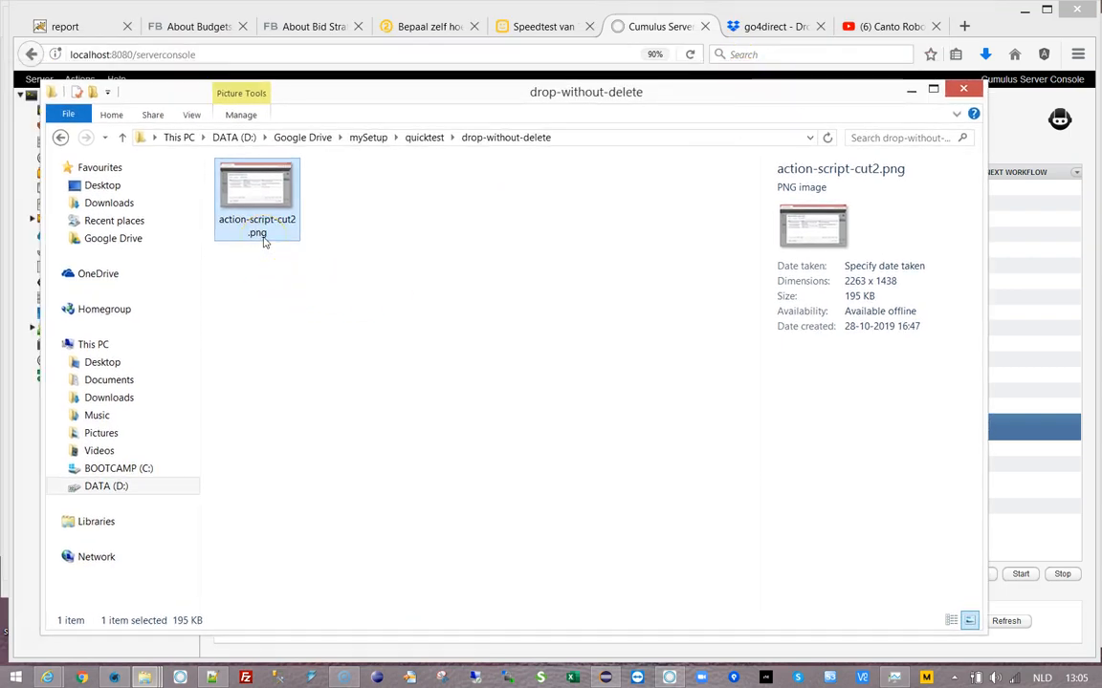
left_click(281, 246)
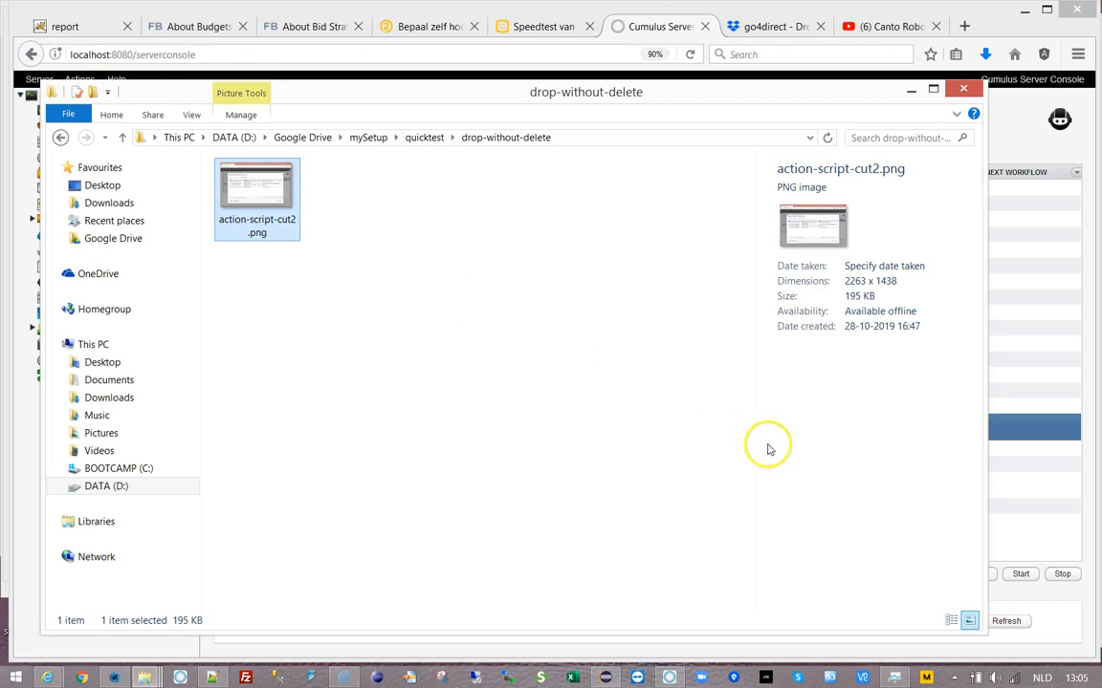
left_click(1057, 591)
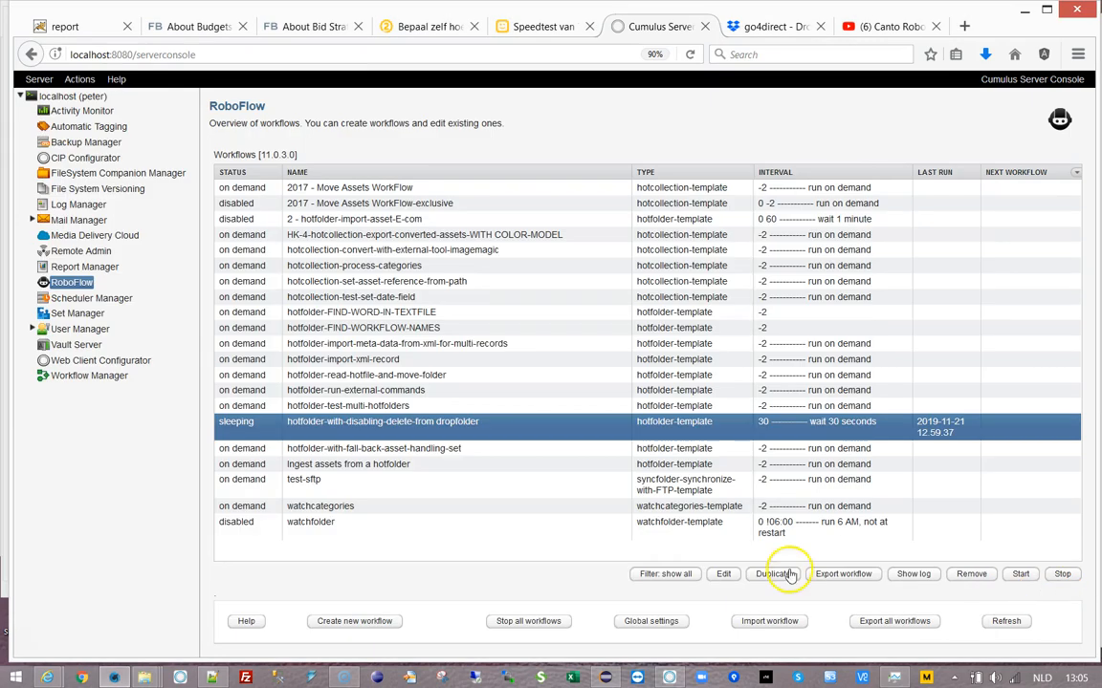
- Inspect the fall-back workflow's FallbackCumulusAssetHandlingSet parameter and its comment text
double_click(430, 449)
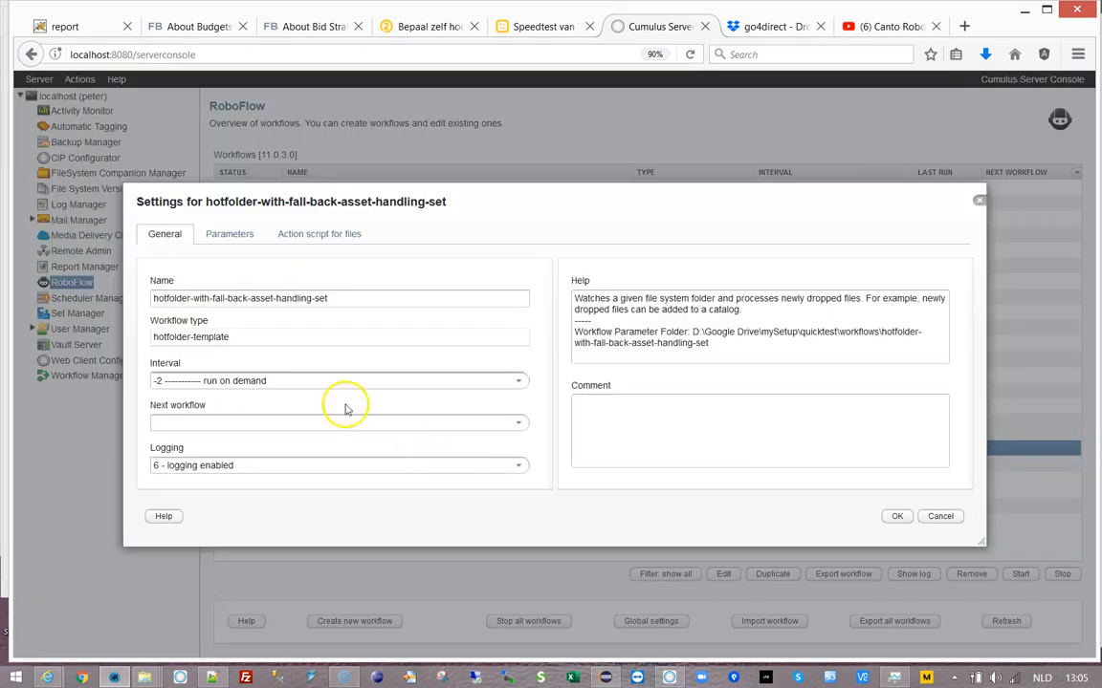
left_click(230, 233)
left_click(212, 426)
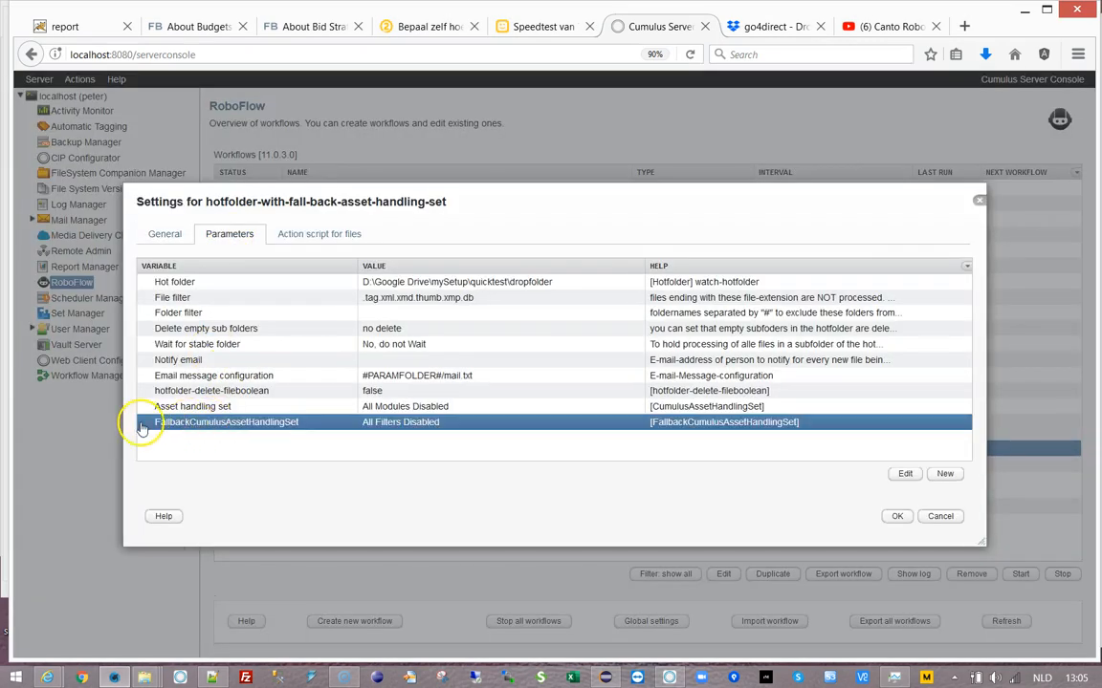
double_click(215, 423)
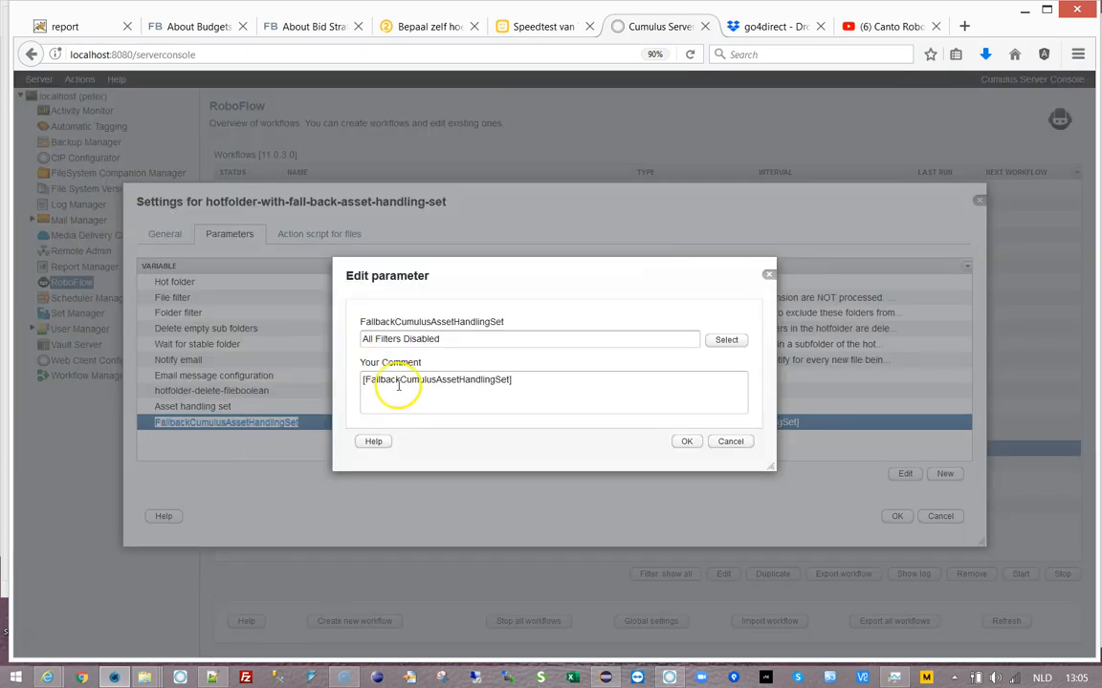
triple_click(406, 380)
key("ctrl+c")
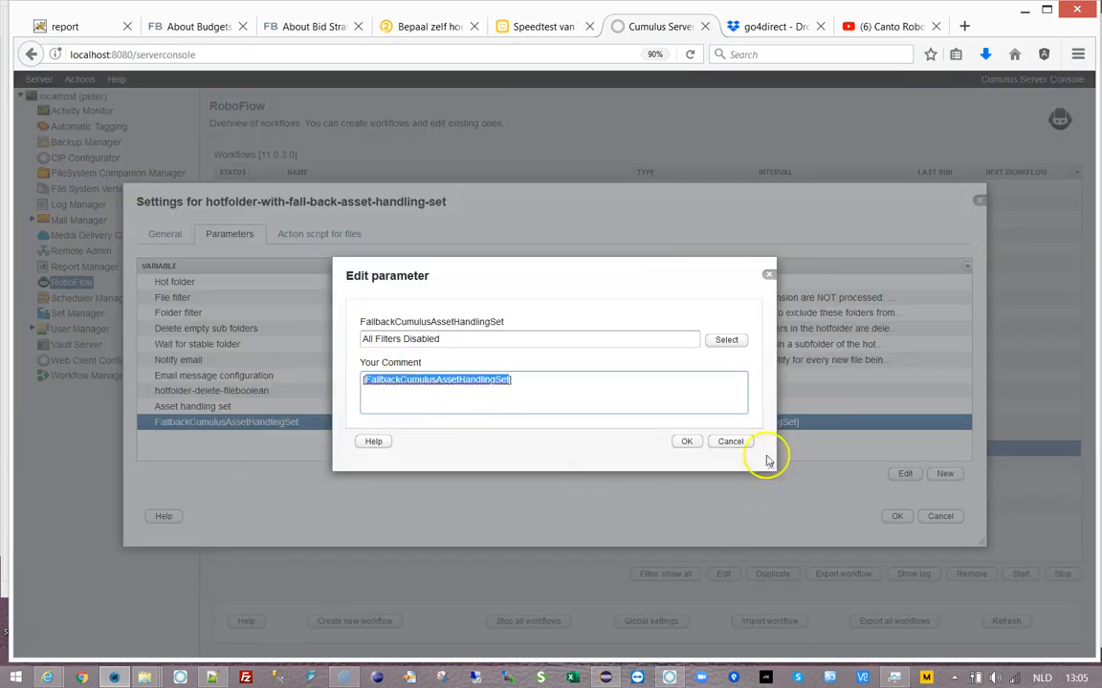
- Cancel out unchanged and open the hotfolder-with-disabling-delete-from dropfolder workflow's settings
left_click(731, 440)
left_click(940, 517)
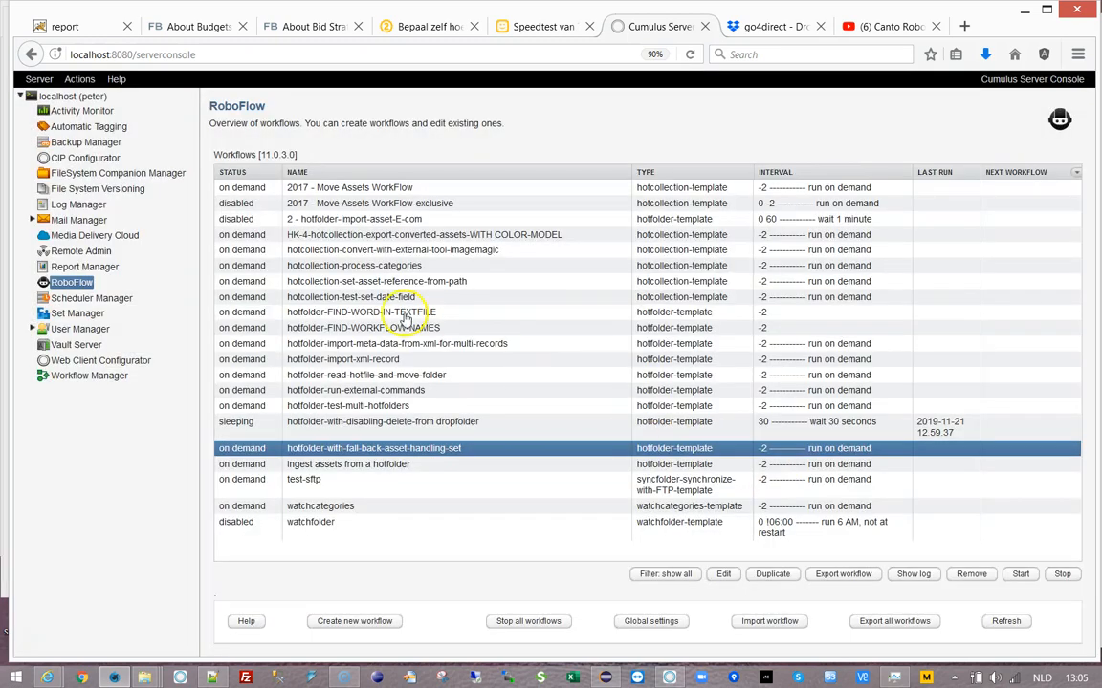
left_click(358, 423)
double_click(426, 427)
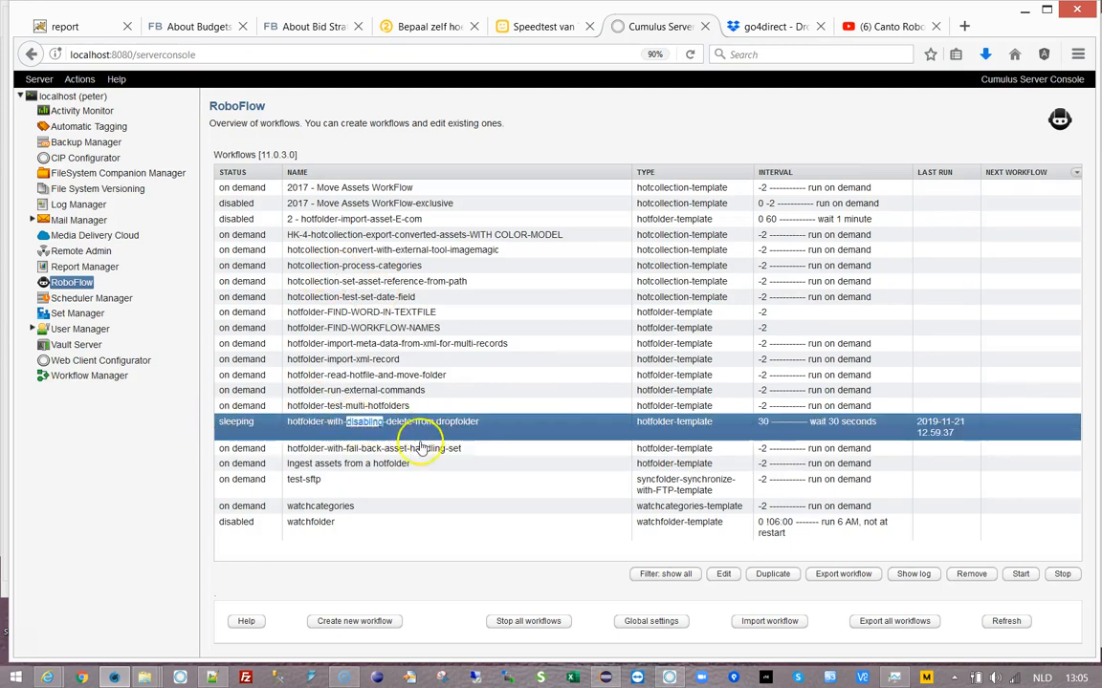
- Start a new dropfolder workflow parameter named FallbackCumulusAssetHandlingSet
left_click(230, 237)
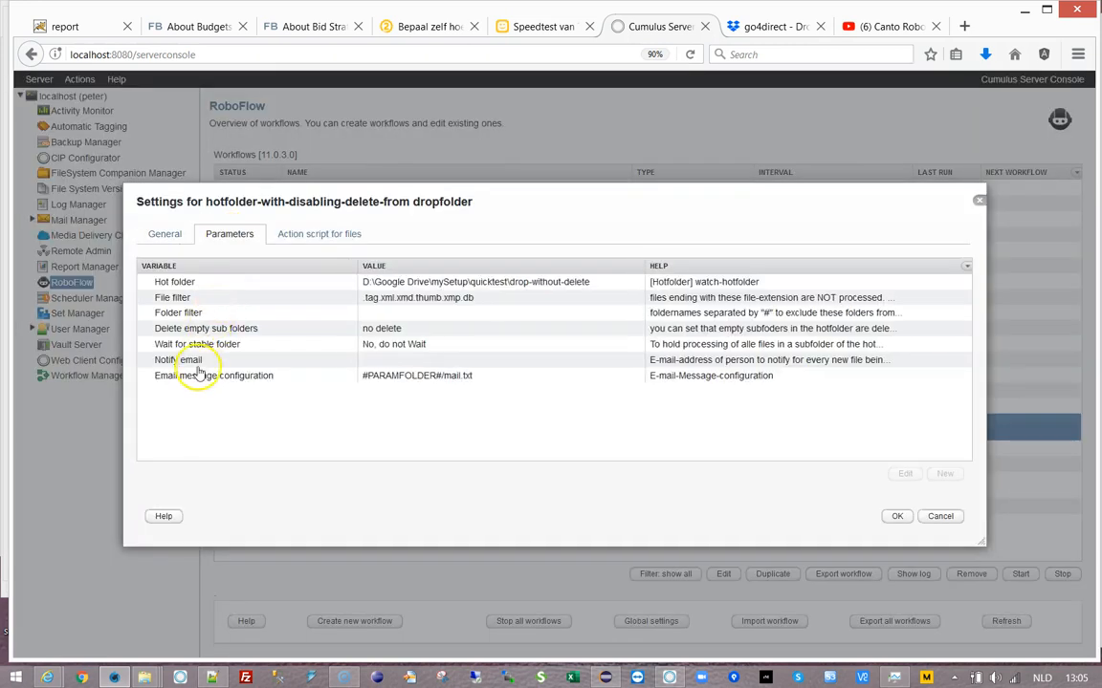
left_click(187, 374)
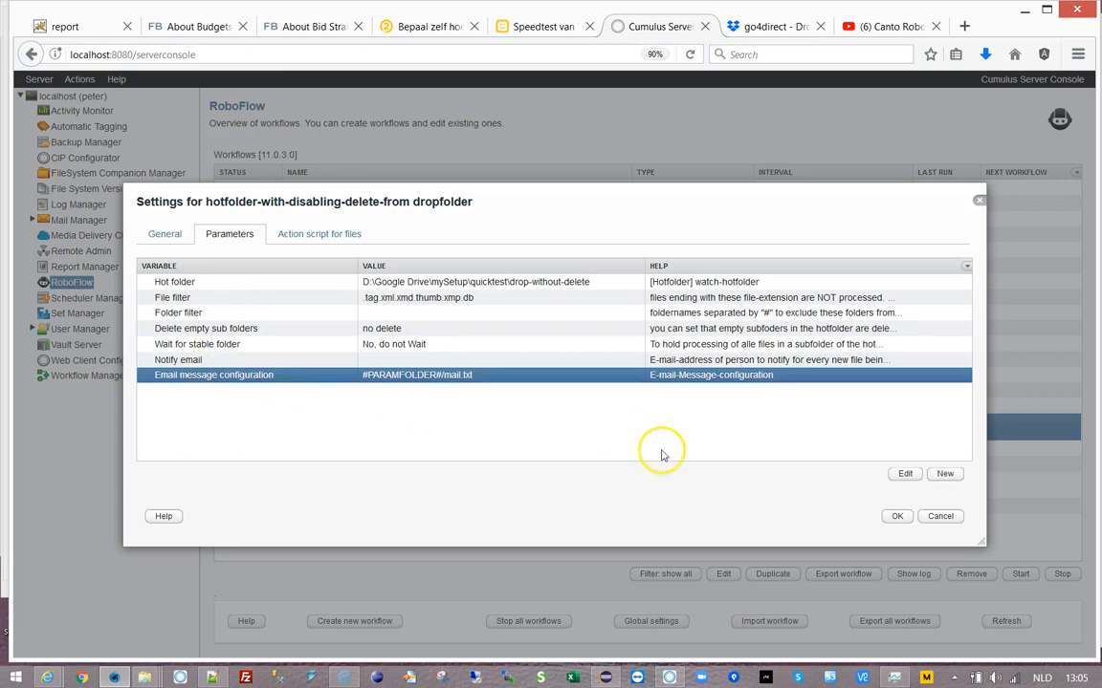
left_click(947, 474)
key("ctrl+v")
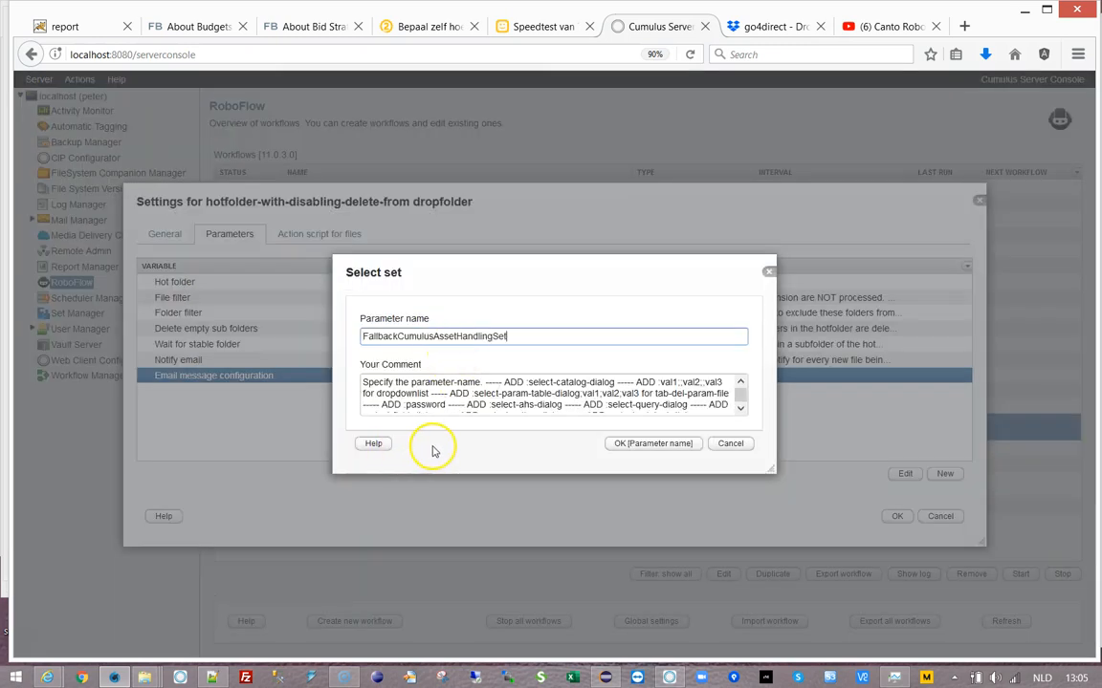
type("a")
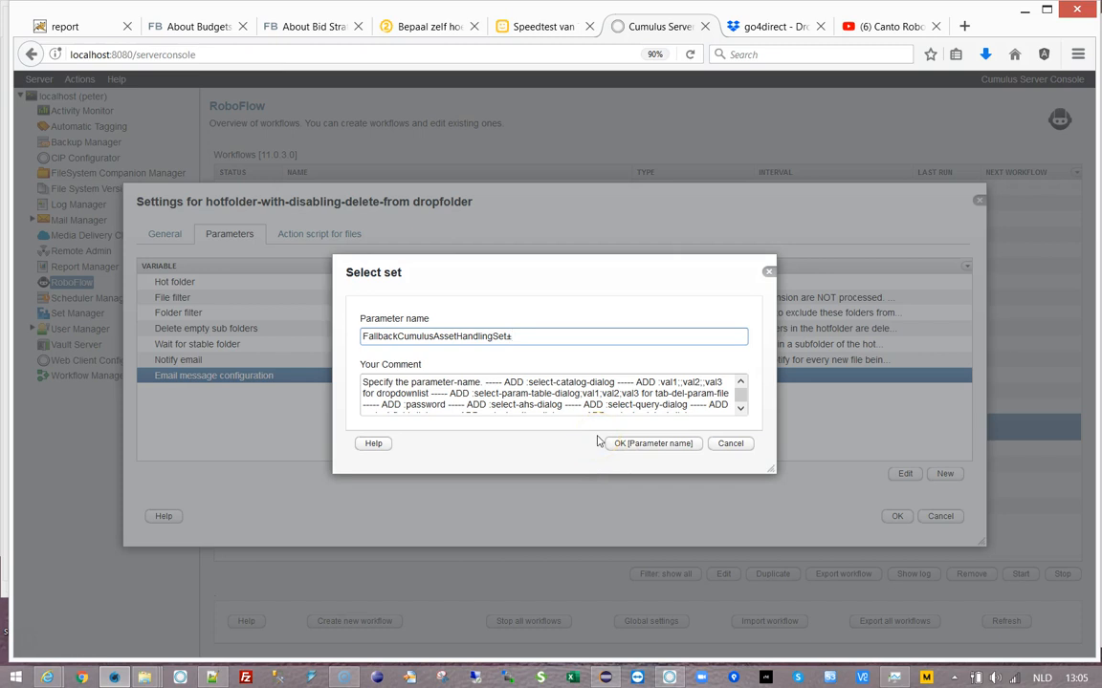
key("BackSpace")
- Switch the keyboard to English, append ':select-ahs-dialog' to the name, and confirm
left_click(1043, 677)
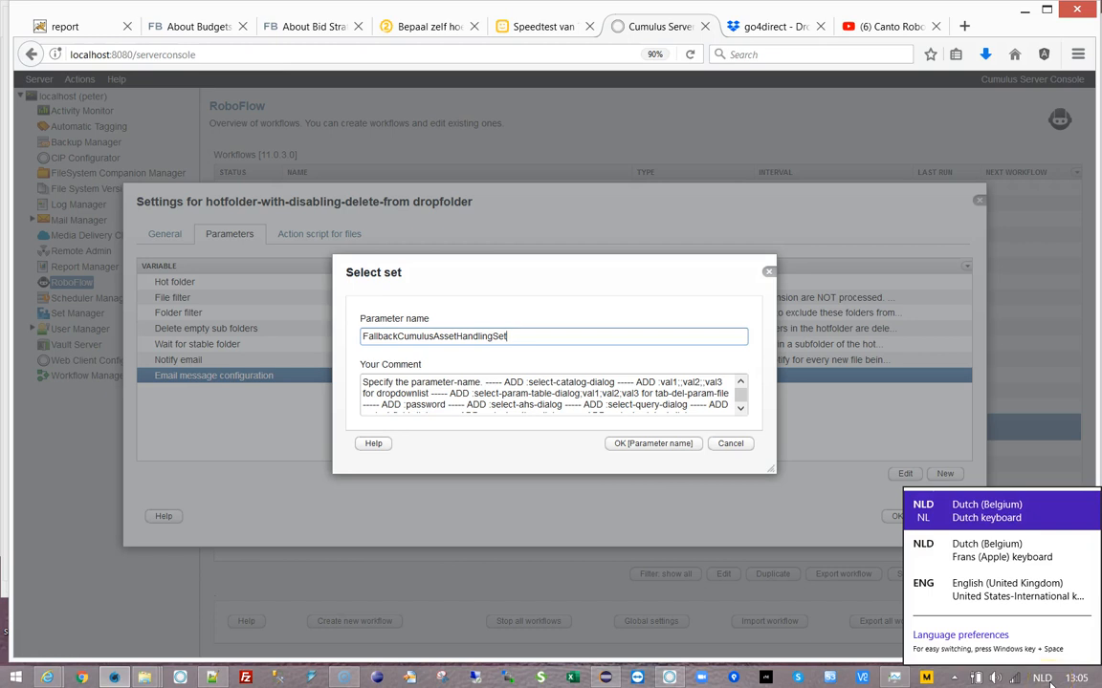
left_click(1019, 559)
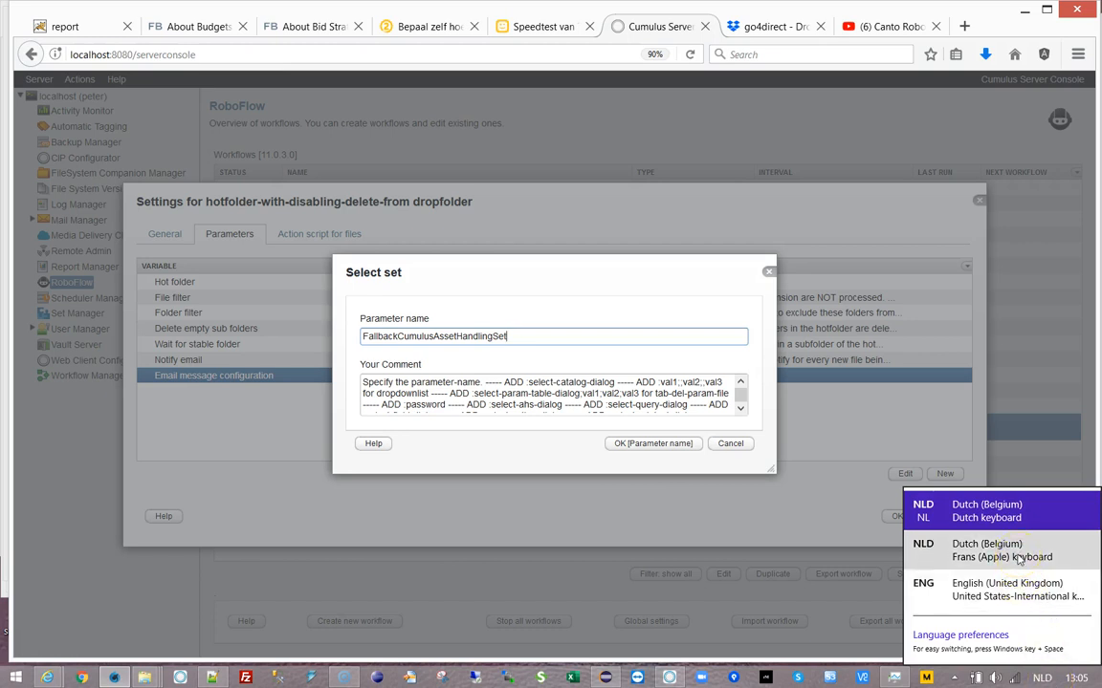
left_click(918, 593)
left_click(557, 336)
type(":")
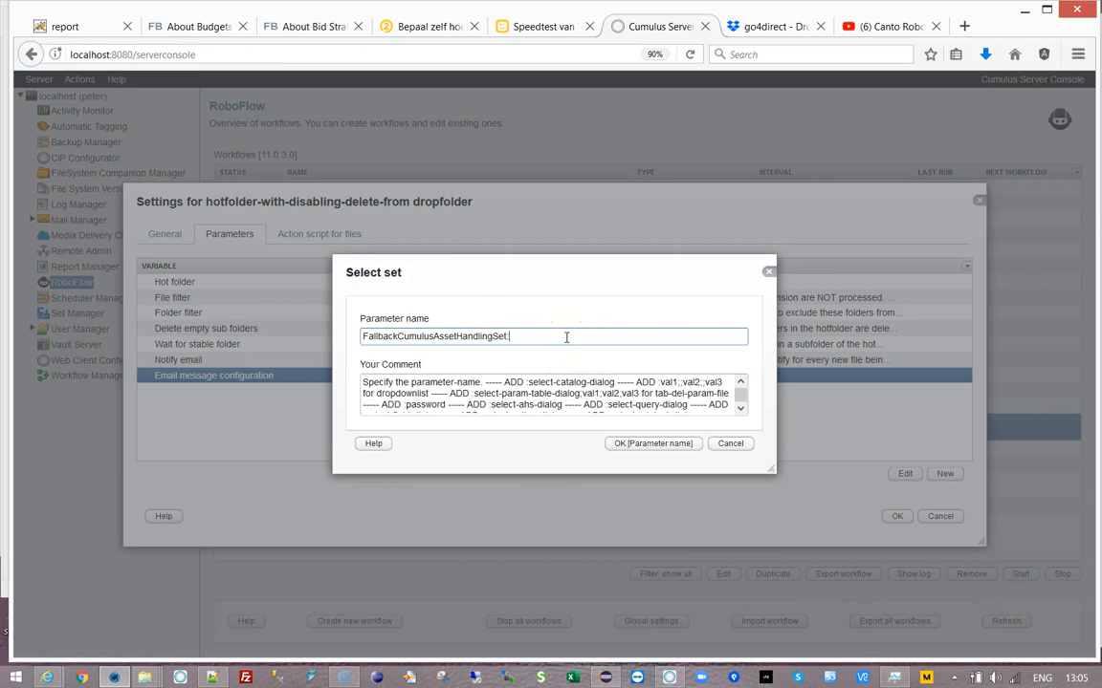
type("select-ah")
type("s-dialog")
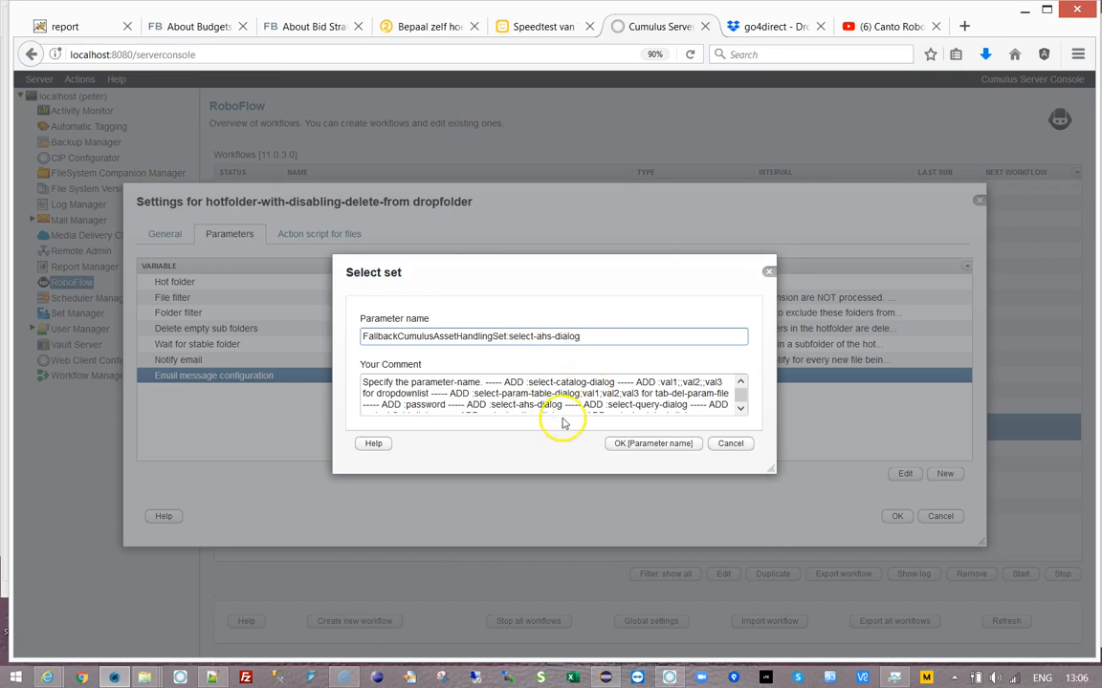
left_click(613, 443)
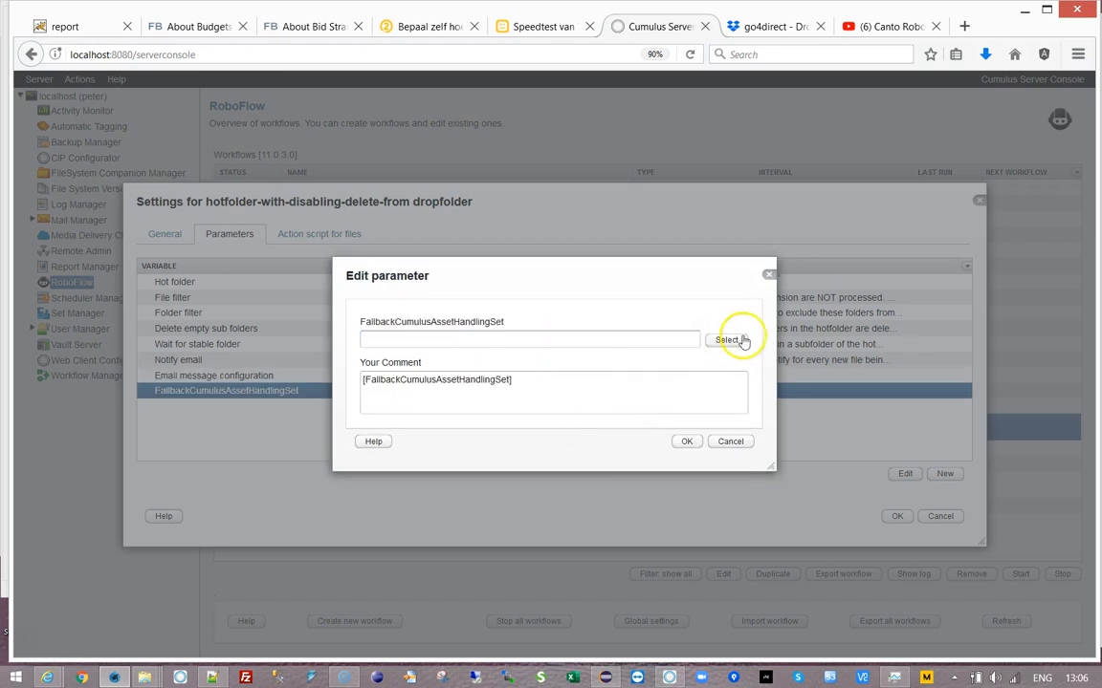
- Choose the Wacker-Impot catalog as the source for the parameter's value
left_click(717, 352)
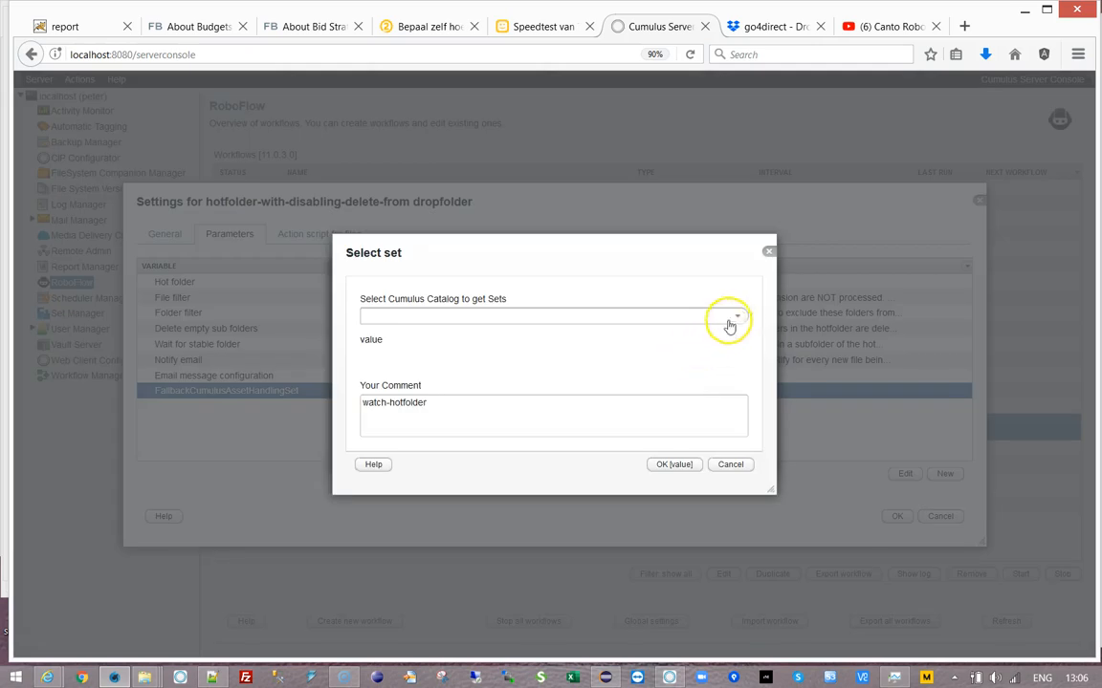
left_click(736, 317)
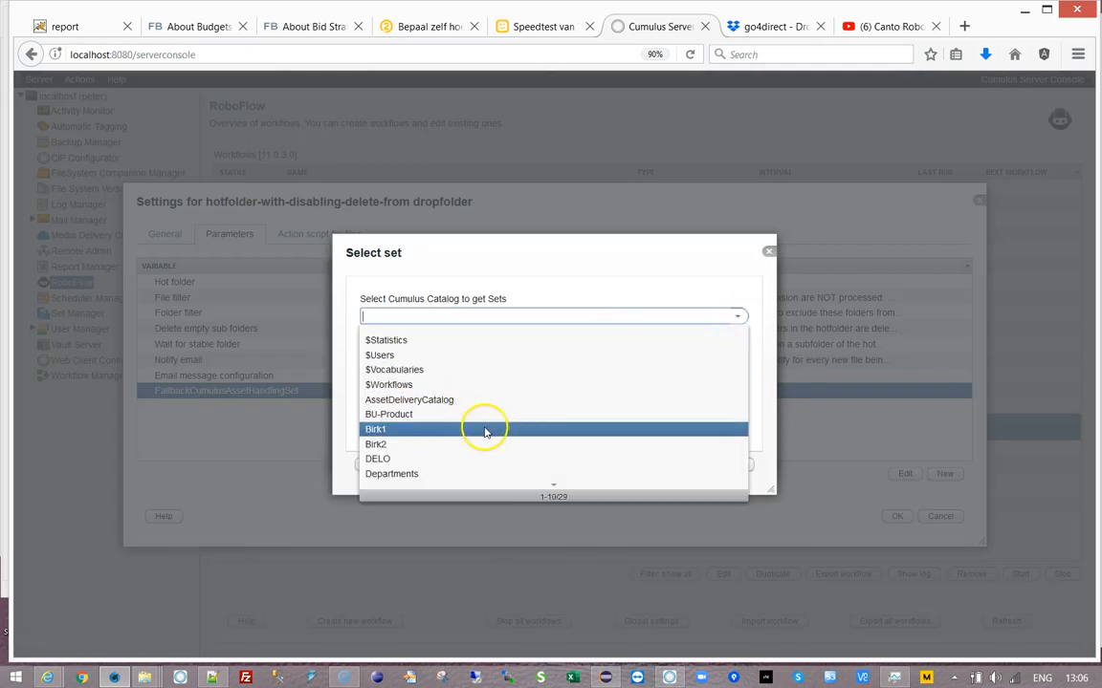
scroll(485, 430, "down", 3)
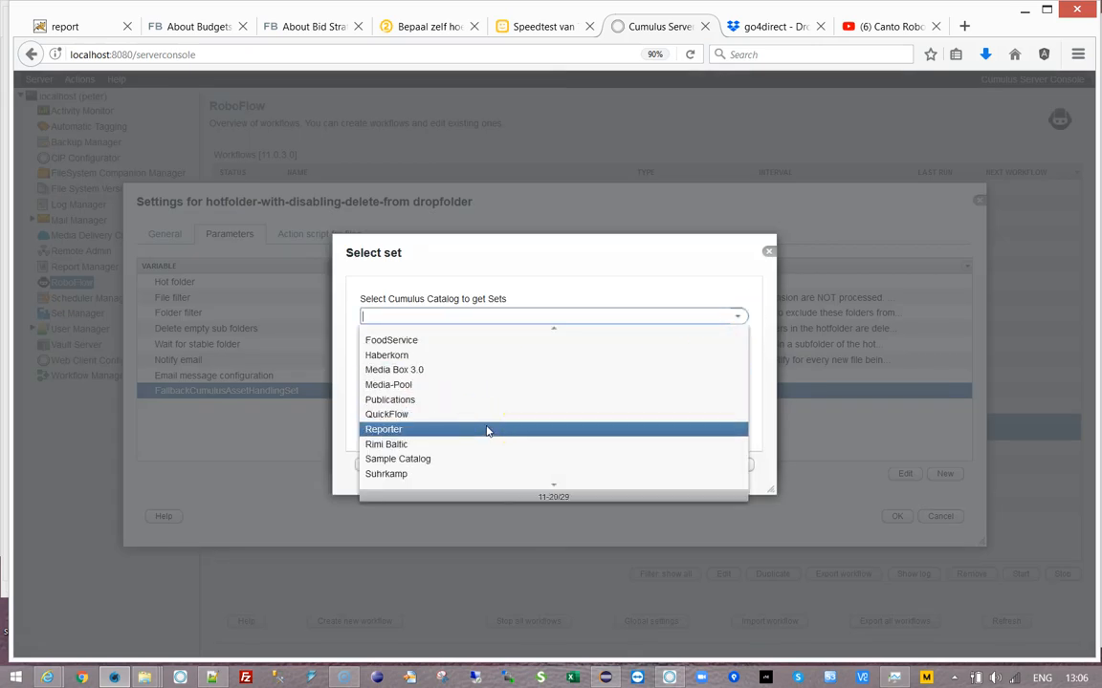
scroll(486, 430, "down", 3)
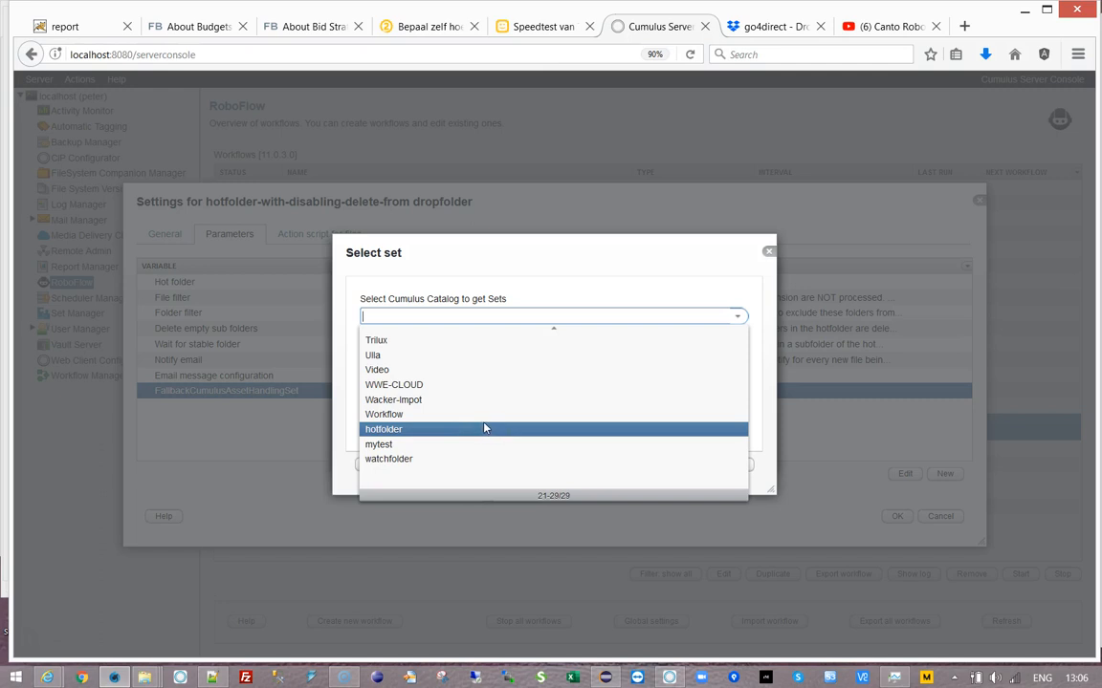
left_click(463, 400)
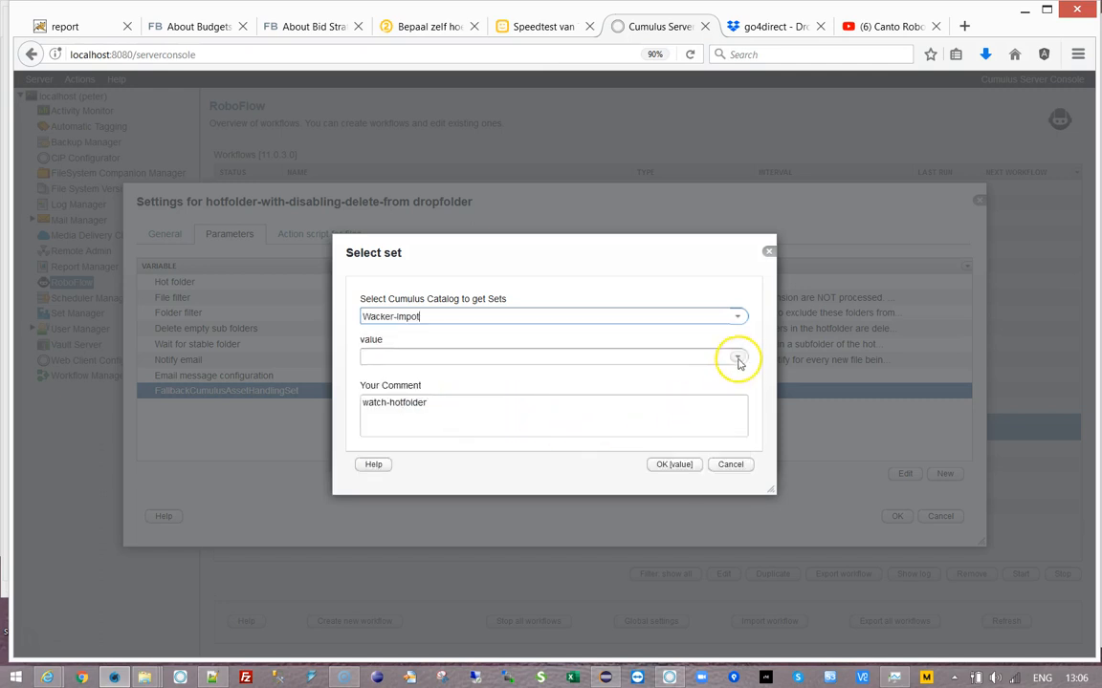
- Pick the Standard set from the catalog's sets and confirm it
left_click(739, 361)
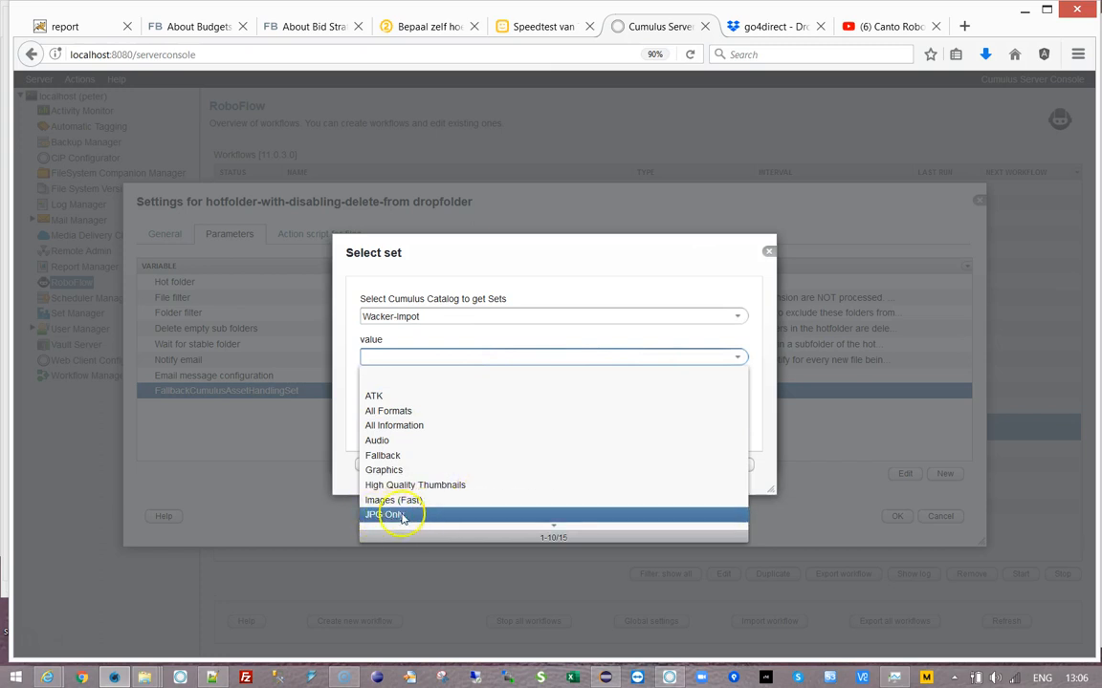
scroll(491, 483, "down", 2)
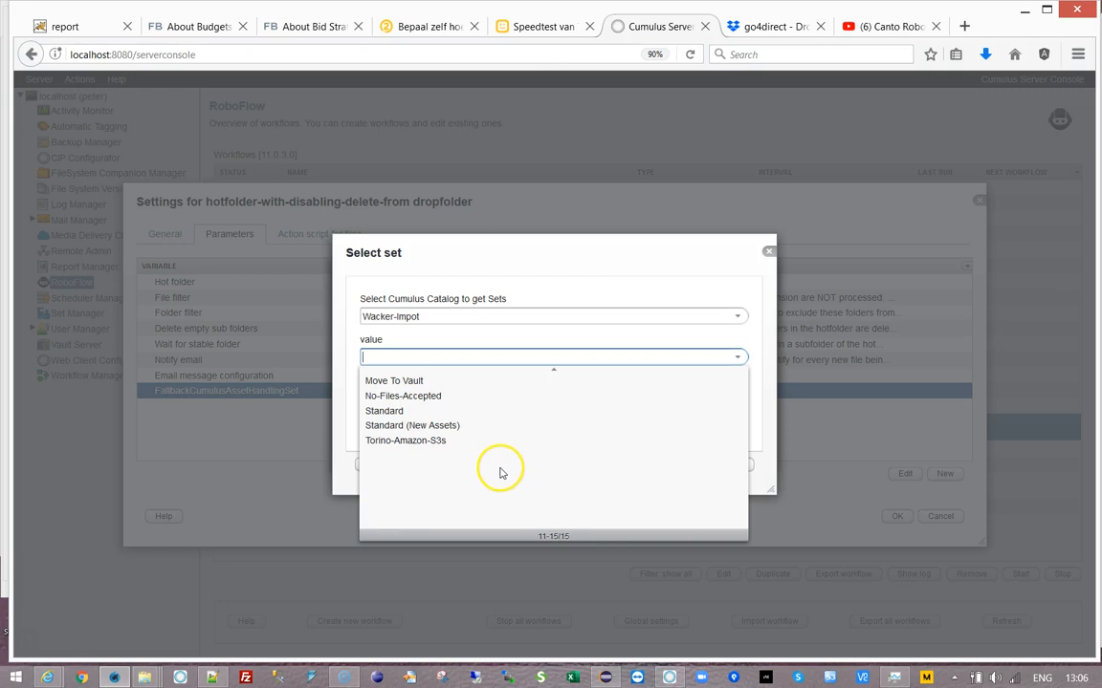
left_click(398, 411)
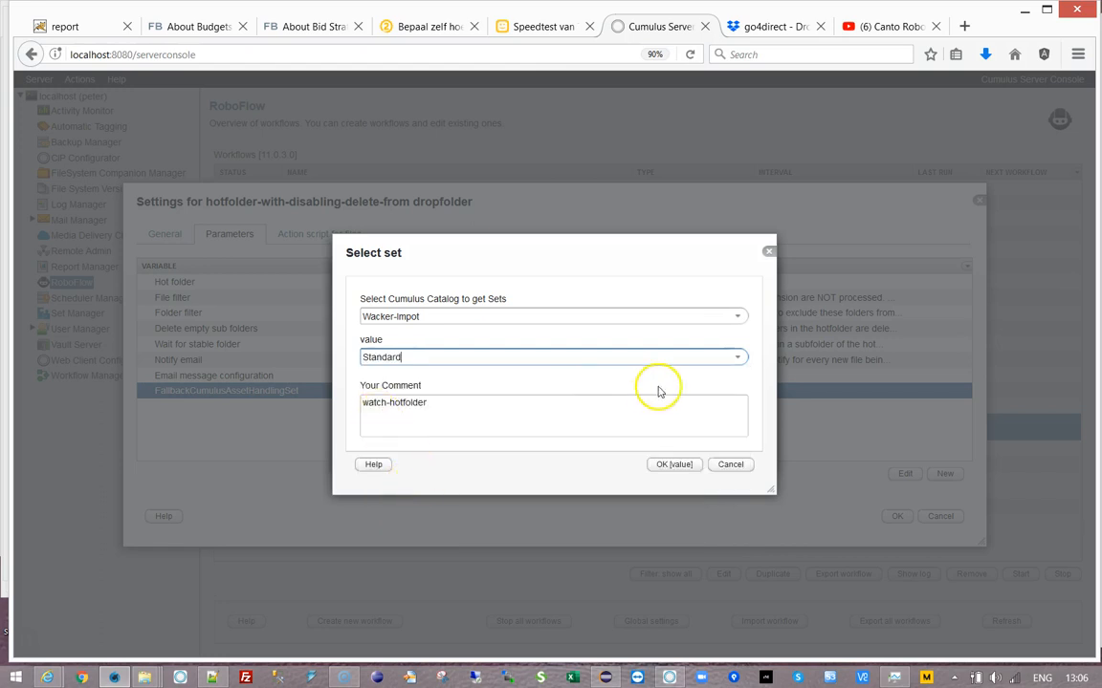
left_click(736, 357)
scroll(516, 407, "up", 5)
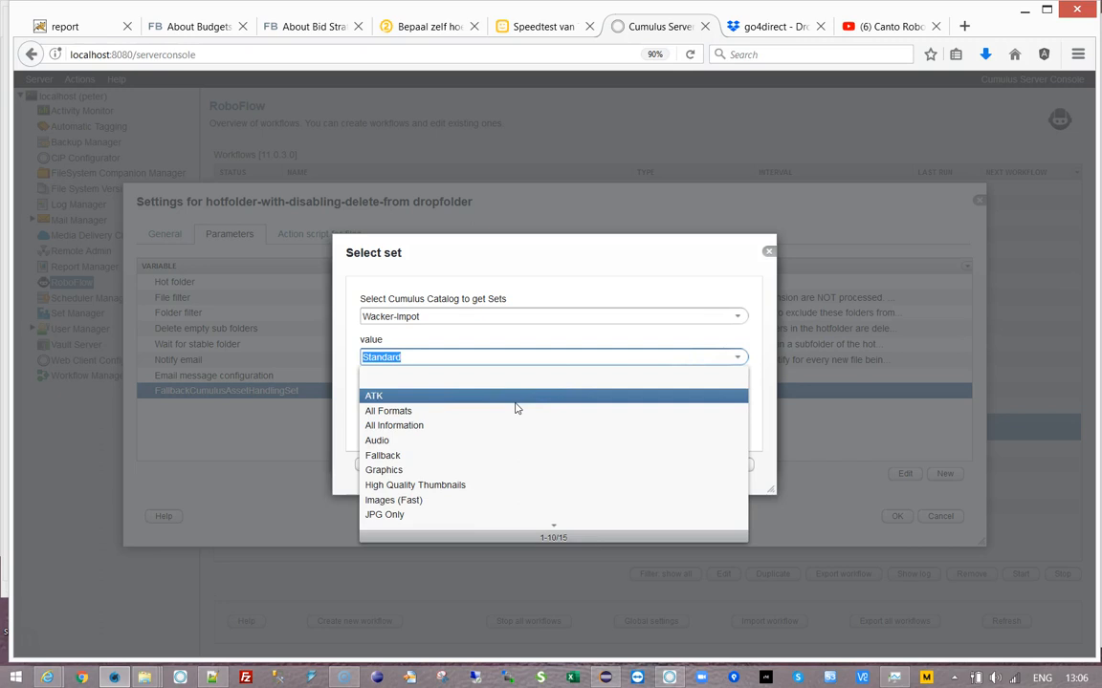
scroll(509, 430, "down", 5)
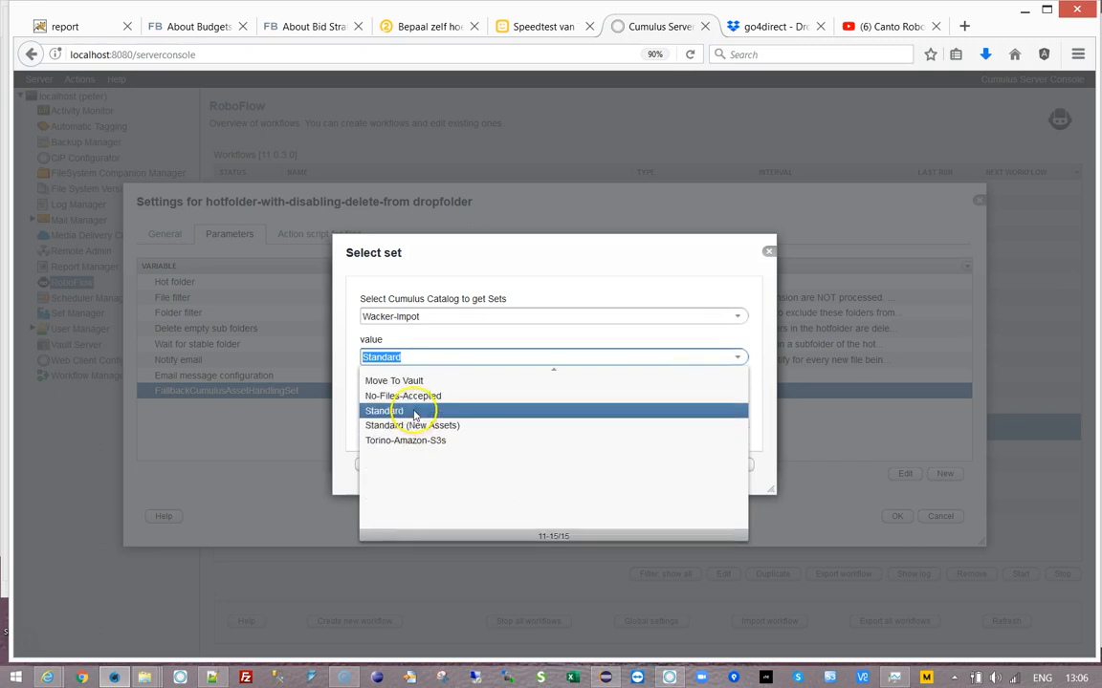
left_click(414, 414)
left_click(683, 462)
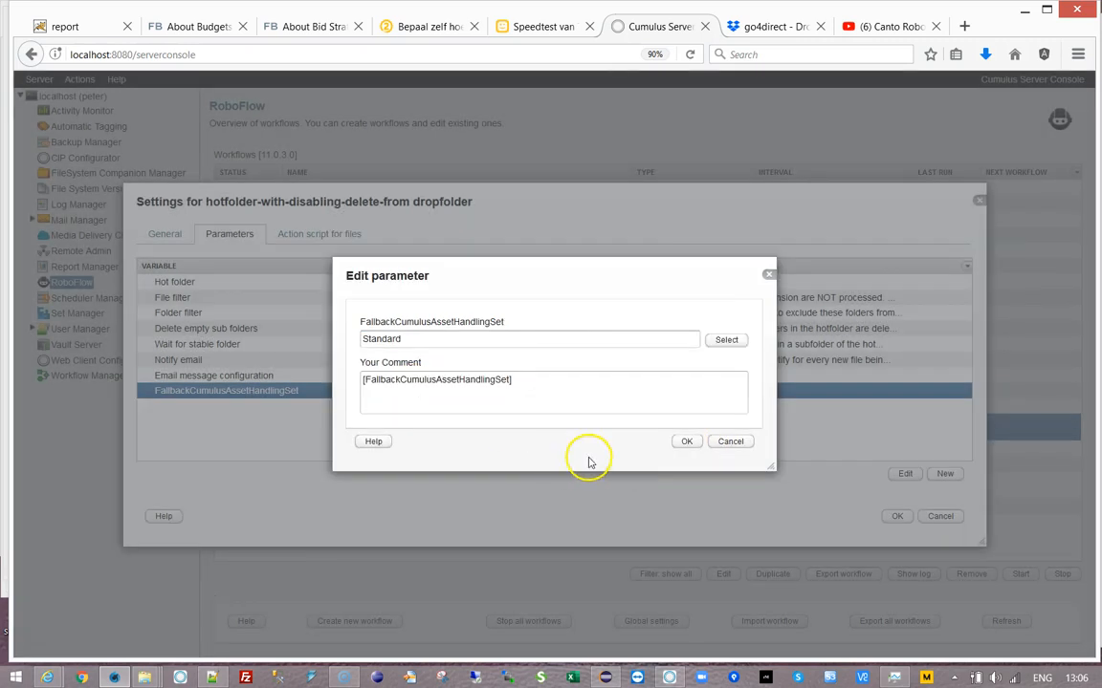
- Confirm Standard as the value, save the workflow settings, and stop the dropfolder workflow
left_click(688, 443)
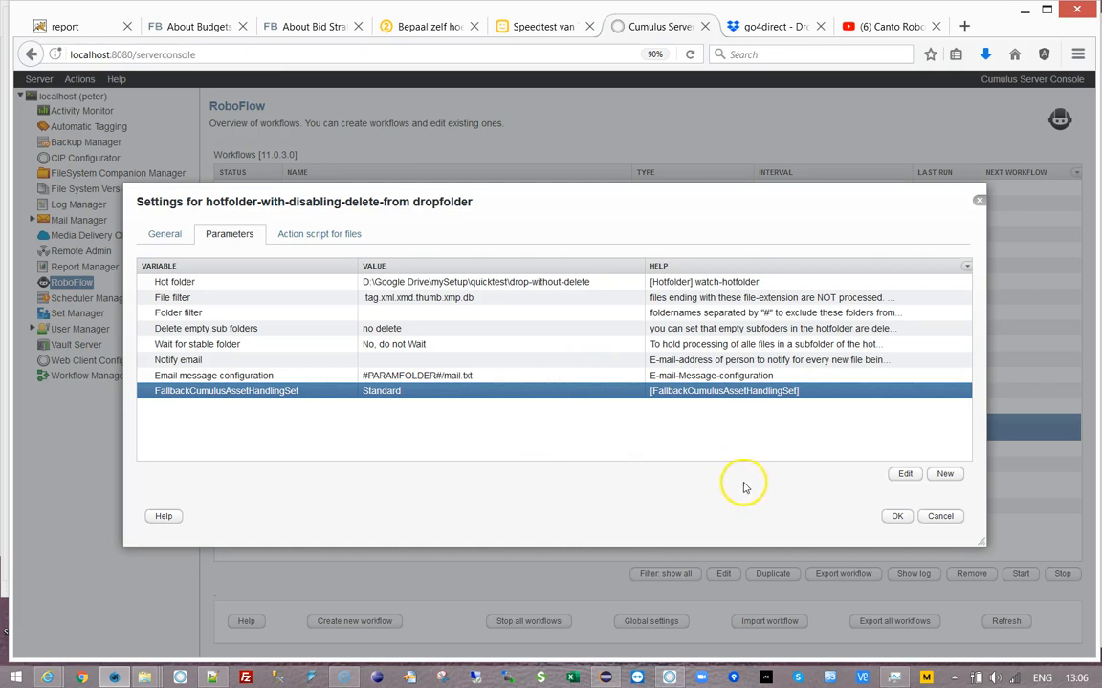
left_click(895, 516)
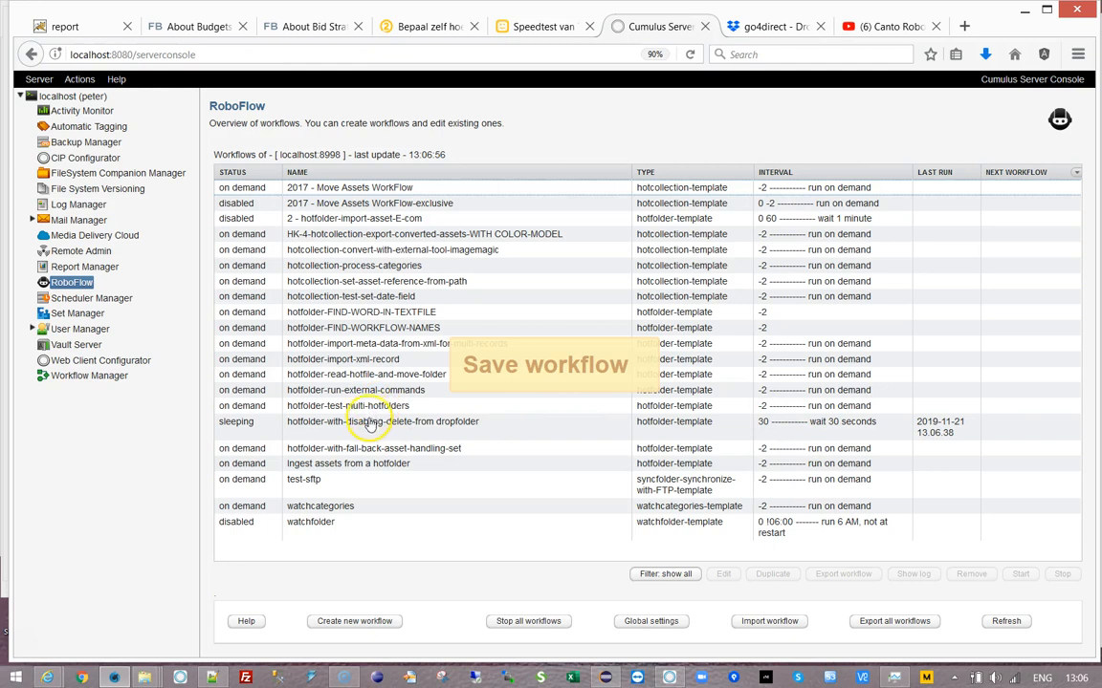
left_click(438, 424)
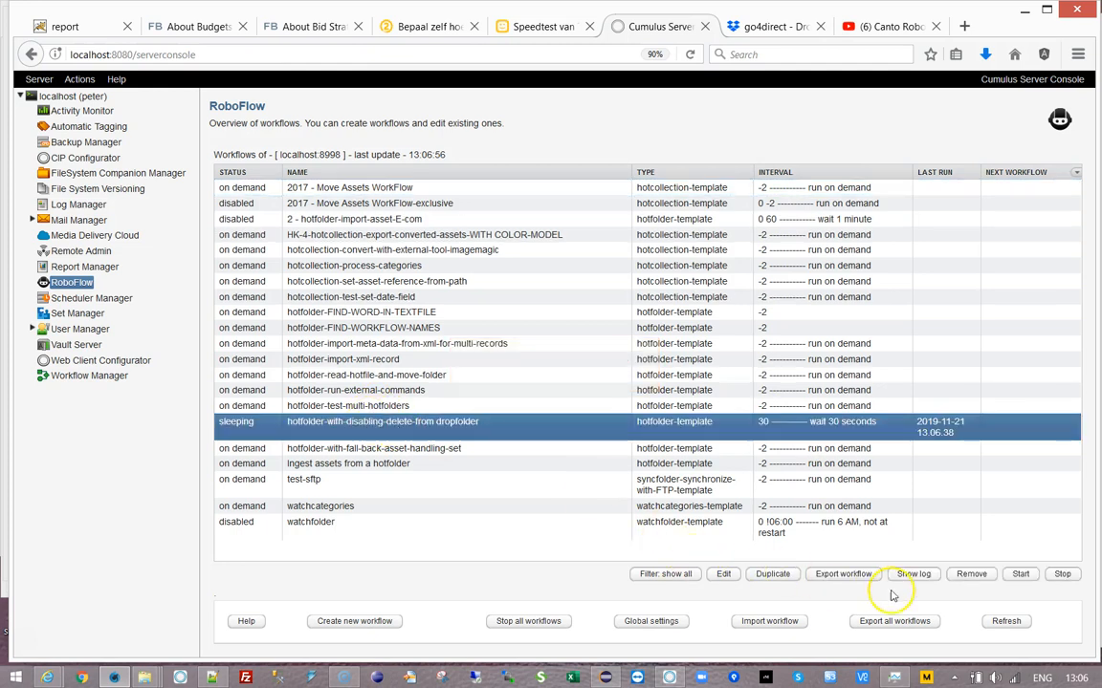
left_click(1062, 574)
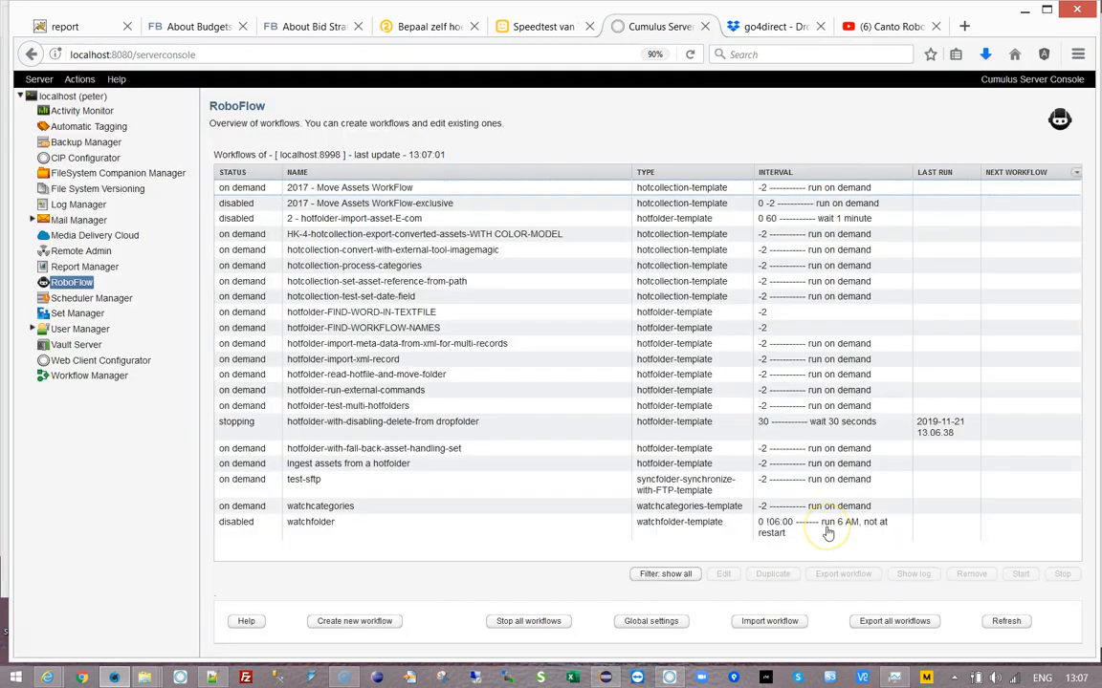
- Open the dropfolder workflow's status log and find the Blacklist File SKIPPED entry
left_click(395, 423)
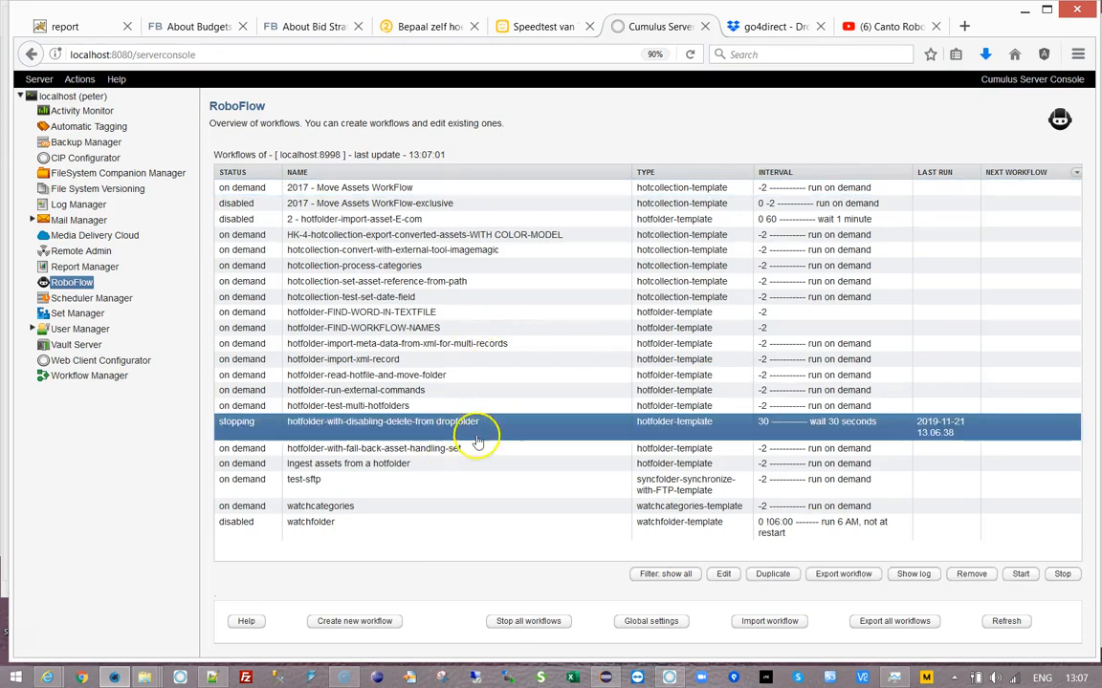
left_click(913, 574)
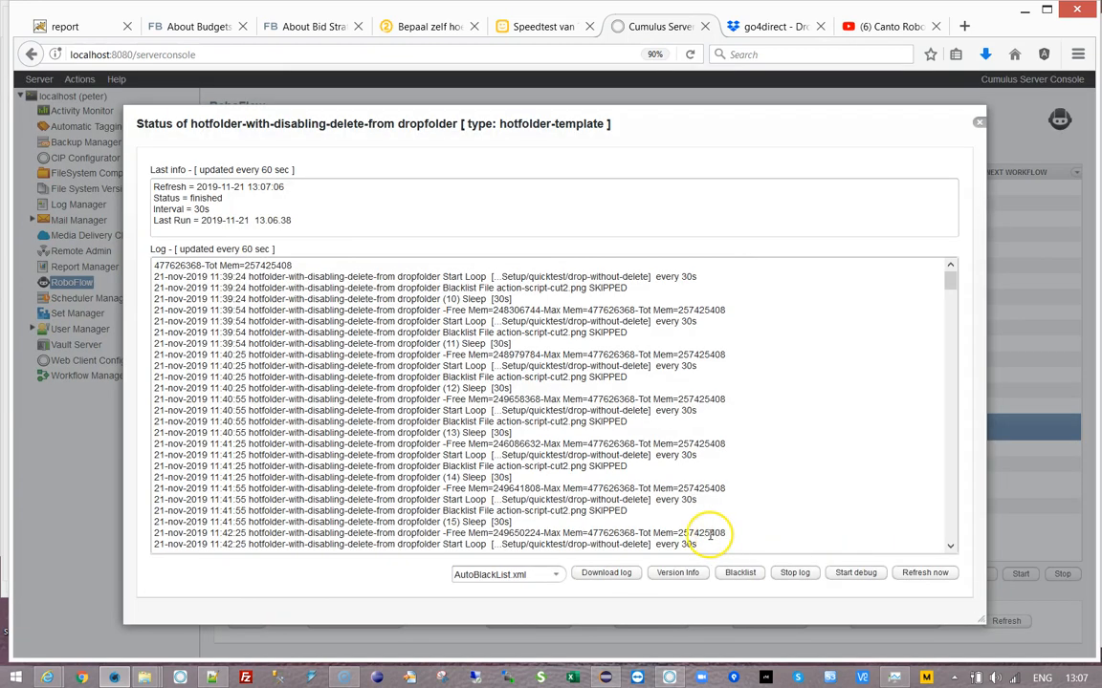
left_click_drag(442, 466, 626, 466)
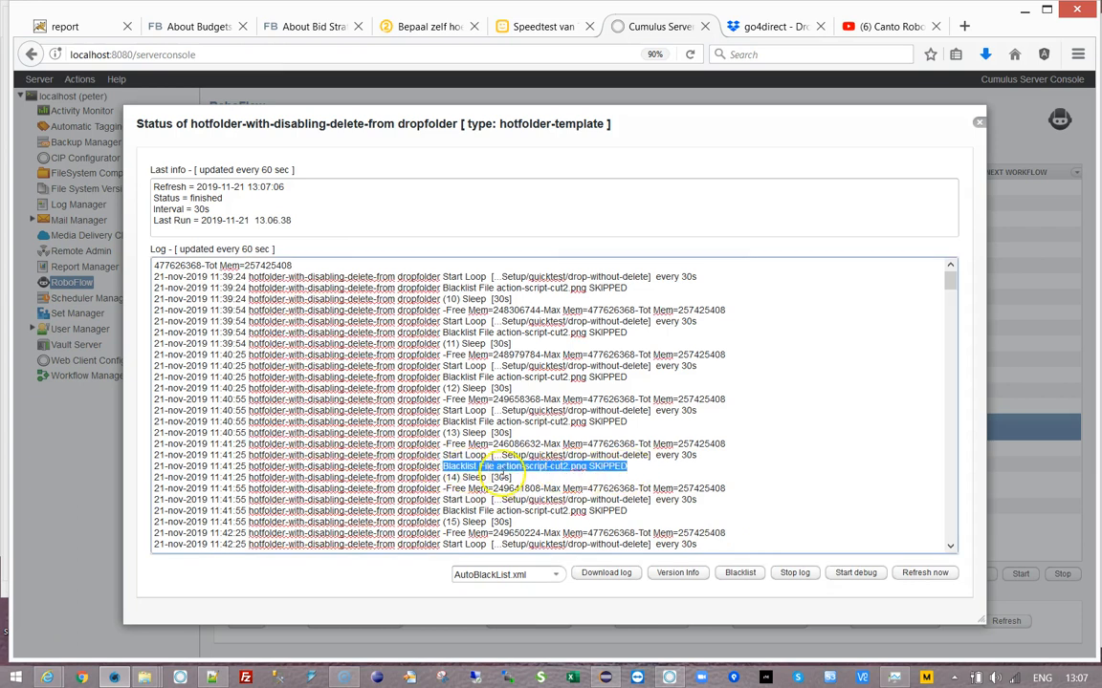
left_click(654, 473)
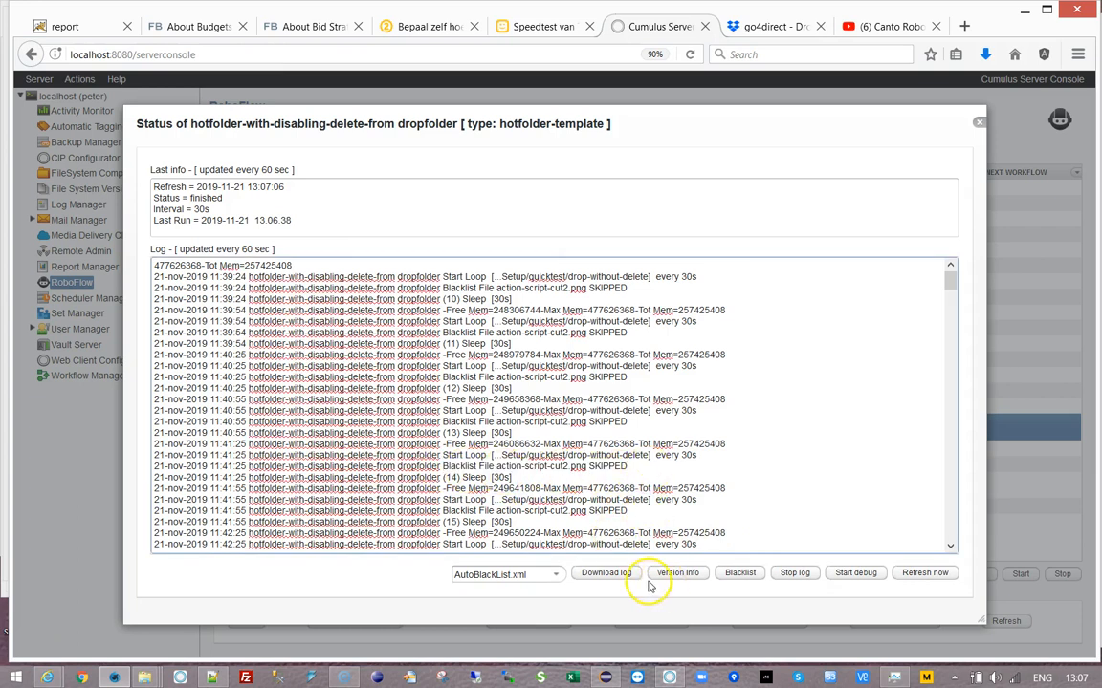
- Delete the action-script-cut2.png path from the AutoBlackList, save it, and close the log
left_click(742, 573)
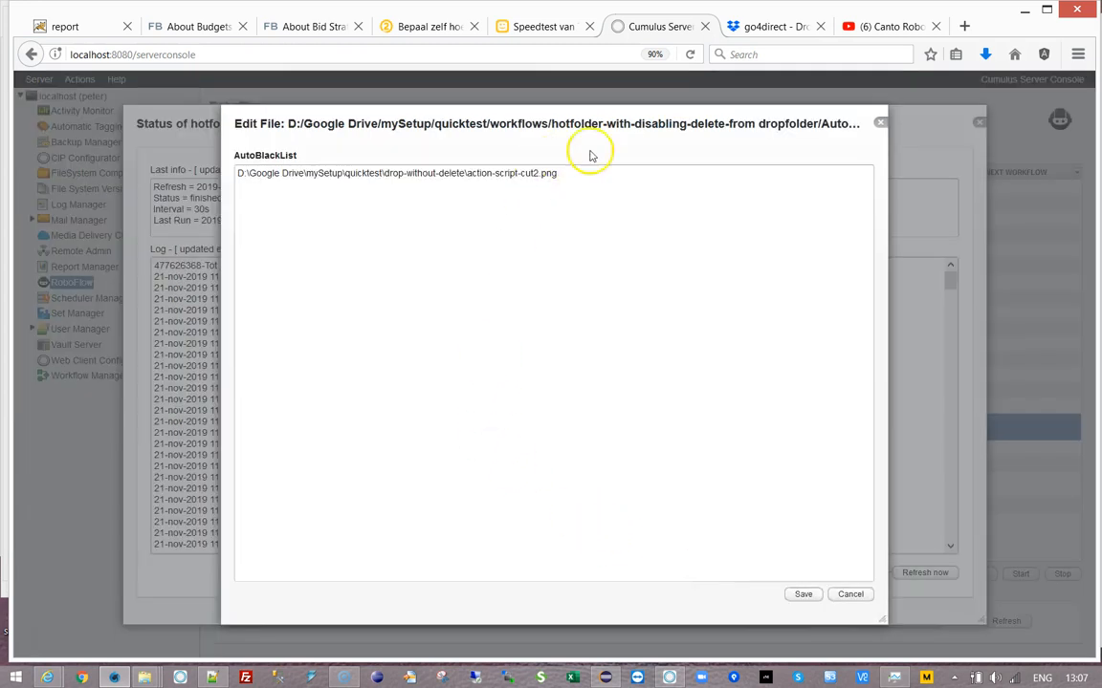
left_click_drag(535, 173, 206, 176)
key("Delete")
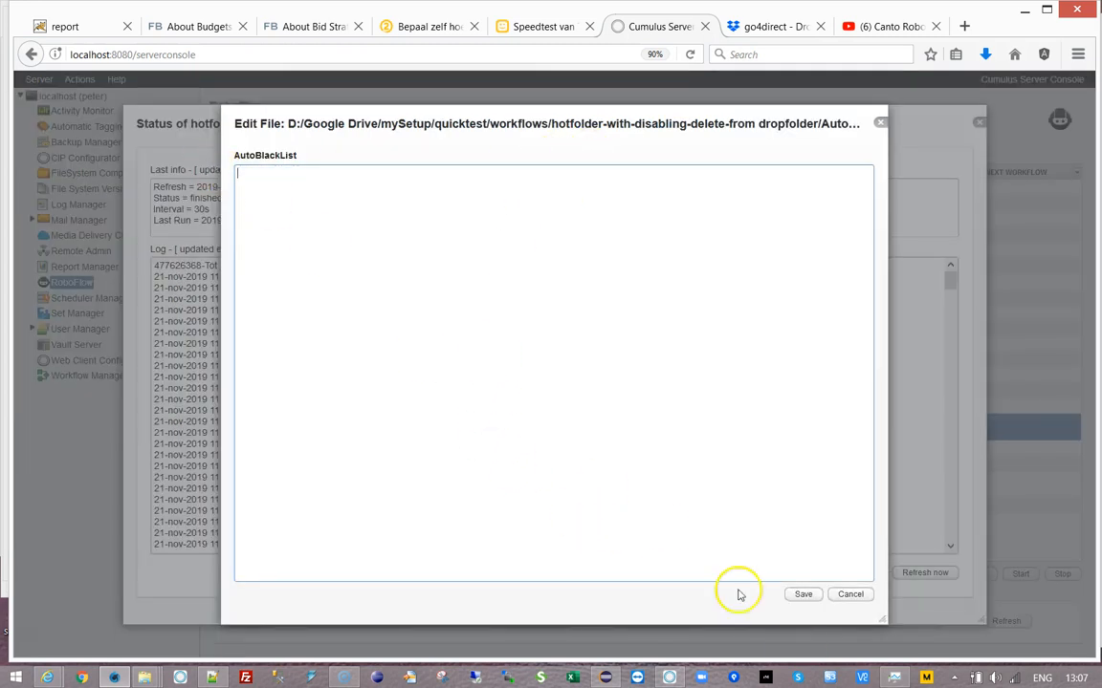
left_click(802, 594)
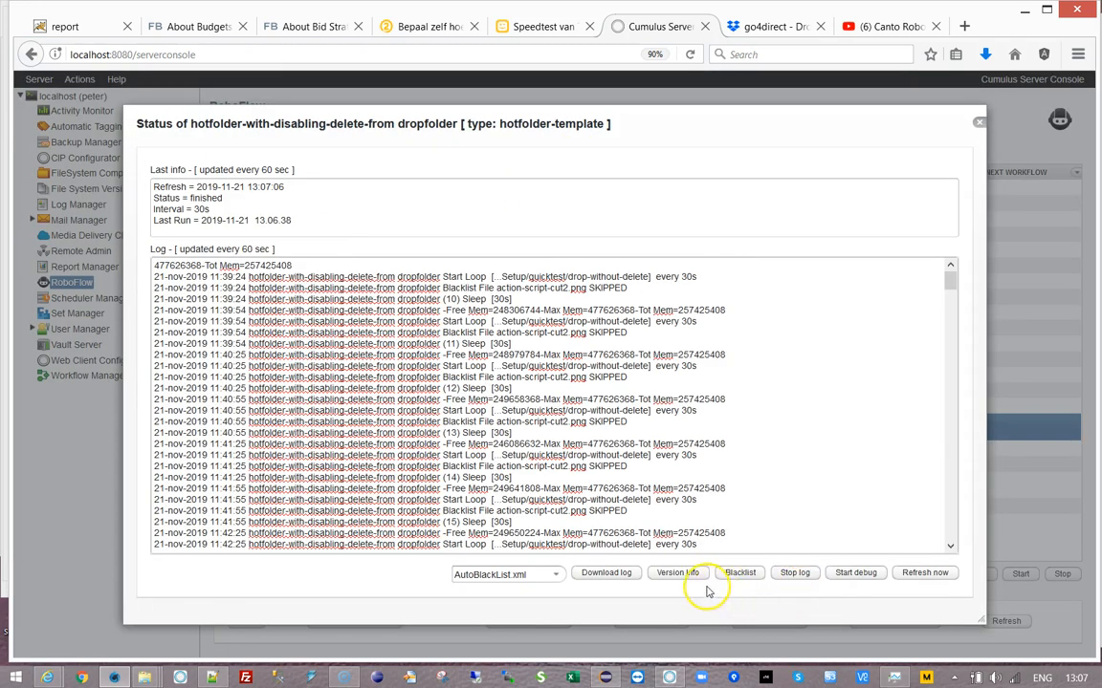
left_click(979, 128)
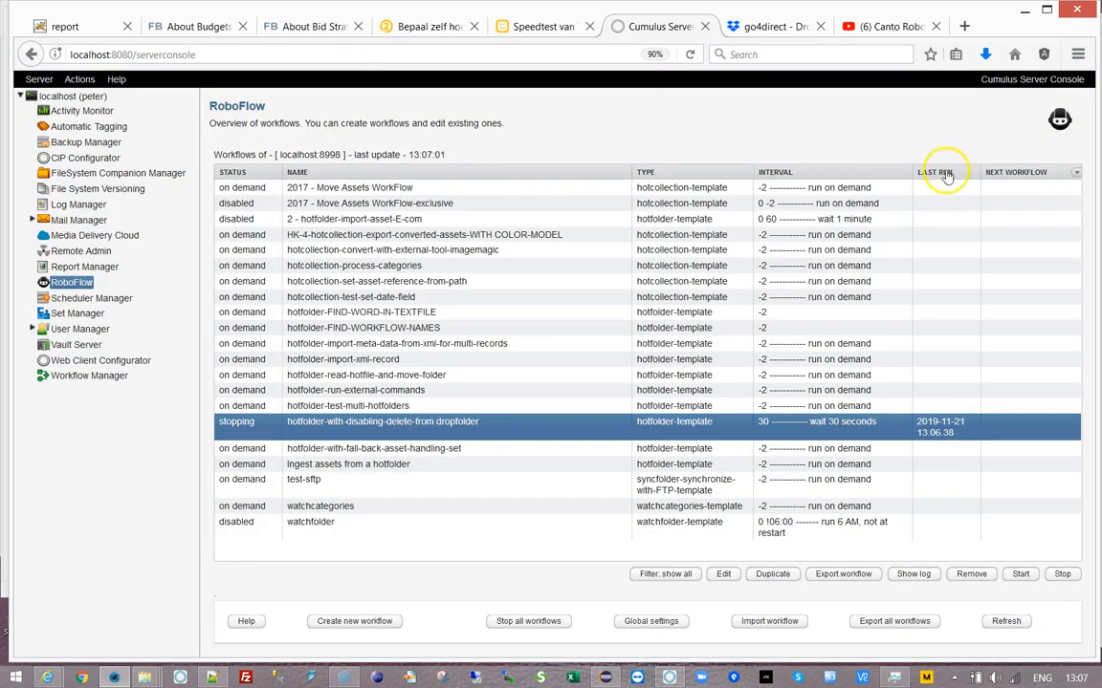
- Restart the dropfolder workflow and view its status log showing the 13:07:33 run
left_click(1020, 574)
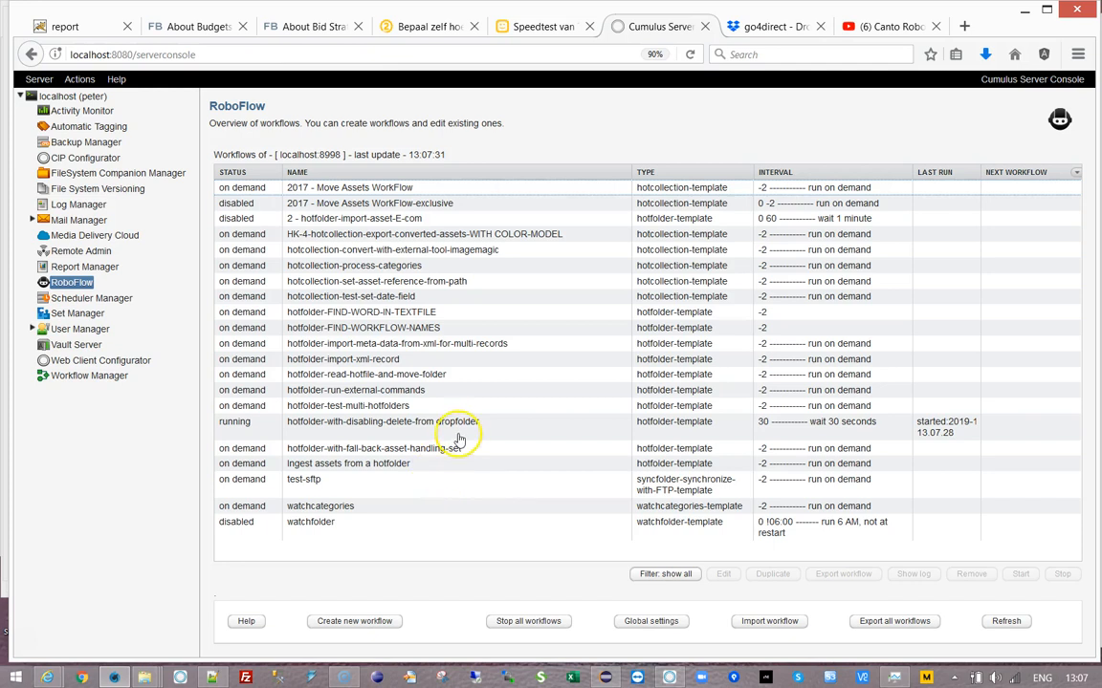
left_click(411, 426)
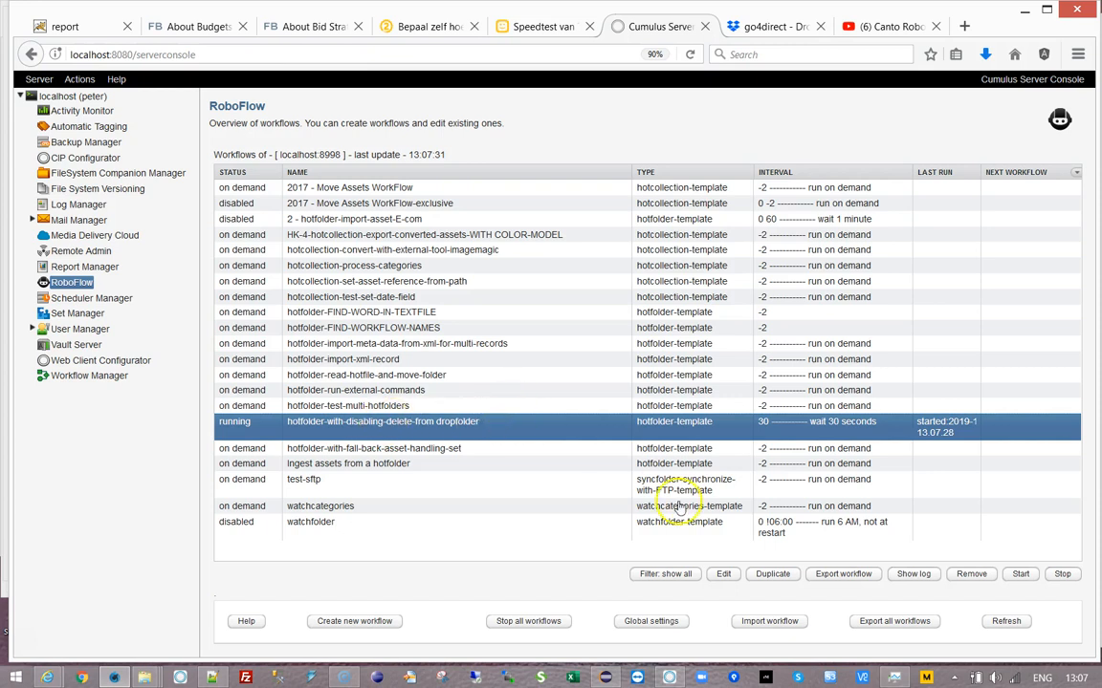
left_click(913, 573)
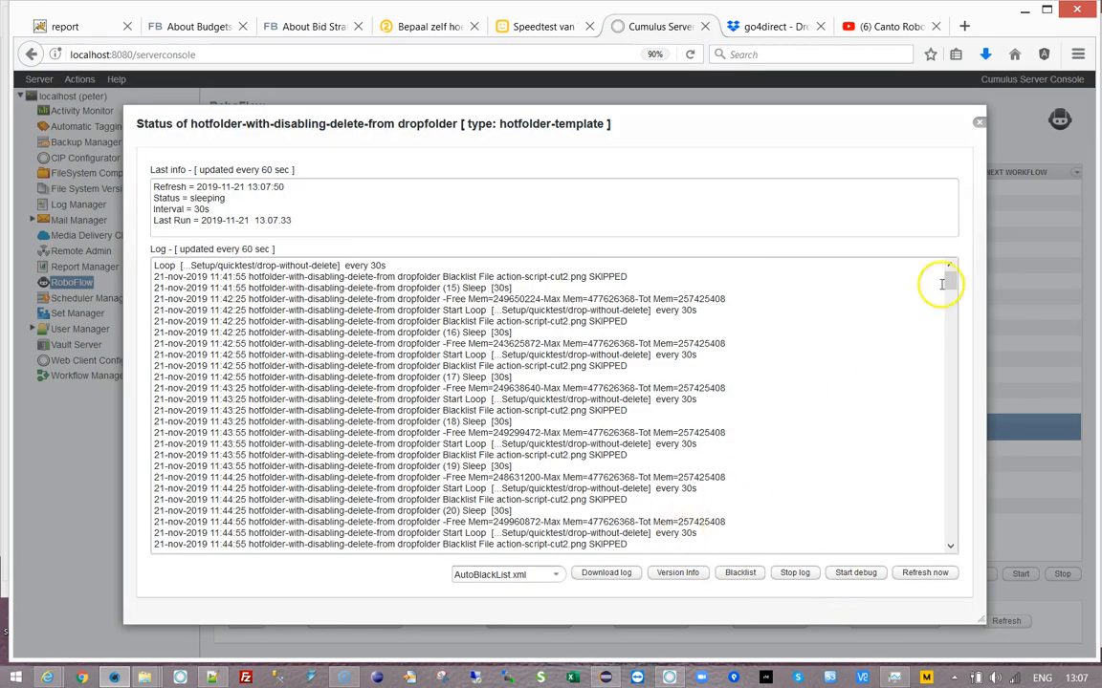
- Review the log's plugin error, Supporting module deactivated, fallback cataloging and error-email lines
left_click_drag(949, 279, 965, 571)
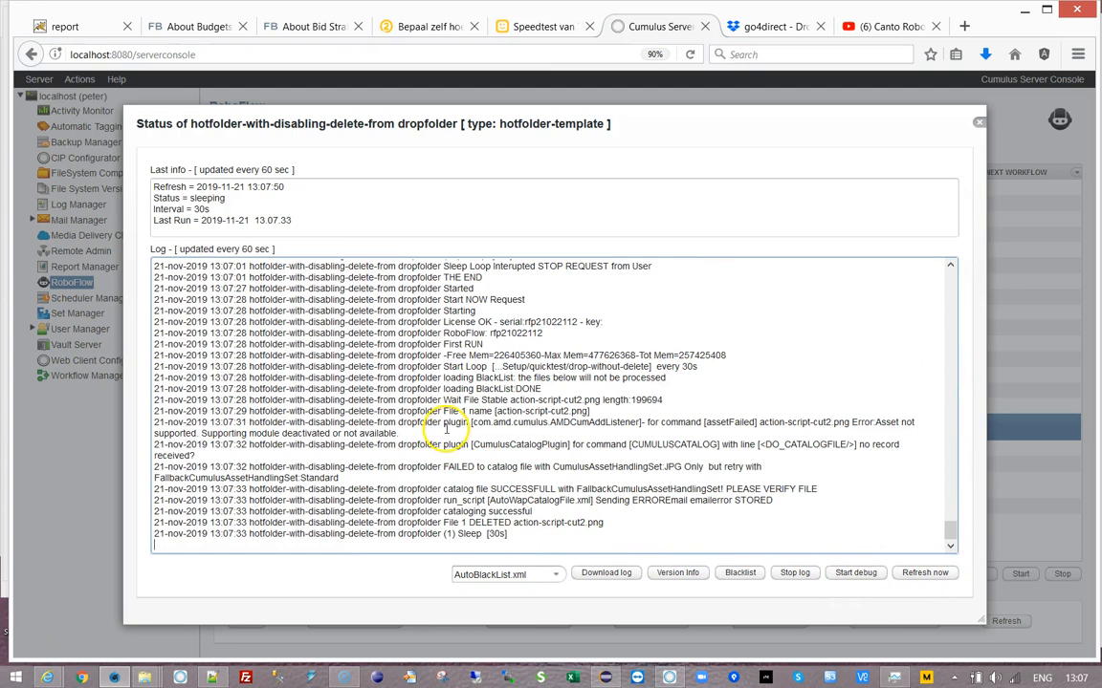
left_click_drag(444, 422, 510, 455)
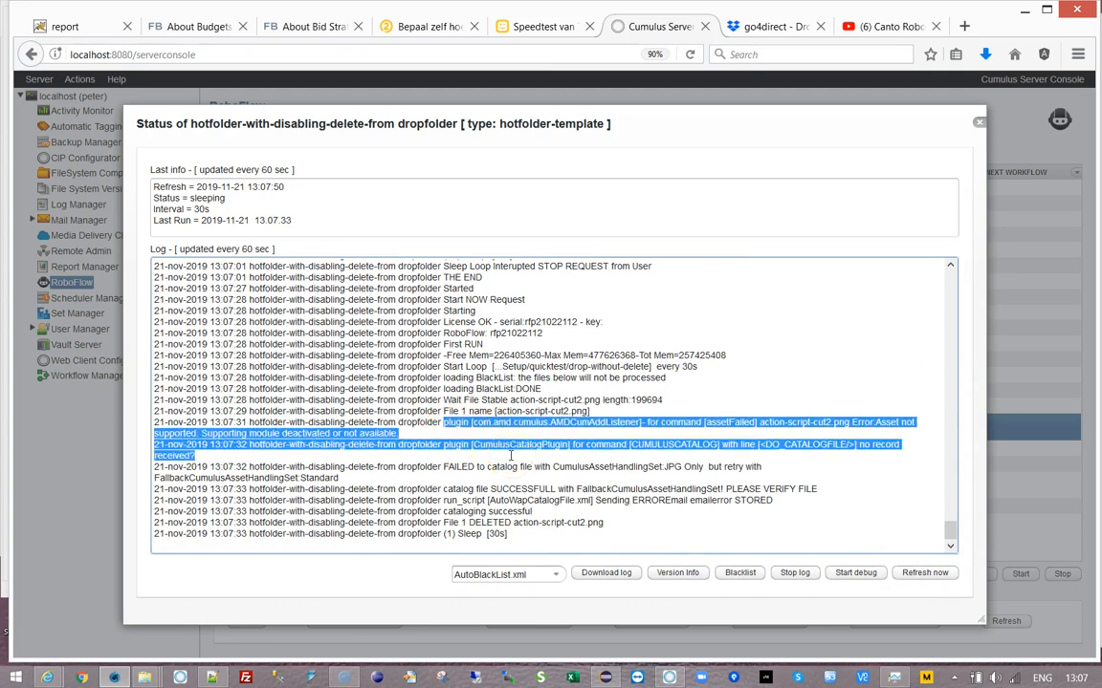
left_click(518, 446)
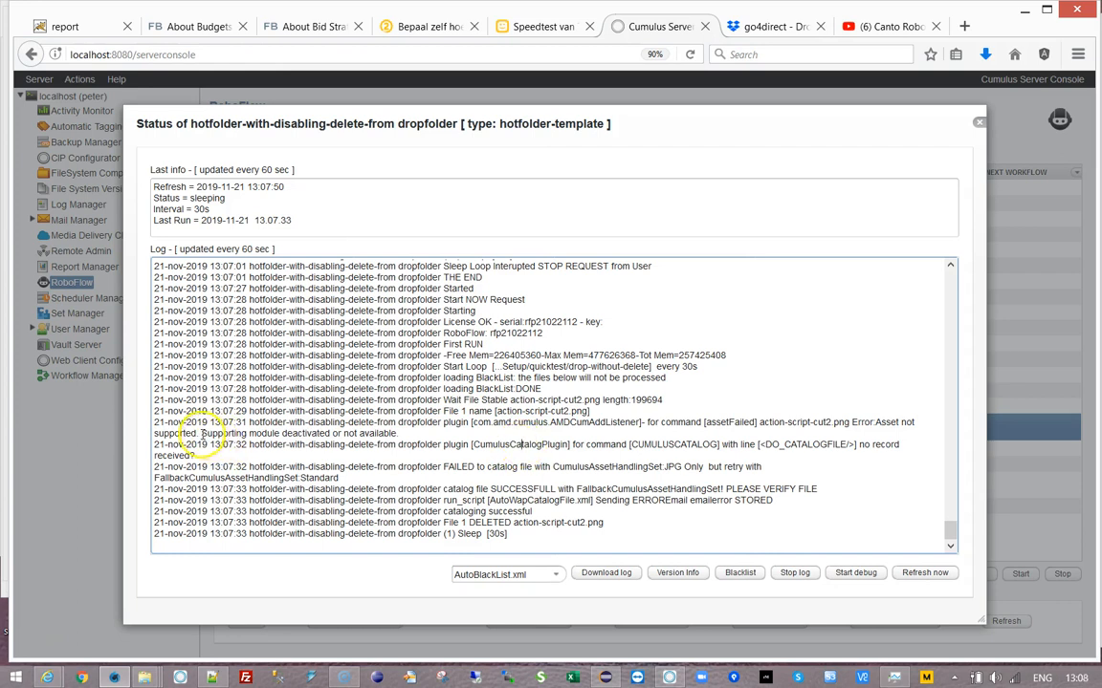
left_click_drag(201, 433, 398, 434)
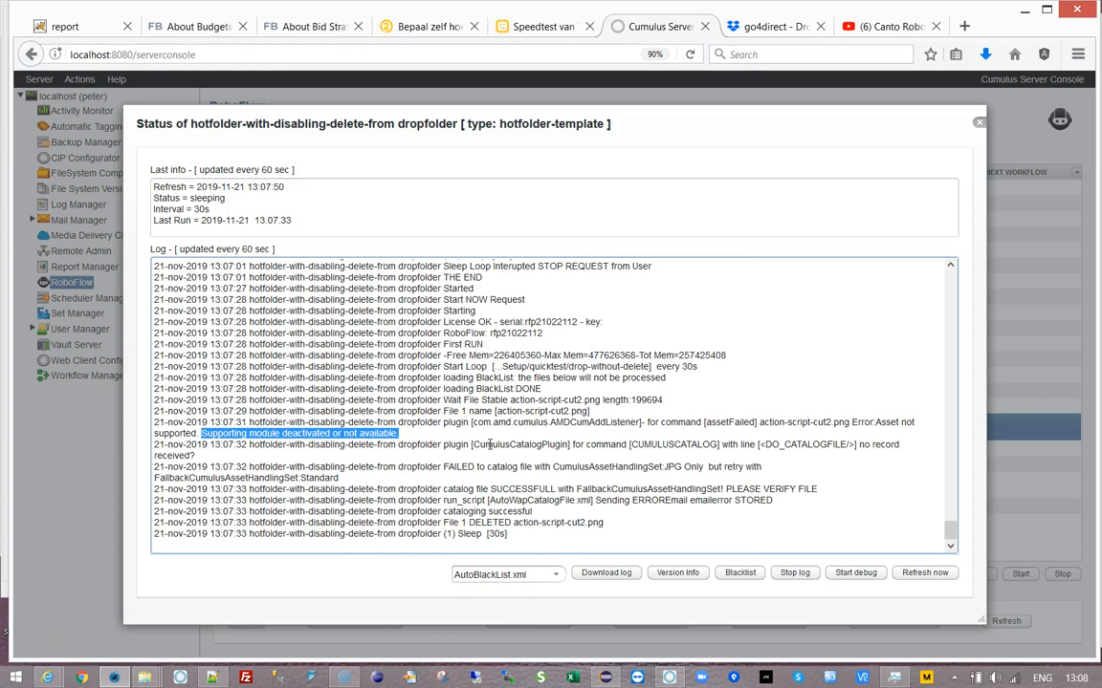
left_click(444, 463)
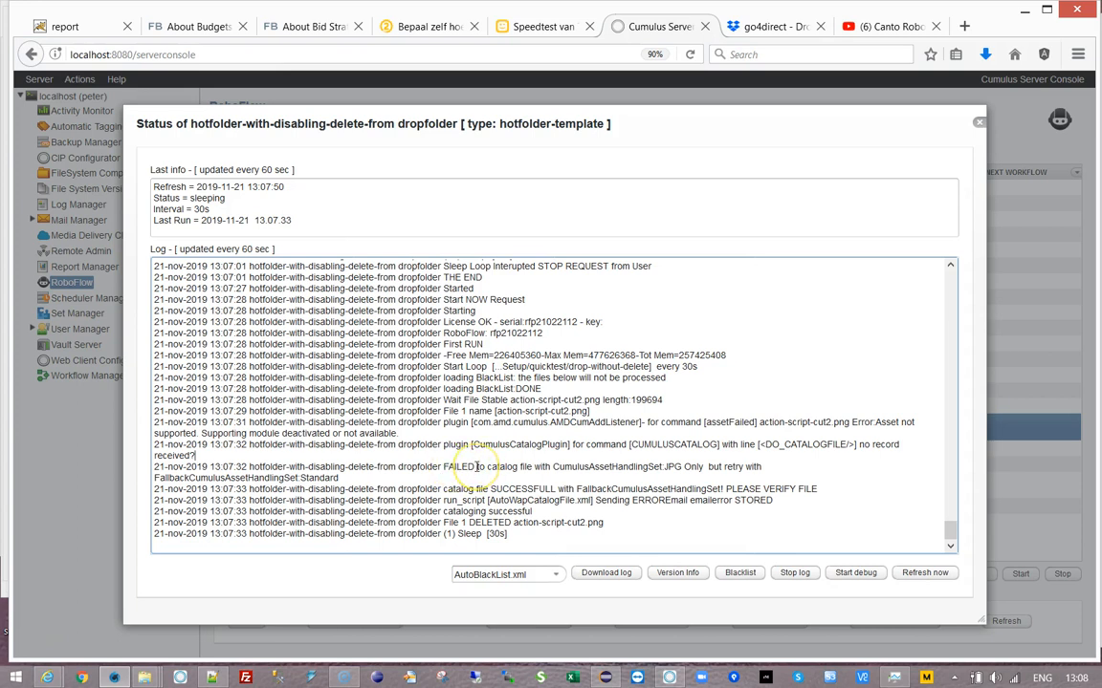
left_click_drag(432, 488, 722, 486)
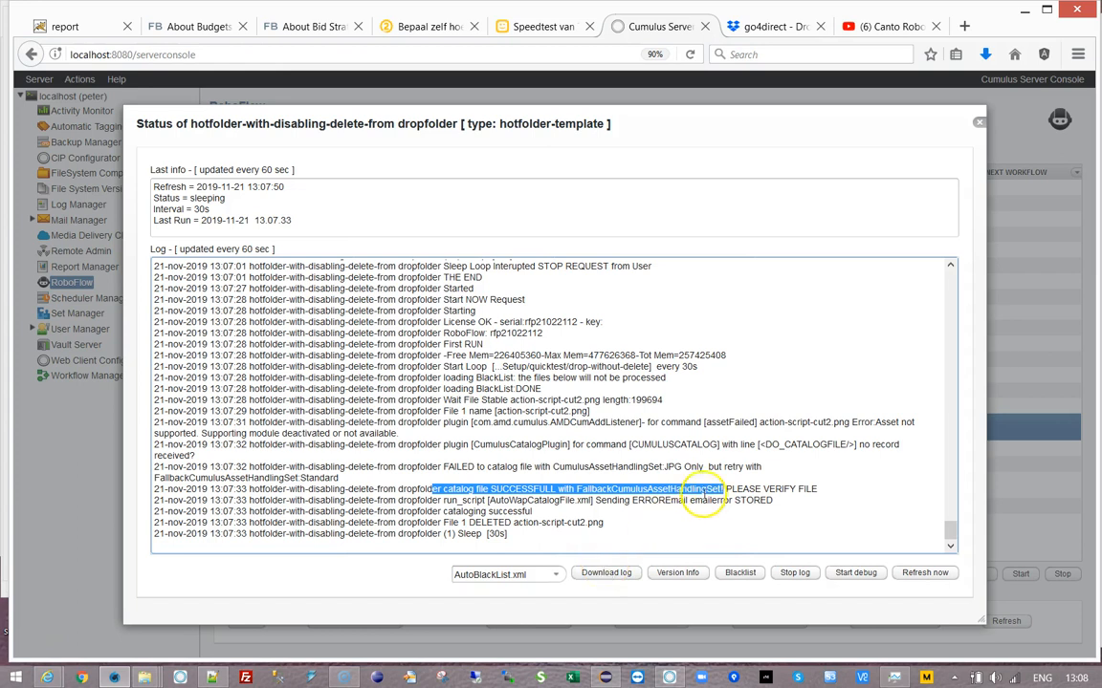
left_click_drag(726, 489, 834, 498)
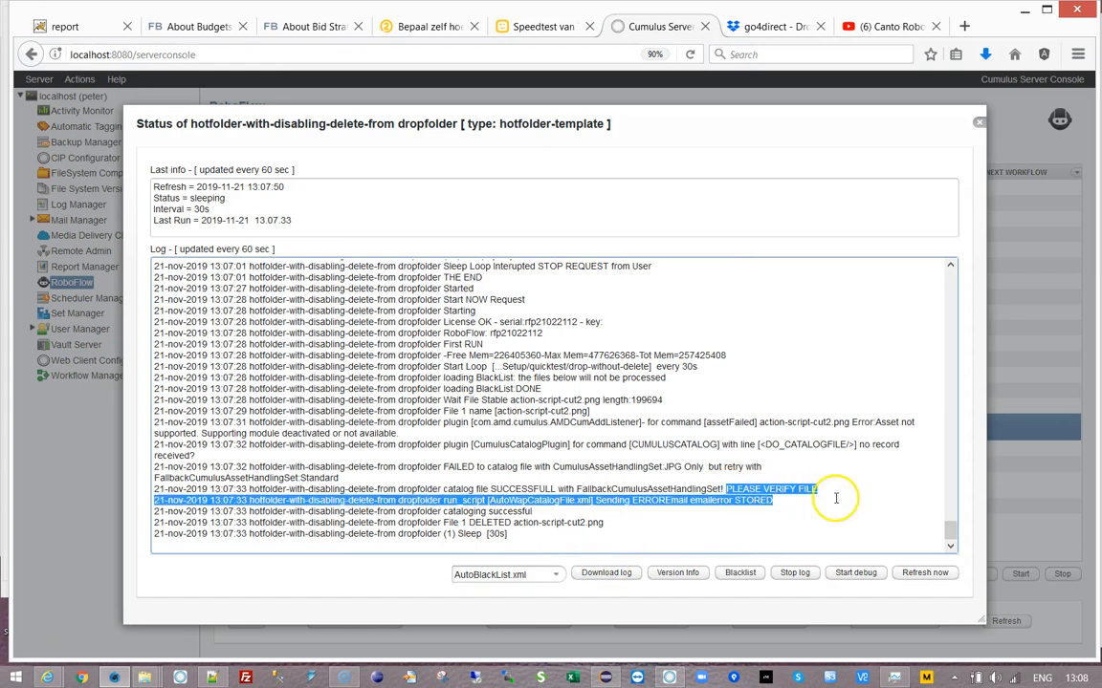
left_click(765, 513)
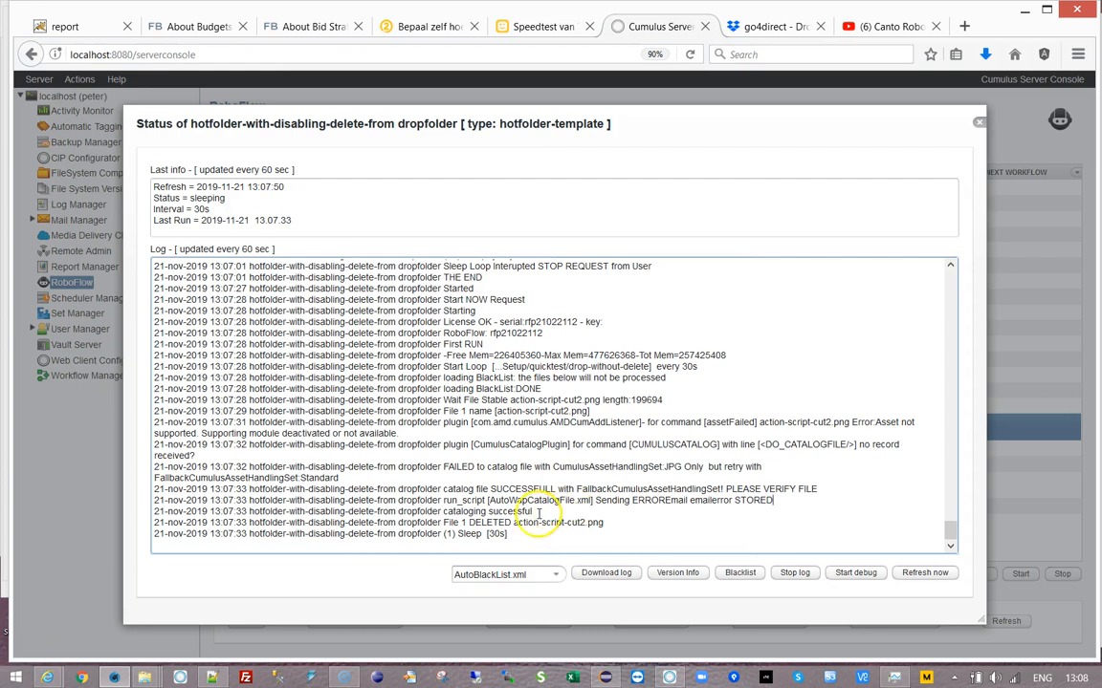
- Check the run_script error email and File 1 DELETED entries, then switch to Cumulus
left_click(442, 500)
left_click_drag(442, 500, 792, 504)
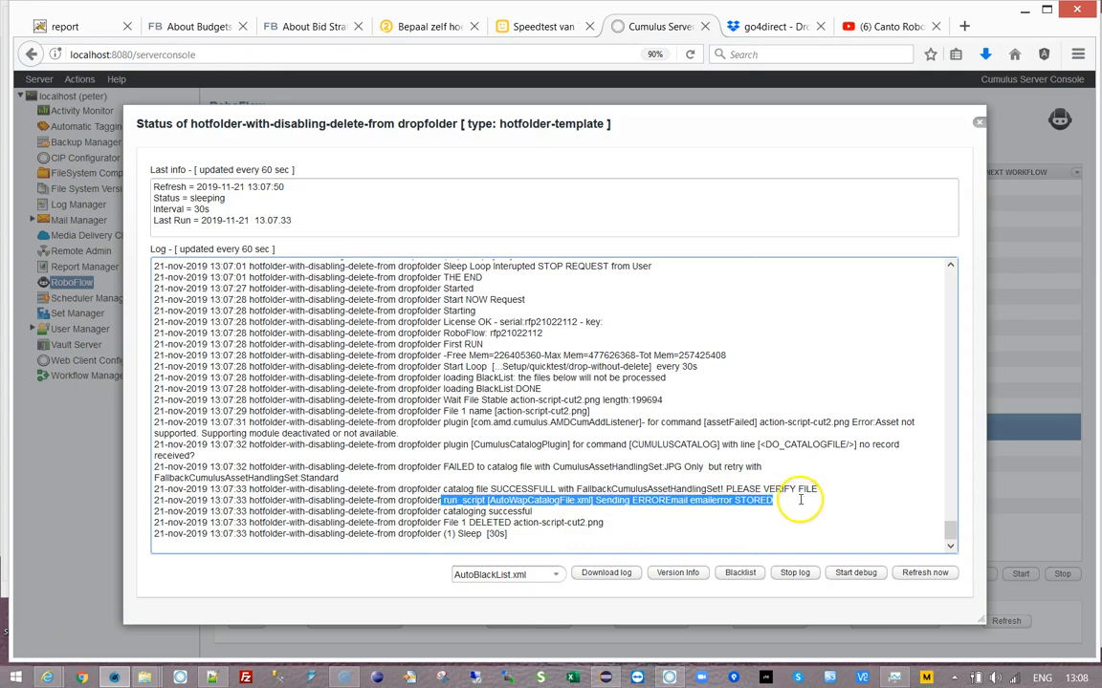
left_click(756, 498)
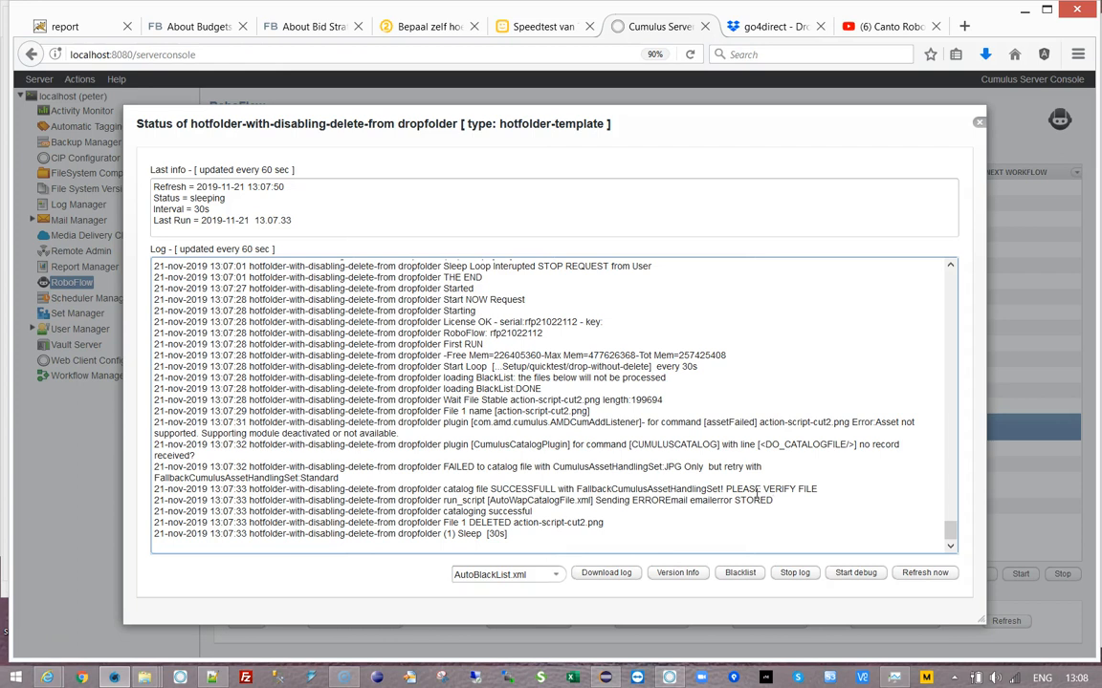
left_click_drag(513, 523, 627, 516)
key("ctrl+c")
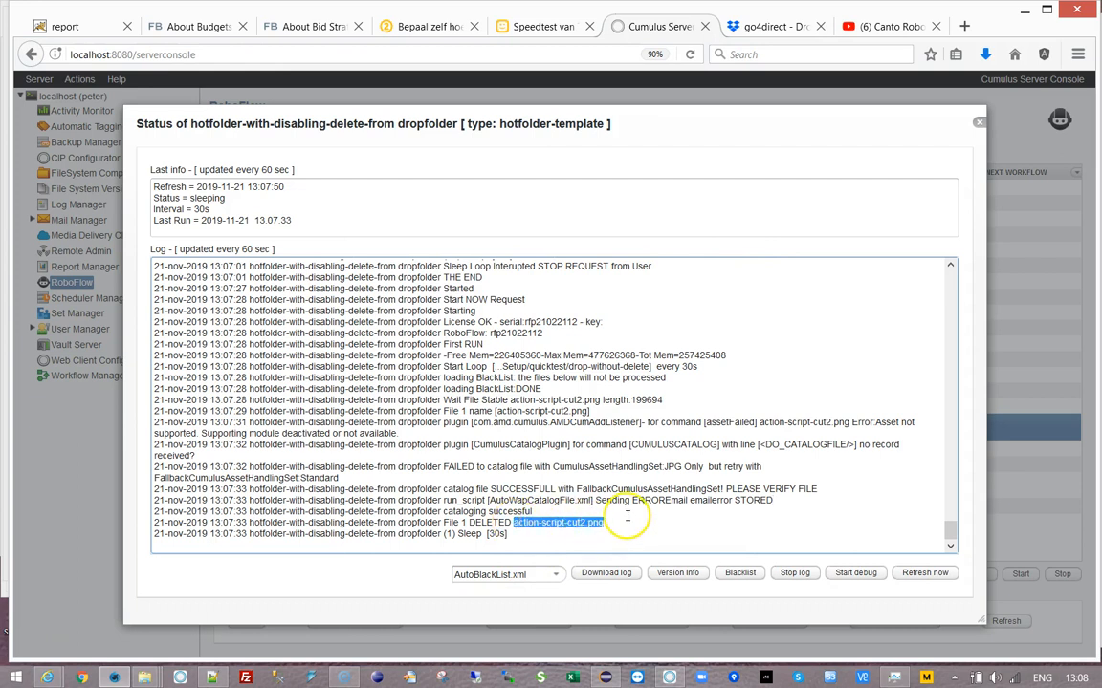
left_click(670, 677)
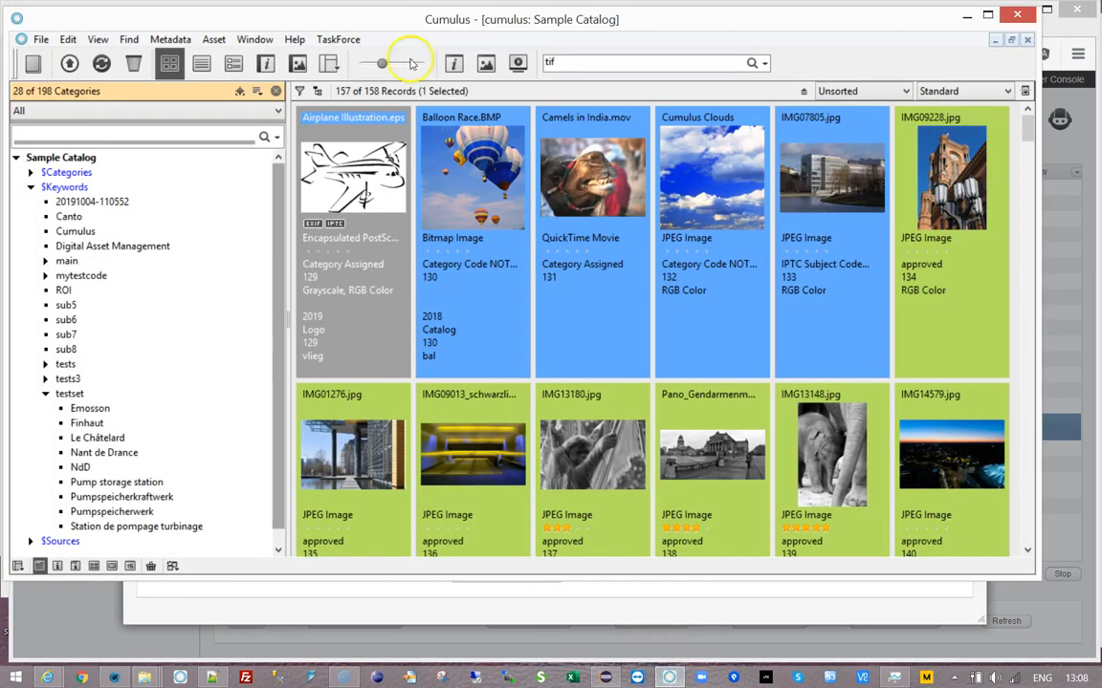
- Quicksearch the Sample Catalog for action-script-cut2.png, select its record, then minimize Cumulus
double_click(550, 62)
key("ctrl+v")
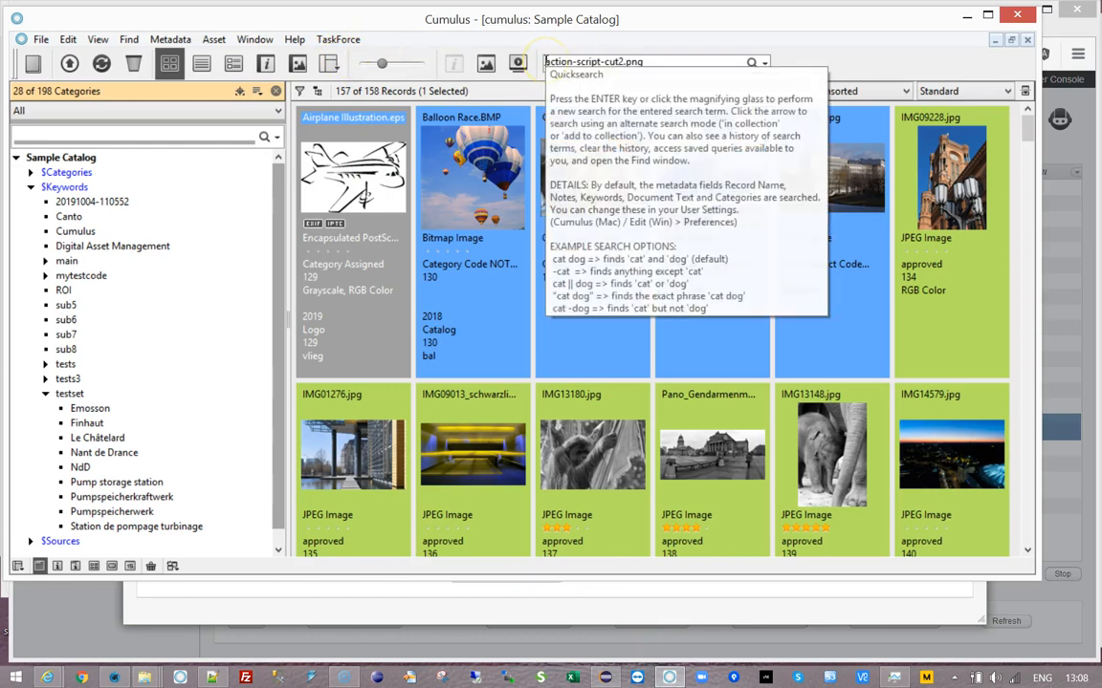
key("Return")
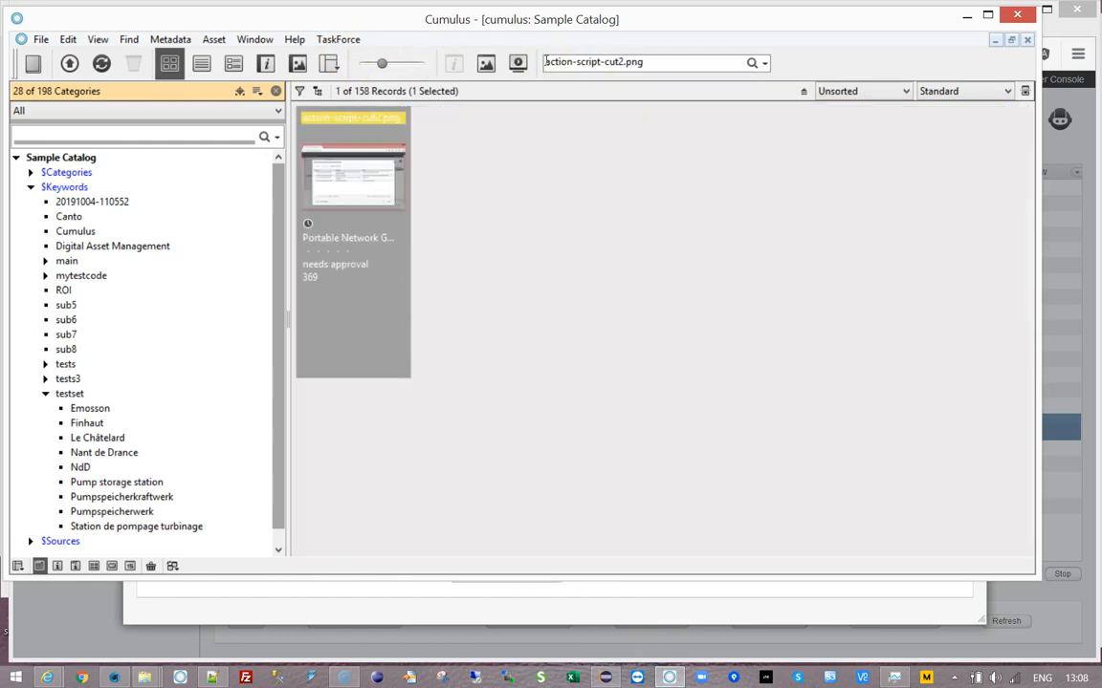
left_click(364, 201)
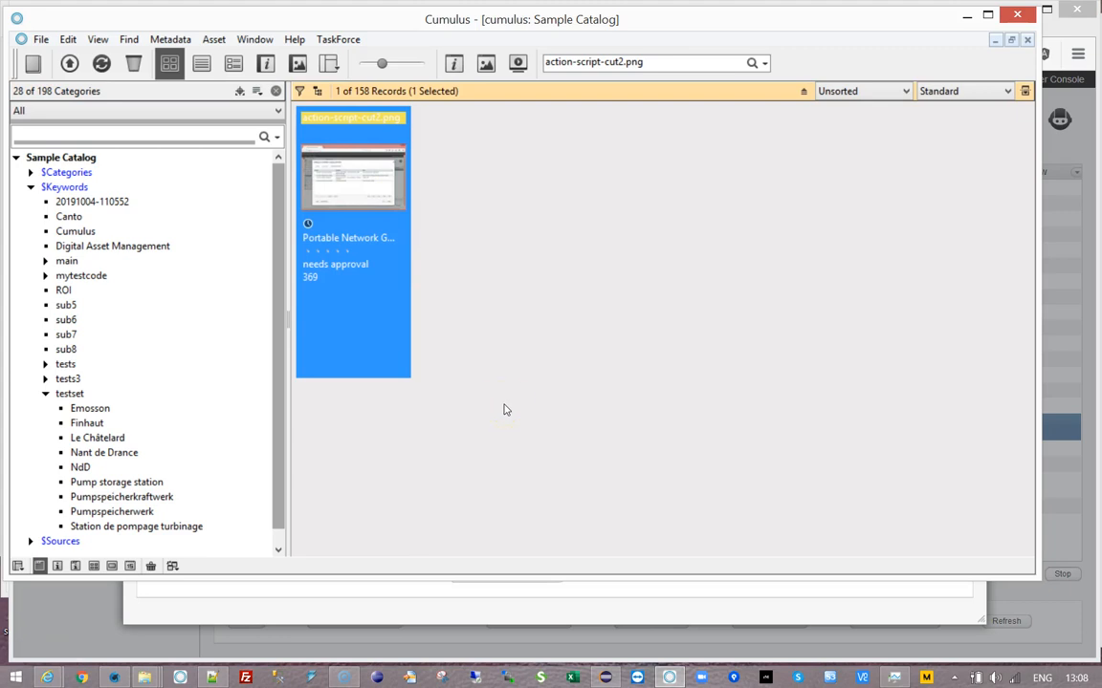
left_click(966, 15)
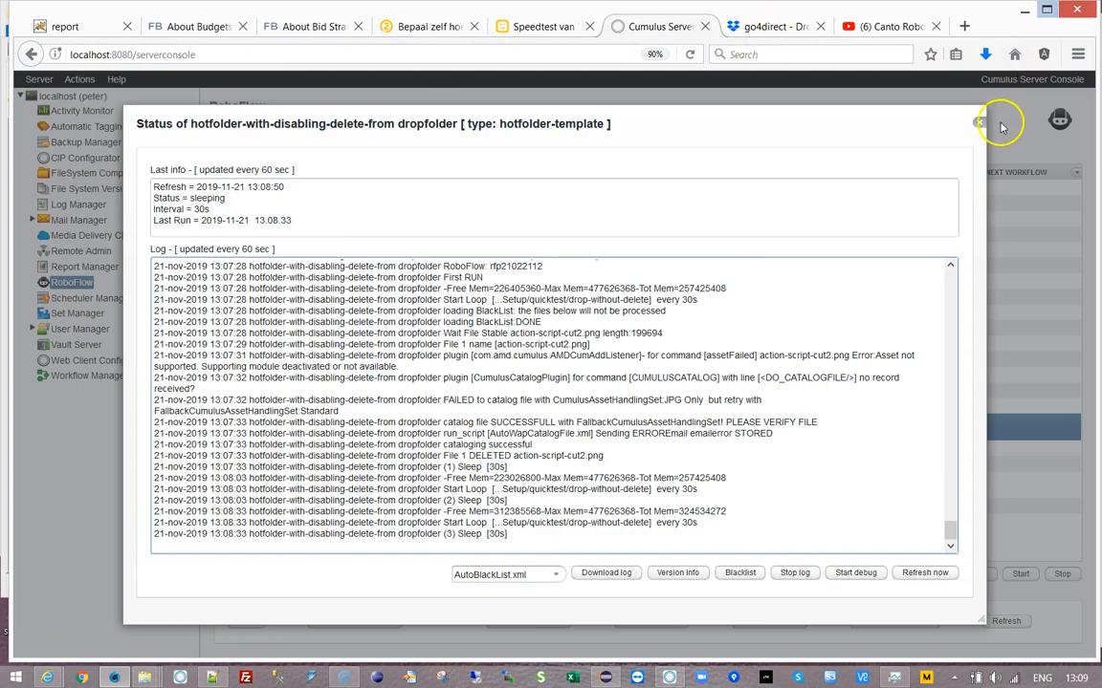
- Close the hotfolder status log and stop the running drop-folder workflow
left_click(978, 122)
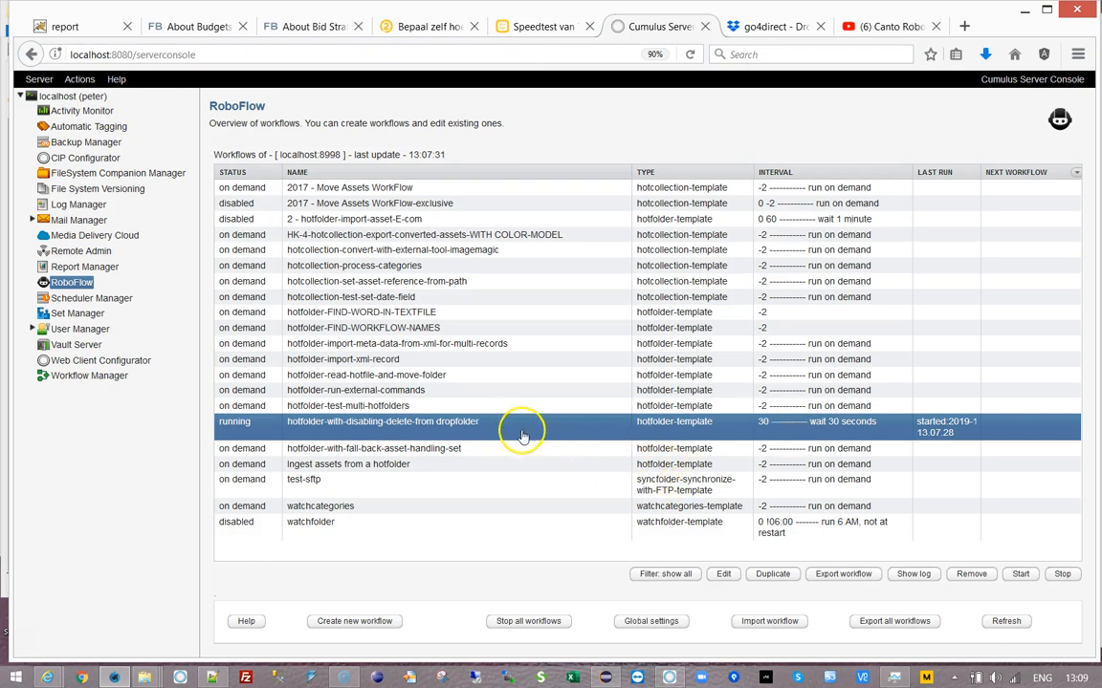
left_click(1021, 574)
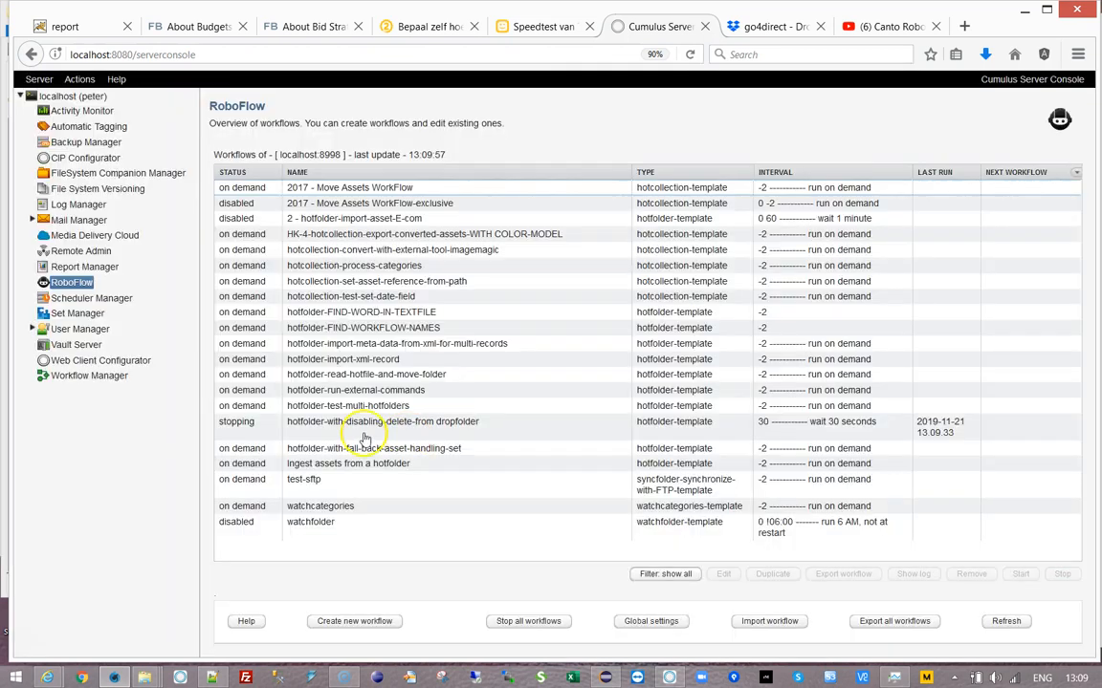
left_click(364, 431)
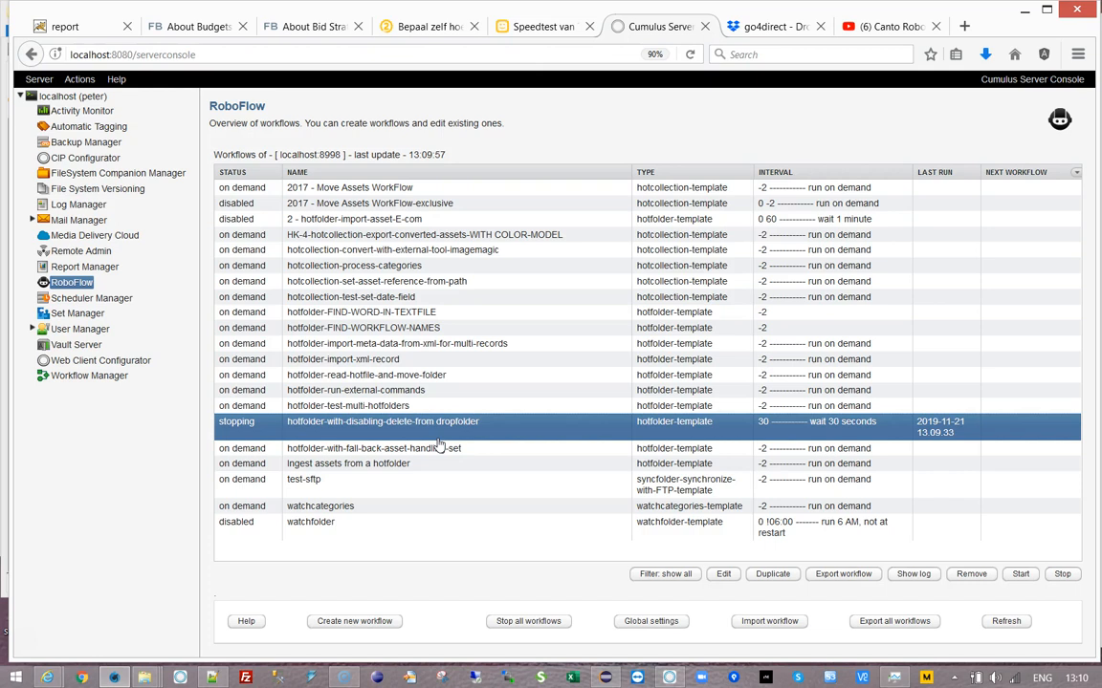
- Select the hotfolder-test-multi-hotfolders workflow and begin creating a new workflow
left_click(369, 406)
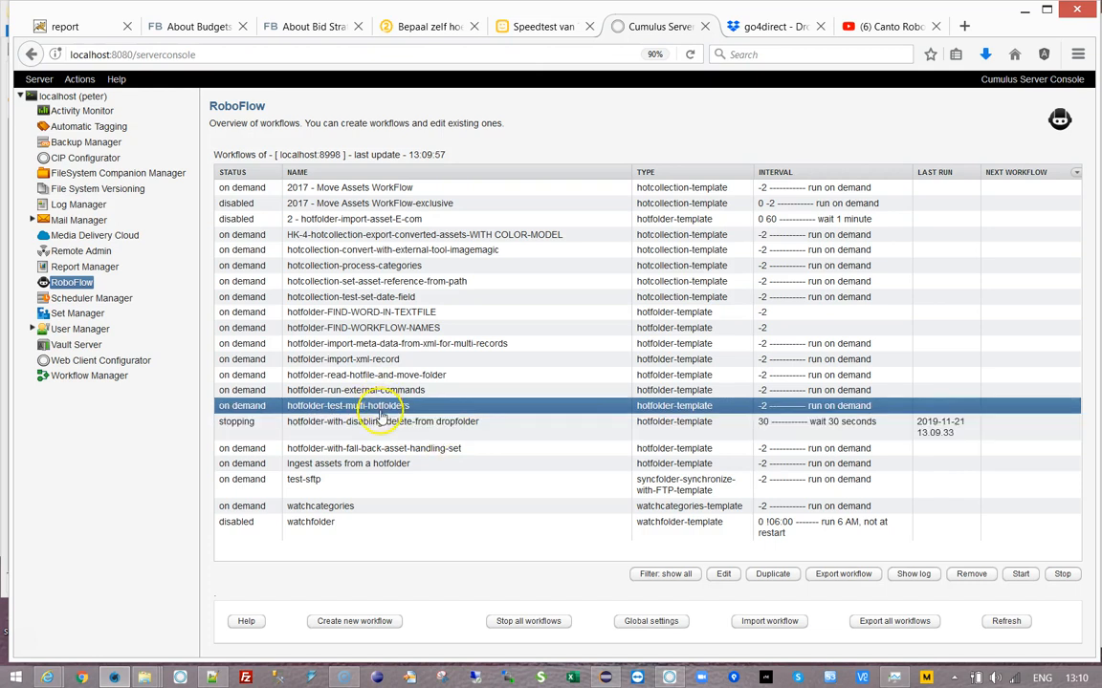
left_click(369, 424)
left_click(346, 408)
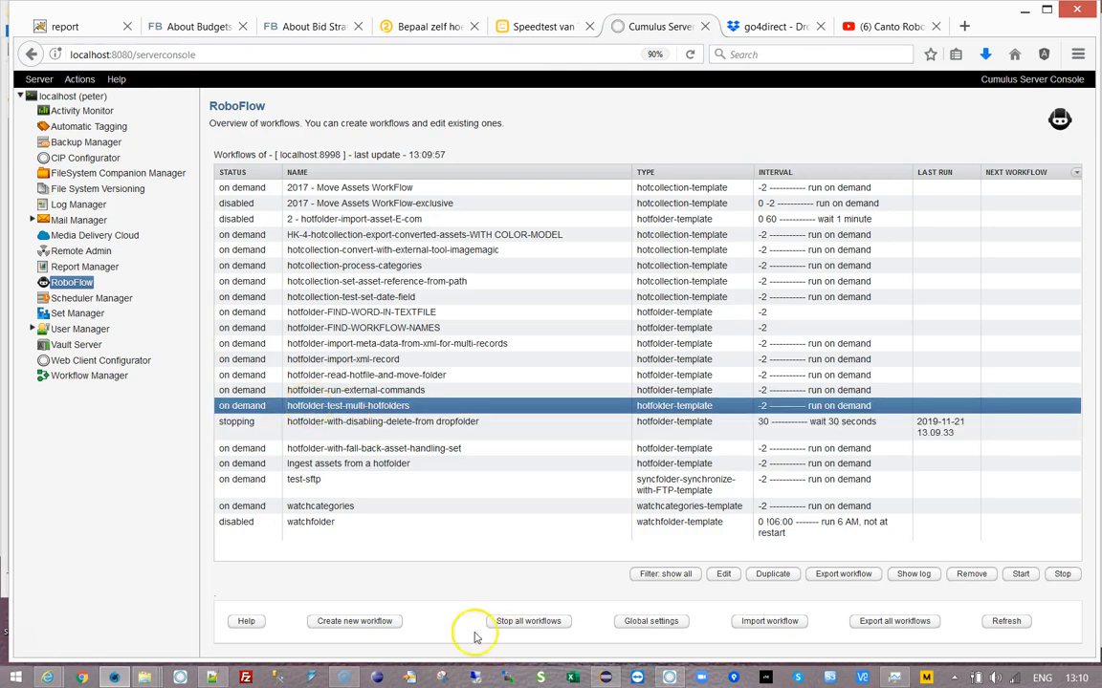
left_click(364, 620)
- Create workflow 'hotfolder-cleanup-blacklists' of type 'Process newly dropped files in hot folder'
left_click(455, 279)
type("hotfolder")
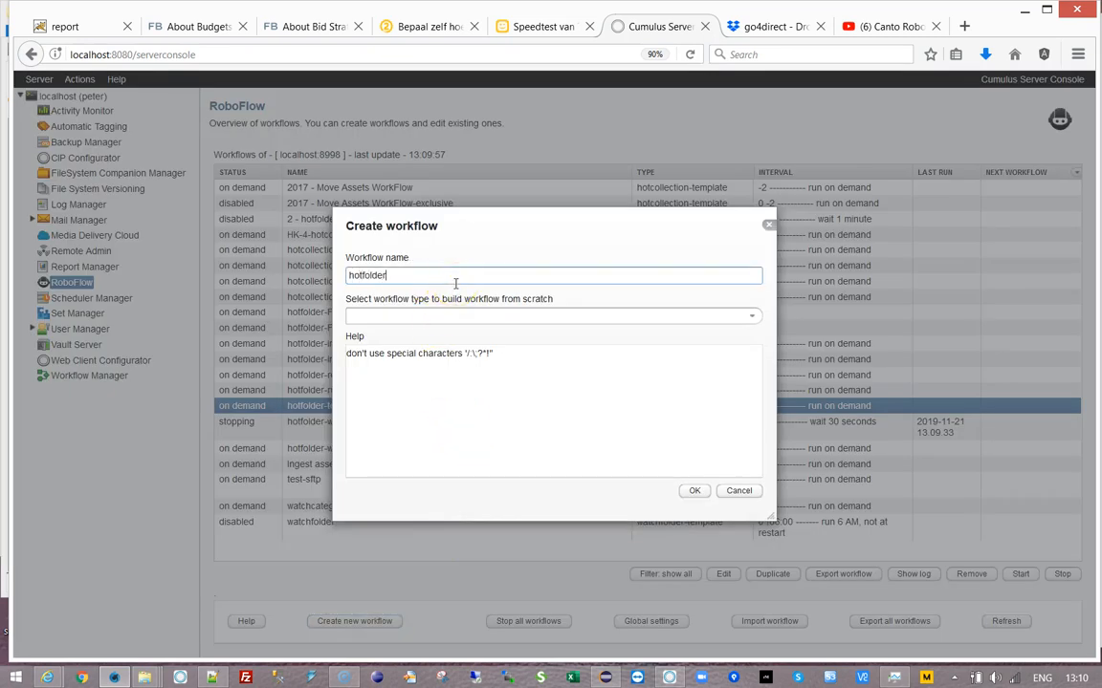
type("-cleanup-blacklists")
left_click(751, 317)
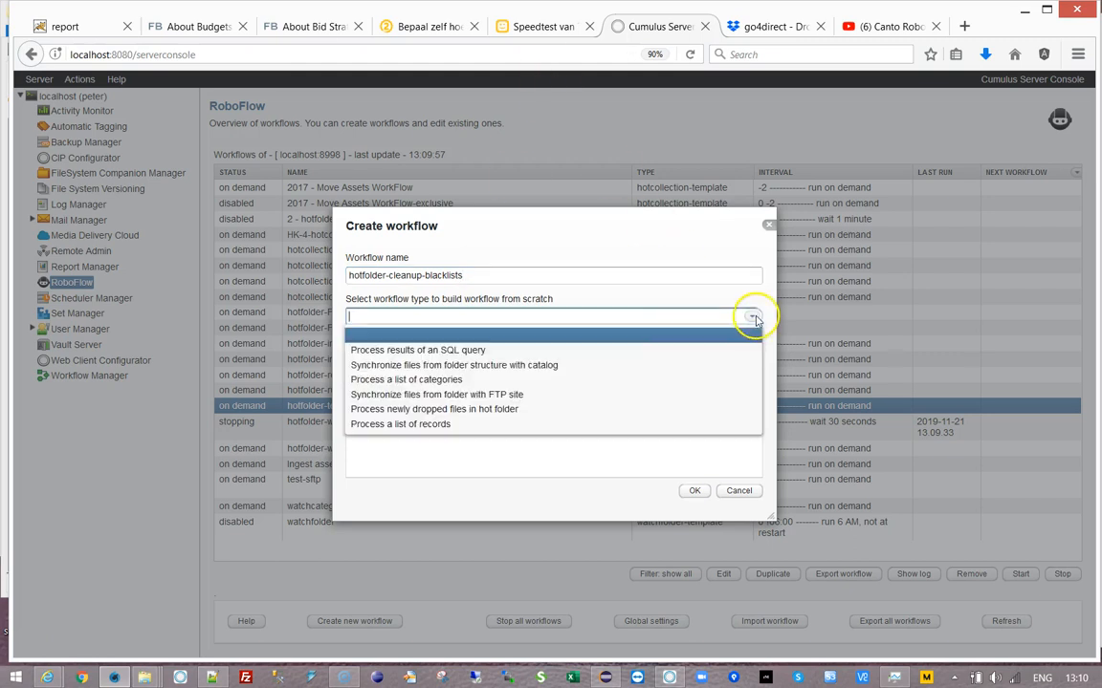
left_click(393, 409)
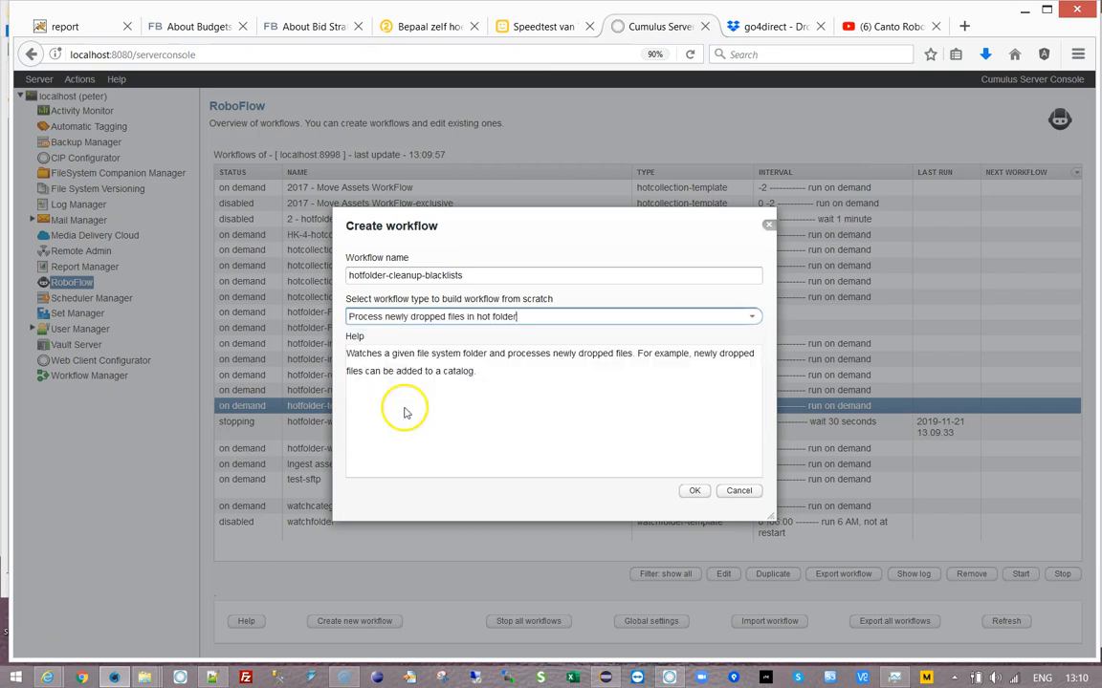
left_click(694, 491)
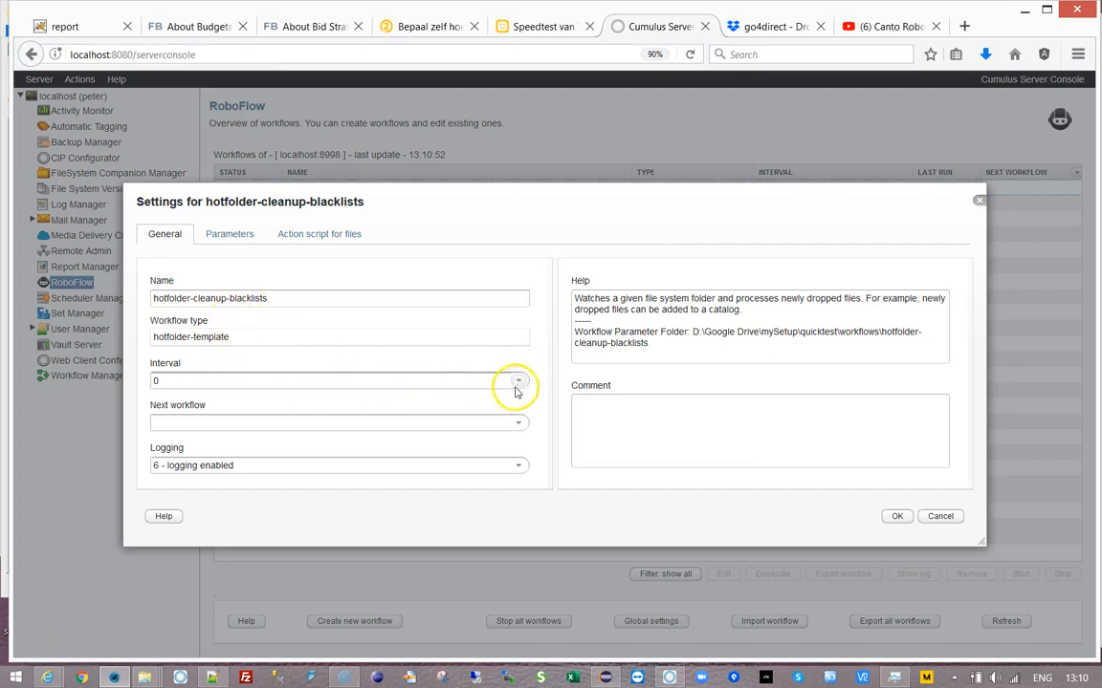
- Set the General interval to '30 wait 30 seconds', leaving Next workflow empty
left_click(519, 383)
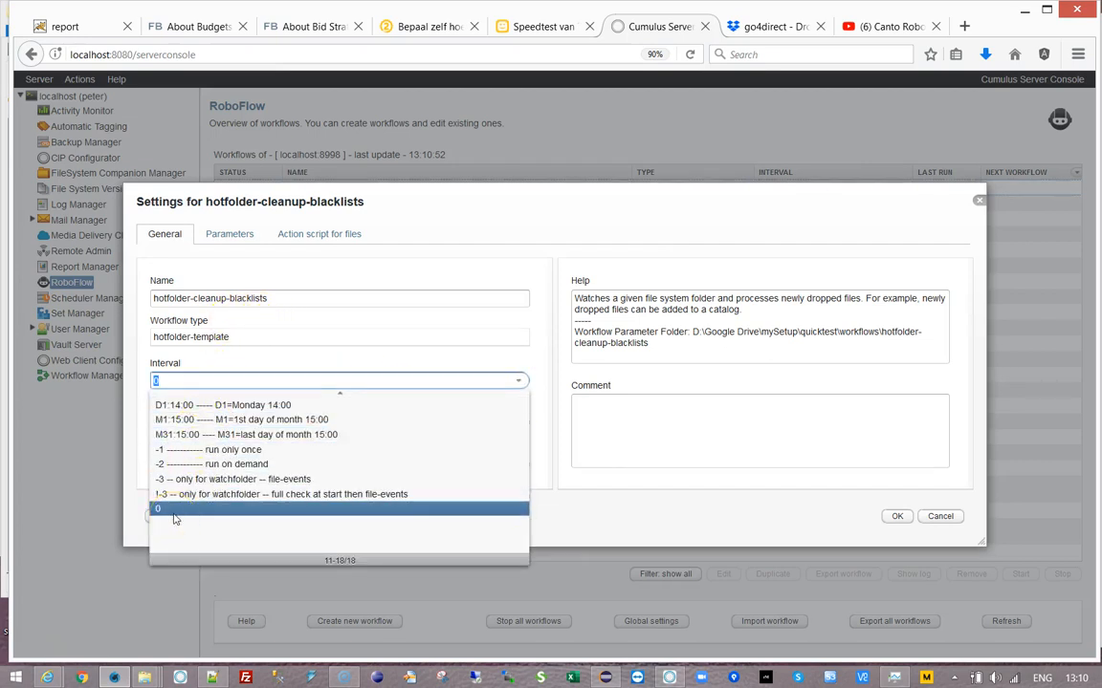
left_click(181, 465)
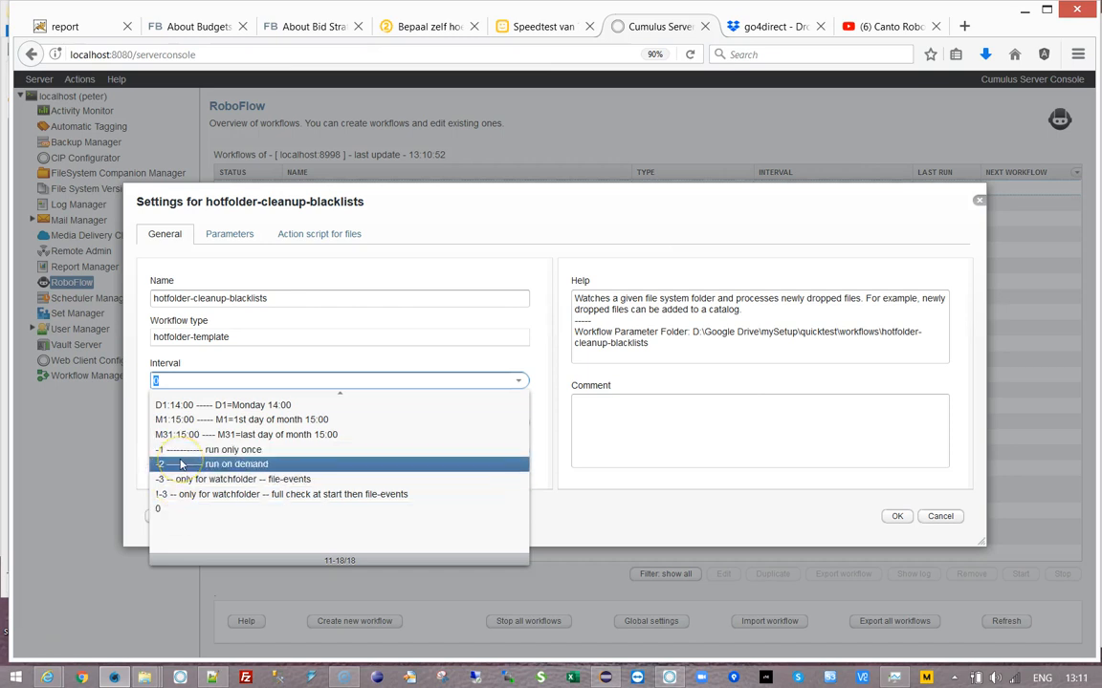
left_click(449, 388)
scroll(301, 423, "up", 5)
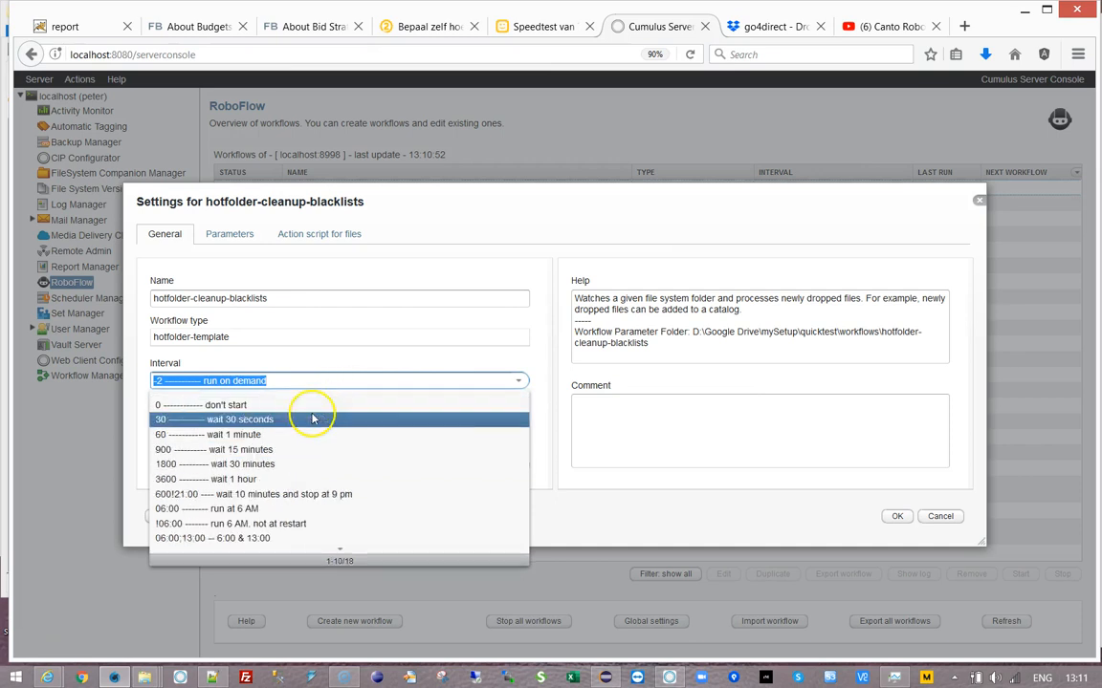
left_click(191, 419)
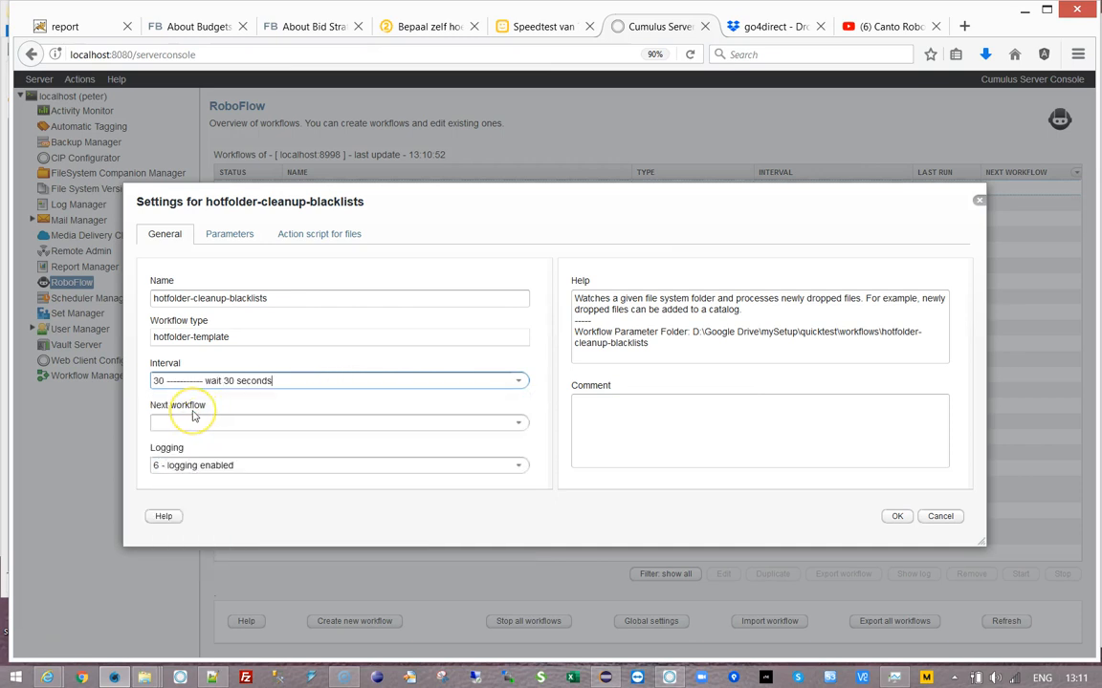
left_click(202, 421)
left_click(521, 427)
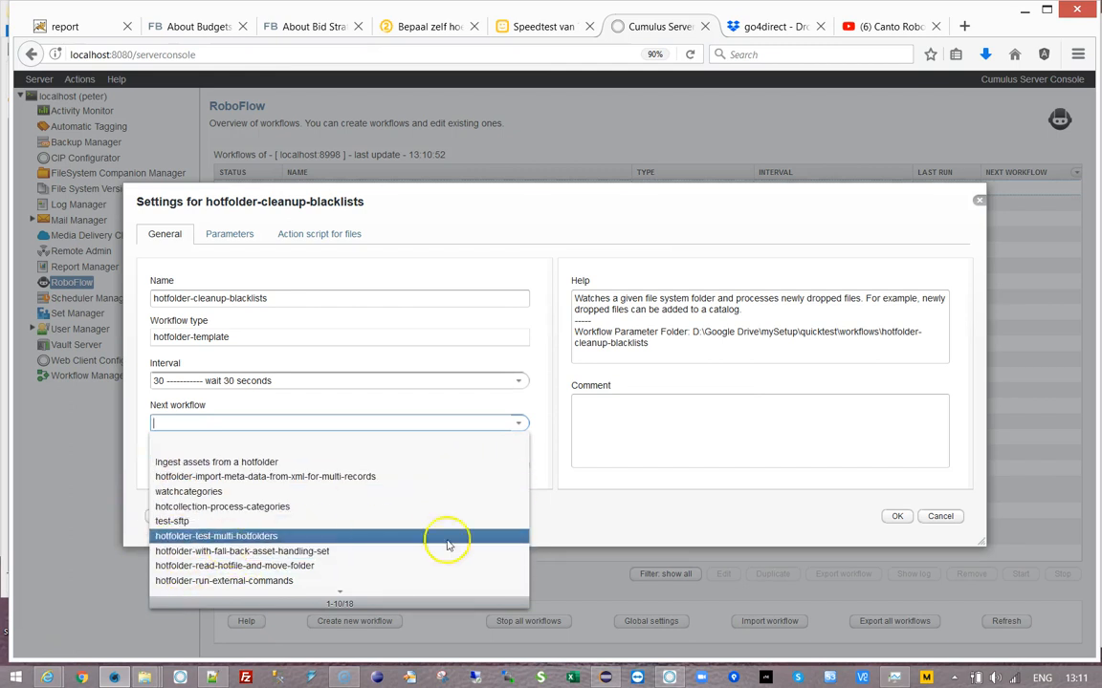
left_click(619, 532)
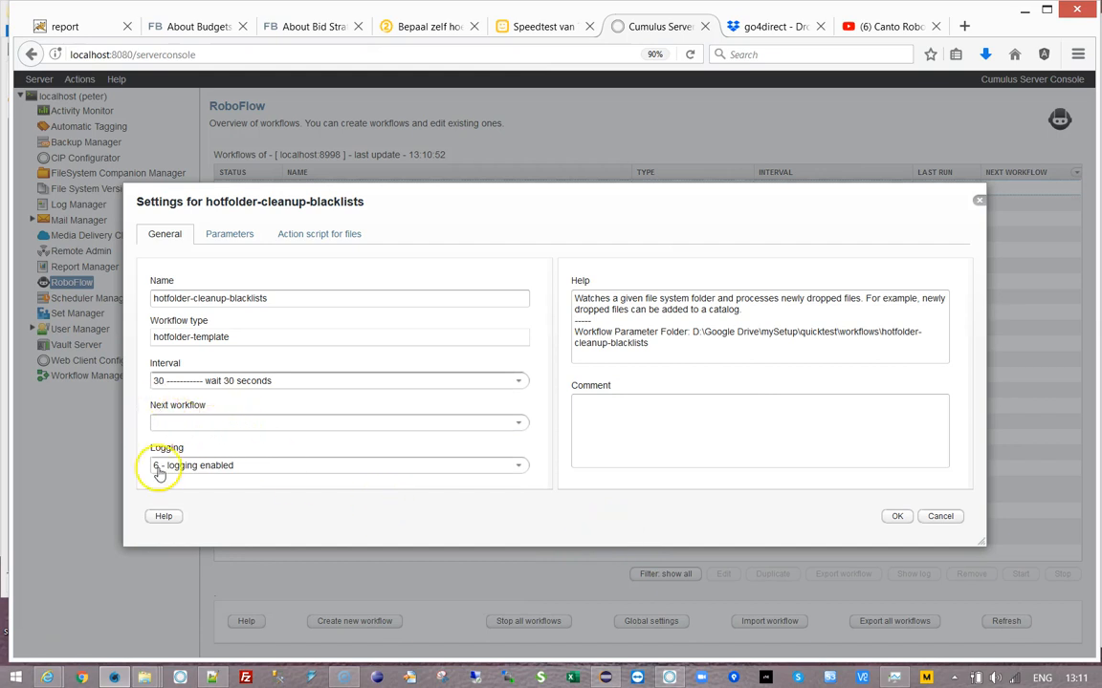
- Open the Hot folder parameter and browse the setup folders without choosing one
left_click(228, 235)
double_click(418, 283)
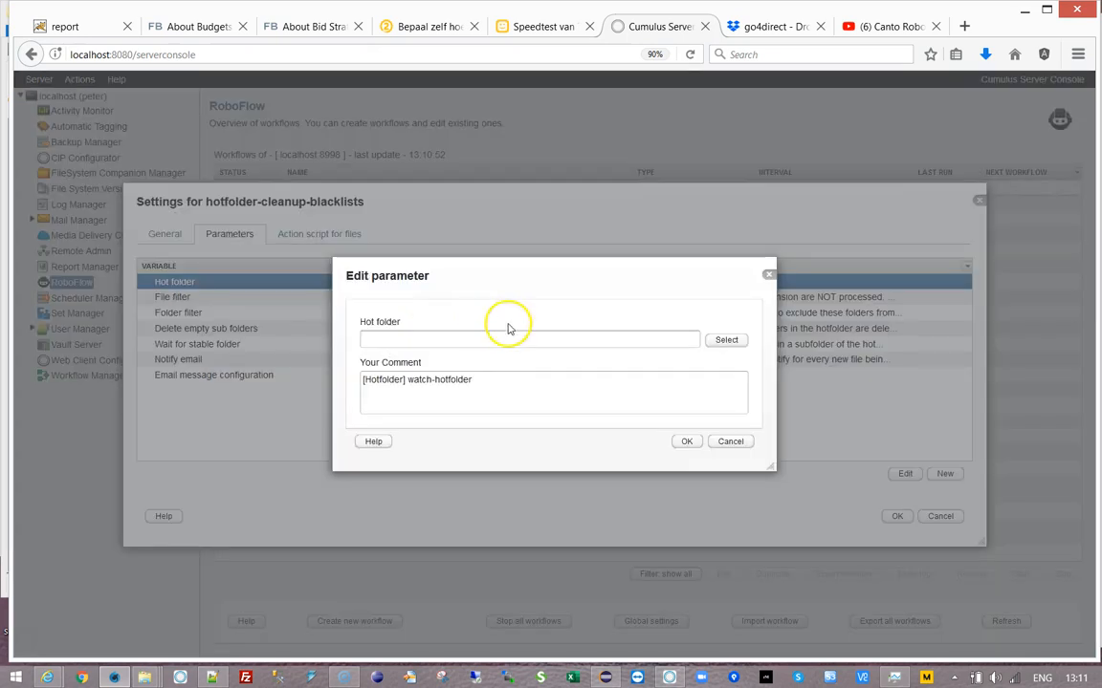
left_click(736, 342)
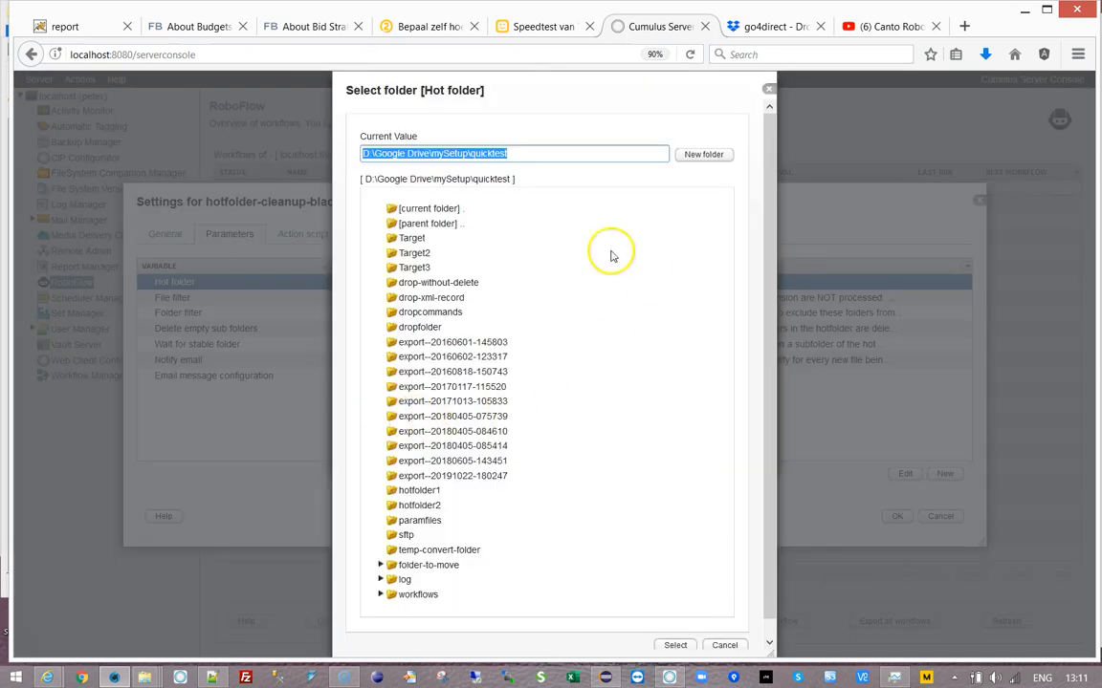
left_click(415, 492)
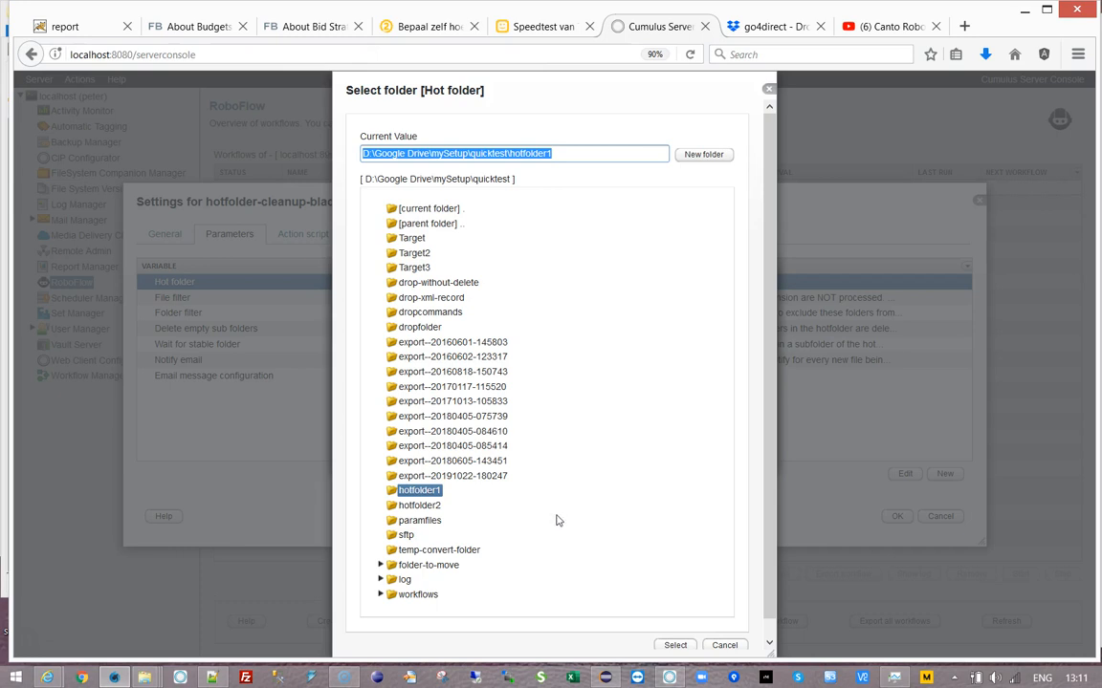
left_click(560, 153)
double_click(450, 226)
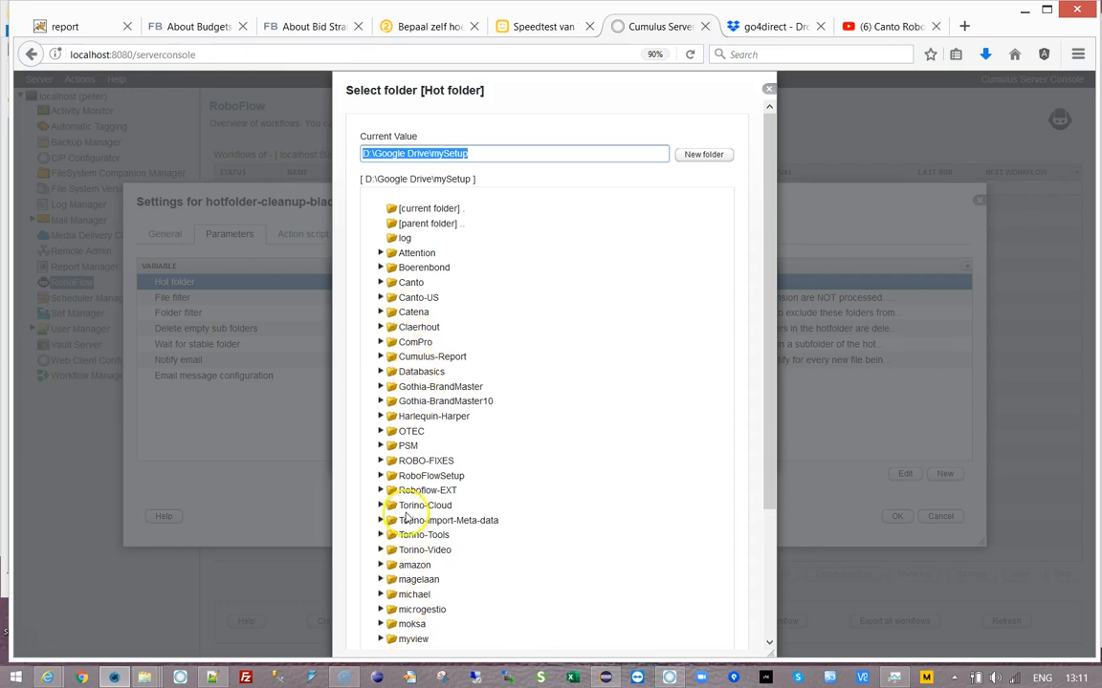
left_click(768, 89)
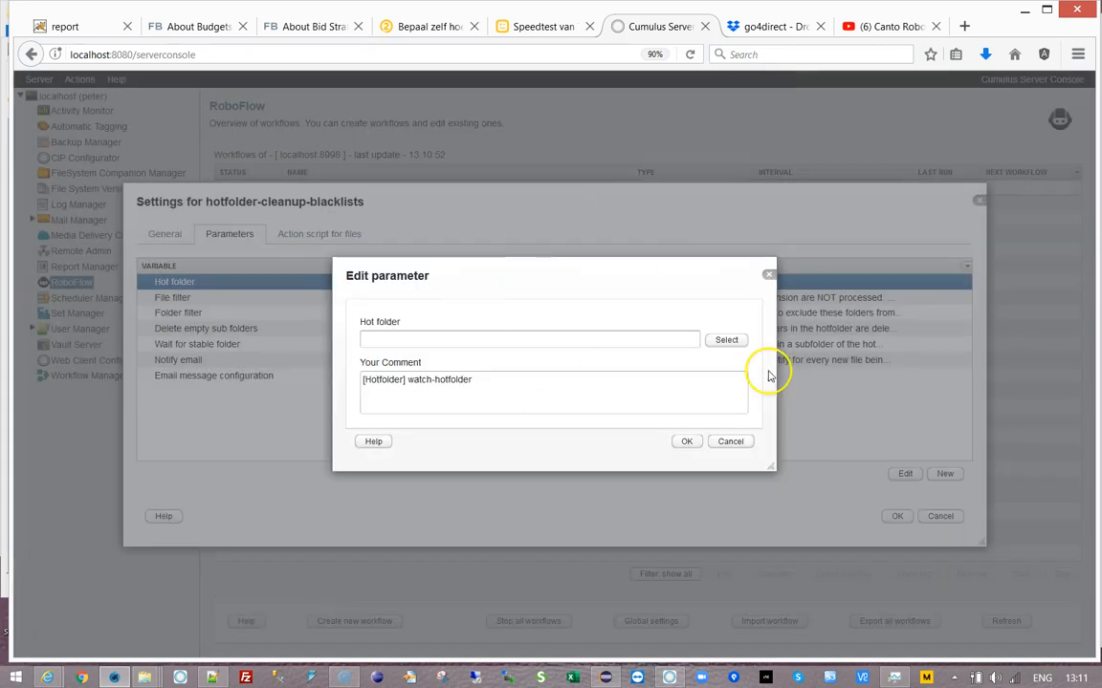
- Create a new folder 'backlists-to-delete' inside quicktest, then close the folder picker
left_click(722, 340)
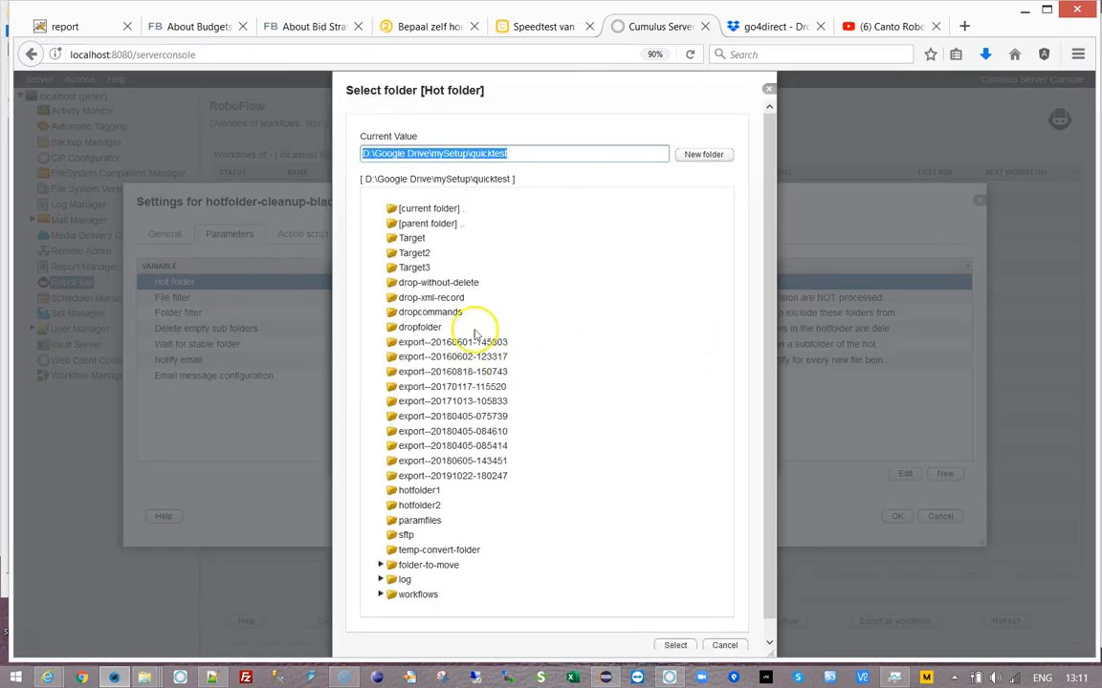
left_click(698, 156)
left_click_drag(417, 338, 314, 328)
type("ba")
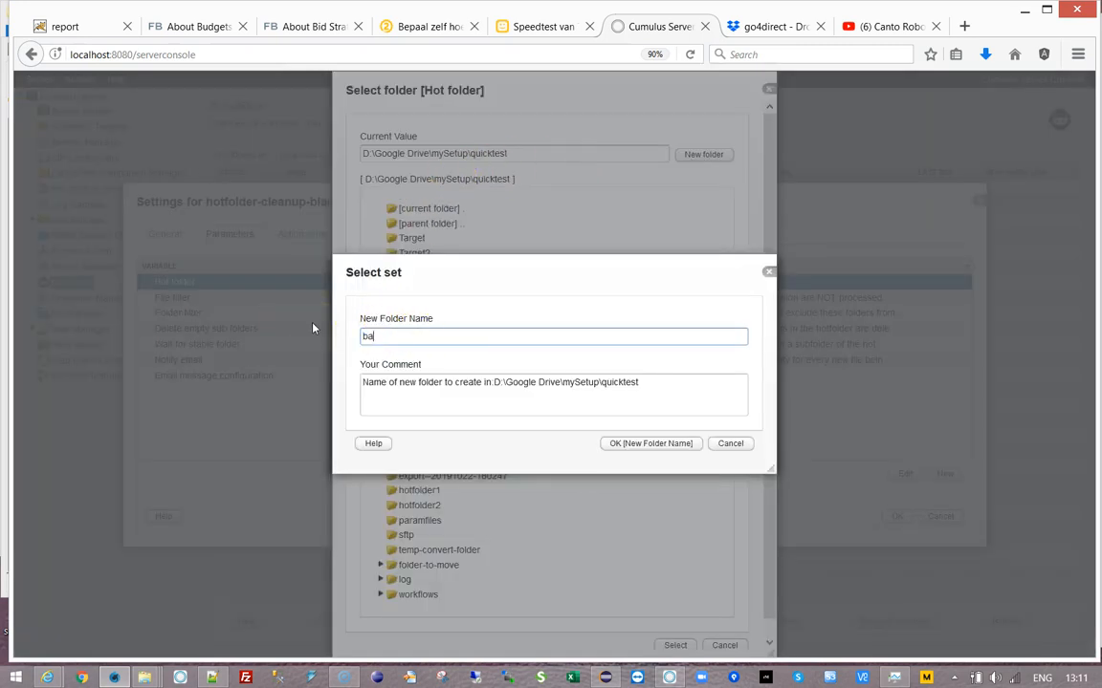
type("cklists-to-delete")
left_click(662, 448)
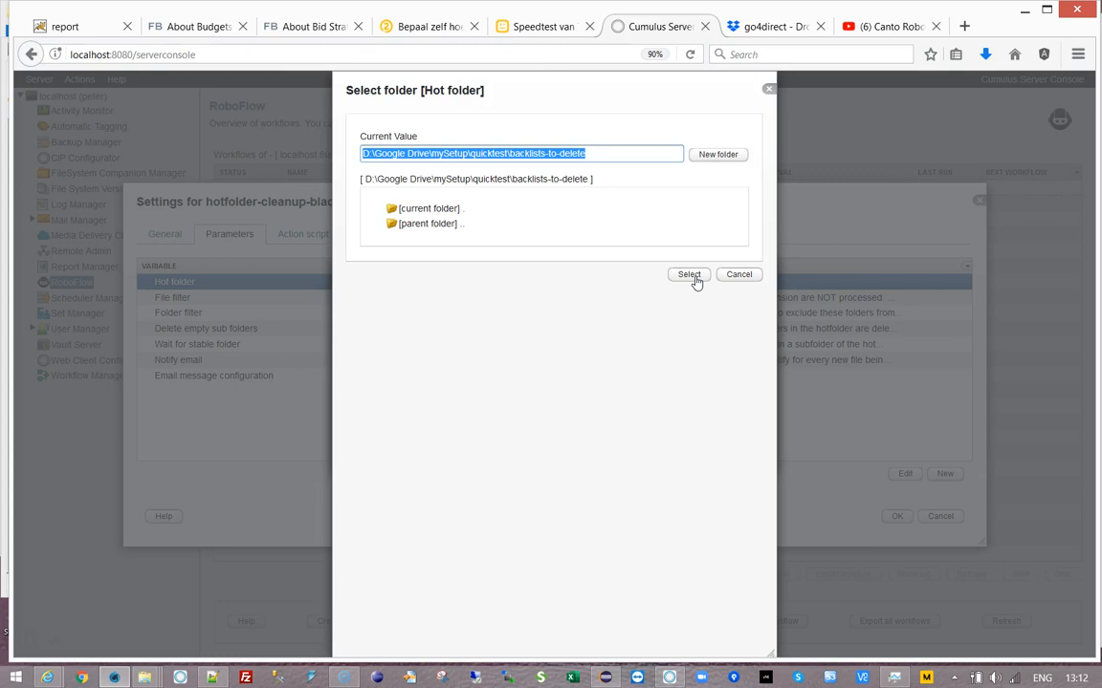
left_click(739, 277)
left_click(739, 277)
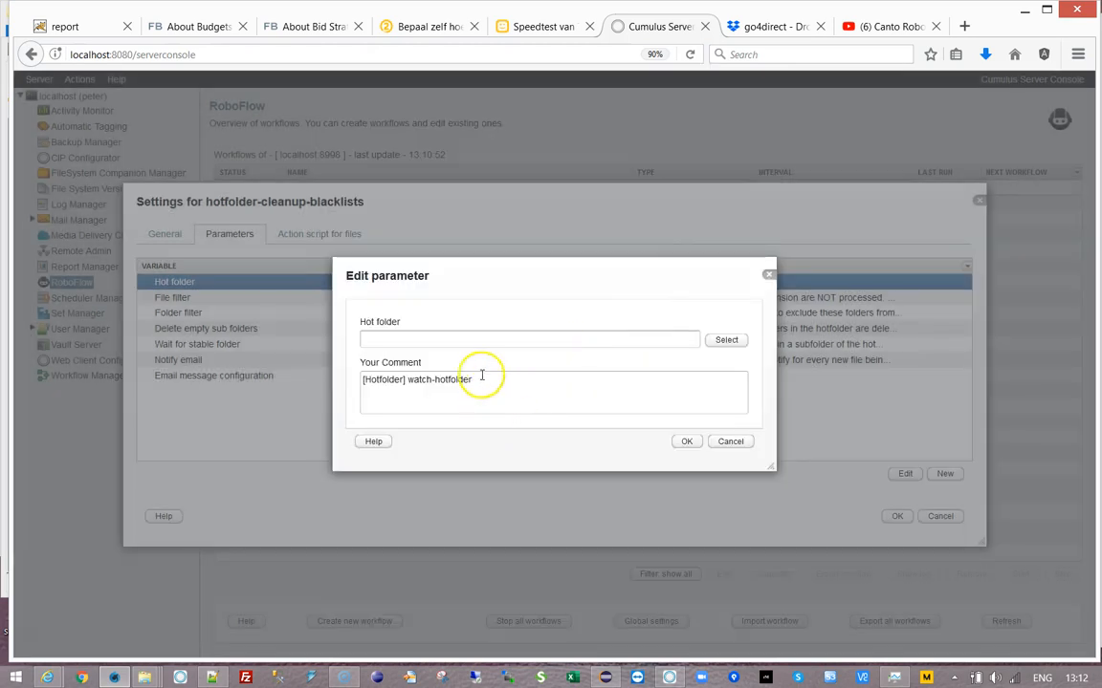
- Enter #PARAMFOLDER# as the Hot folder value
left_click(430, 337)
type("#")
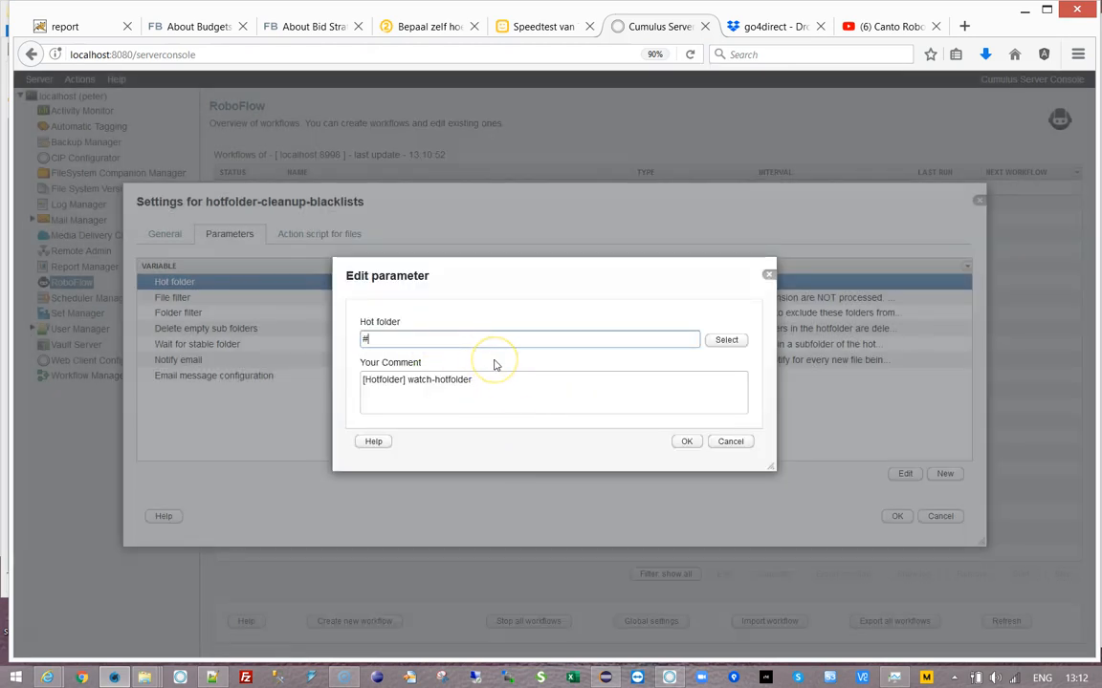
type("PARAMFOLDER#")
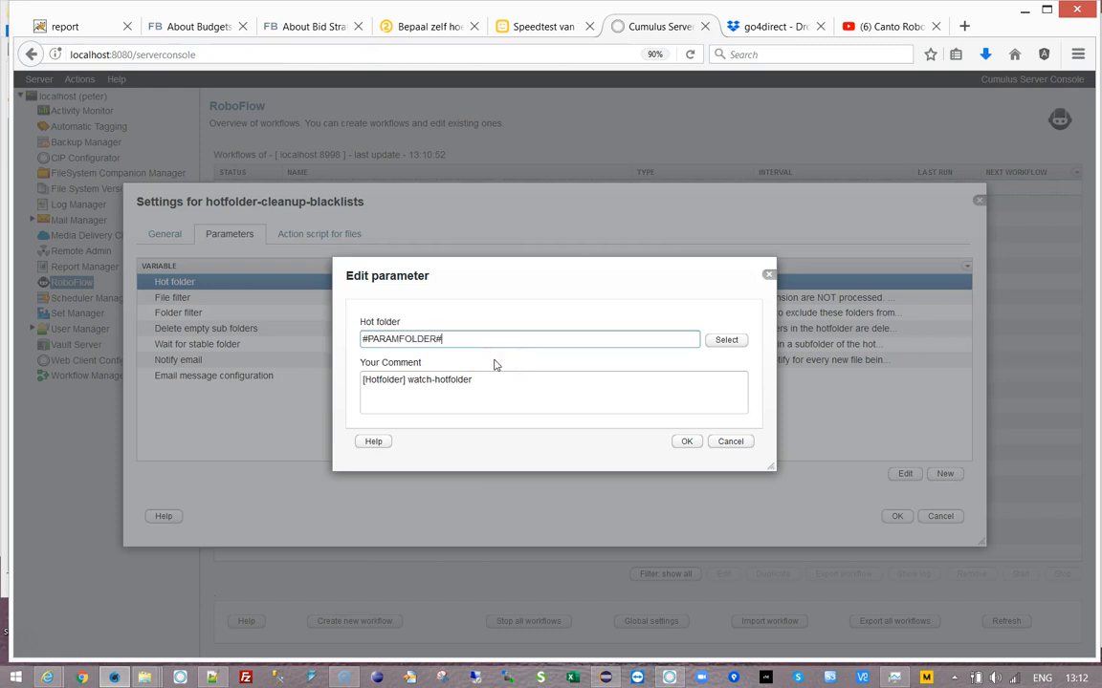
left_click(686, 442)
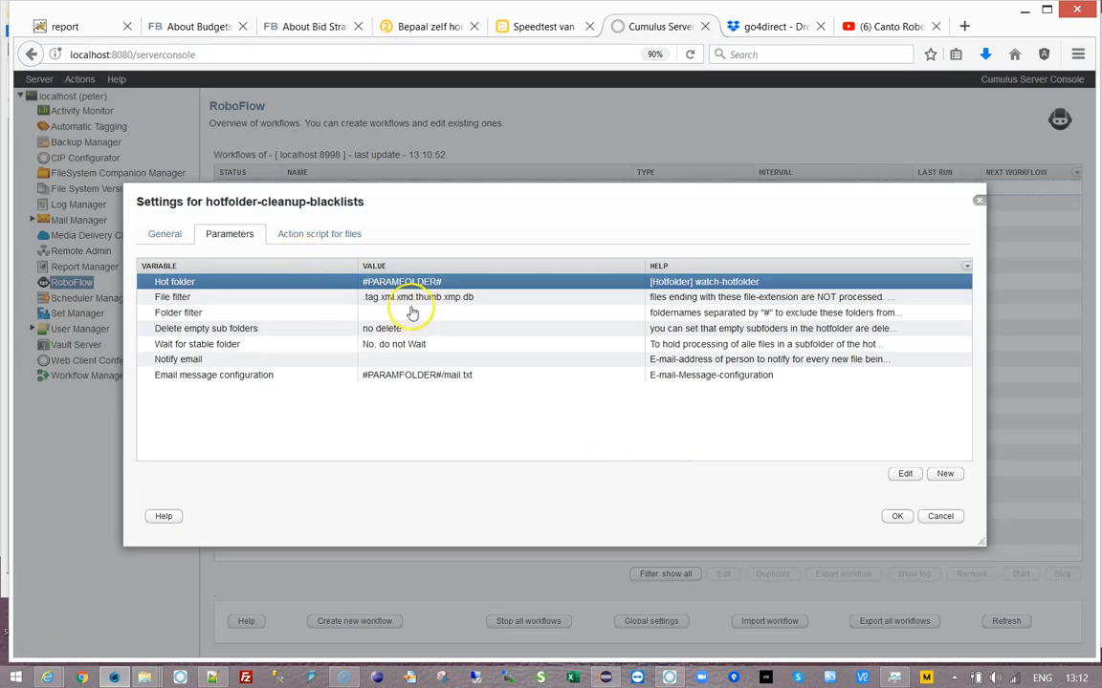
- Change the File filter value to ![regex]delete-blacklist-params.txt
left_click(378, 298)
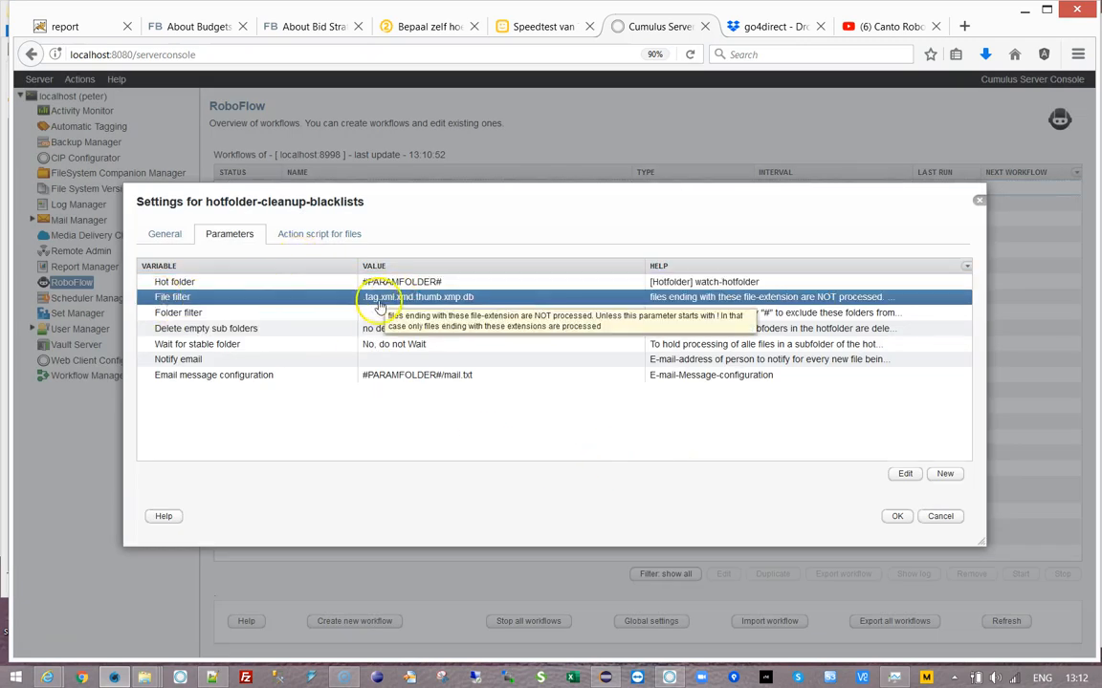
double_click(378, 298)
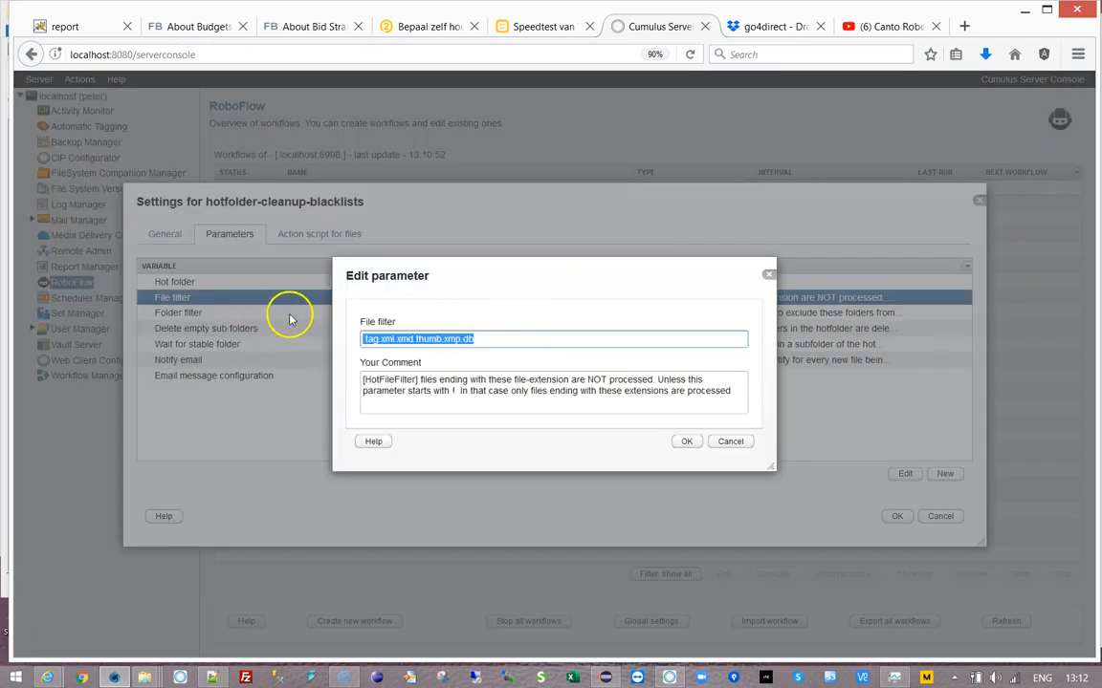
type("![e")
key("BackSpace")
type("re]")
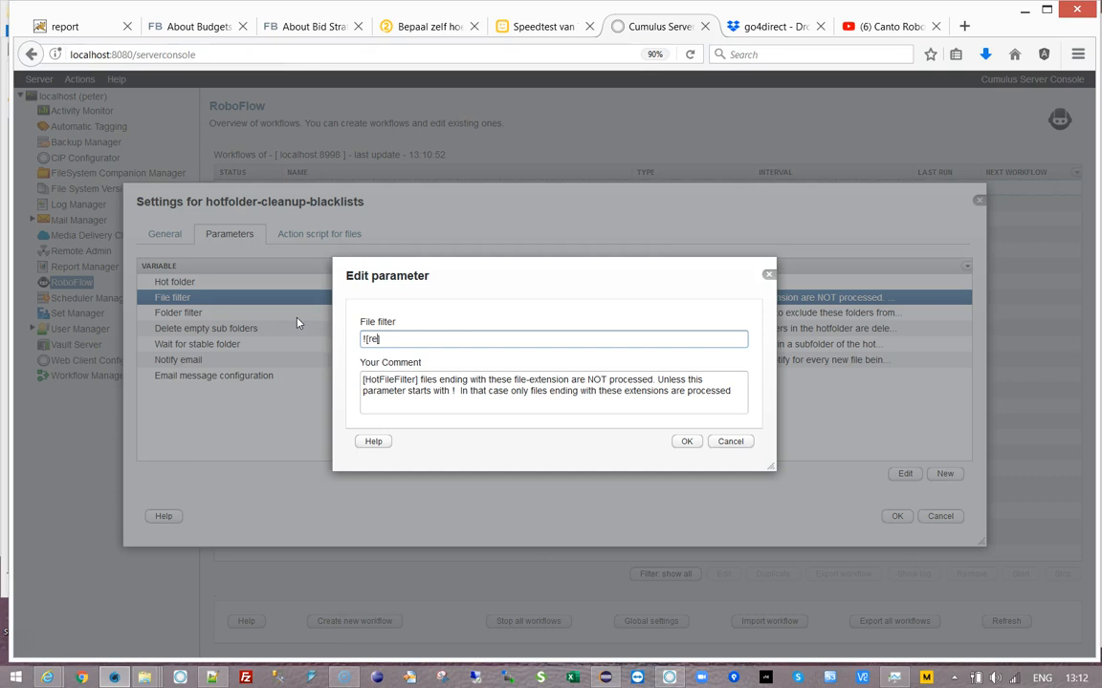
type("g")
type("]delete-blacklist")
type("-params.txt")
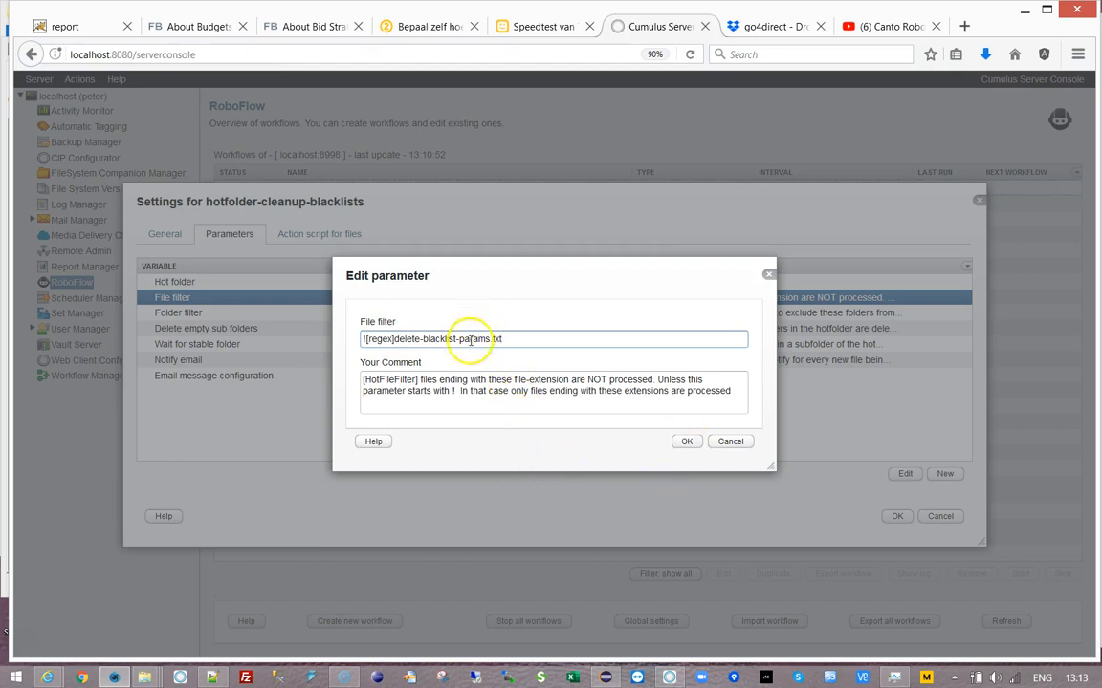
left_click_drag(393, 338, 516, 337)
key("ctrl+c")
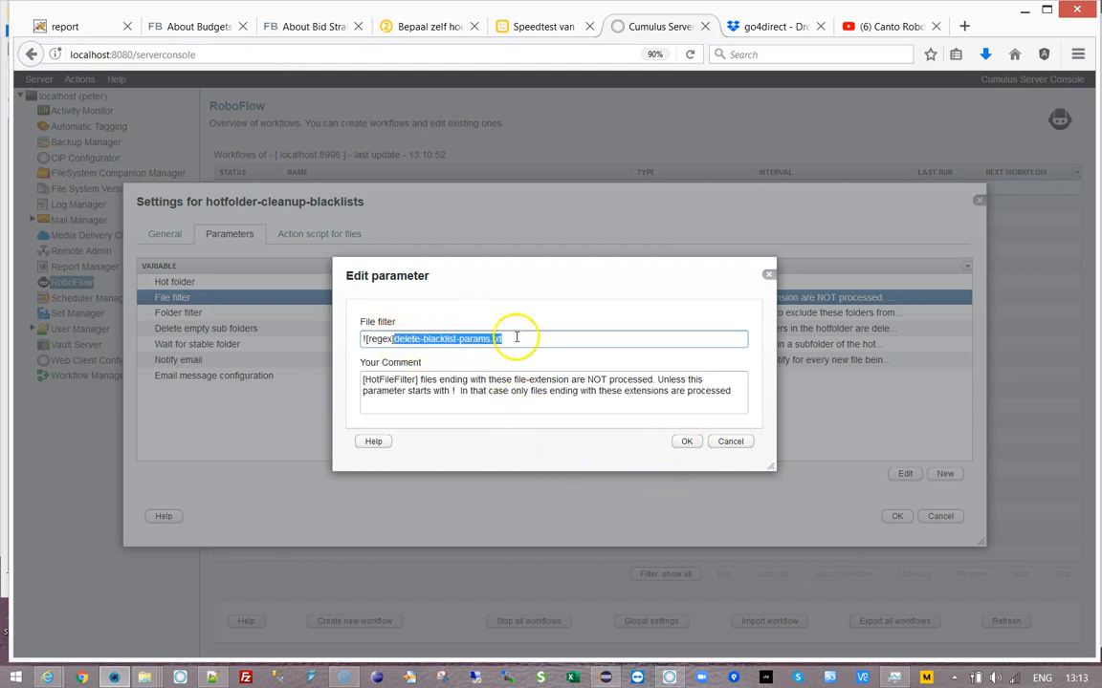
left_click(686, 441)
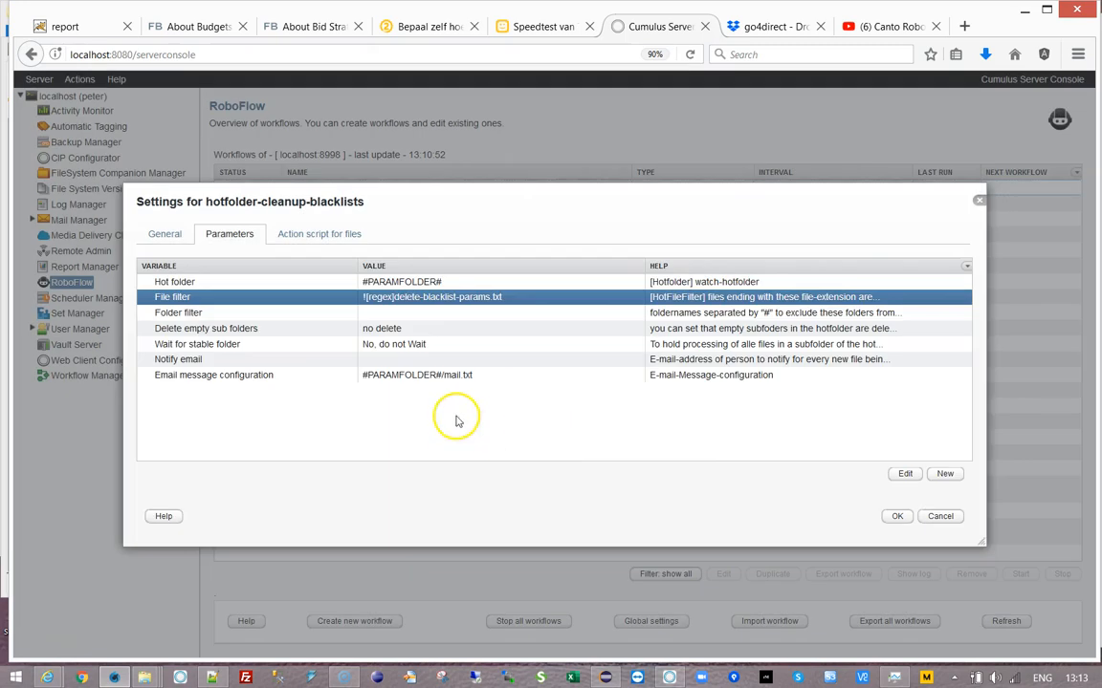
- Enter #no-subfolders# as Folder filter, then prefix it with ! to read !#no-subfolders#
double_click(241, 313)
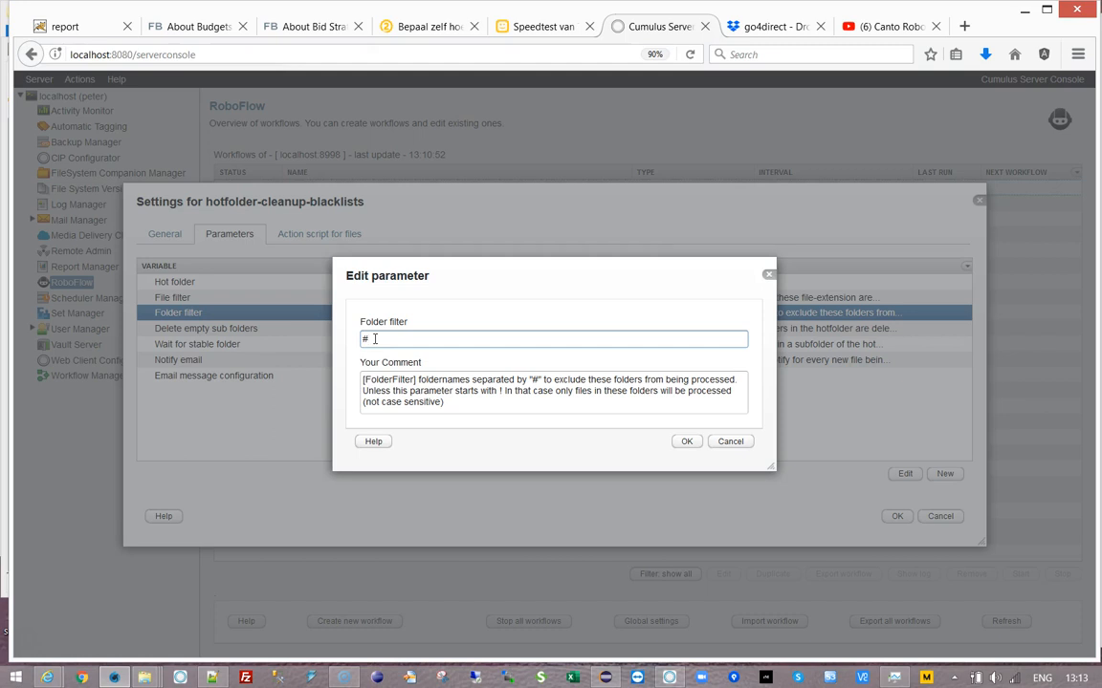
type("#no-subfolders#")
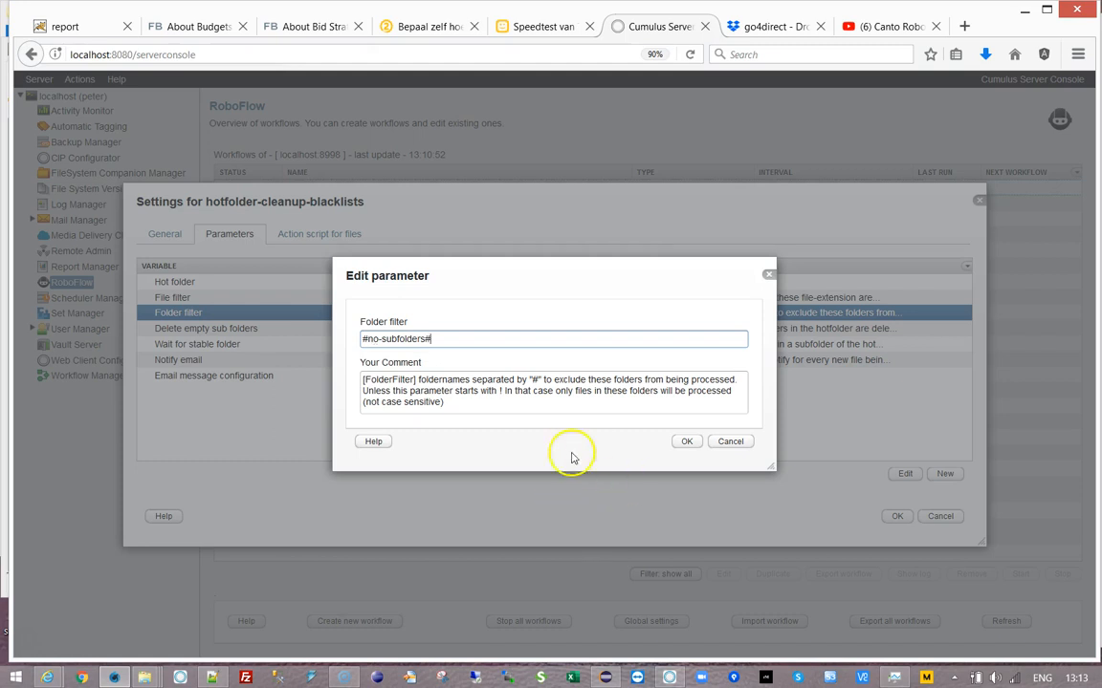
left_click(686, 442)
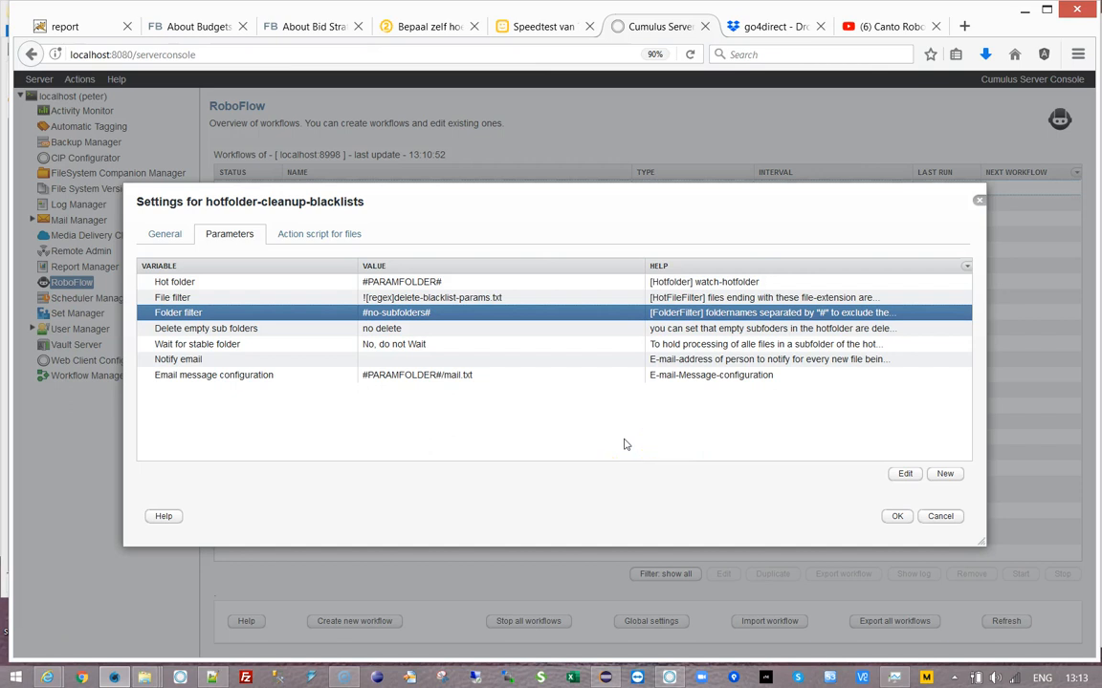
double_click(369, 319)
type("!#no-subfolders#")
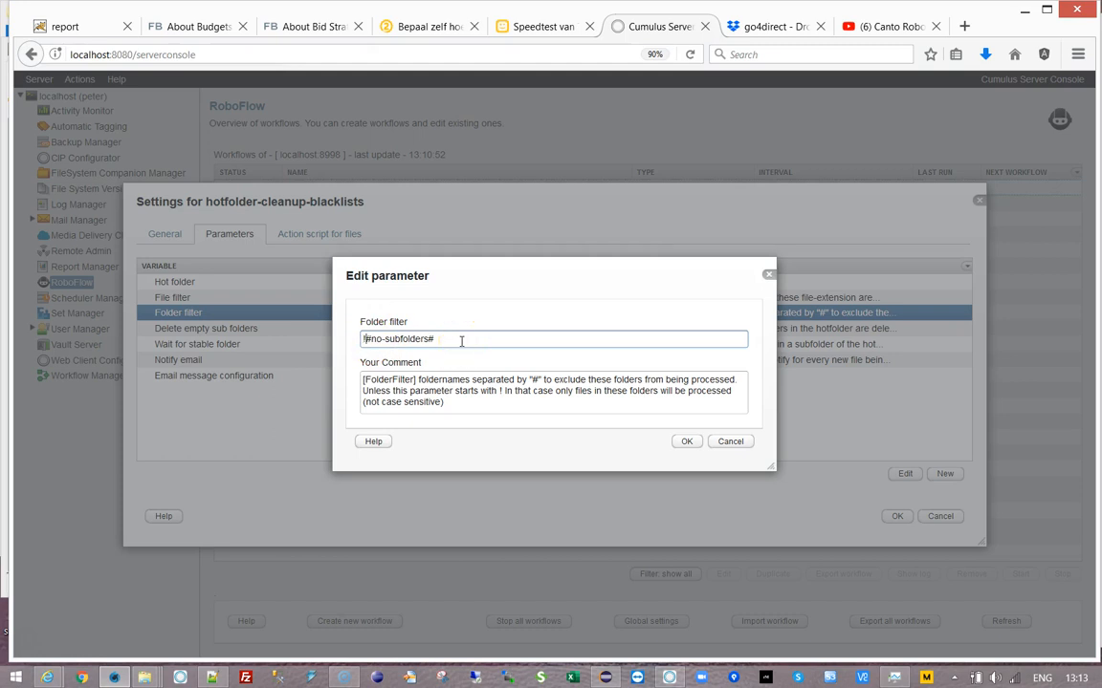
left_click(688, 442)
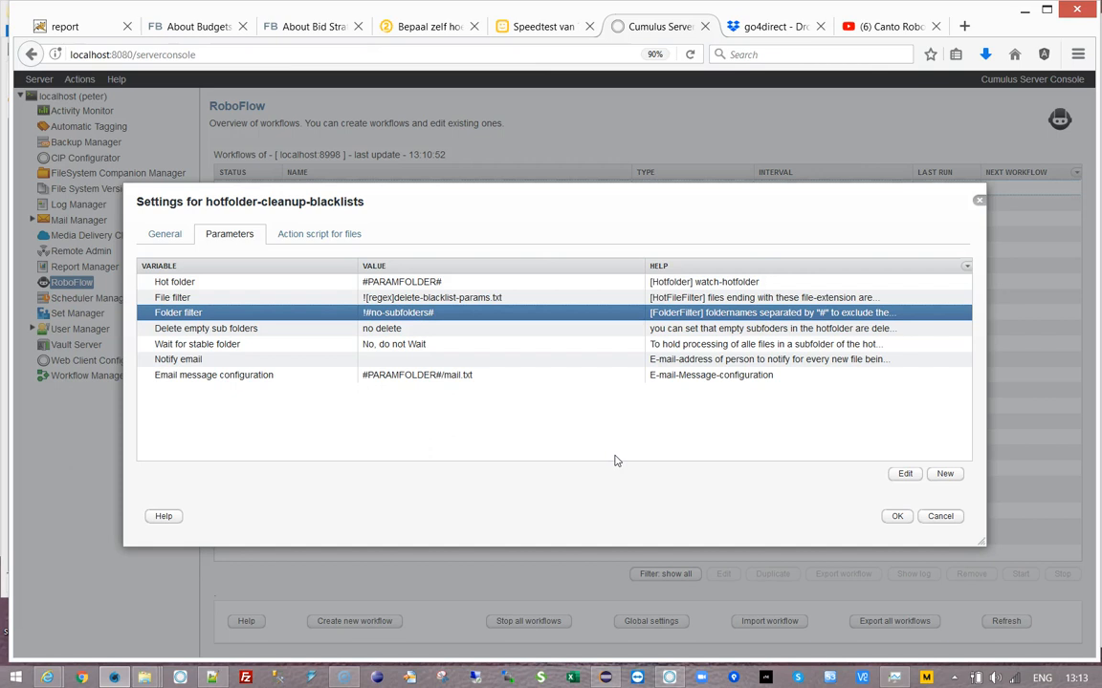
left_click(623, 457)
- Add a new parameter named 'Files To Delete-Parameters:select-paramfile-dialog'
left_click(241, 376)
left_click(943, 473)
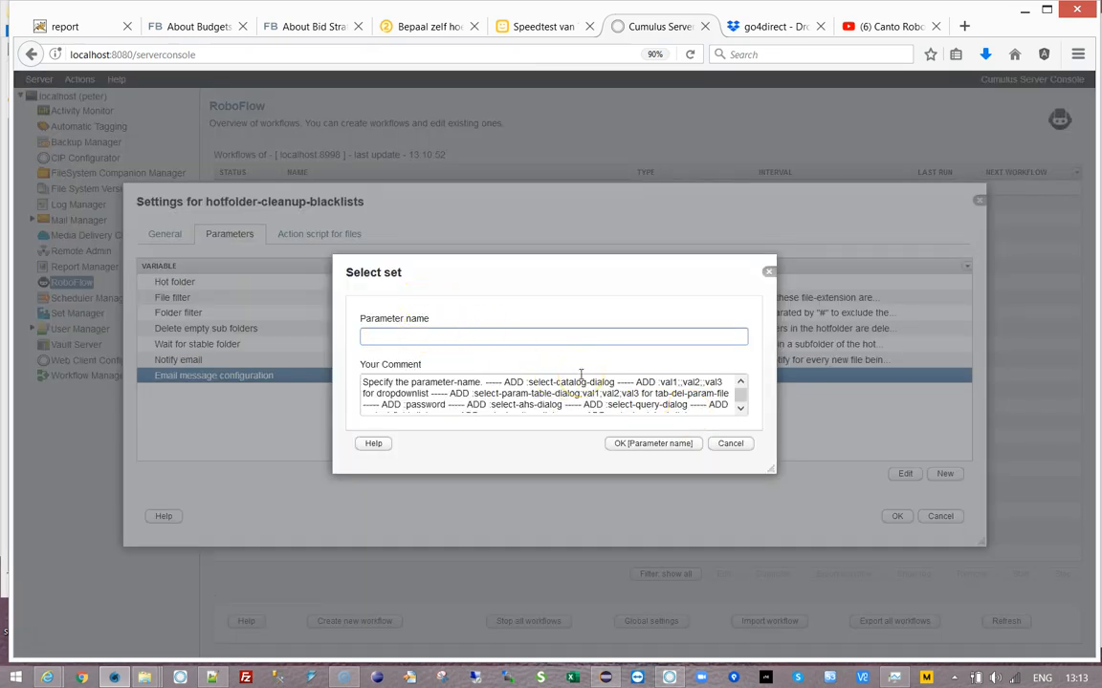
type("File")
type("s-To-De")
type("lete")
key("Left")
key("Left")
key("BackSpace")
key("BackSpace")
key("End")
type("-Paramete")
left_click(647, 383)
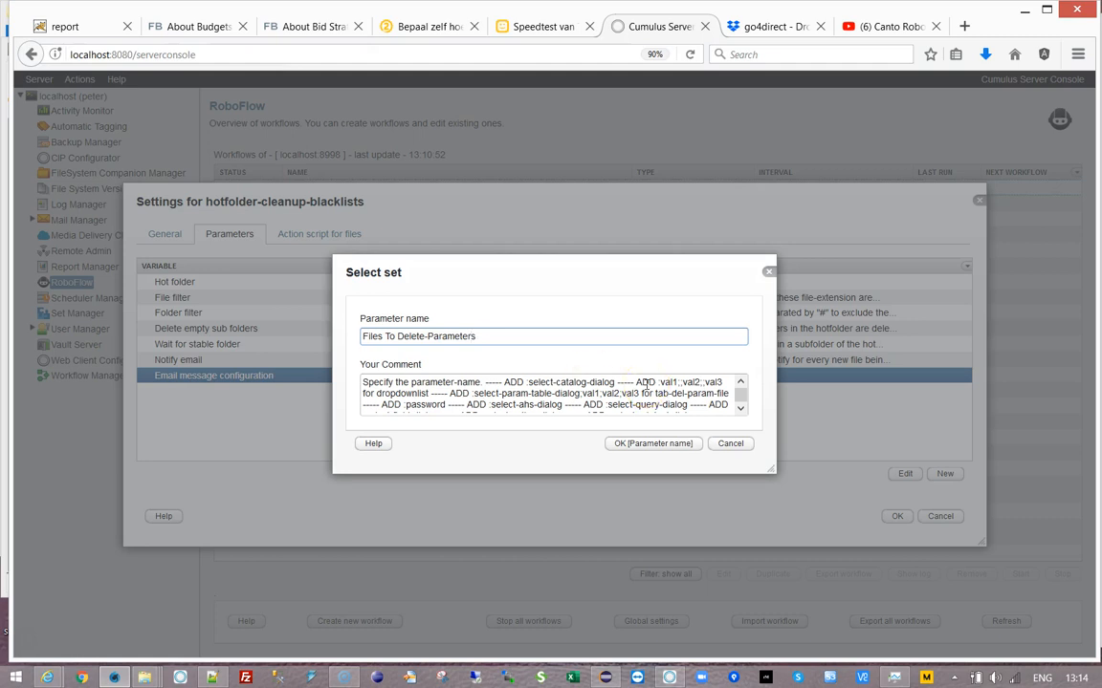
type("rs:select-")
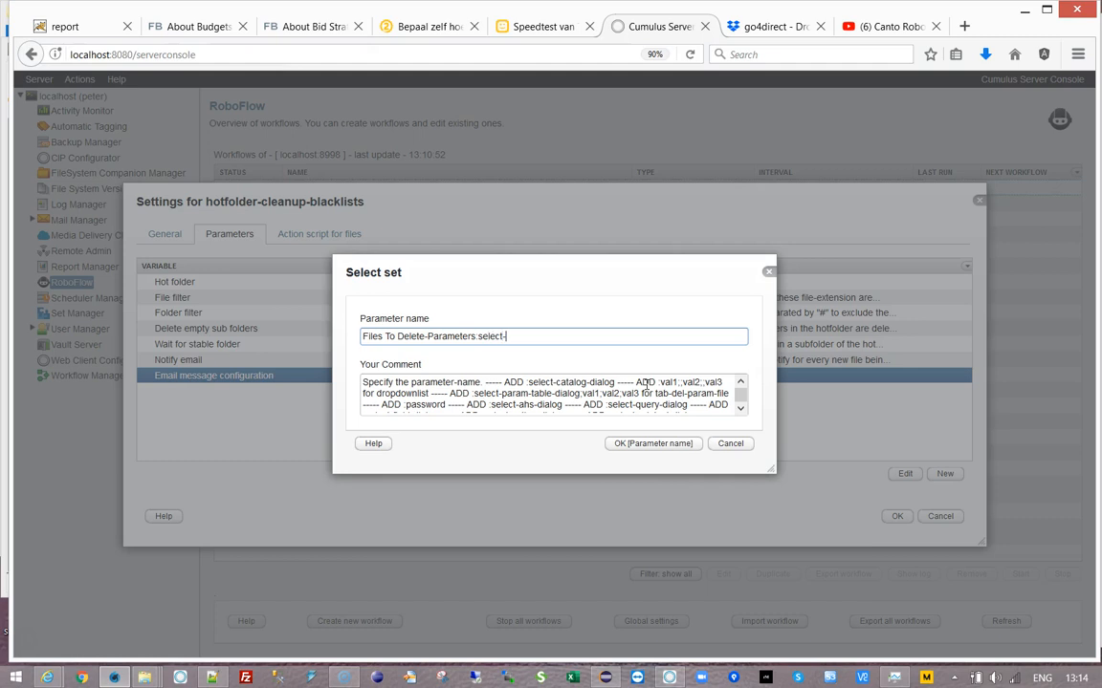
left_click(741, 410)
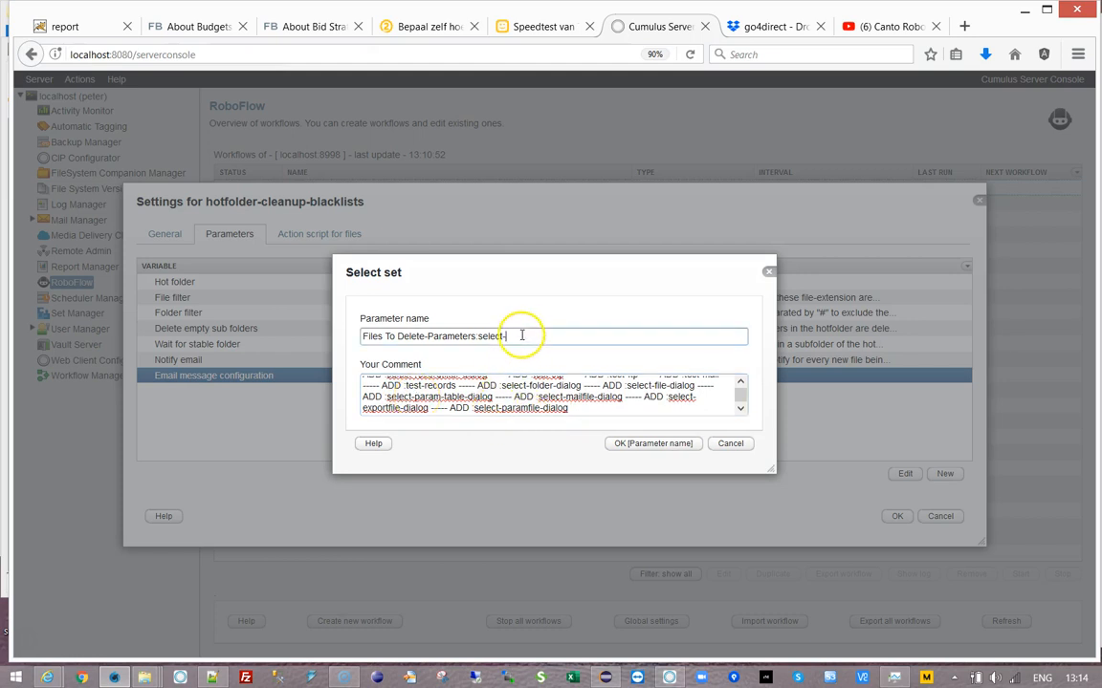
type("paramfile-dialog")
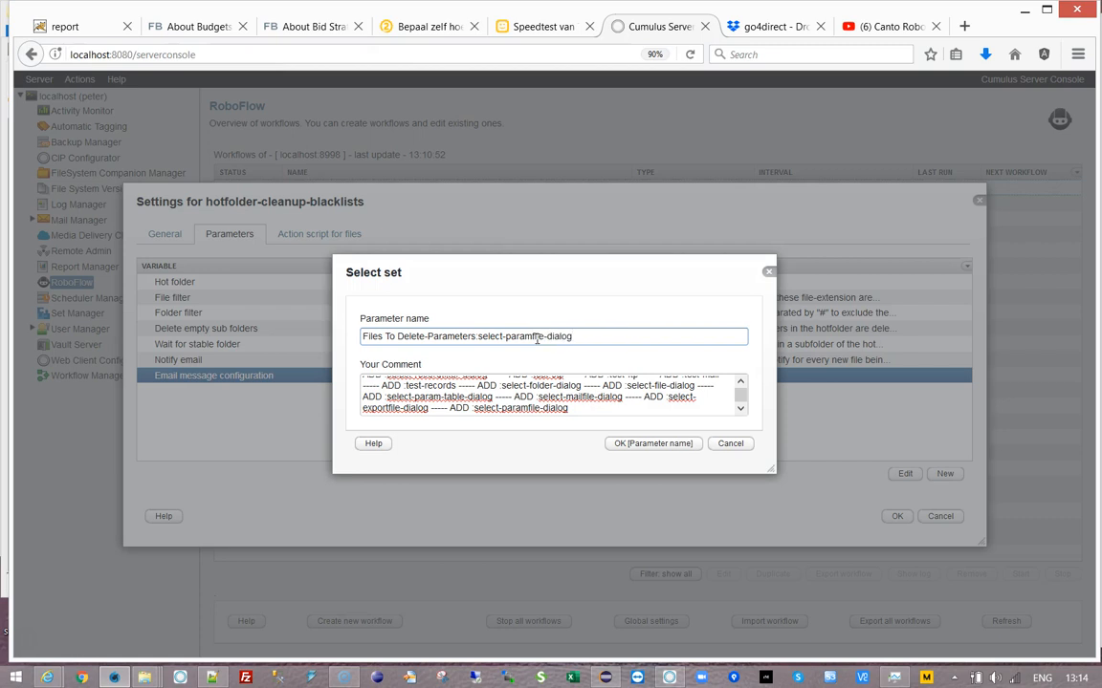
left_click(646, 445)
- Replace the default file name so the value reads #PARAMFOLDER#/delete-blacklist-params.txt
left_click_drag(443, 339, 551, 348)
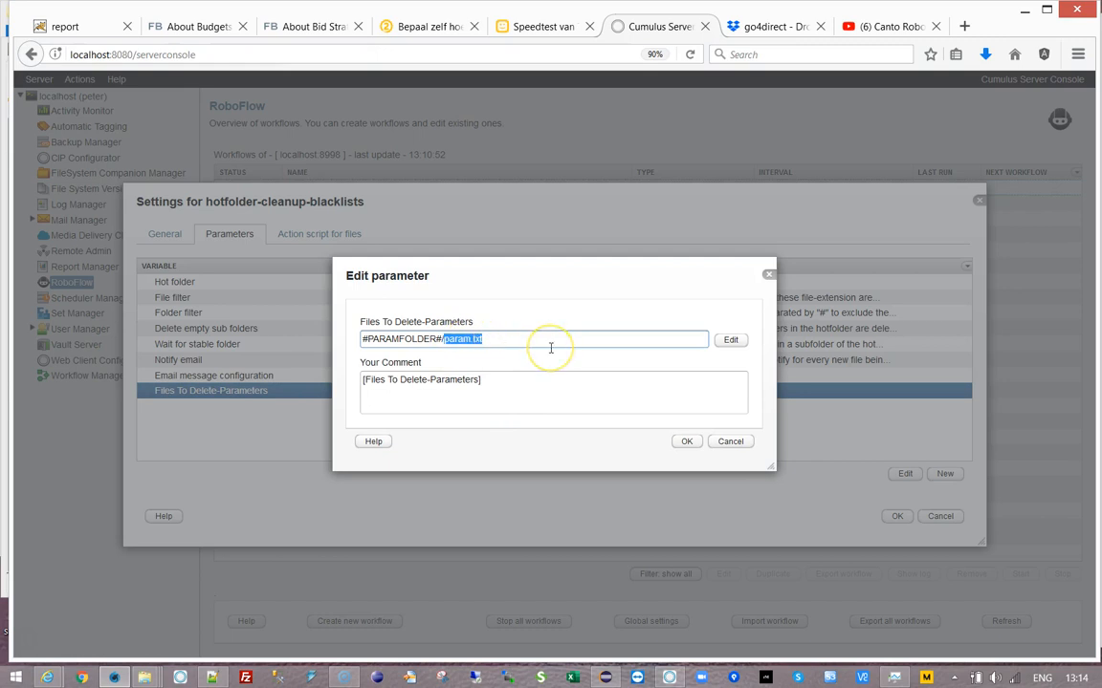
key("ctrl+v")
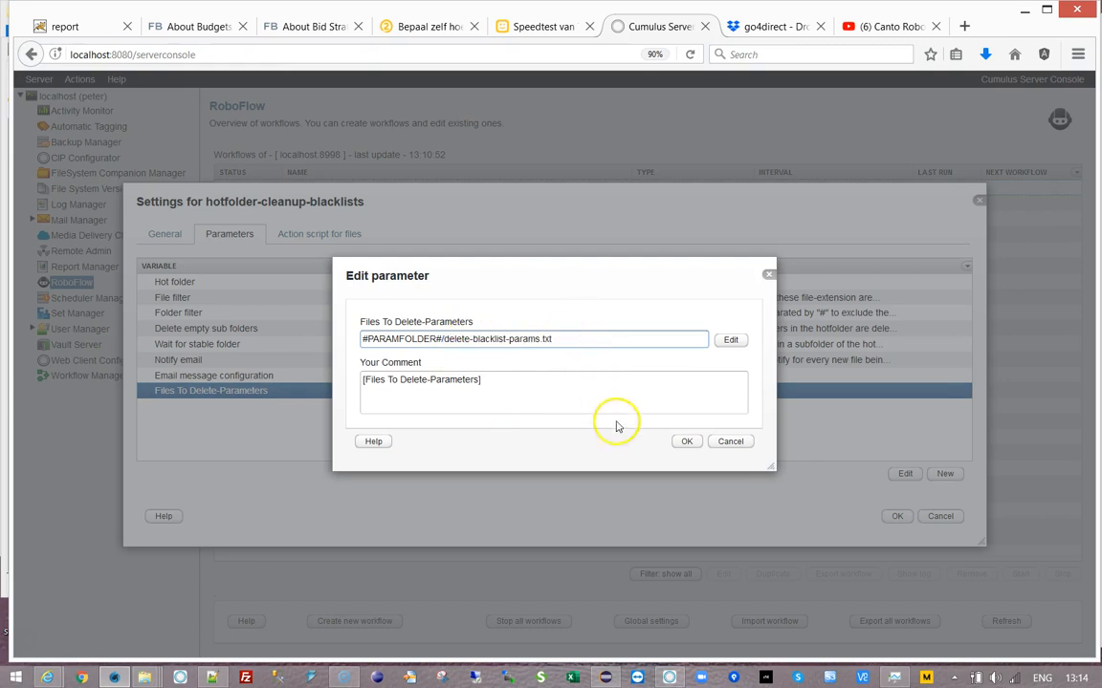
left_click(685, 442)
- Escape the File filter regex to ![regex]delete\-blacklist\-params\.txt
double_click(449, 299)
left_click(421, 339)
type("\\-blacklist-params.txt")
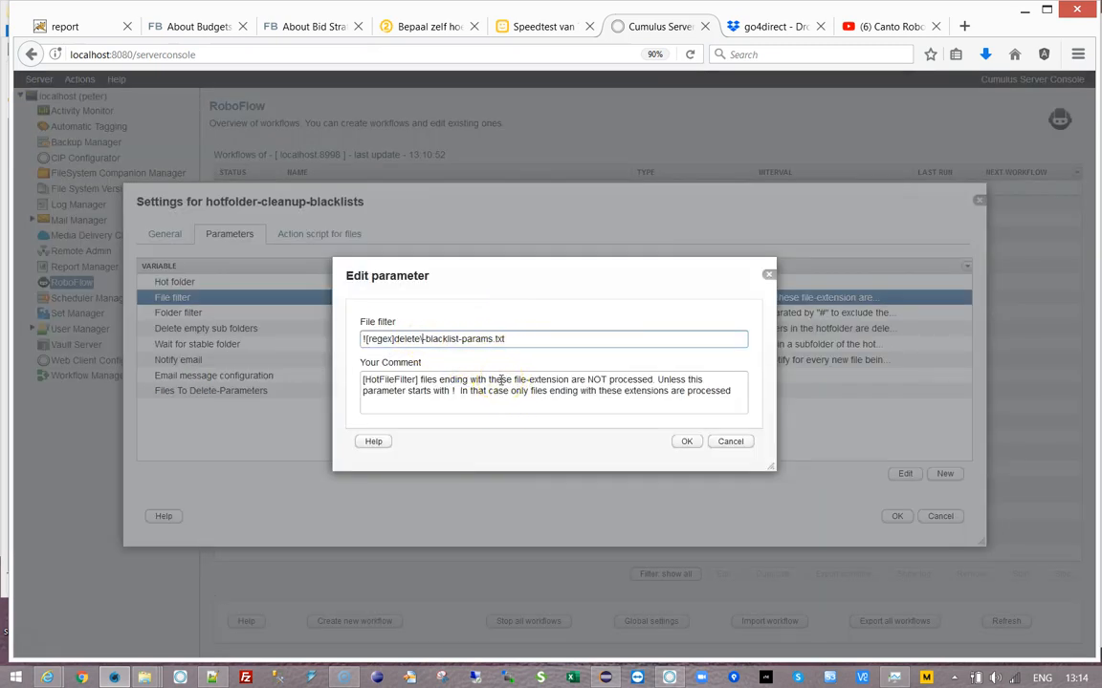
type("\\")
key("Right")
key("Right")
key("Right")
key("Right")
key("Right")
key("Right")
type("\\")
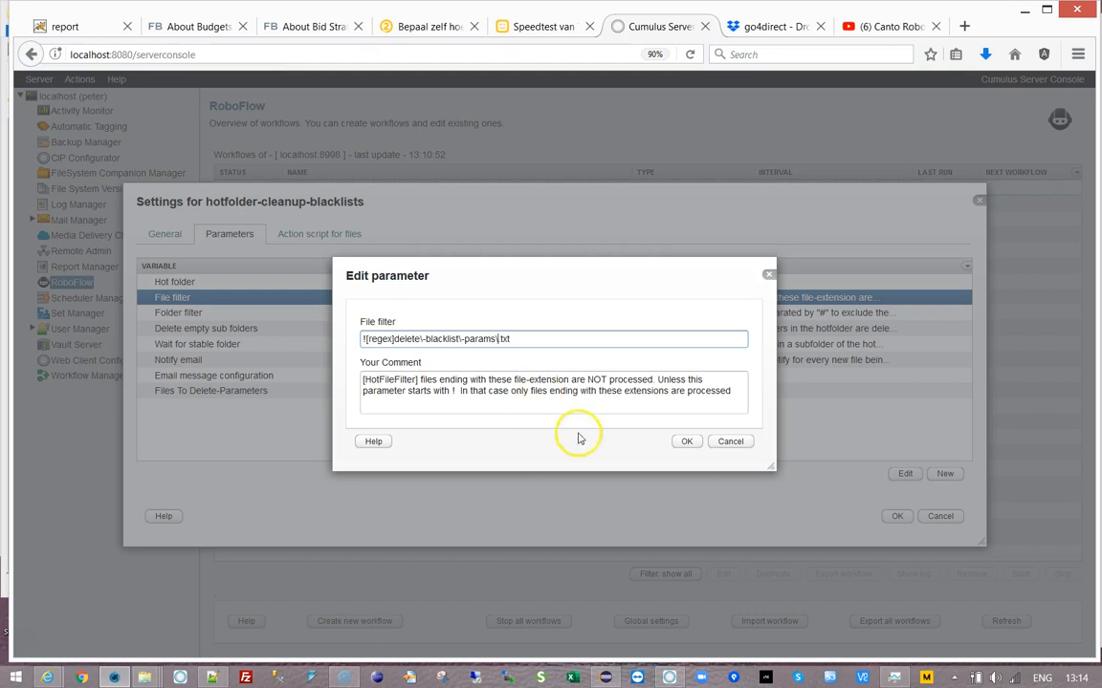
left_click(687, 440)
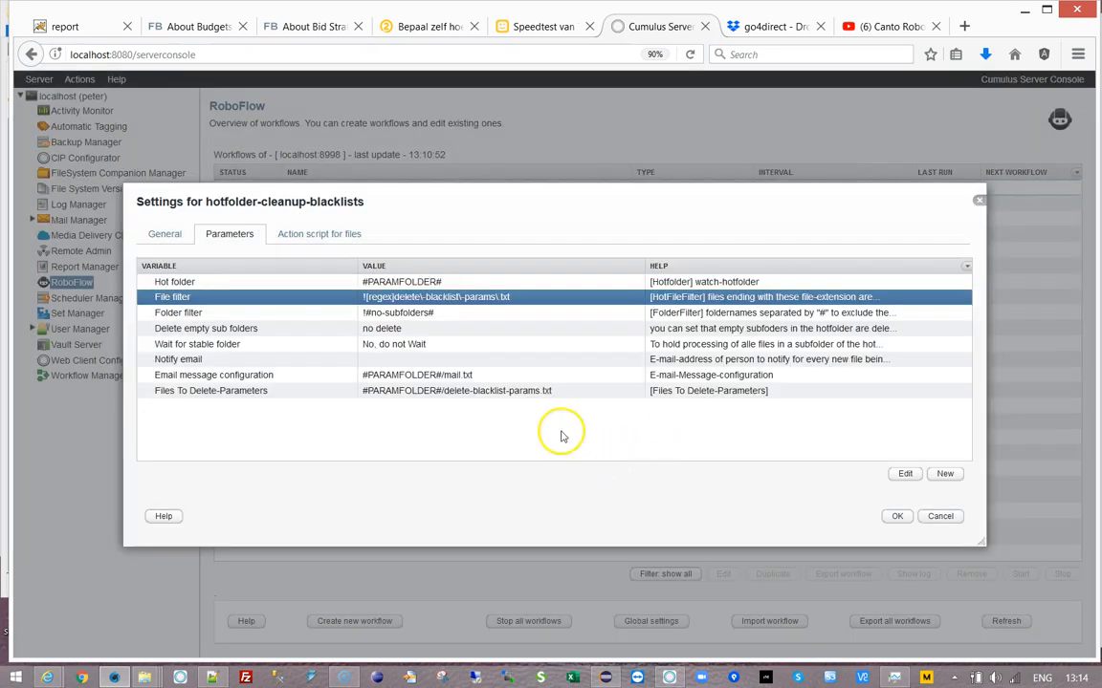
- Open the delete-blacklist-params file from Files To Delete-Parameters, save it, and keep the value
left_click(450, 391)
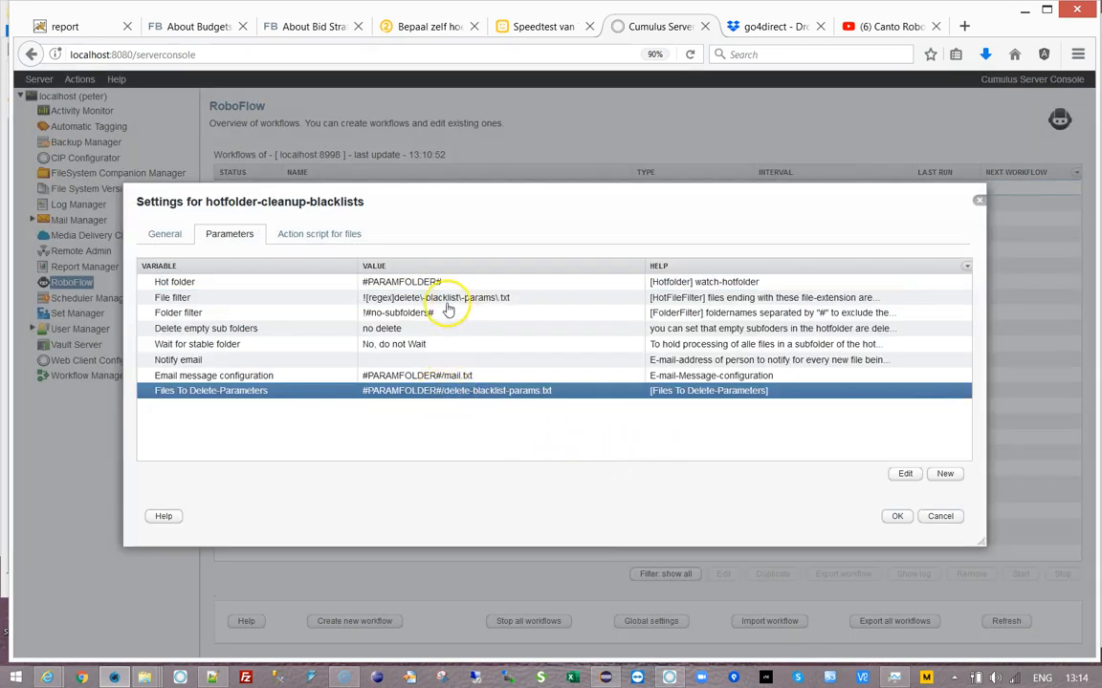
double_click(488, 392)
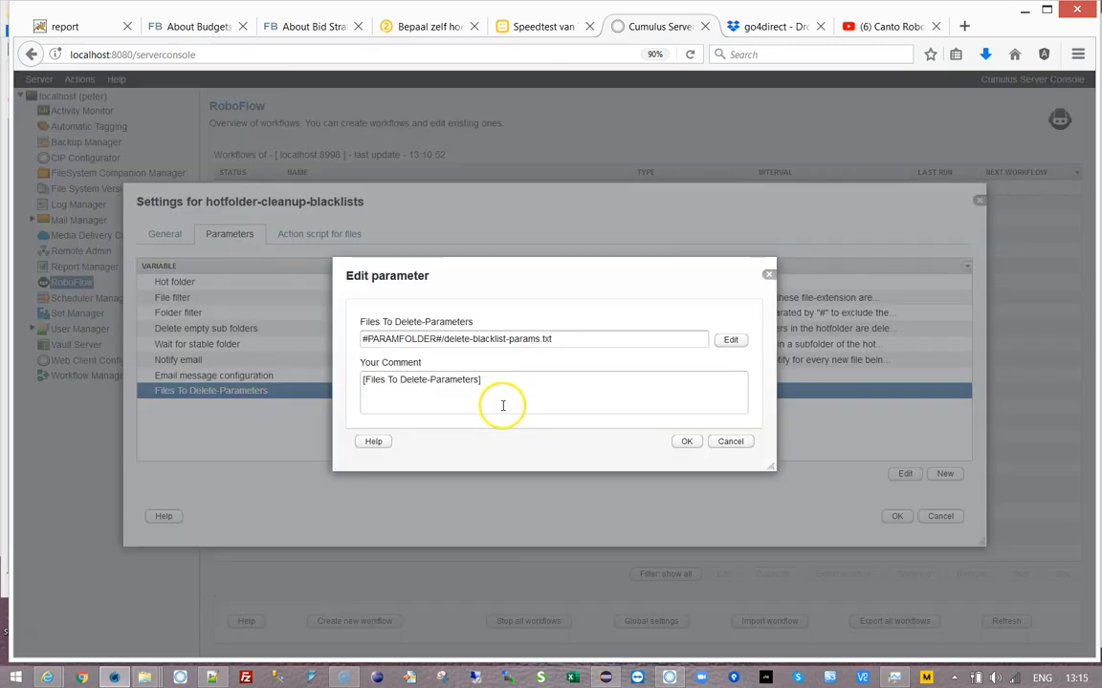
left_click(732, 343)
left_click(287, 211)
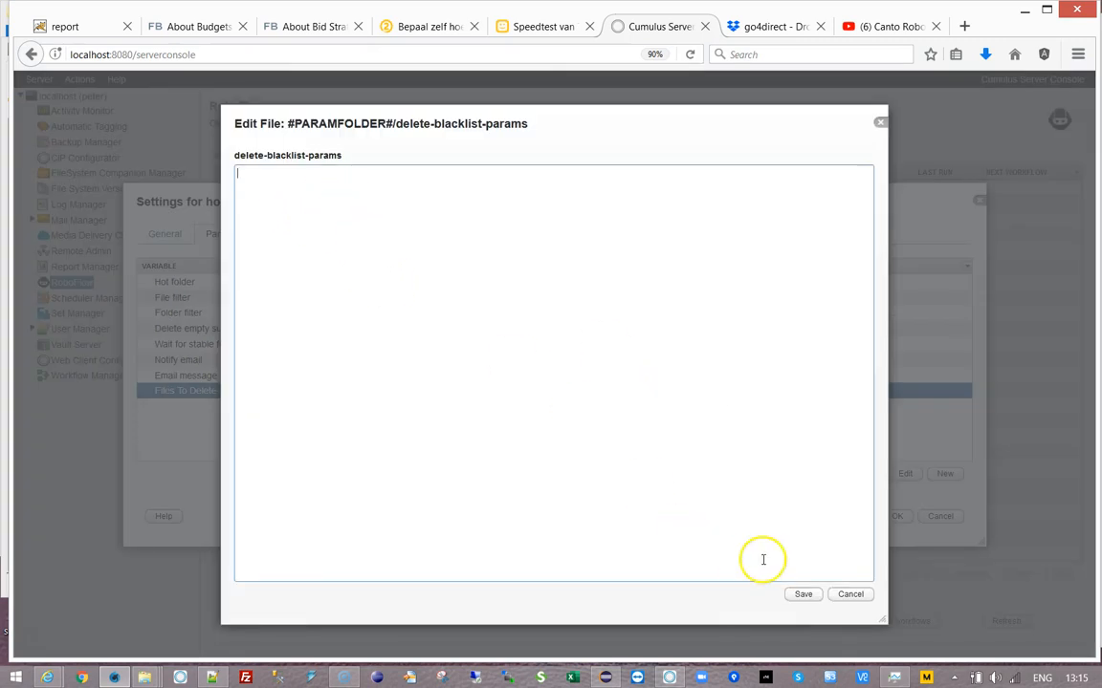
left_click(803, 594)
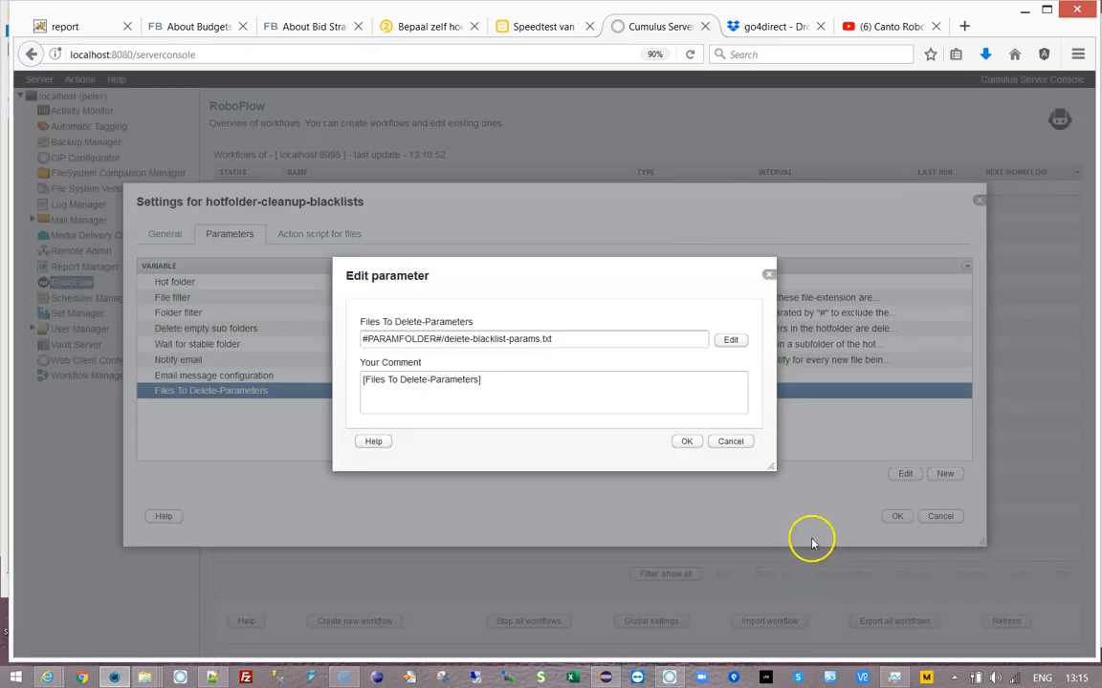
left_click(686, 442)
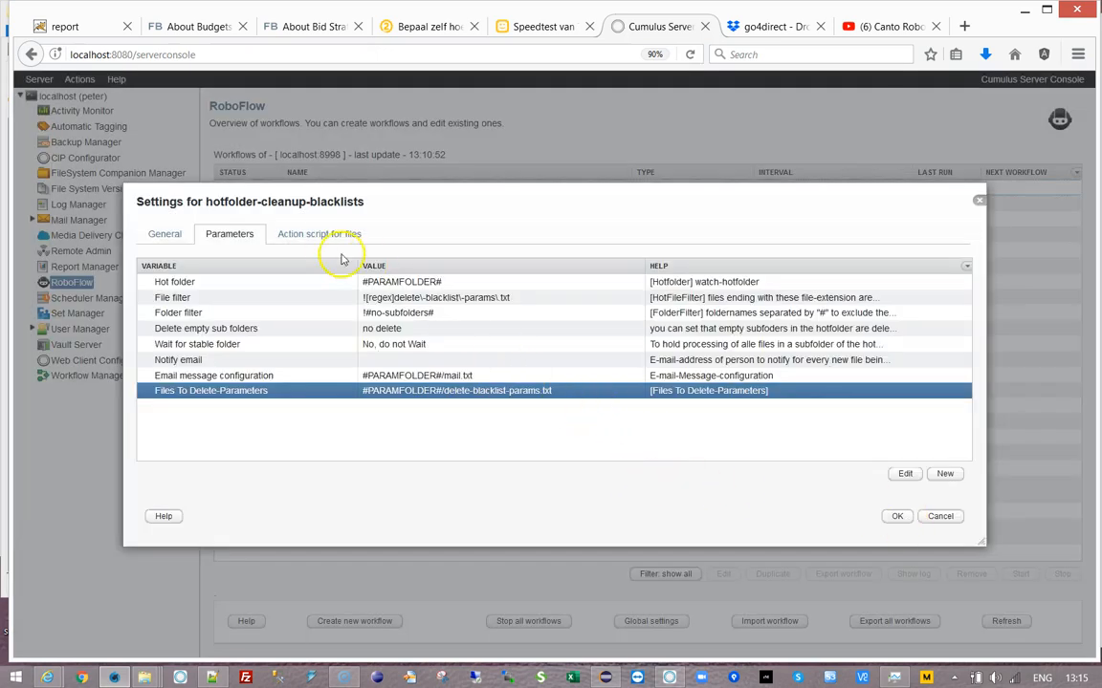
- Add a hotfolder-delete-fileboolean parameter with the value false
left_click(427, 398)
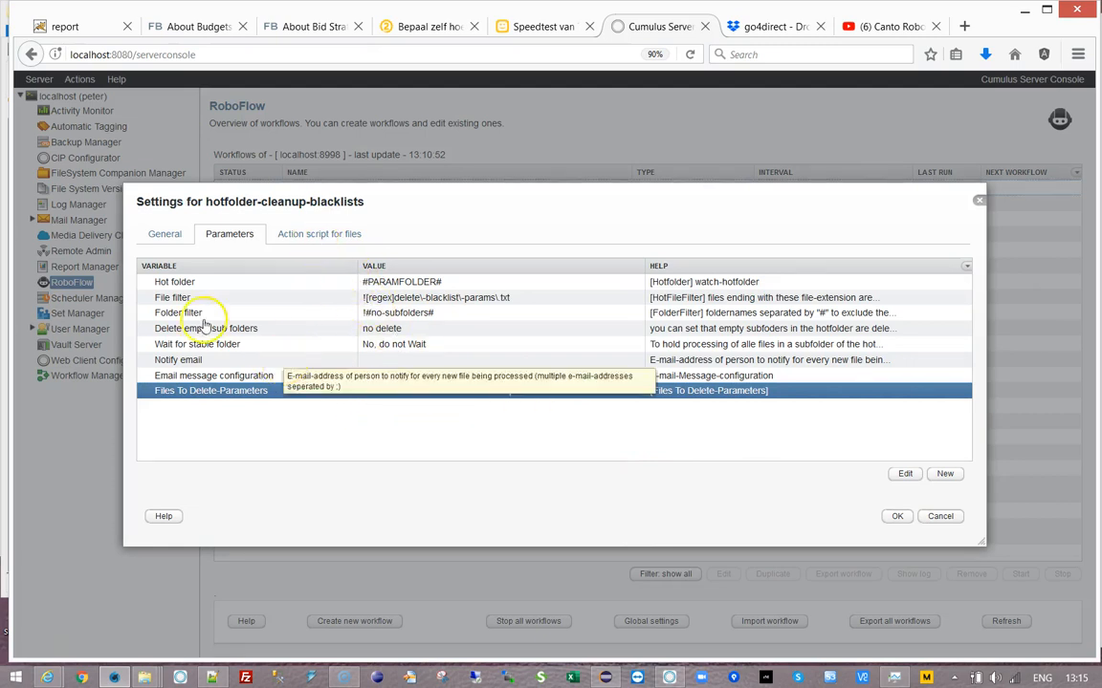
left_click(947, 474)
left_click(406, 335)
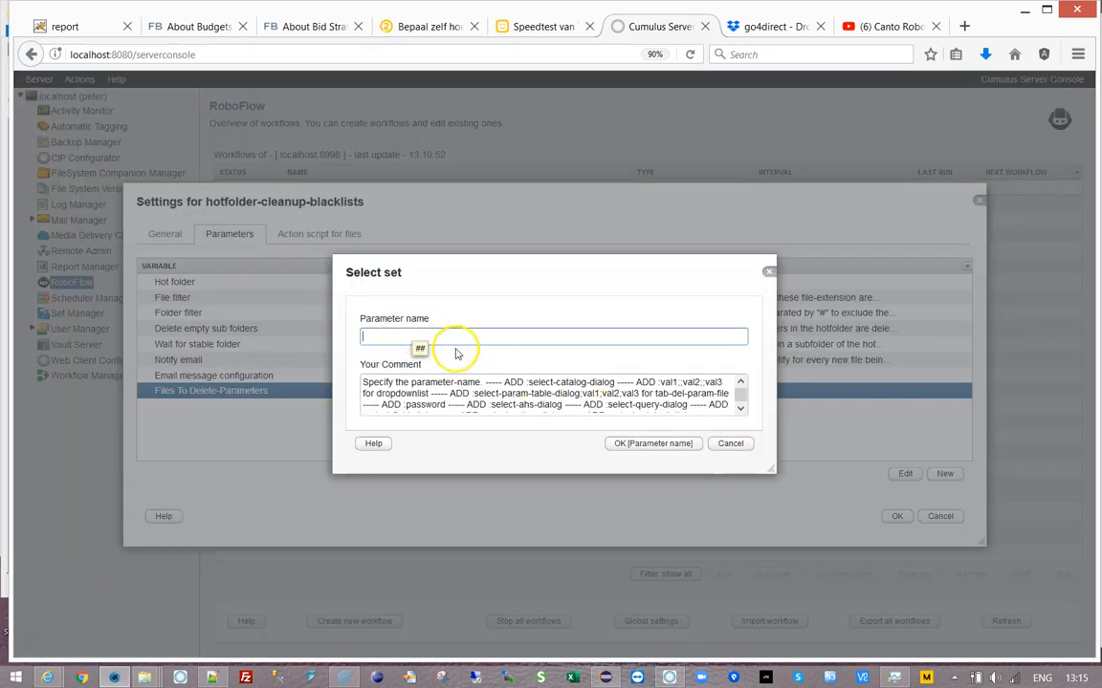
type("hotfolder-delte")
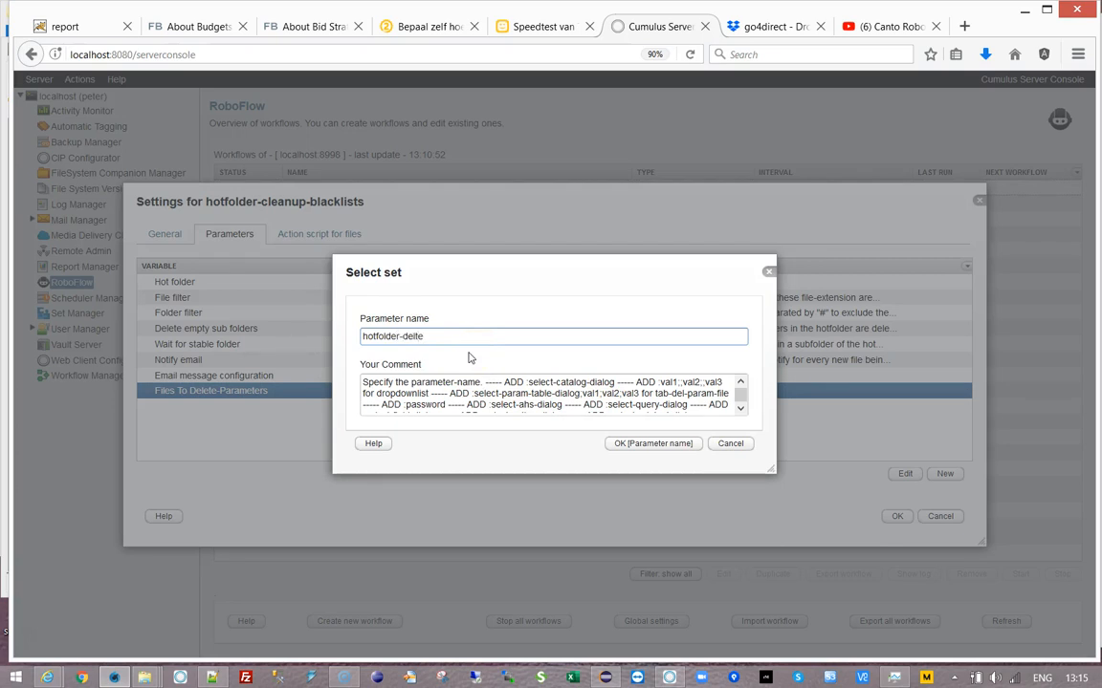
key("BackSpace")
key("BackSpace")
type("ete-fileboolean")
left_click(652, 444)
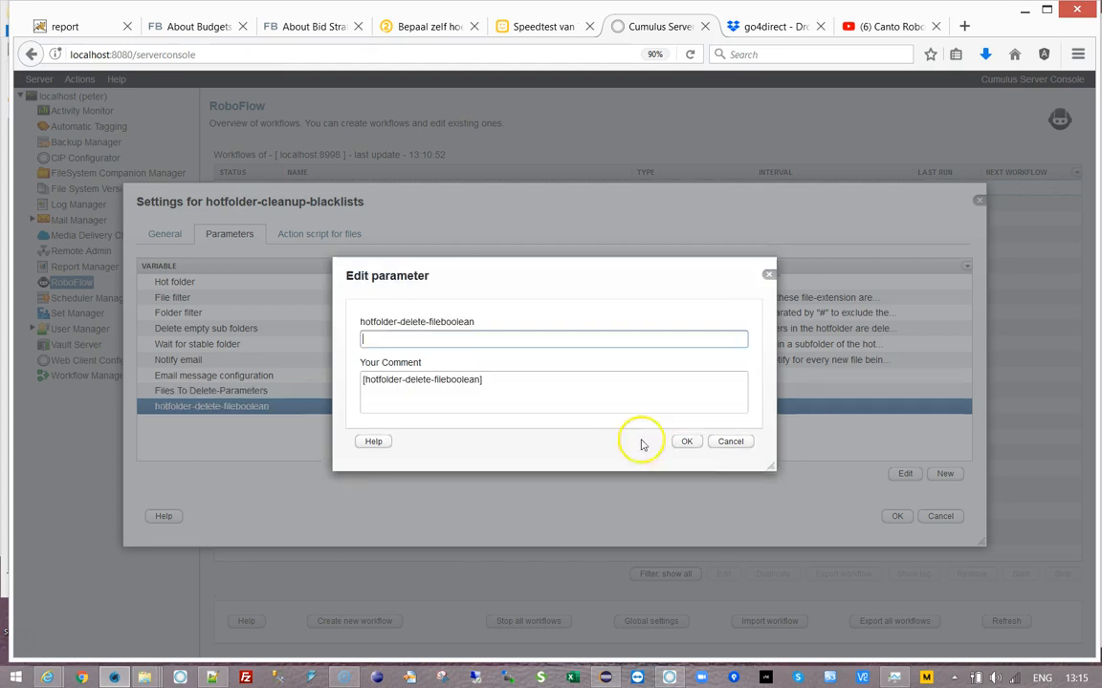
type("false")
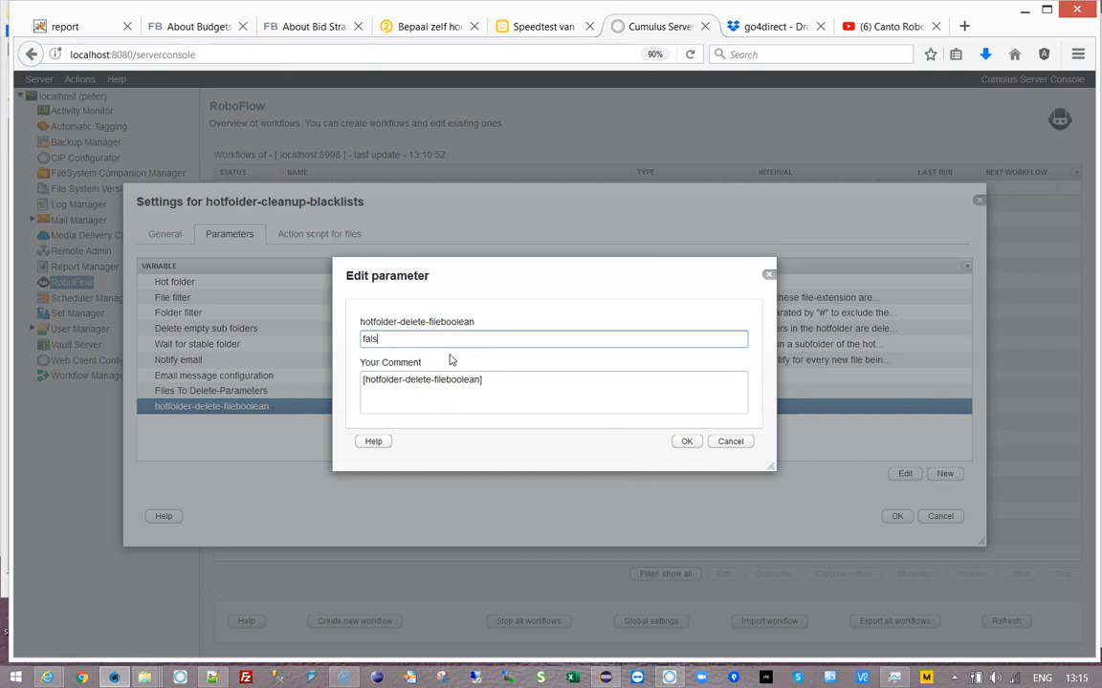
left_click(685, 441)
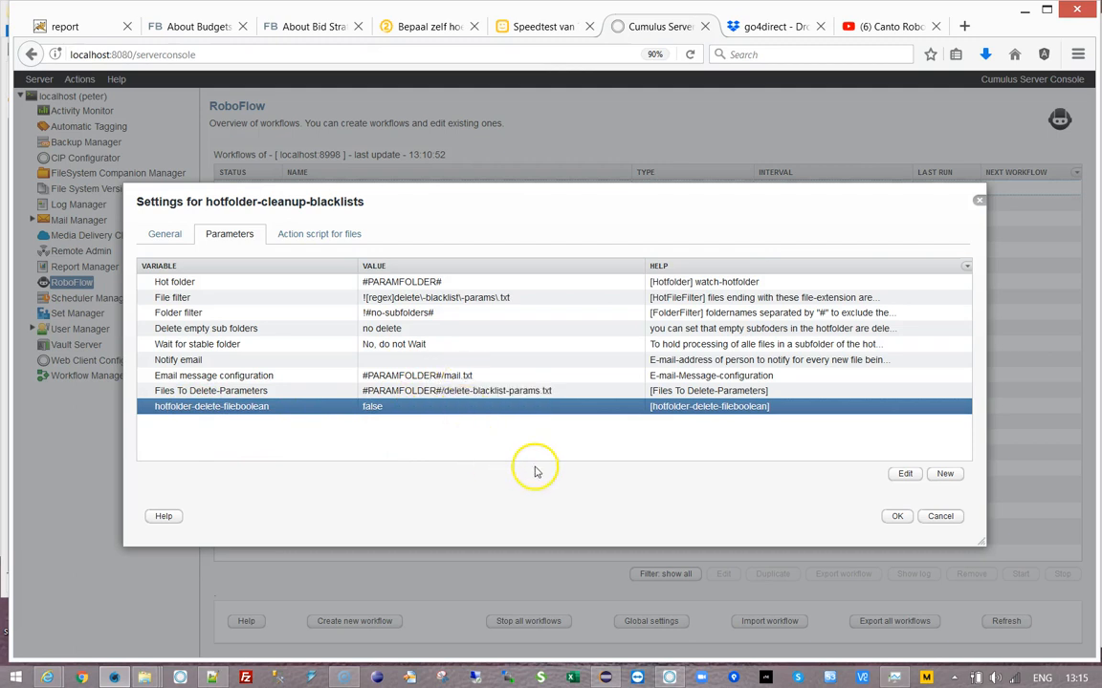
- Add a file-folder process-text-lines-from-file action reading file variable hot into line-to-process
left_click(303, 239)
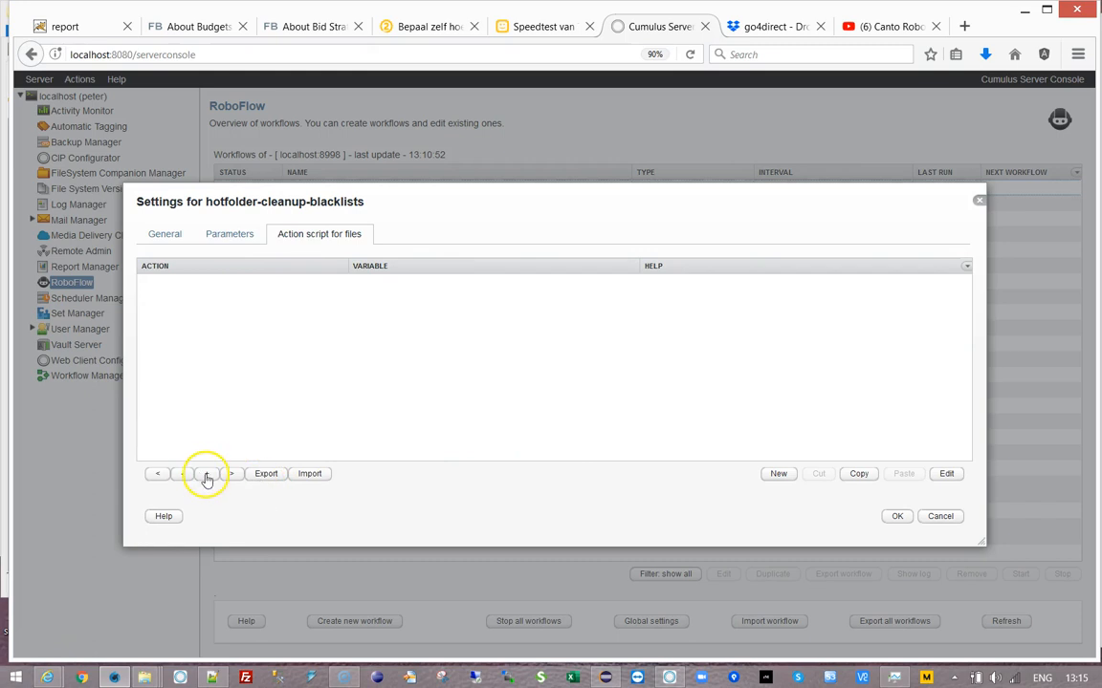
left_click(775, 474)
left_click(752, 316)
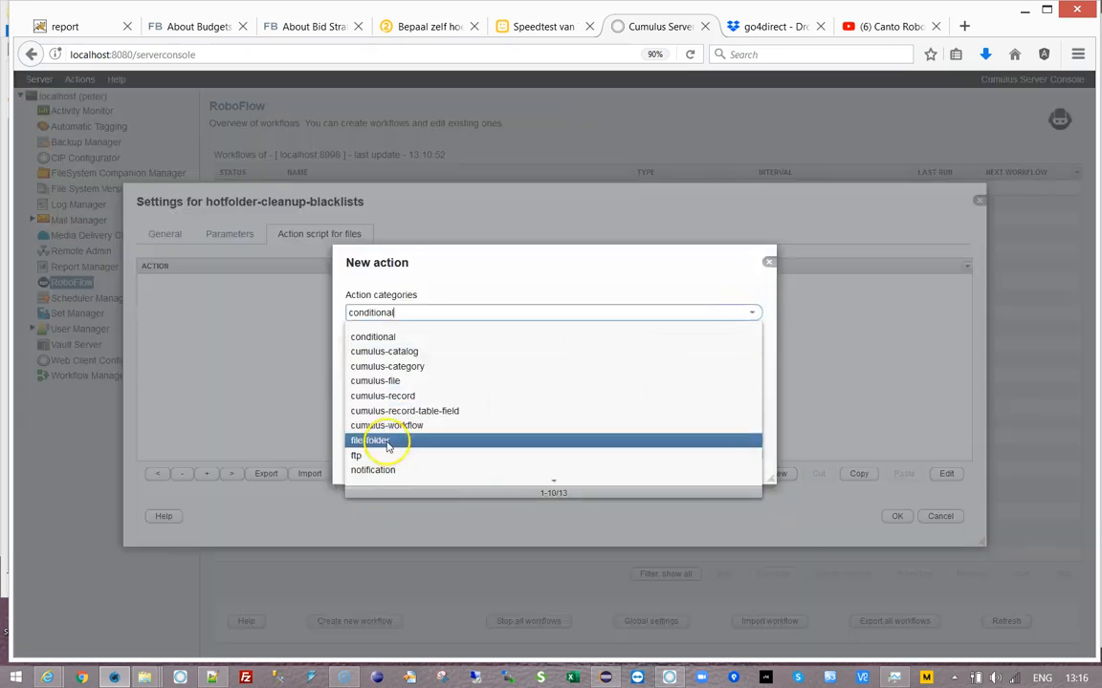
left_click(387, 443)
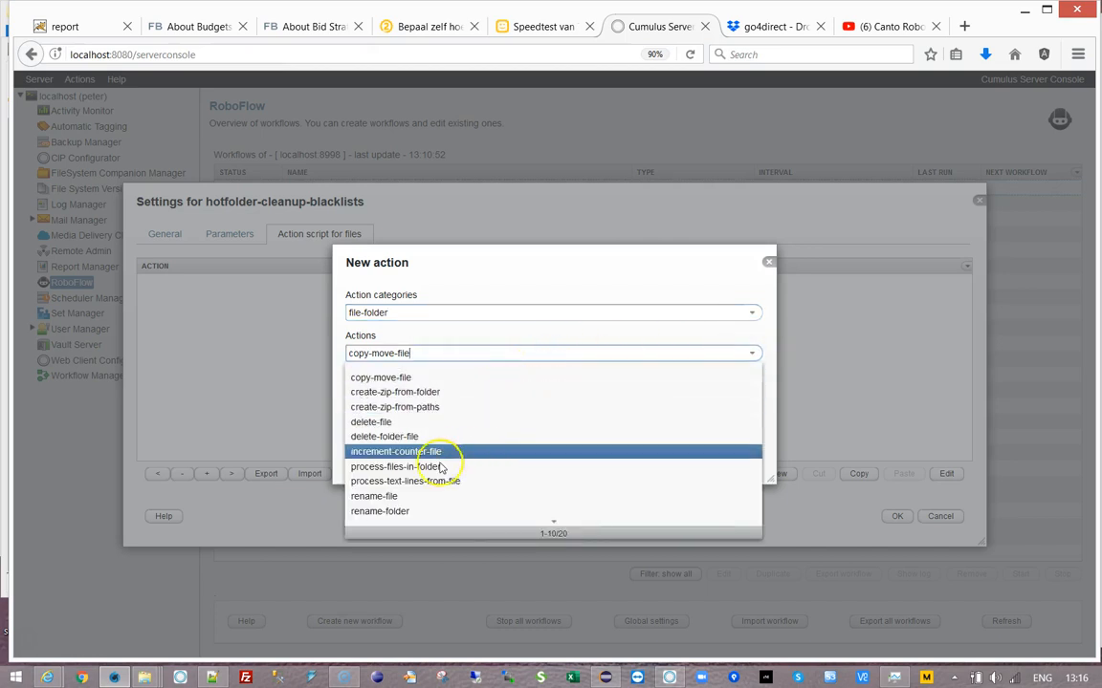
left_click(430, 481)
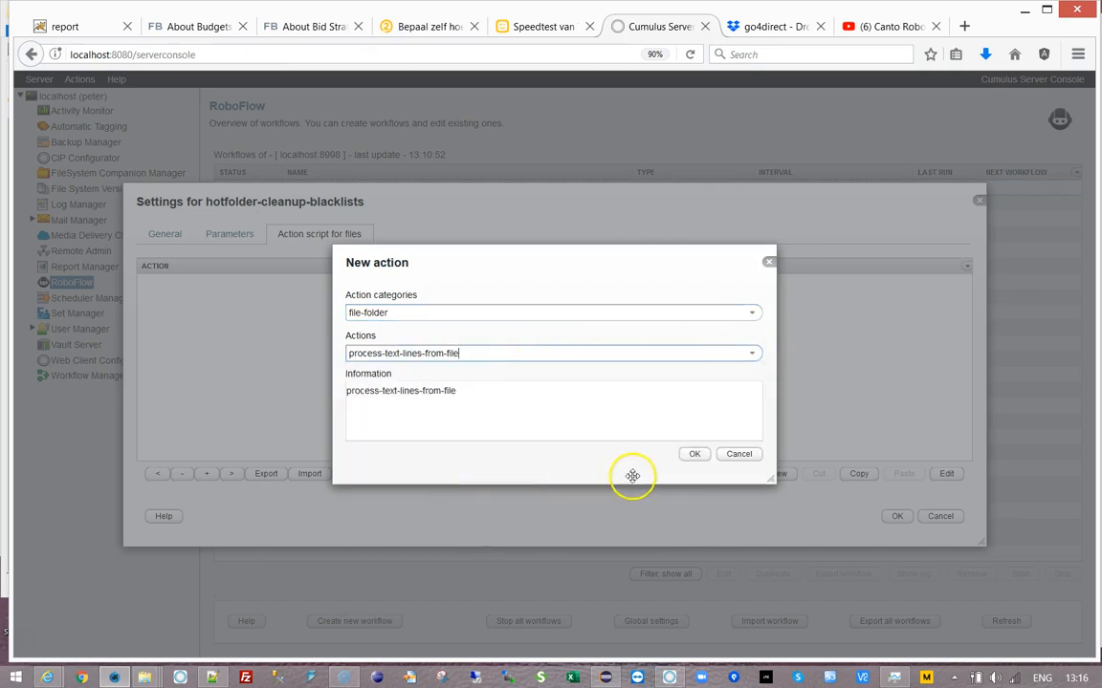
left_click(689, 454)
left_click(732, 317)
left_click(388, 351)
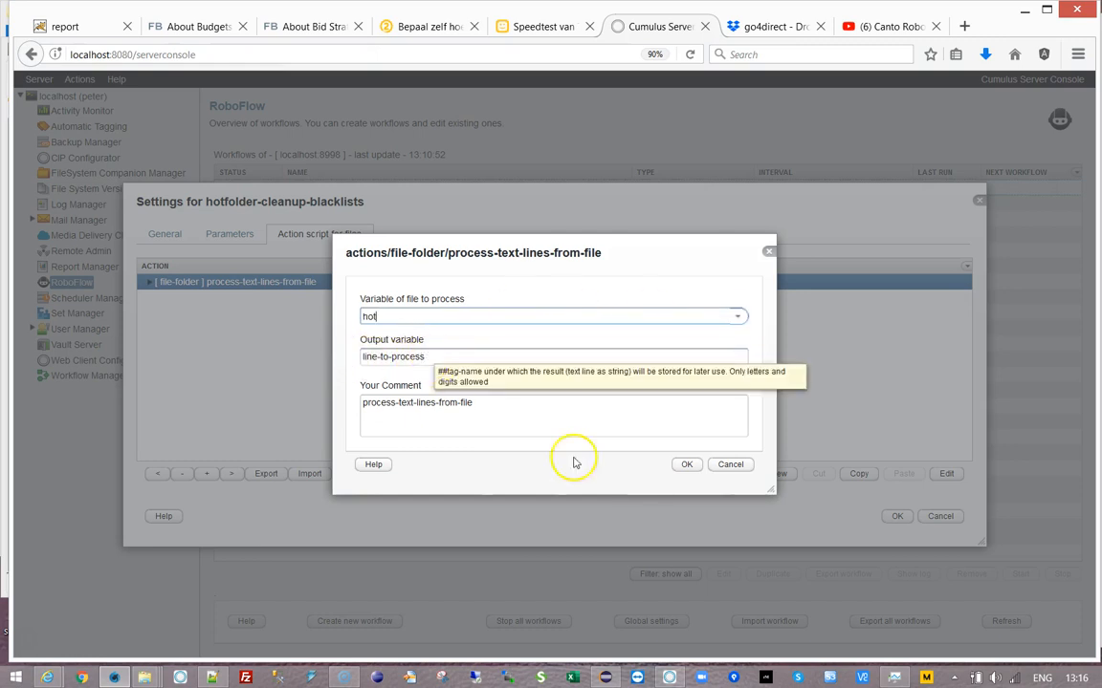
left_click(687, 466)
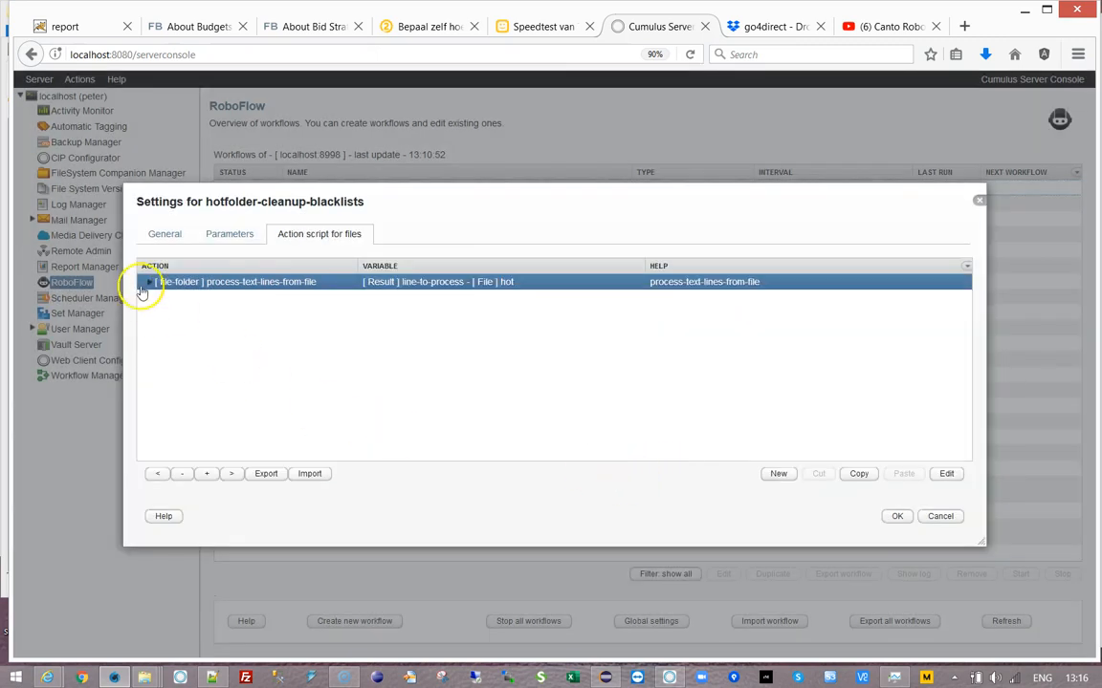
left_click(778, 473)
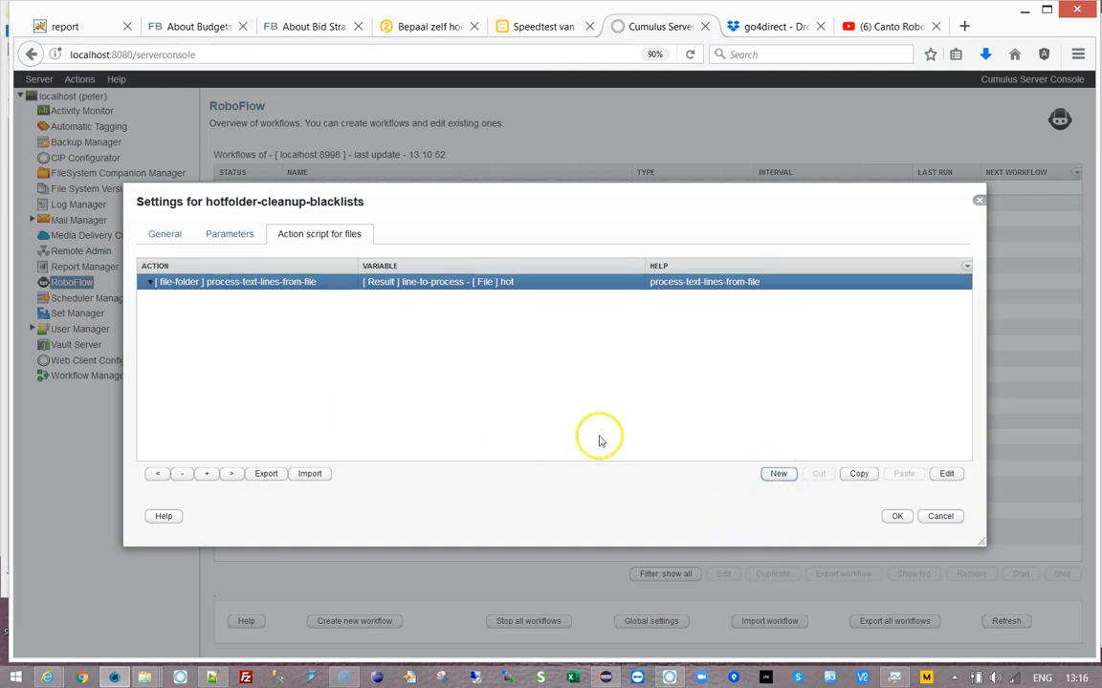
- Add a new file-folder > store-path-as-file action to the script
left_click(753, 314)
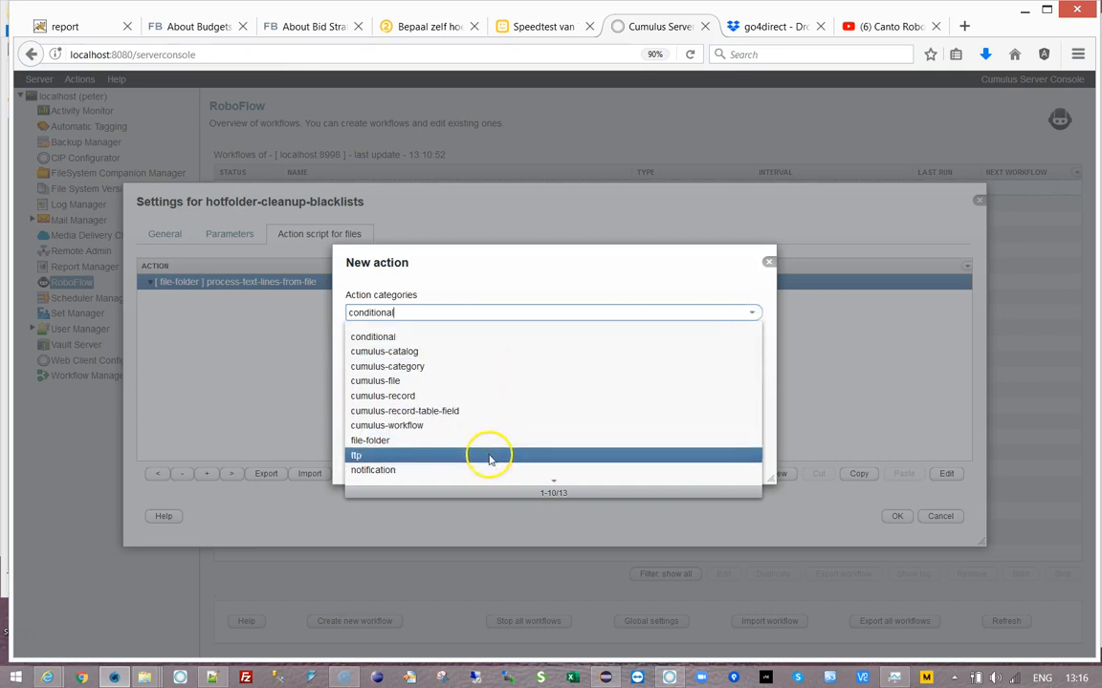
scroll(488, 460, "down", 1)
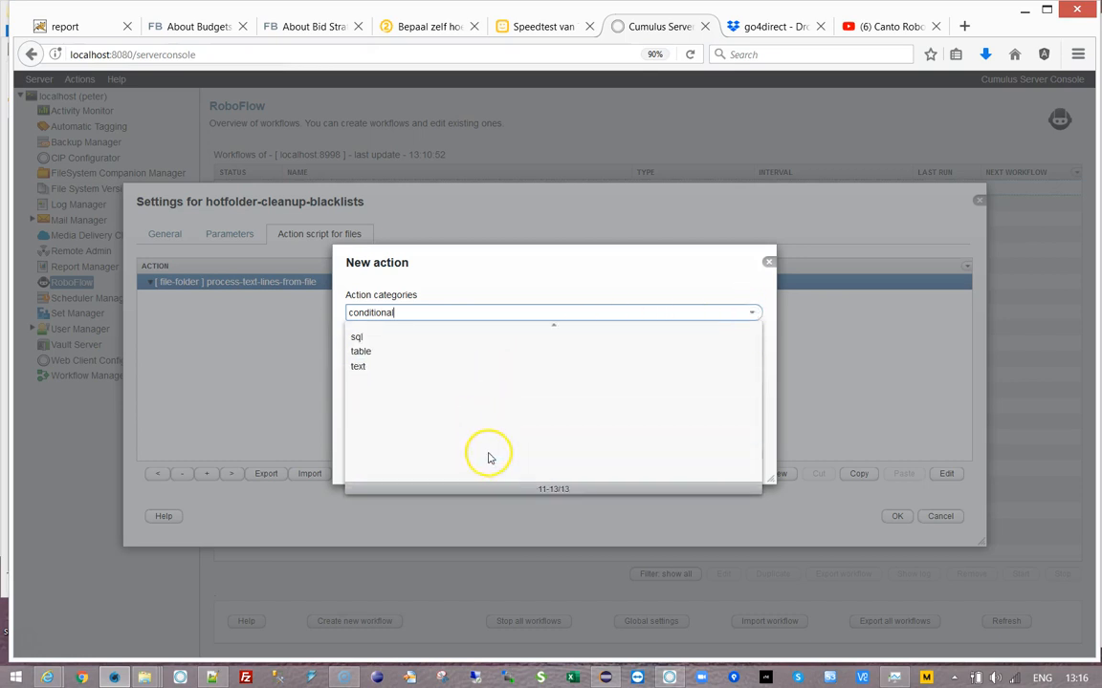
left_click(415, 372)
scroll(415, 372, "up", 1)
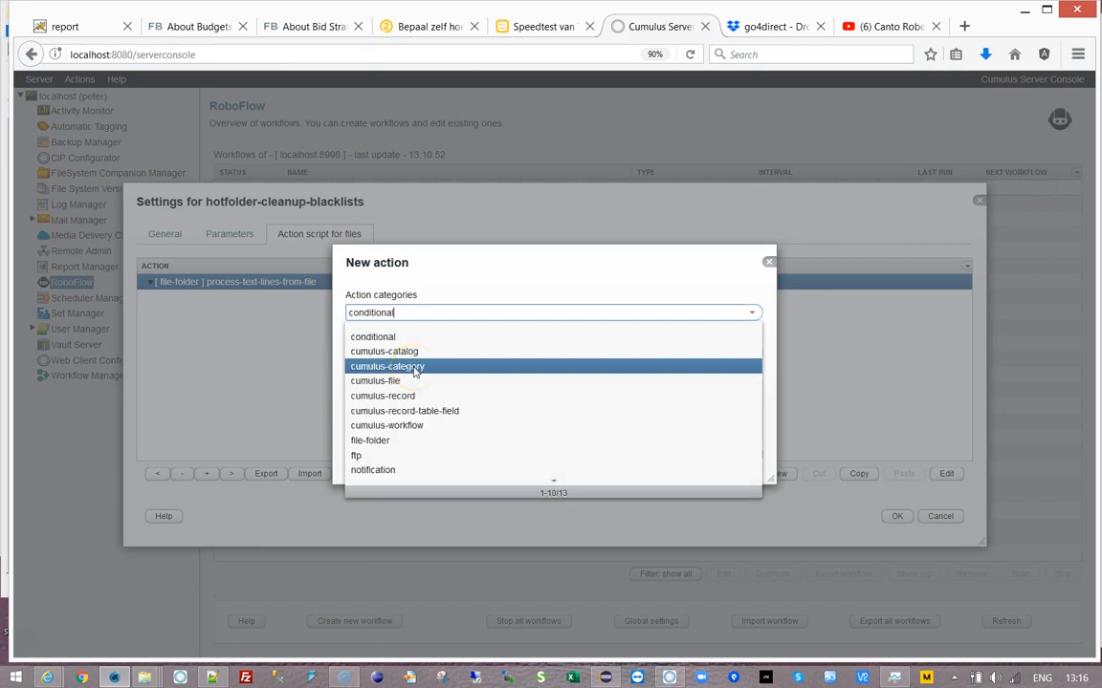
left_click(402, 443)
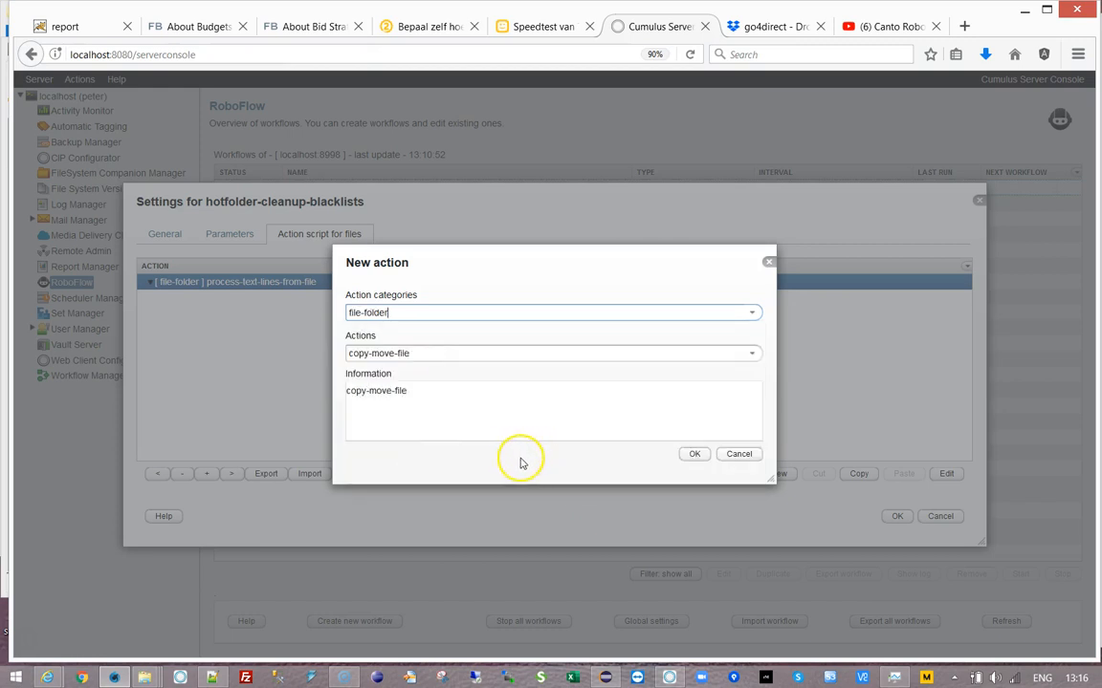
left_click(751, 354)
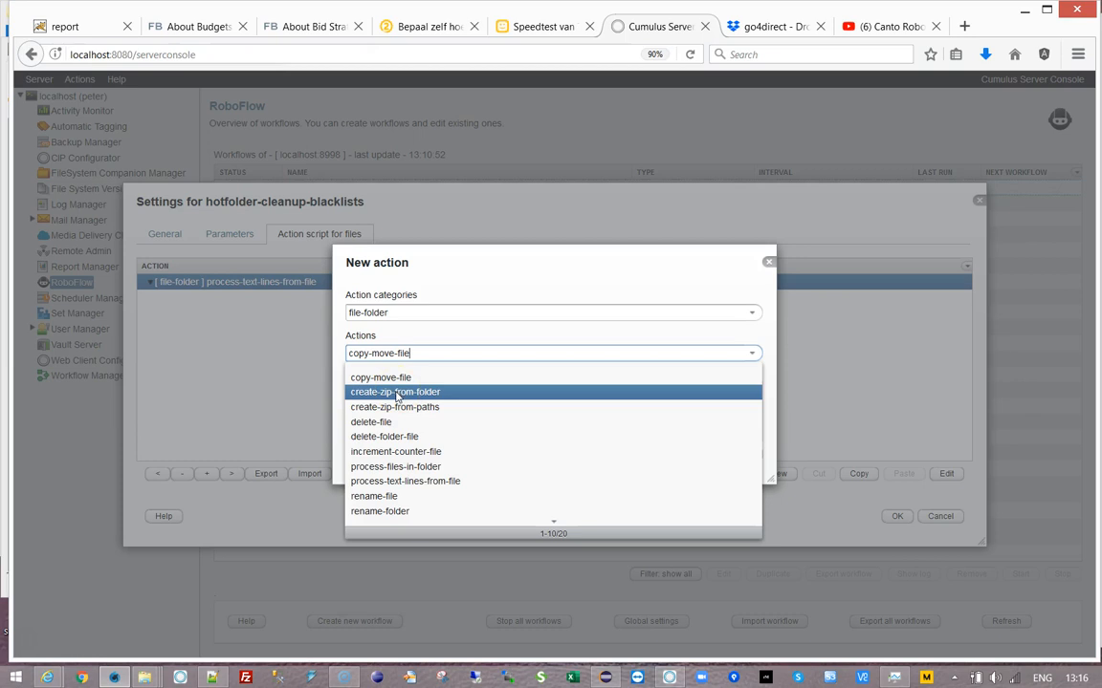
scroll(404, 448, "down", 3)
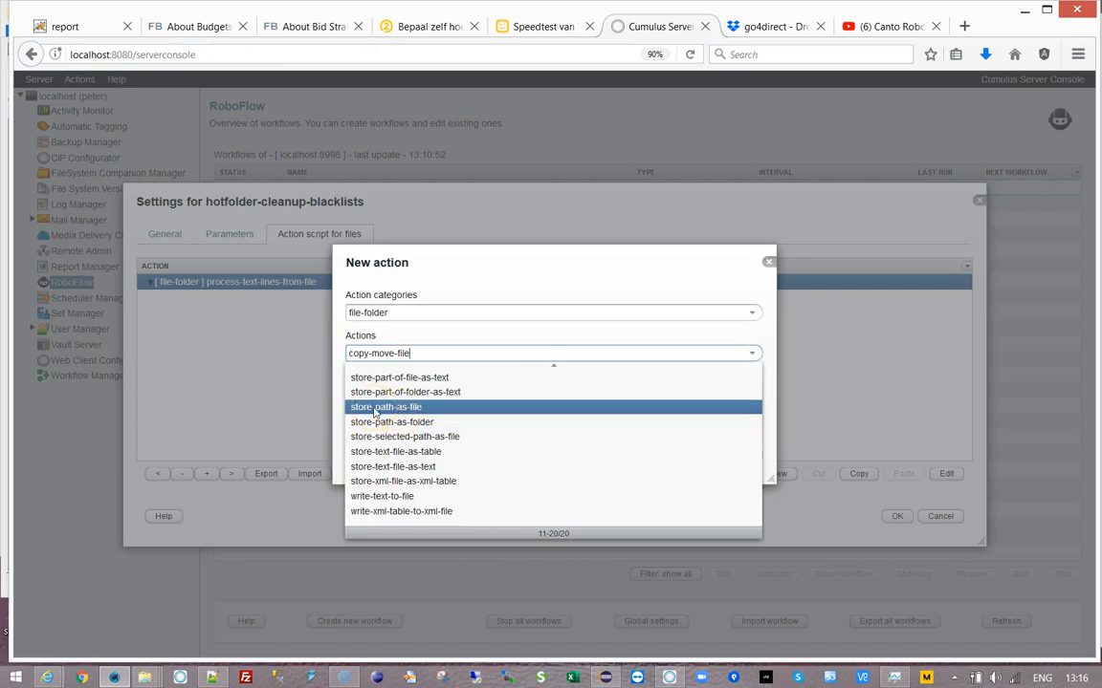
left_click(376, 412)
left_click(695, 454)
- Set its path to the line-to-process tag, type delete-file-if-exists, and output variable dummy
left_click(460, 296)
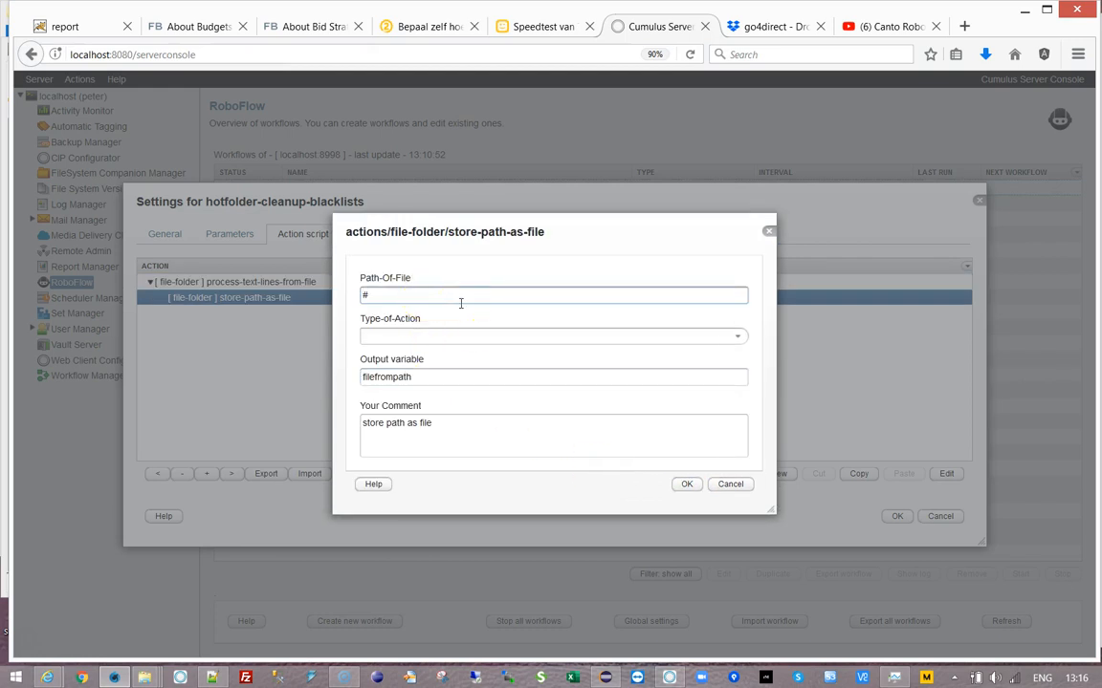
type("##")
left_click(736, 418)
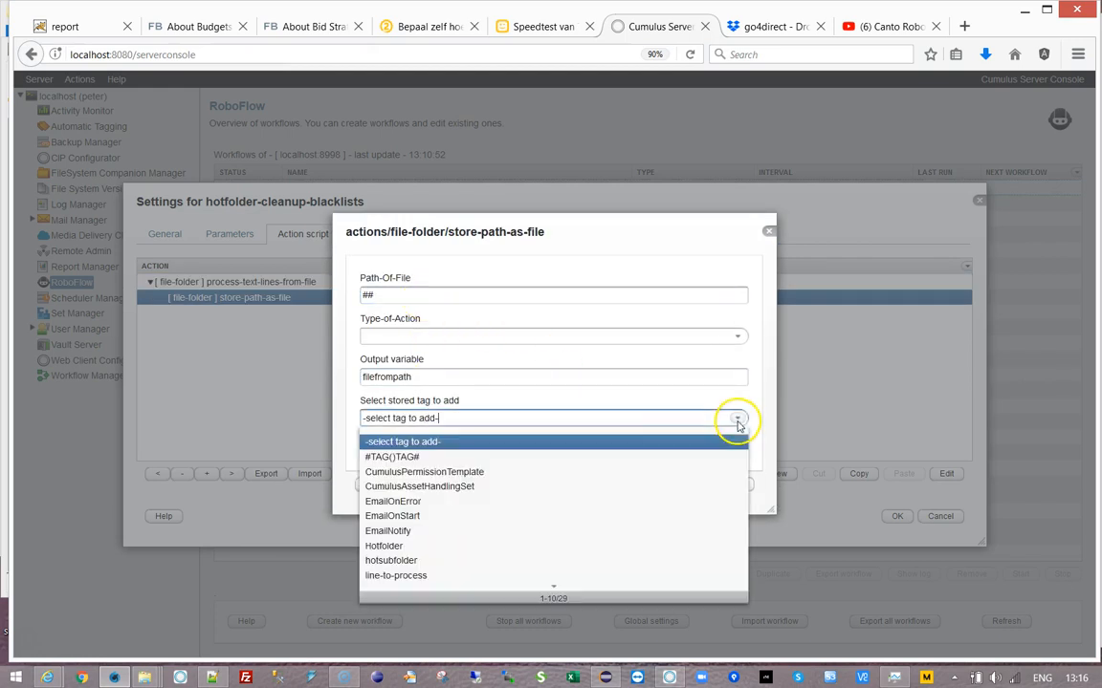
left_click(413, 577)
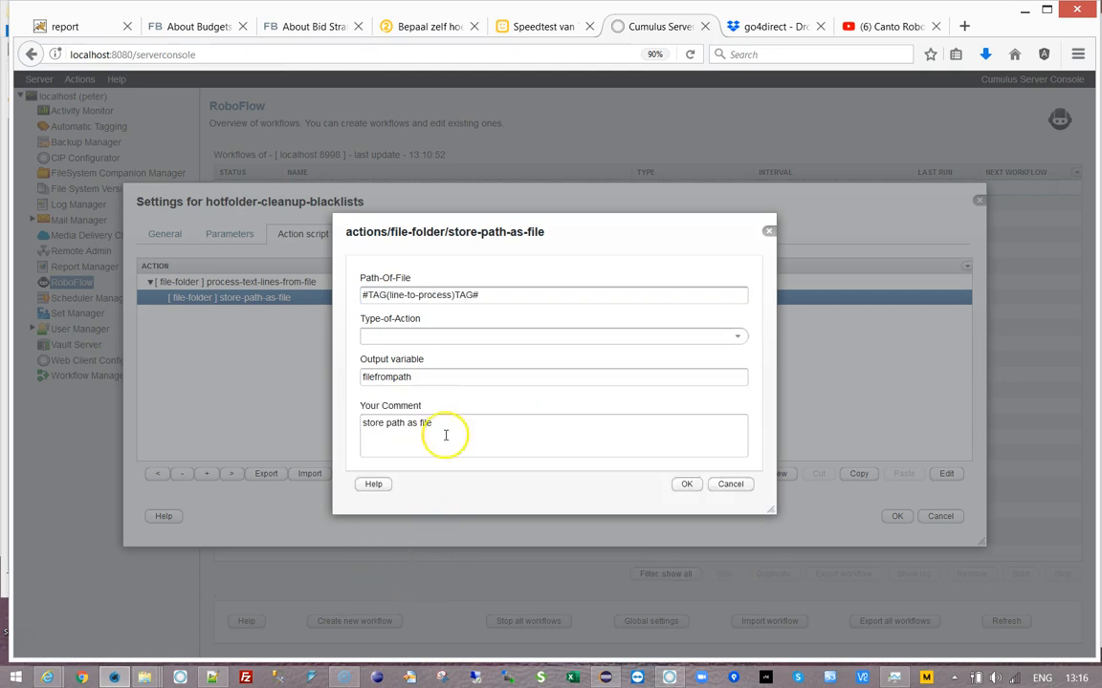
left_click(737, 337)
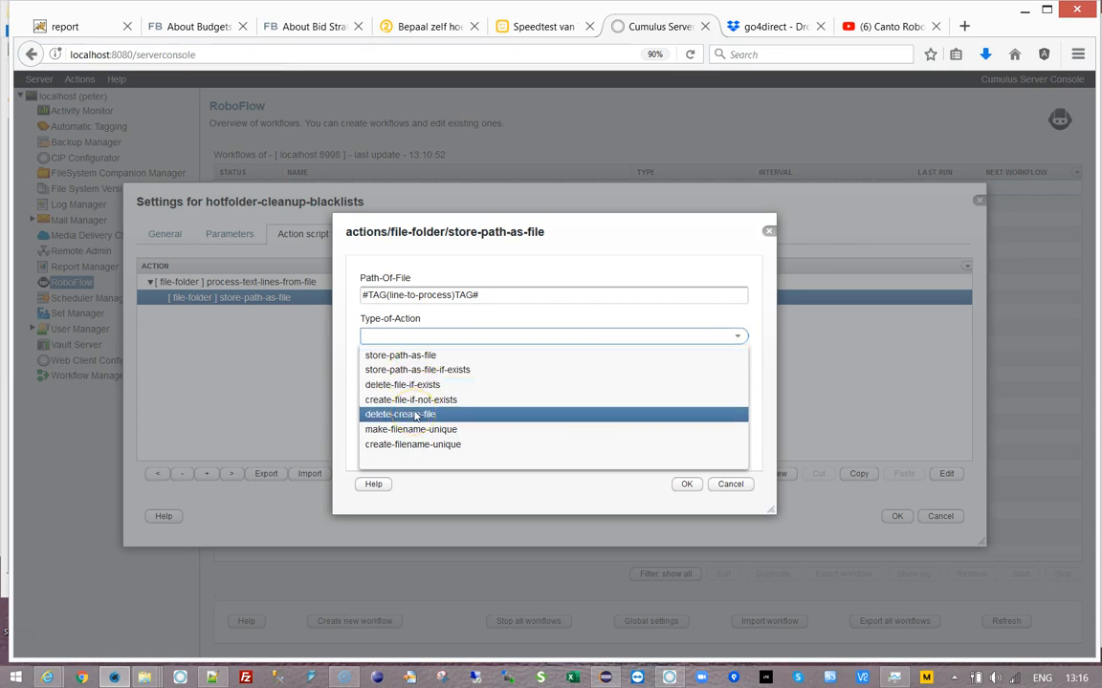
left_click(425, 384)
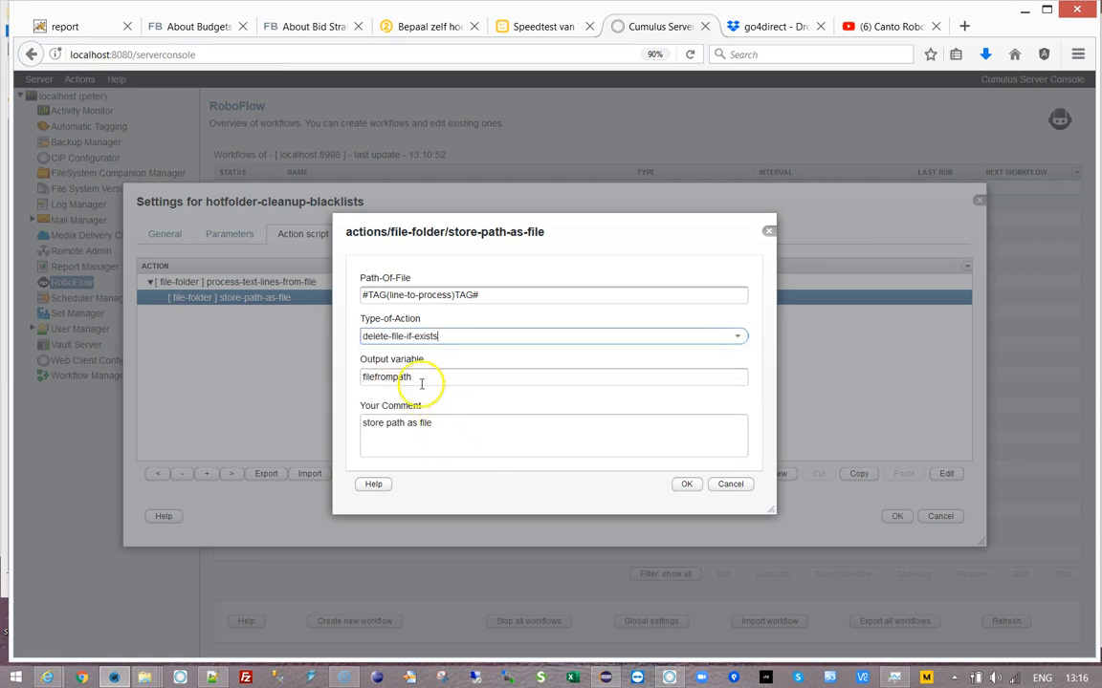
left_click_drag(421, 383, 335, 376)
type("dumm")
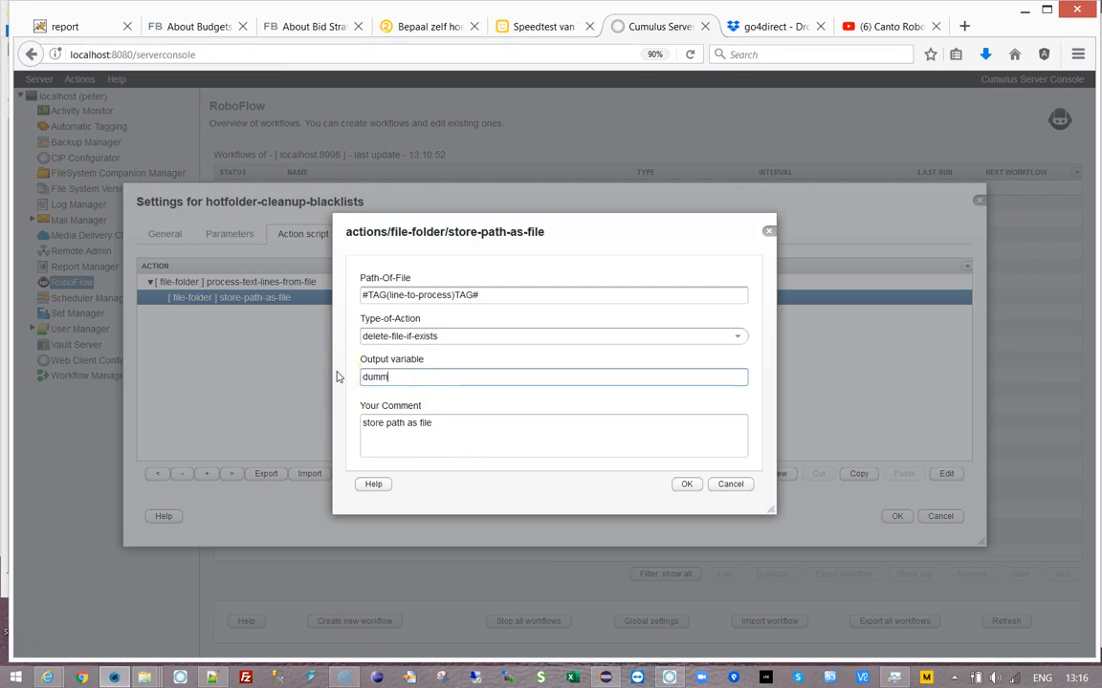
type("y")
left_click(685, 484)
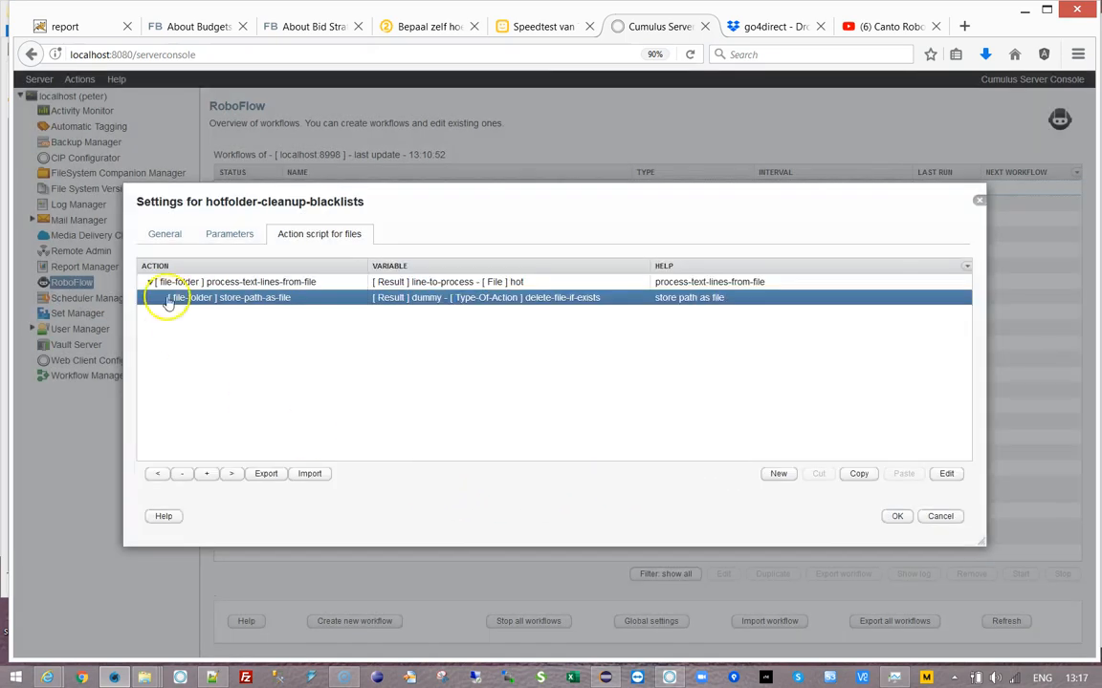
- Add a notification > write-text-to-log action under the text-line loop
left_click(235, 283)
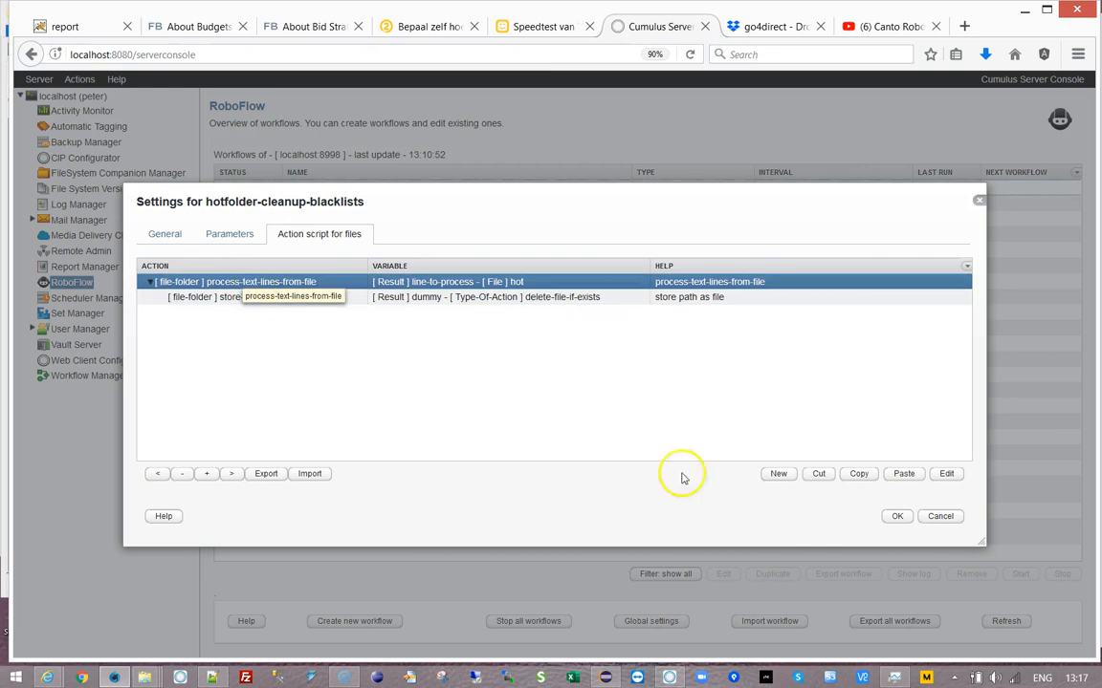
left_click(778, 474)
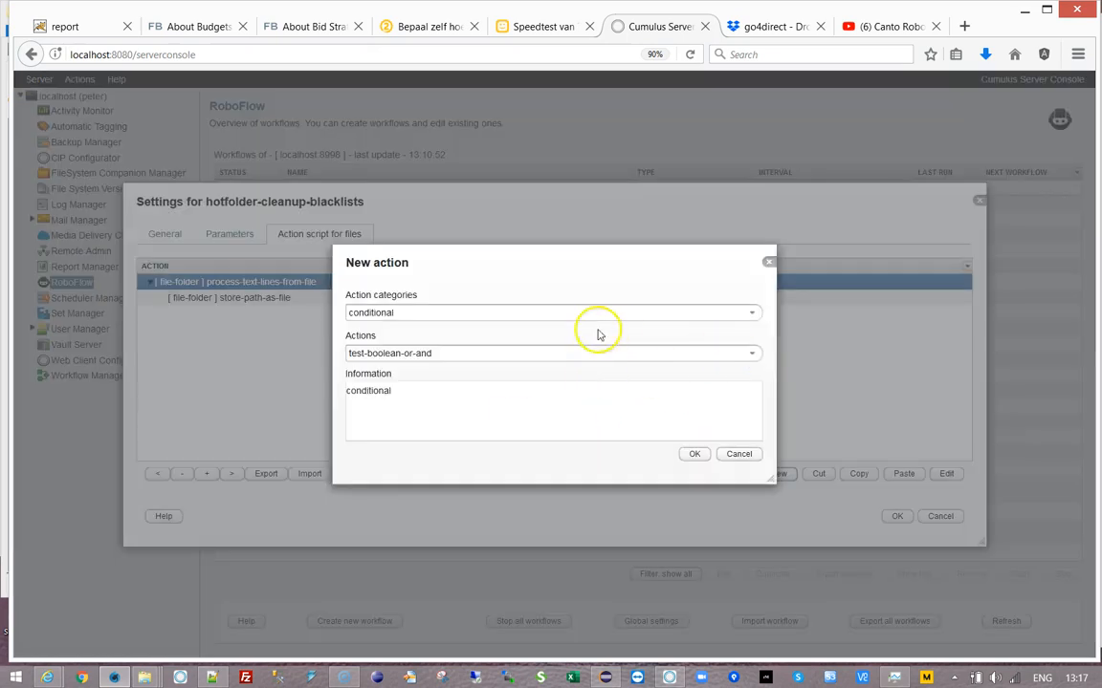
left_click(753, 314)
left_click(406, 470)
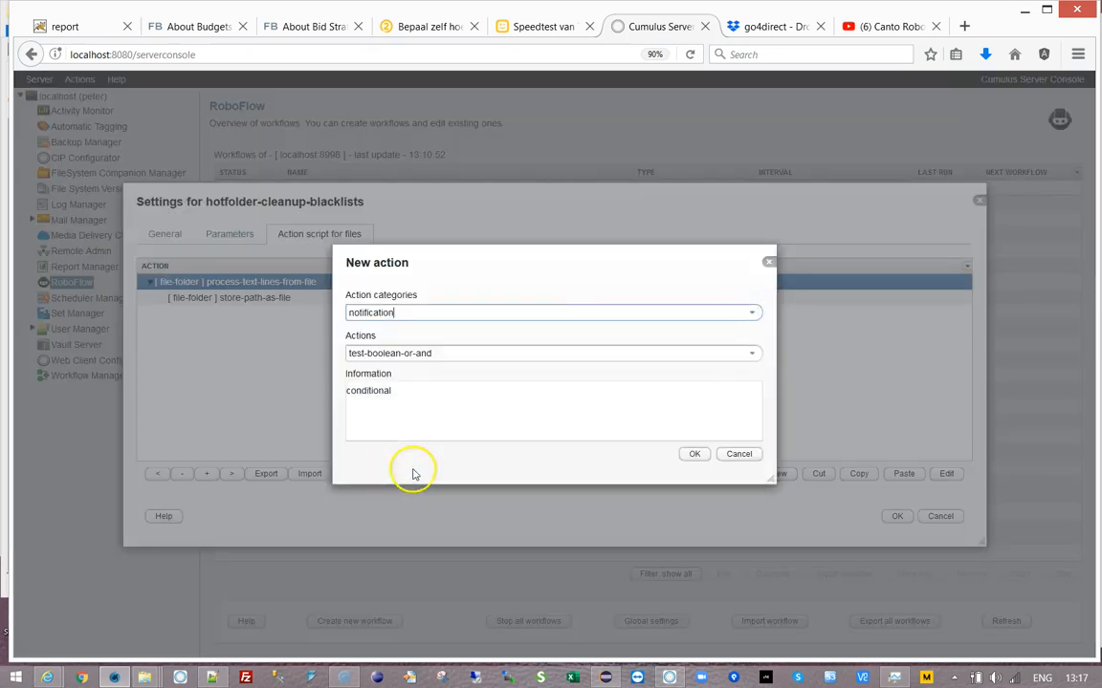
left_click(753, 356)
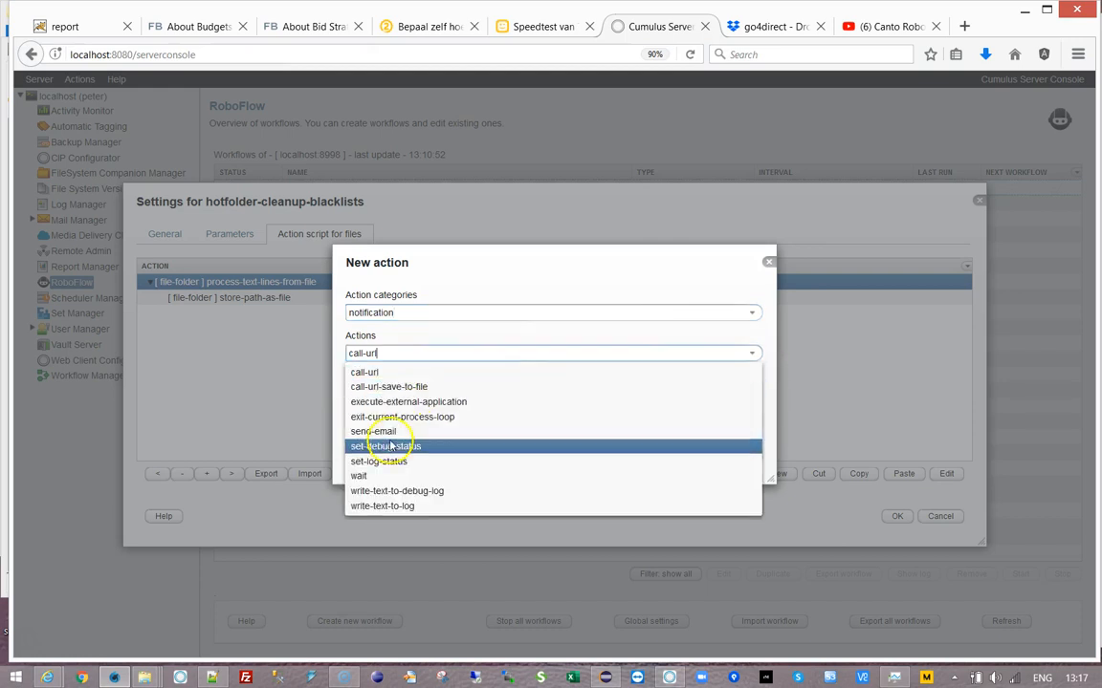
left_click(363, 504)
left_click(689, 453)
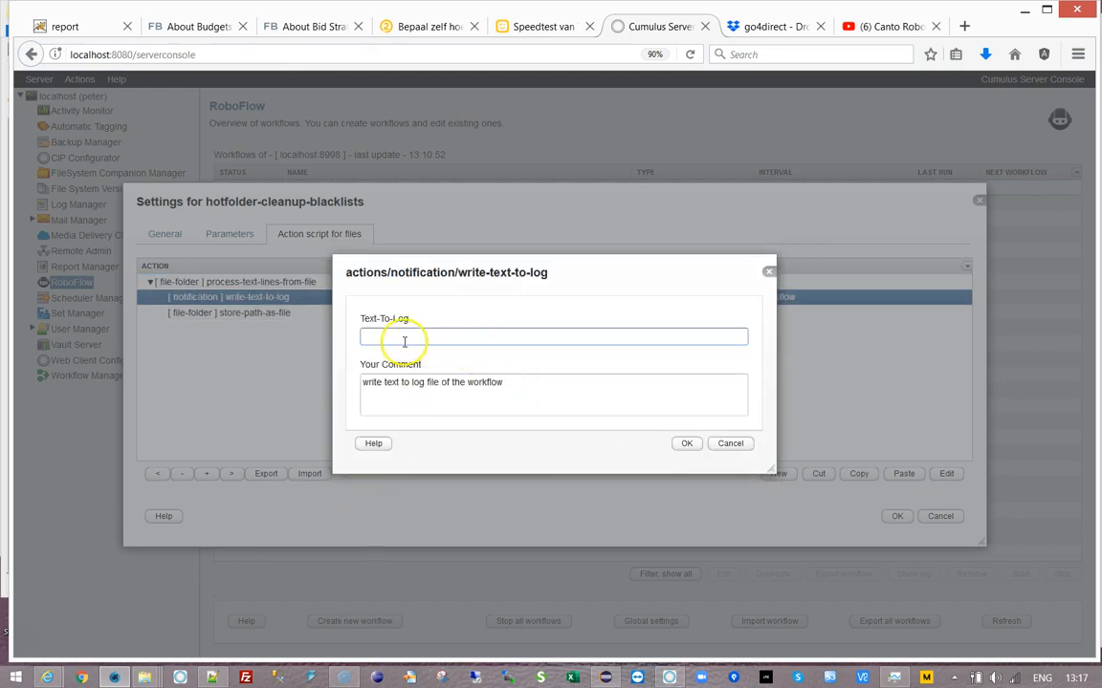
- Set the log message to 'deleting file:' followed by the line-to-process tag and save
type("dd")
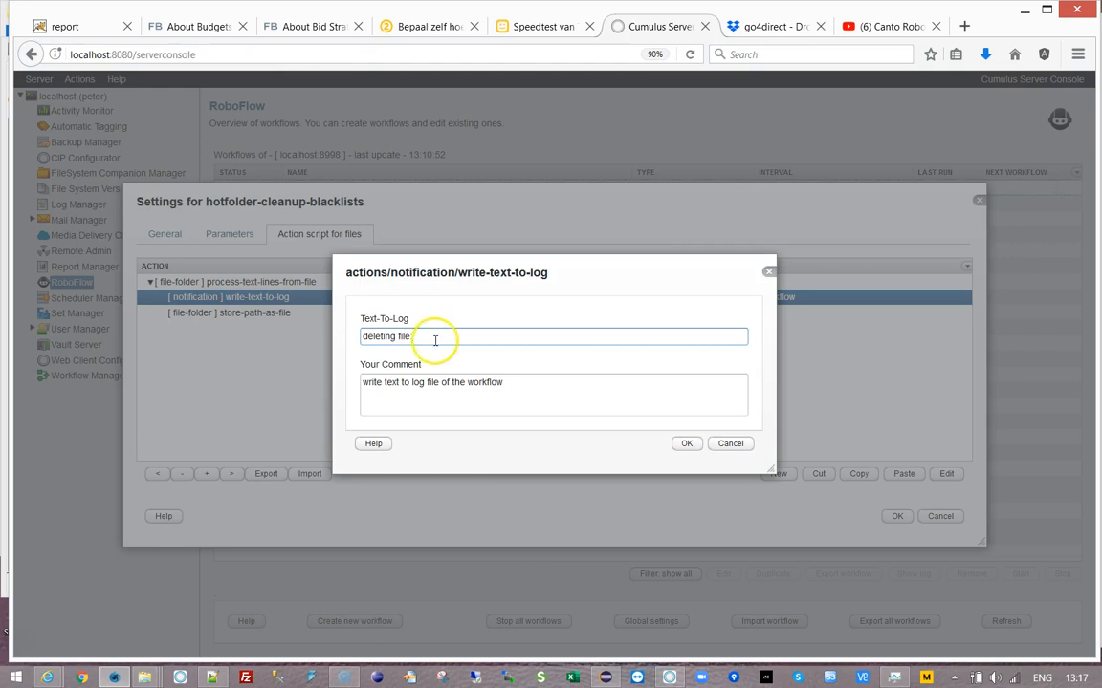
right_click(435, 340)
left_click(423, 341)
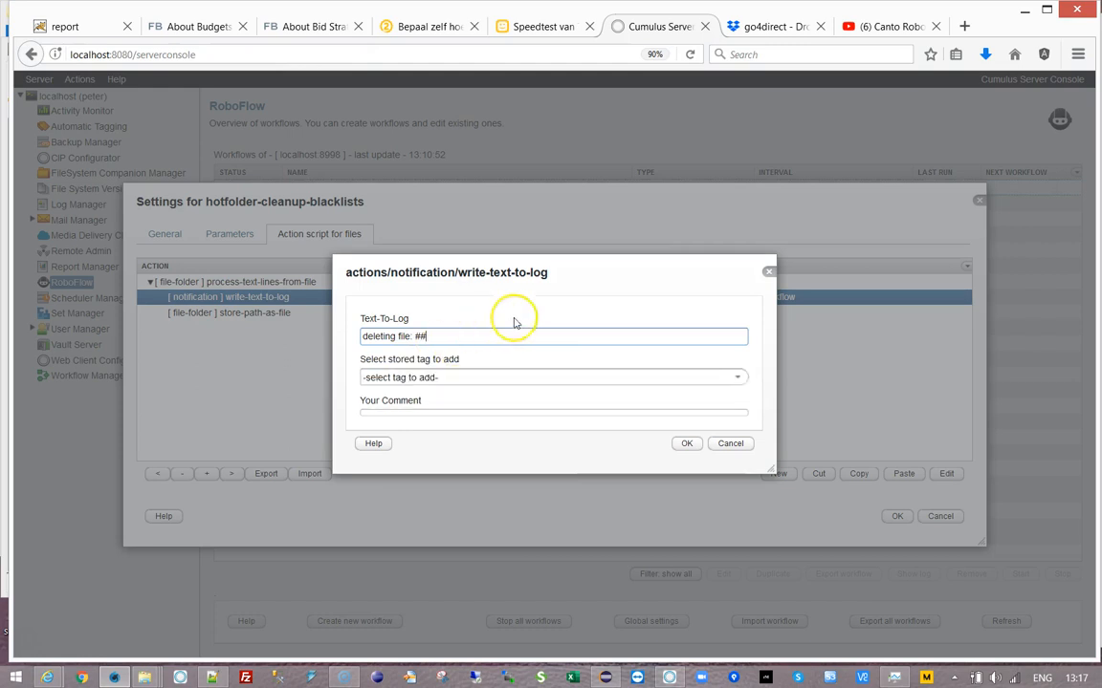
left_click(735, 376)
scroll(406, 467, "down", 3)
scroll(439, 470, "up", 3)
left_click(413, 536)
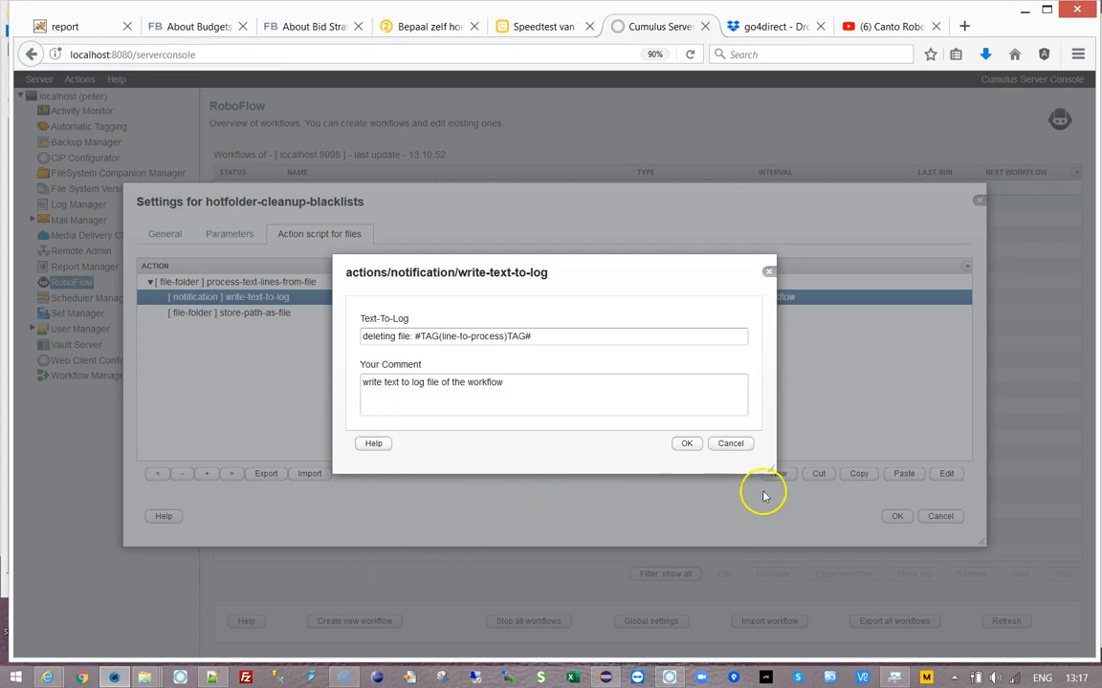
left_click(688, 443)
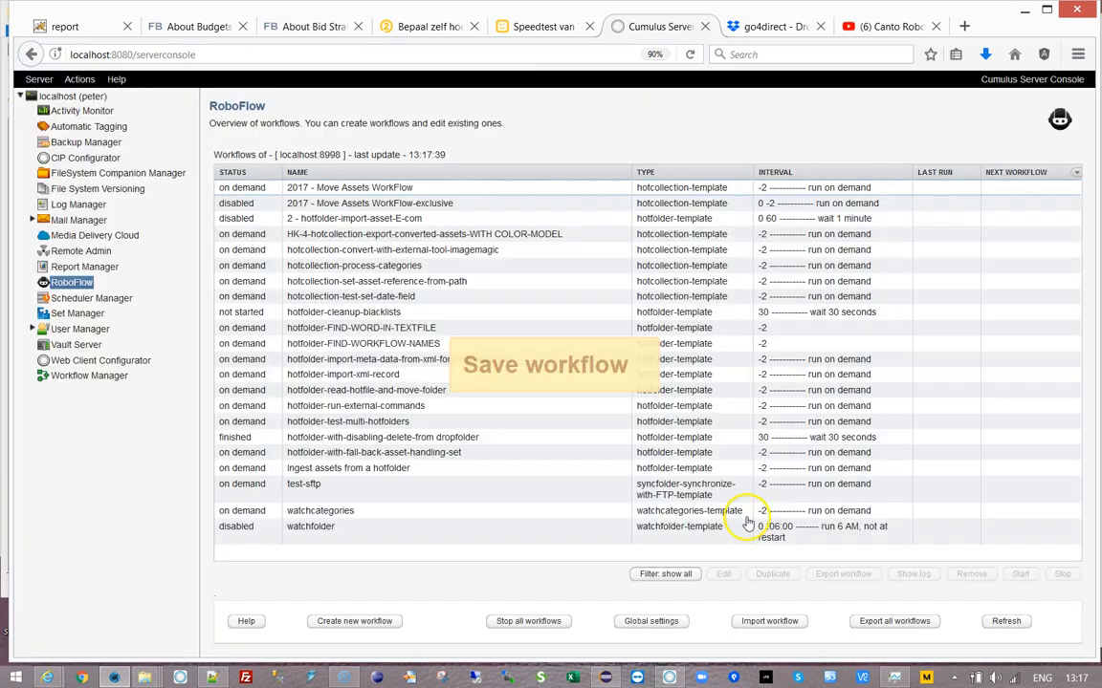
- Set the dropfolder workflow's interval to '-2 run on demand' and copy its parameter folder path
left_click(448, 437)
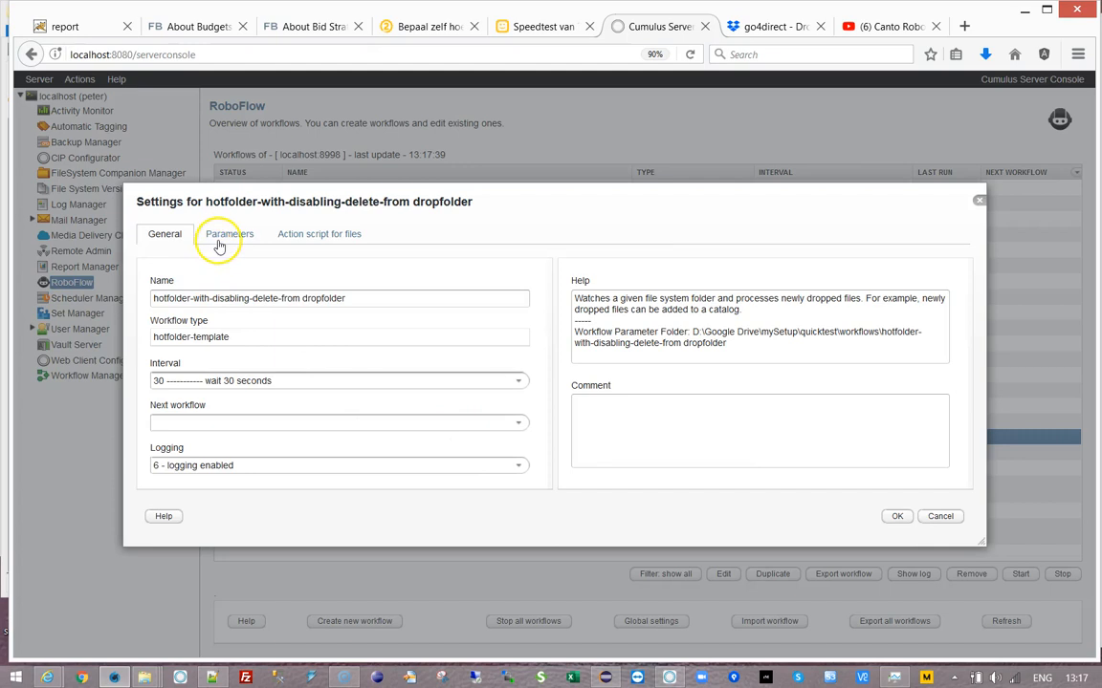
left_click(449, 382)
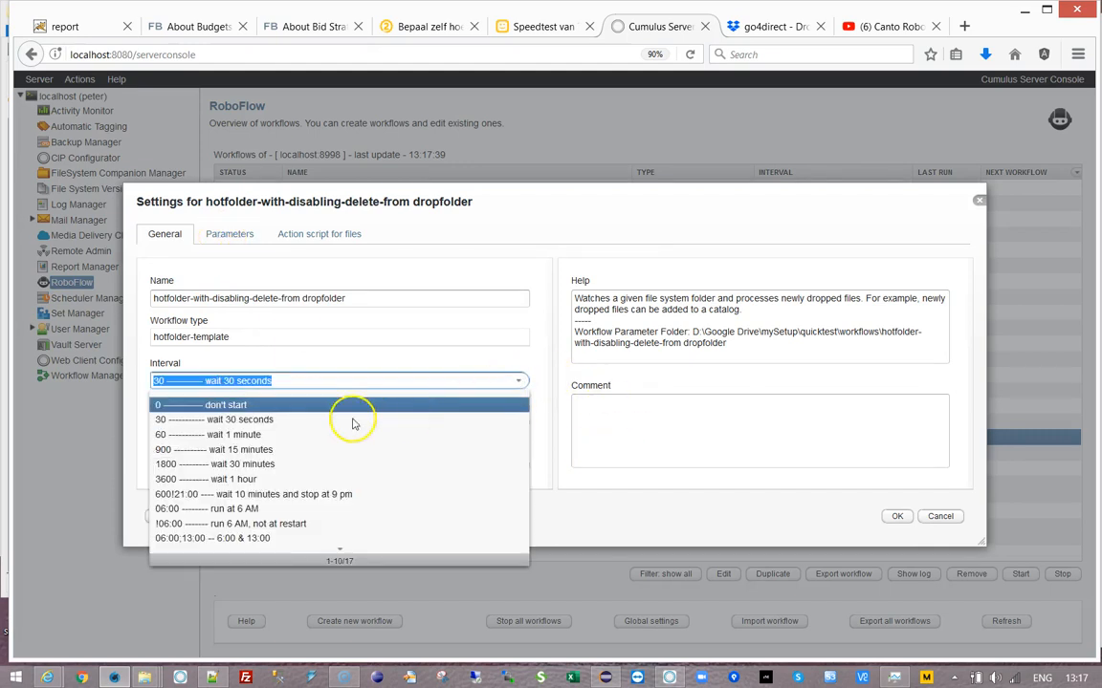
scroll(276, 449, "down", 3)
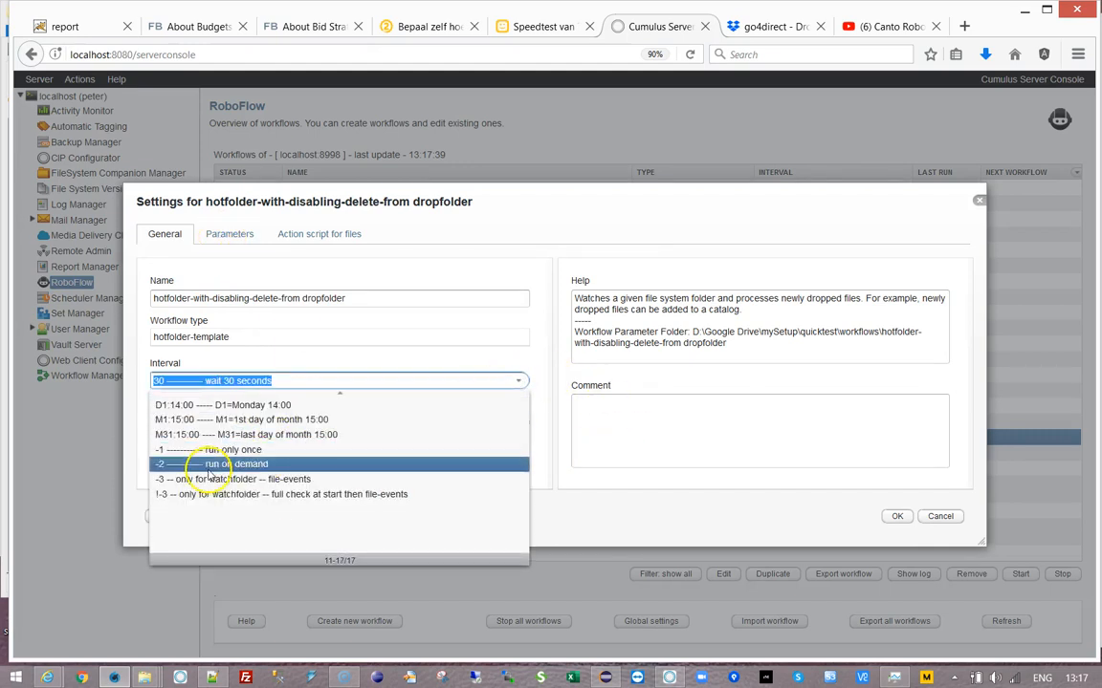
left_click(201, 465)
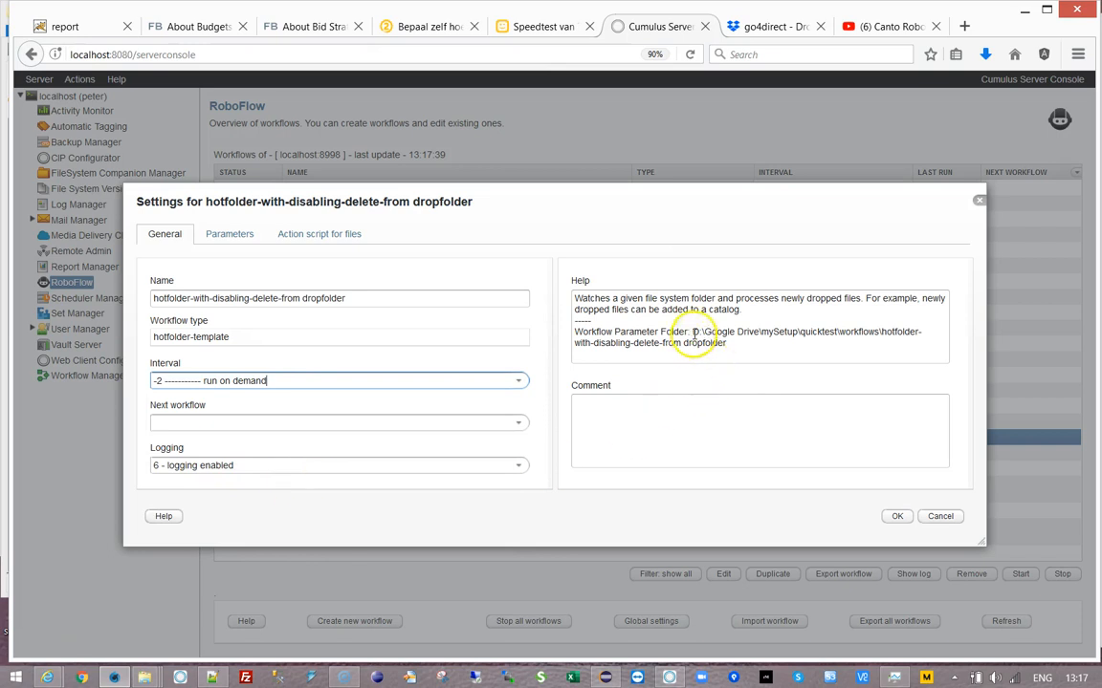
left_click_drag(692, 332, 729, 343)
key("ctrl+c")
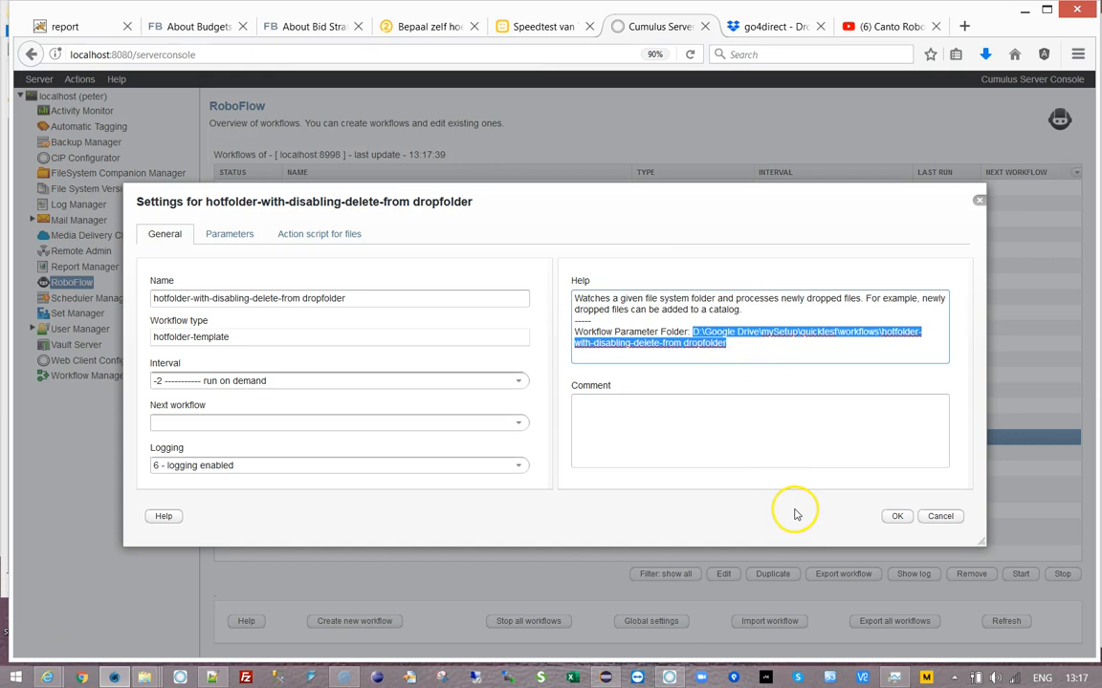
left_click(144, 678)
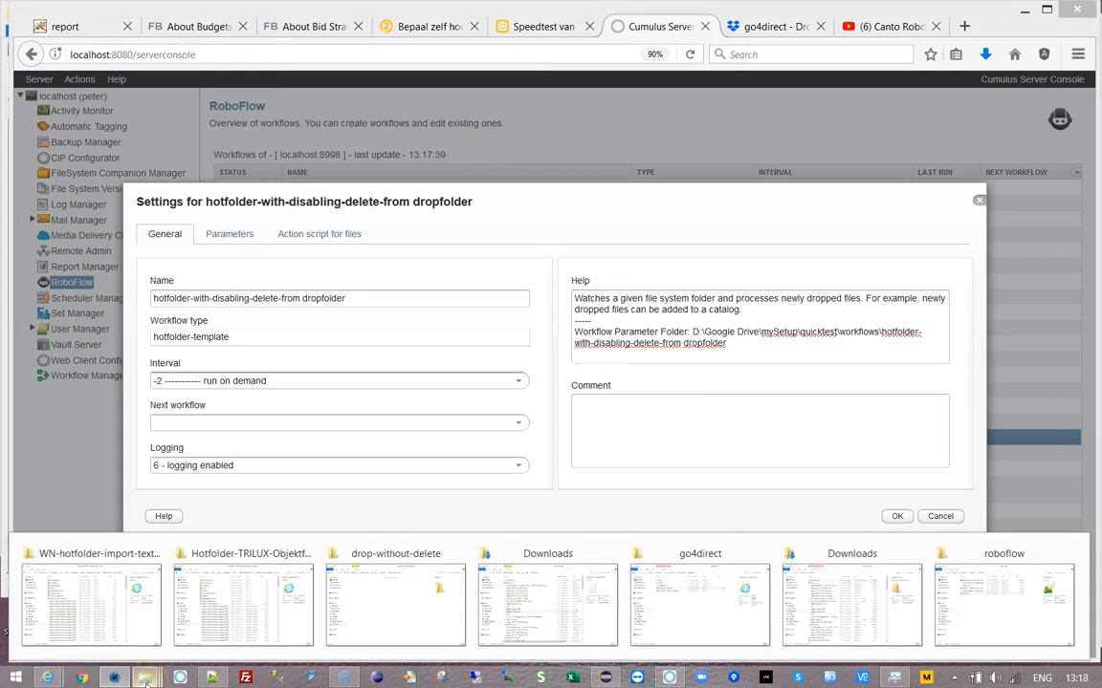
- Open the copied parameter folder path in a File Explorer window
left_click(389, 612)
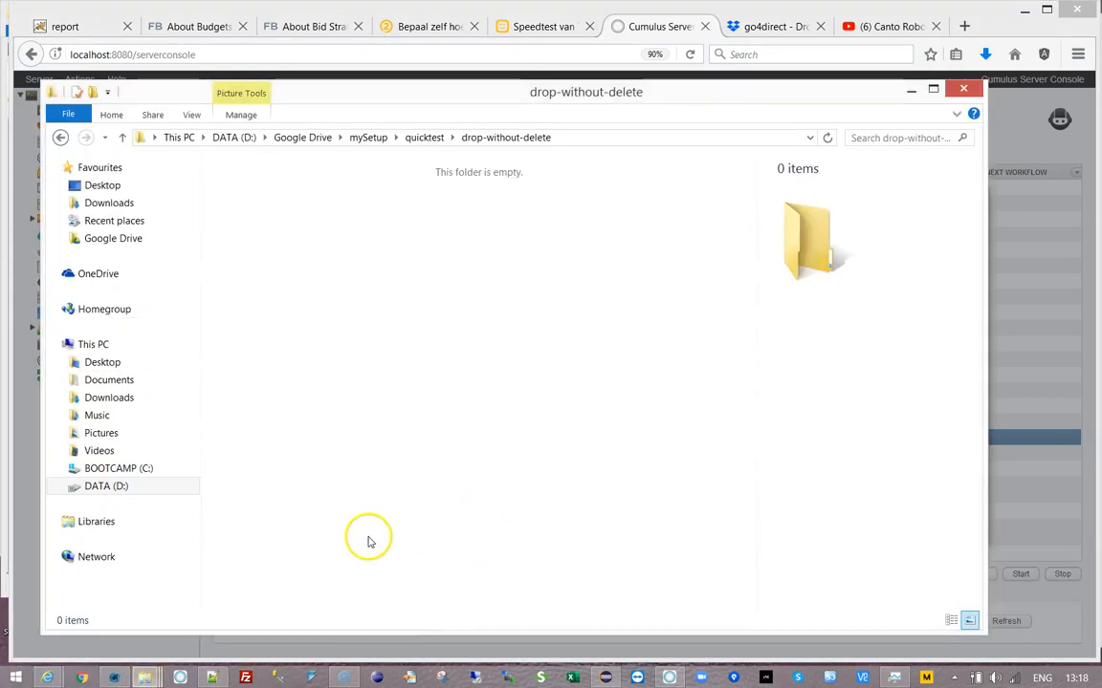
left_click(617, 141)
key("ctrl+v")
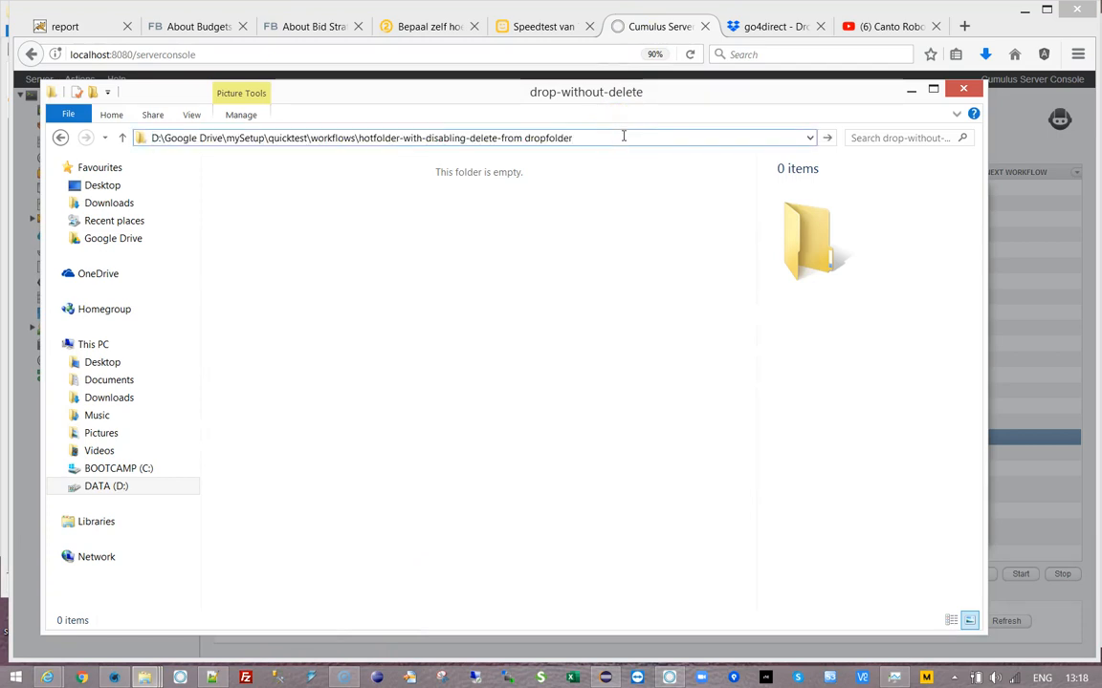
key("Return")
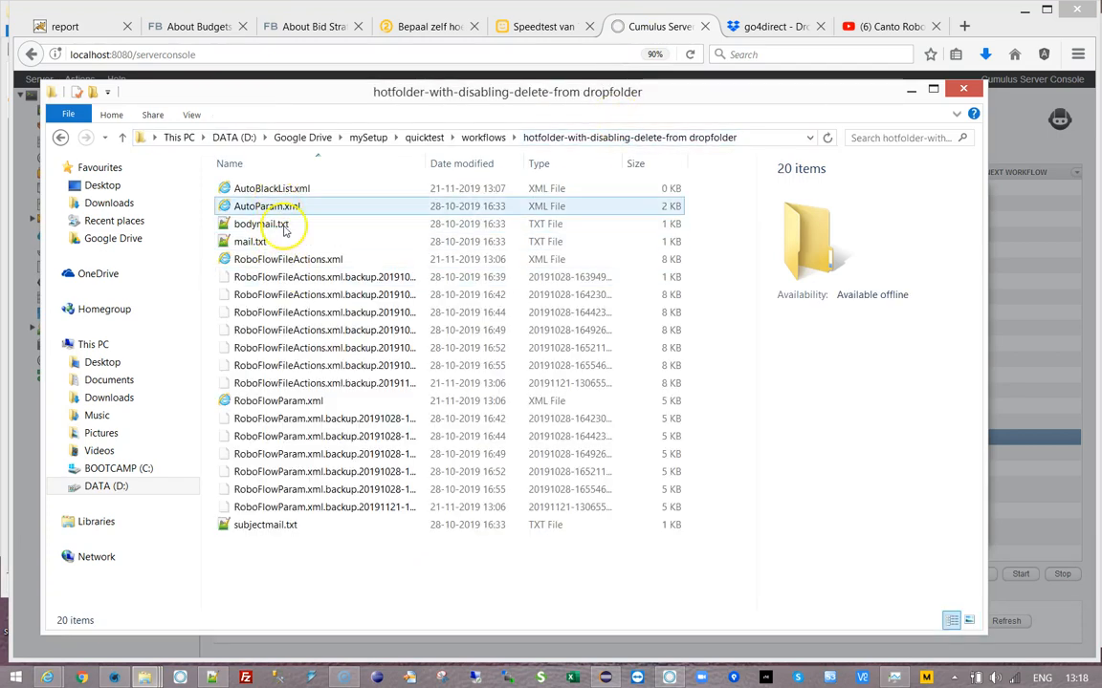
- Return to the console and cancel the dropfolder workflow's settings without saving
left_click(218, 659)
left_click(939, 517)
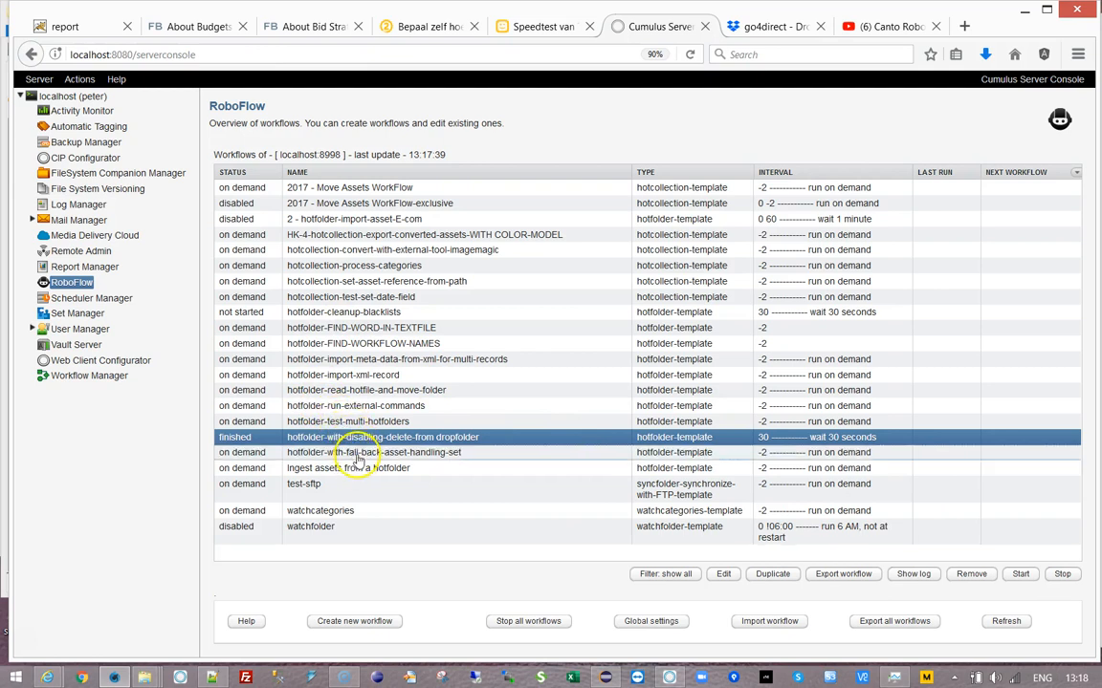
left_click(344, 453)
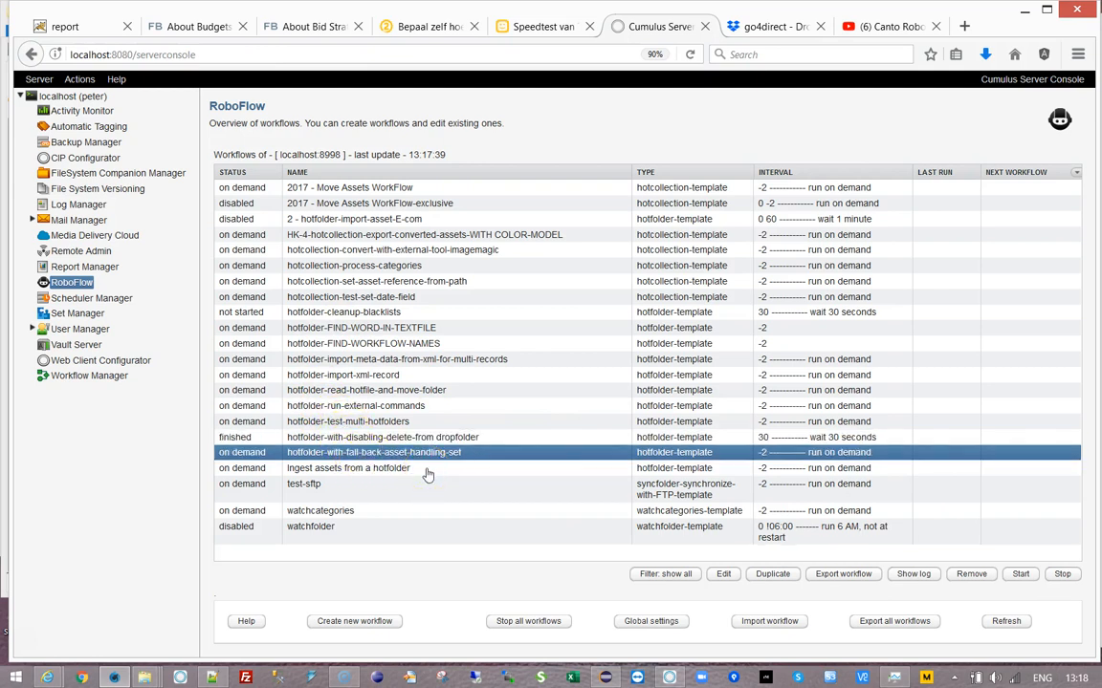
- Paste the hotfolder folder path into hotfolder-cleanup-blacklists' delete-blacklist-params file via Files To Delete-Parameters
double_click(375, 313)
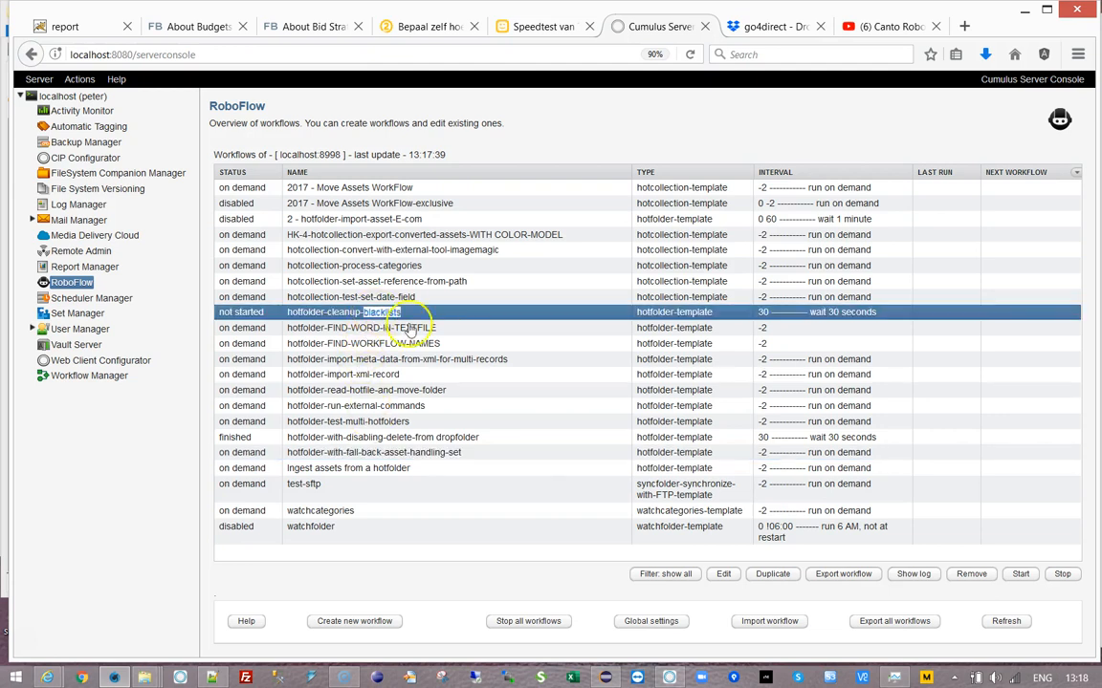
left_click(227, 234)
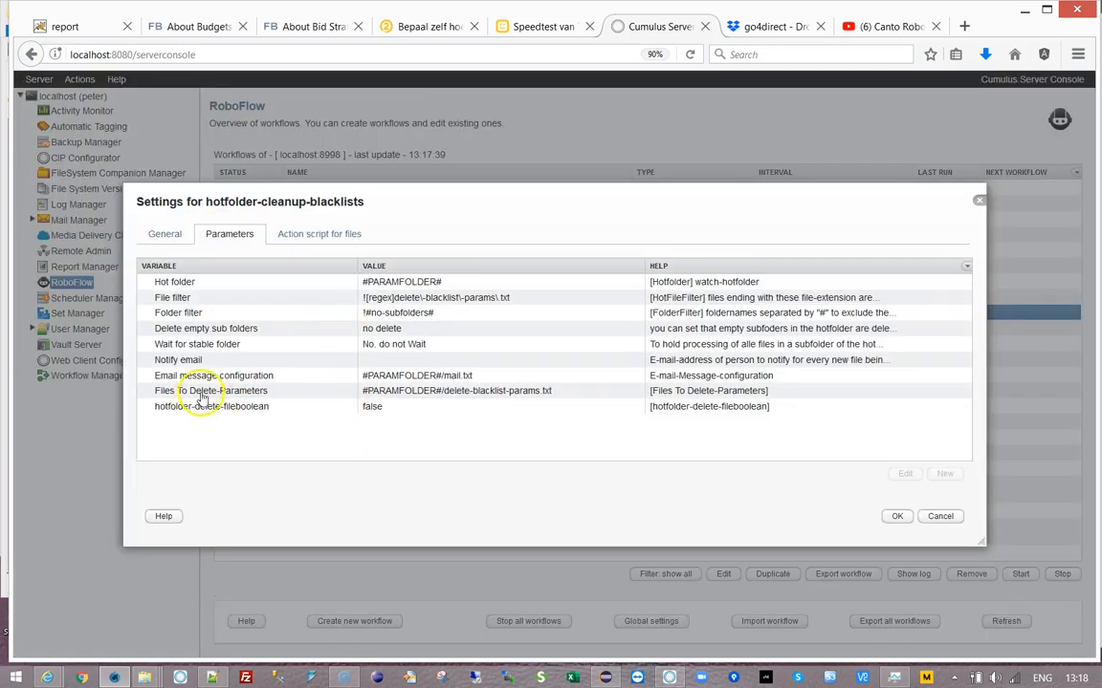
double_click(430, 393)
left_click(729, 345)
left_click(287, 248)
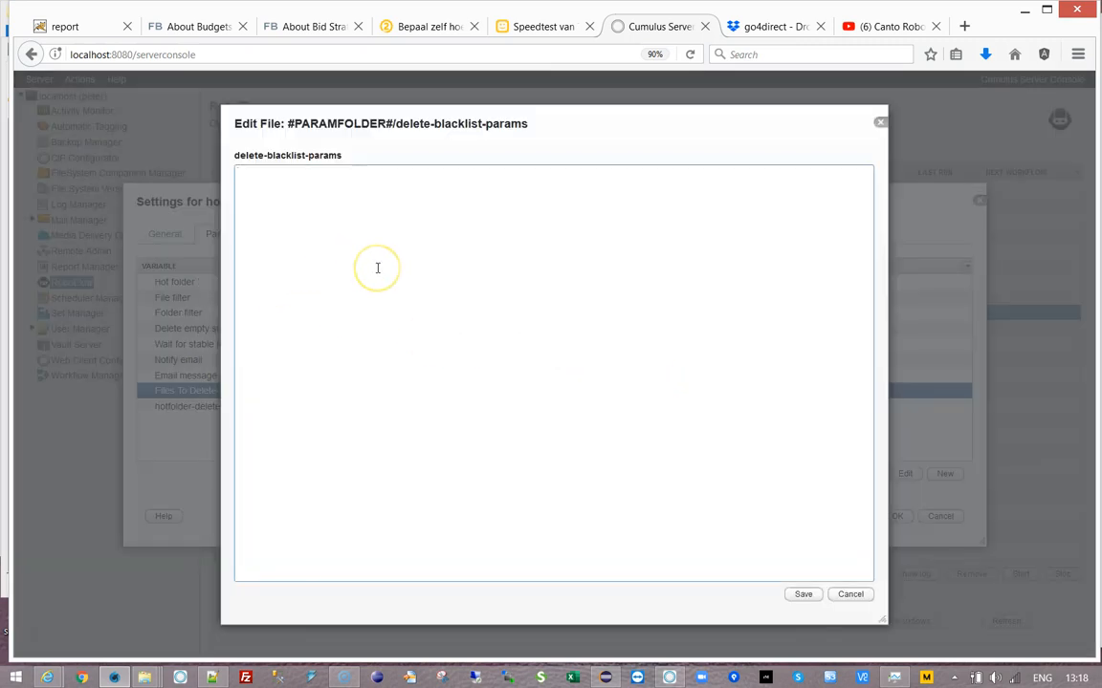
key("ctrl+v")
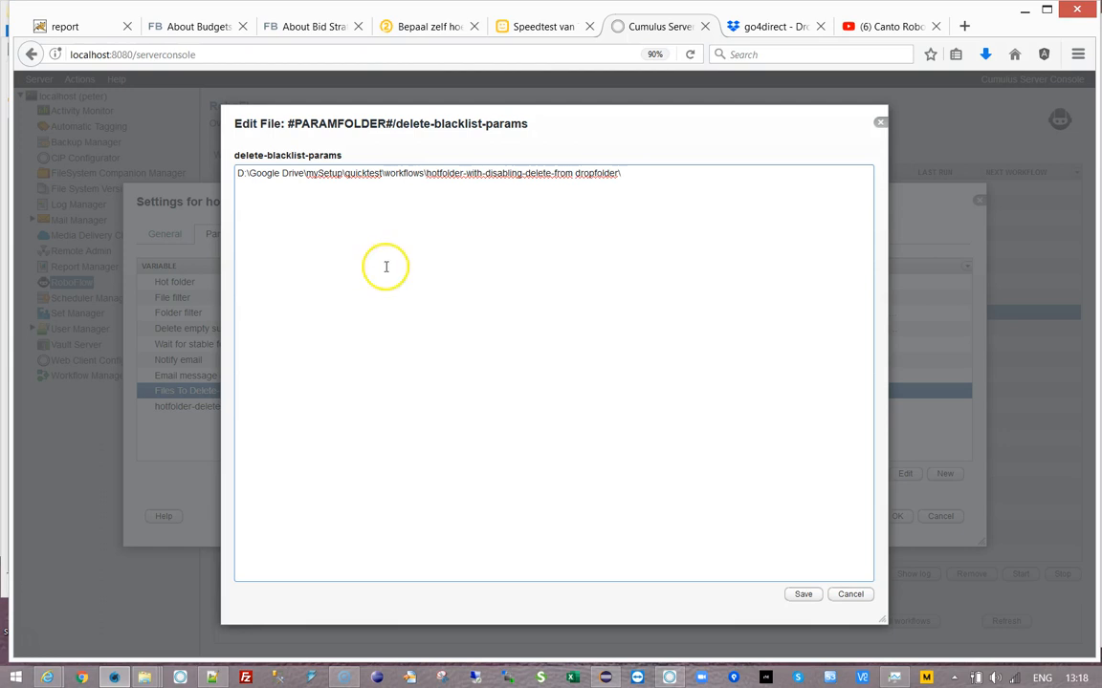
- Copy the AutoBlackList.xml file name from the hotfolder's Explorer window
mouse_move(148, 679)
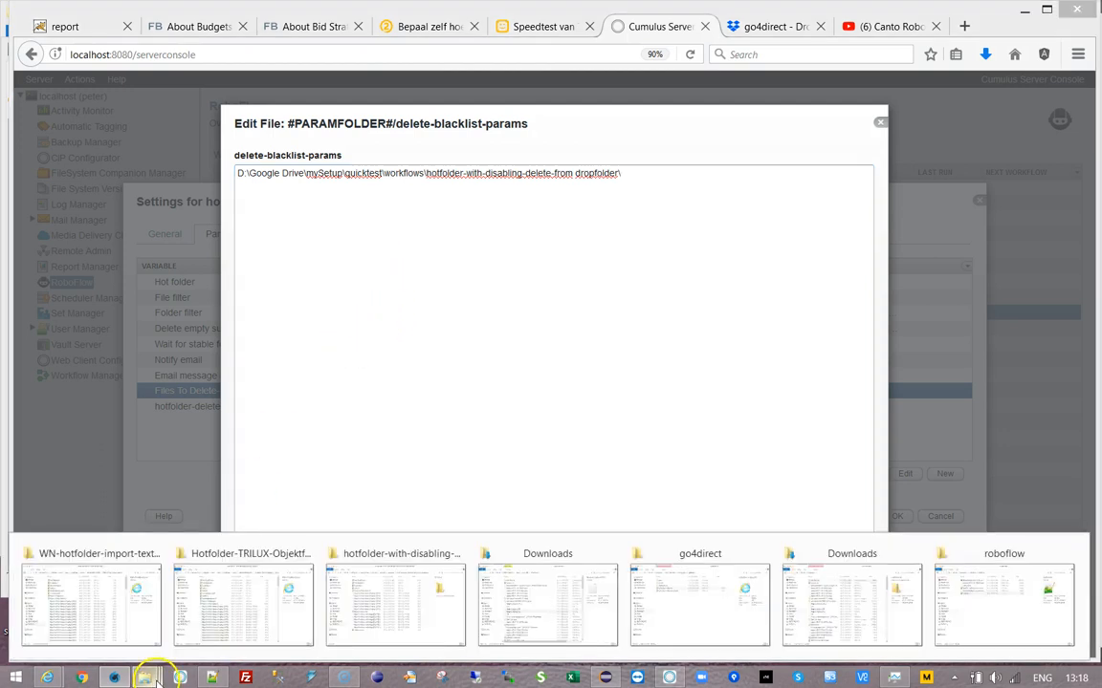
mouse_move(693, 609)
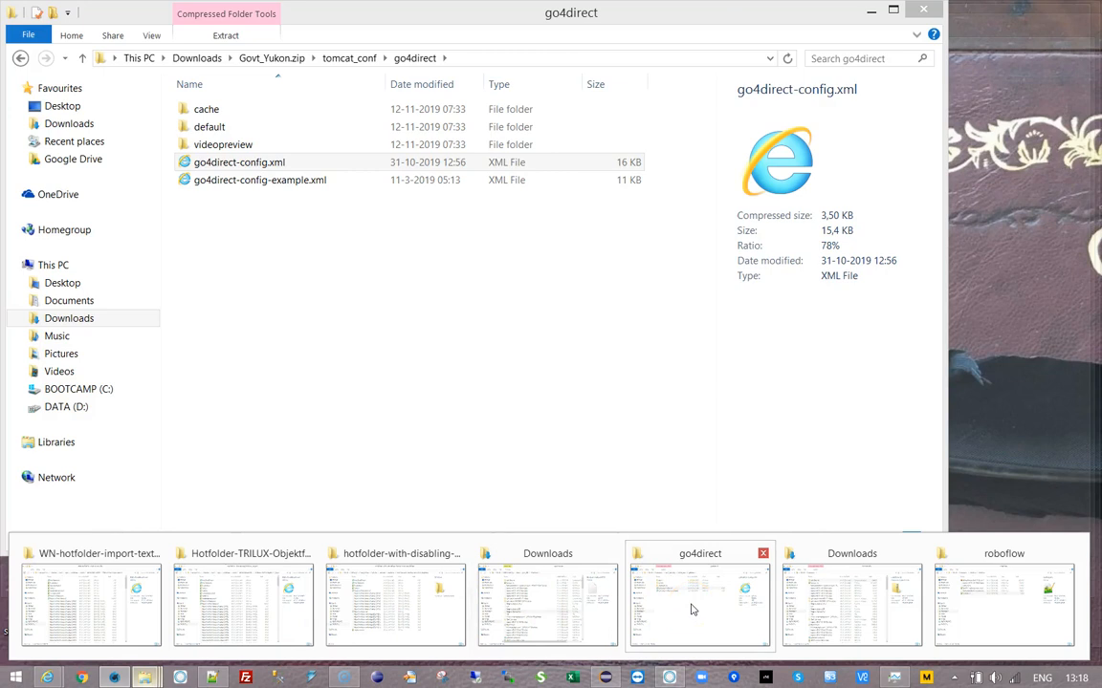
left_click(361, 627)
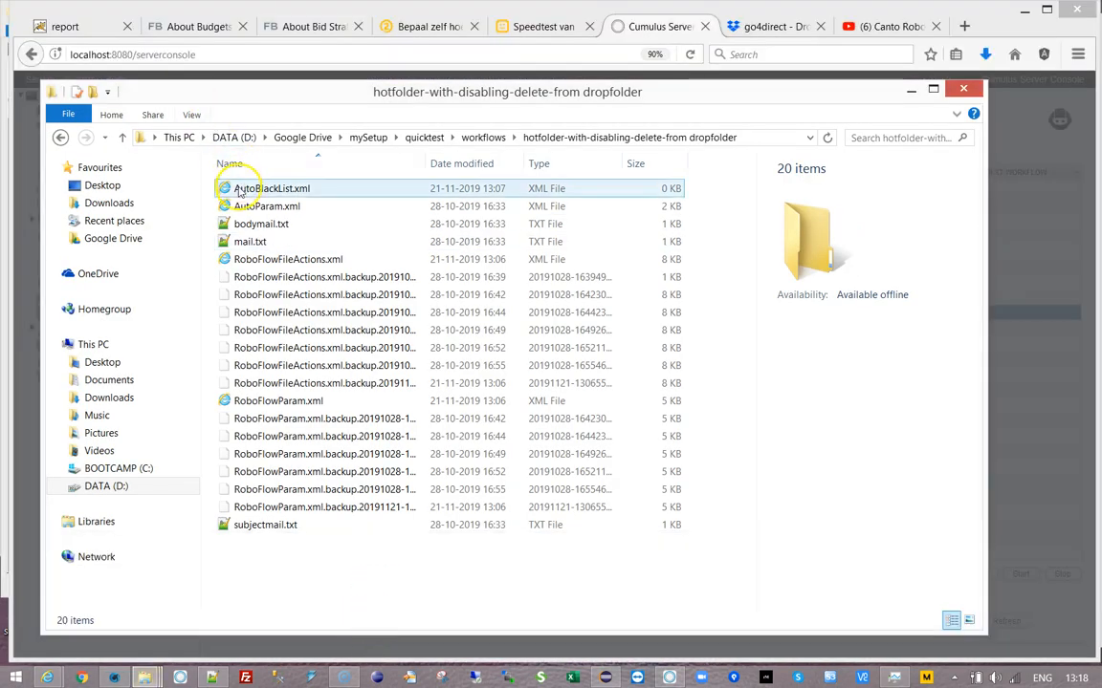
left_click(247, 189)
left_click(284, 196)
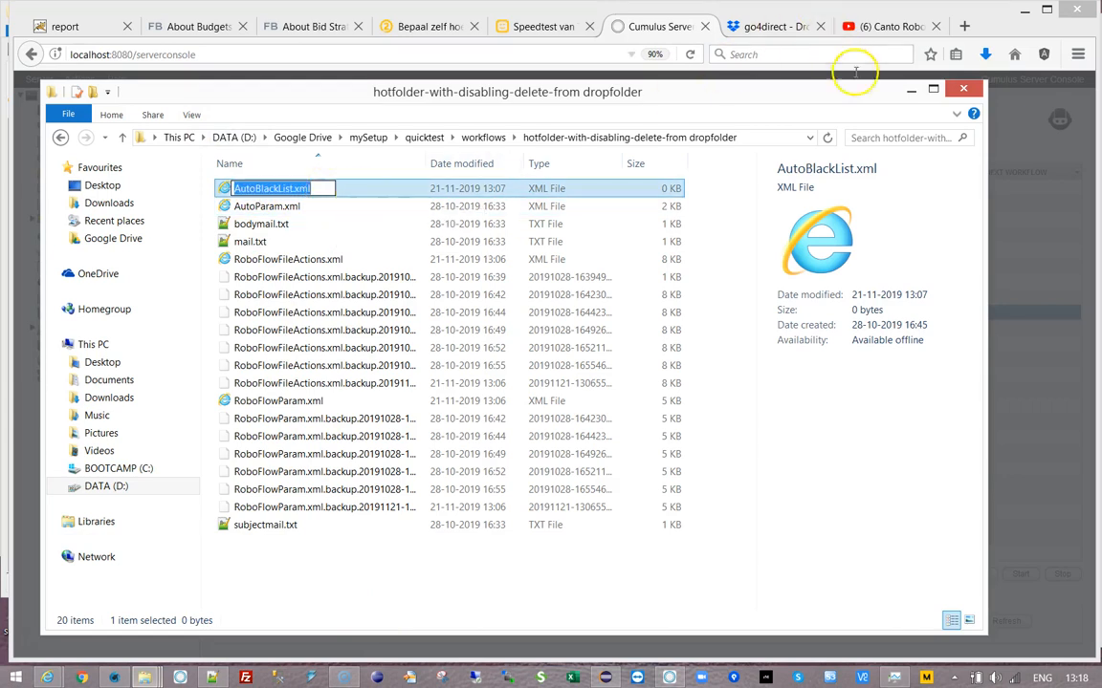
left_click(910, 90)
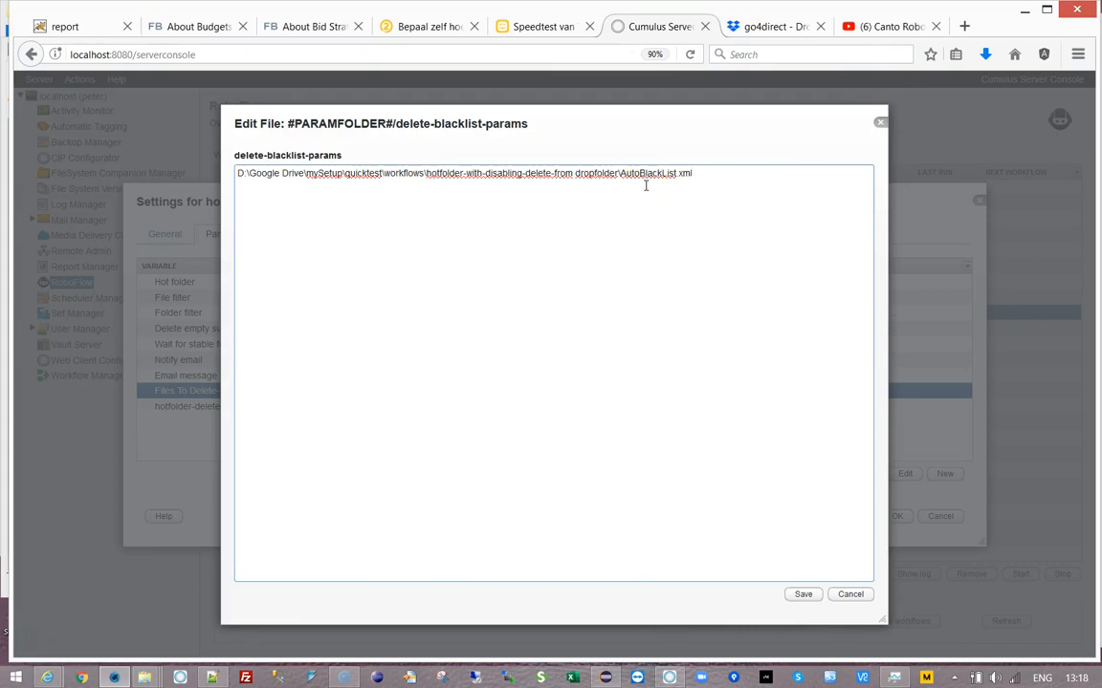
- Save the delete-blacklist-params file and the hotfolder-cleanup-blacklists settings, leaving Next workflow empty
left_click(802, 593)
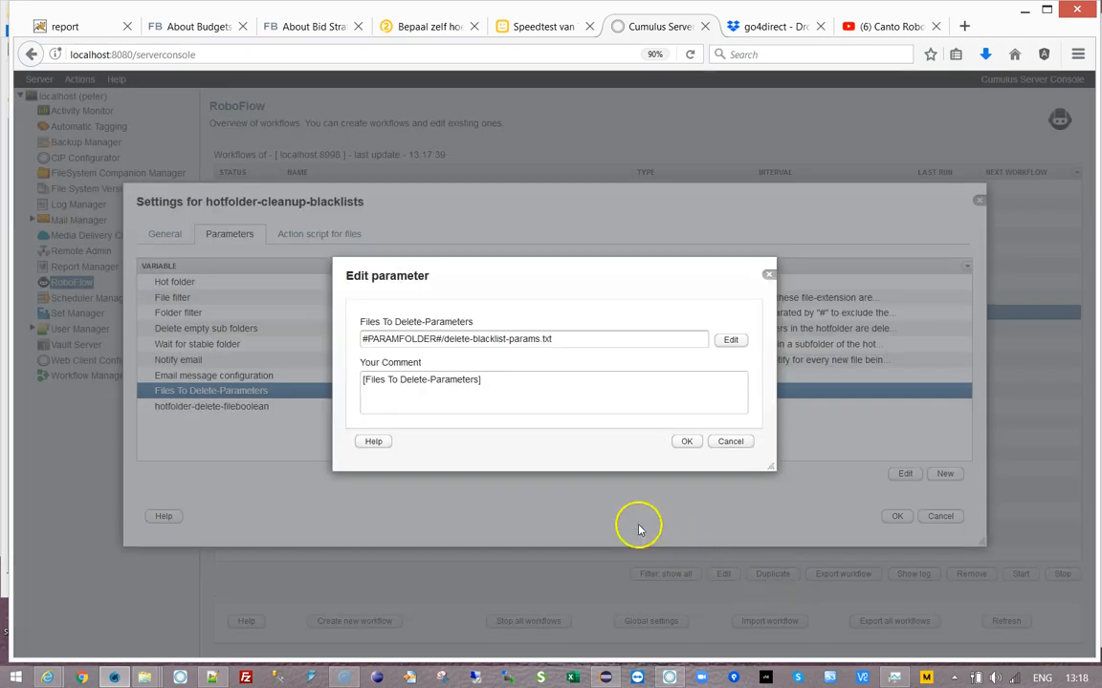
left_click(683, 442)
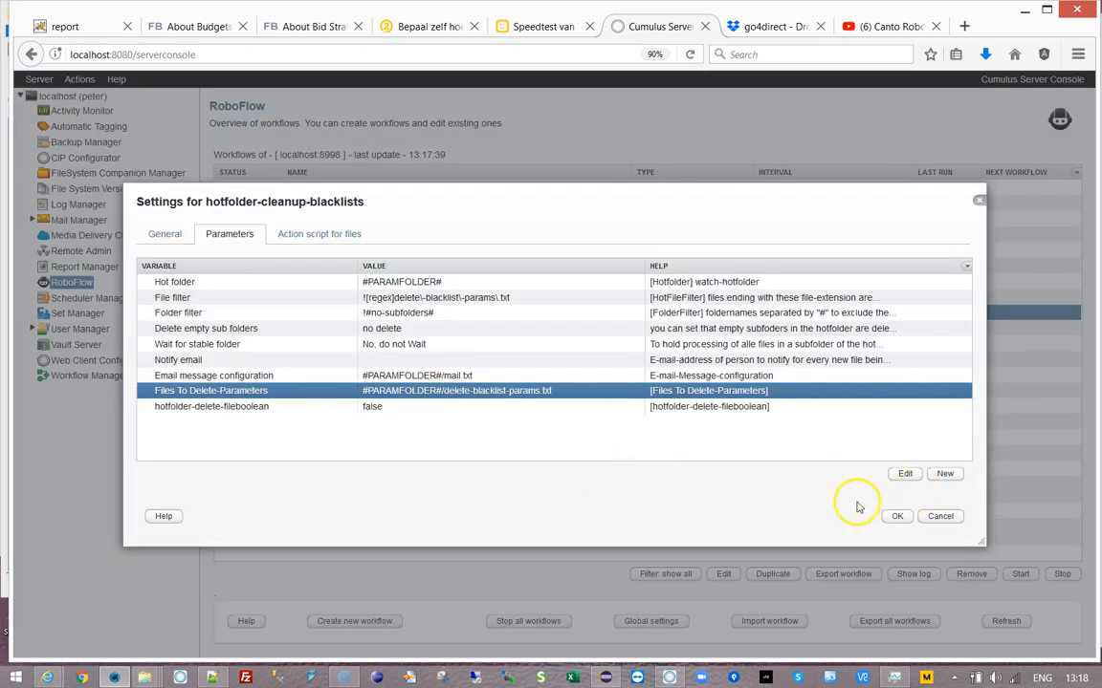
left_click(162, 235)
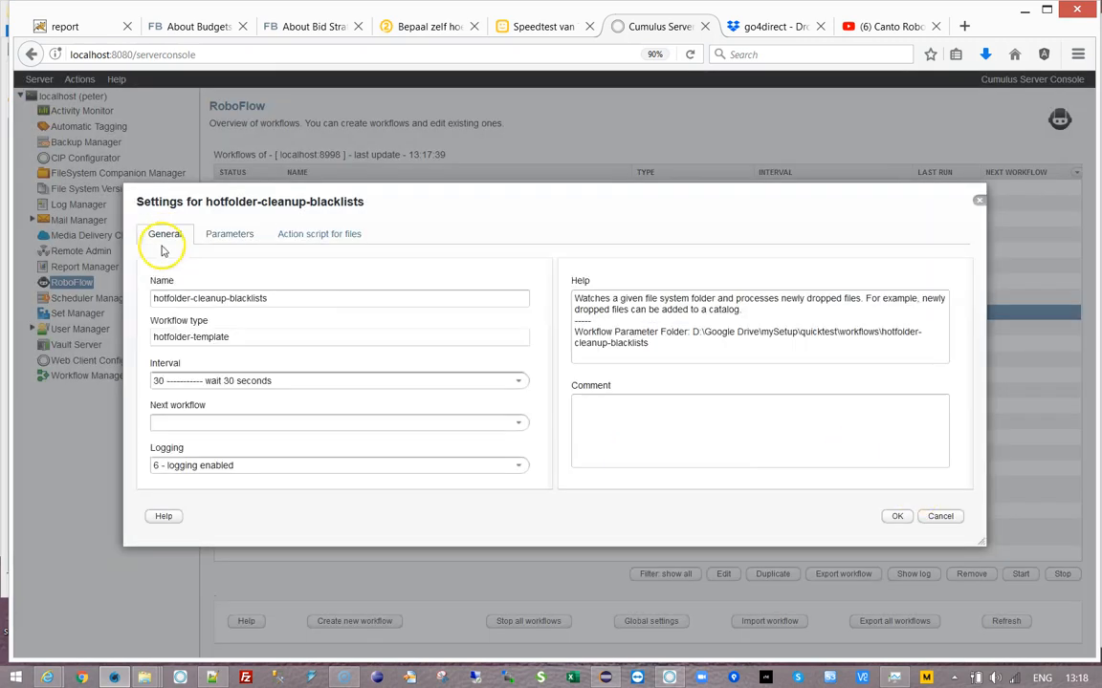
left_click(516, 421)
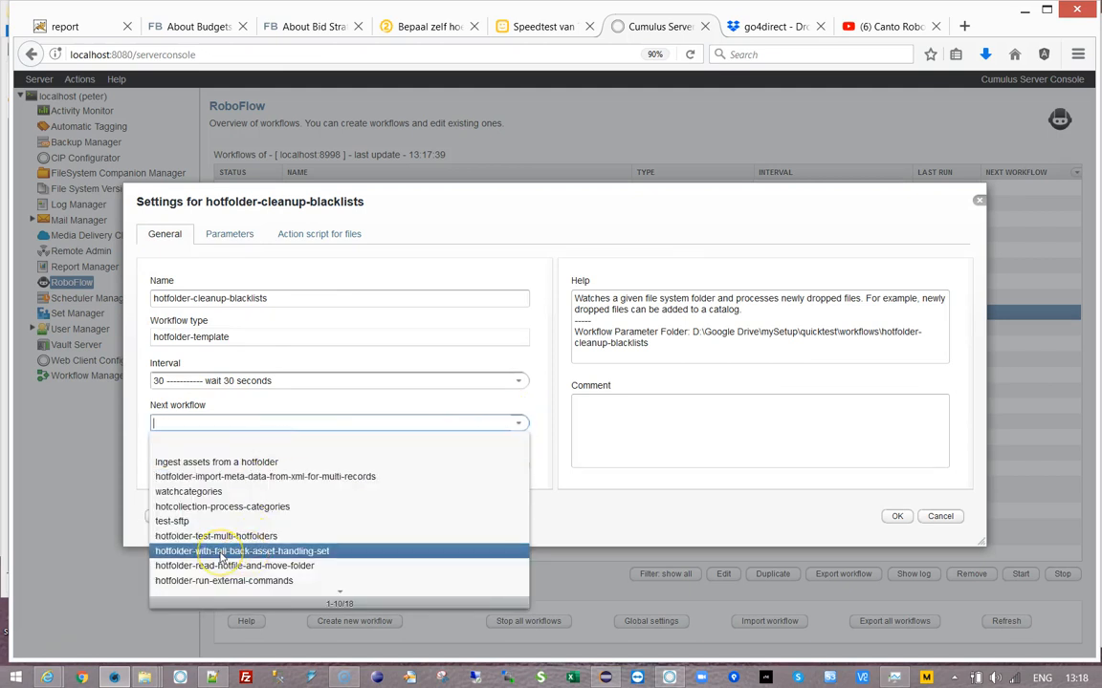
left_click(594, 542)
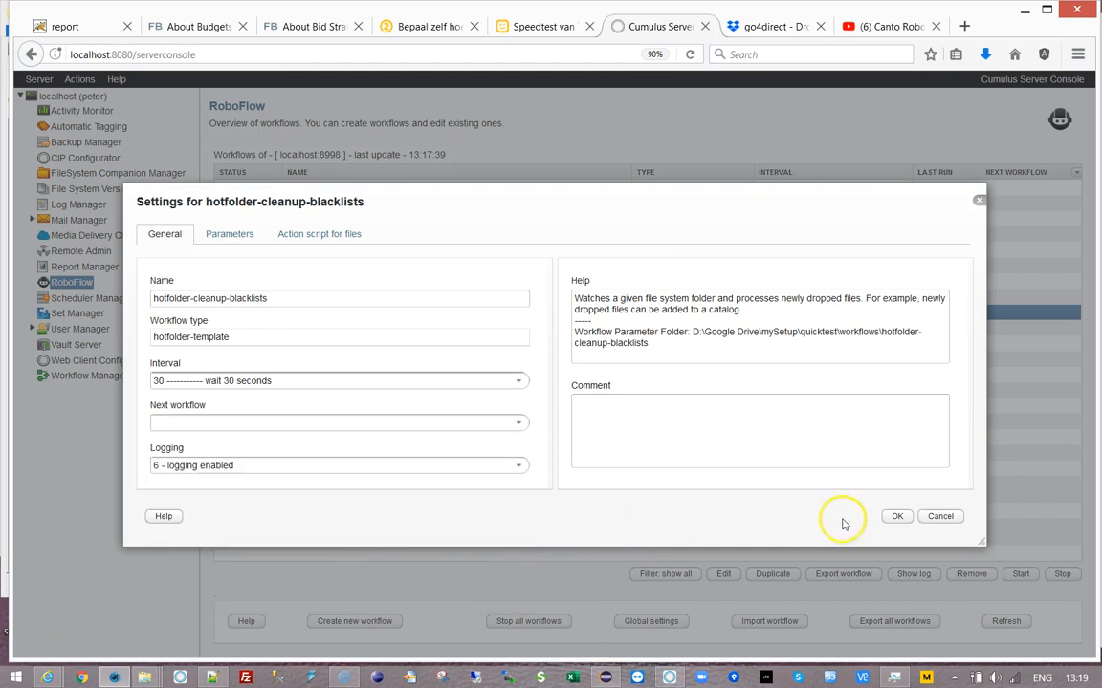
left_click(900, 518)
left_click(899, 519)
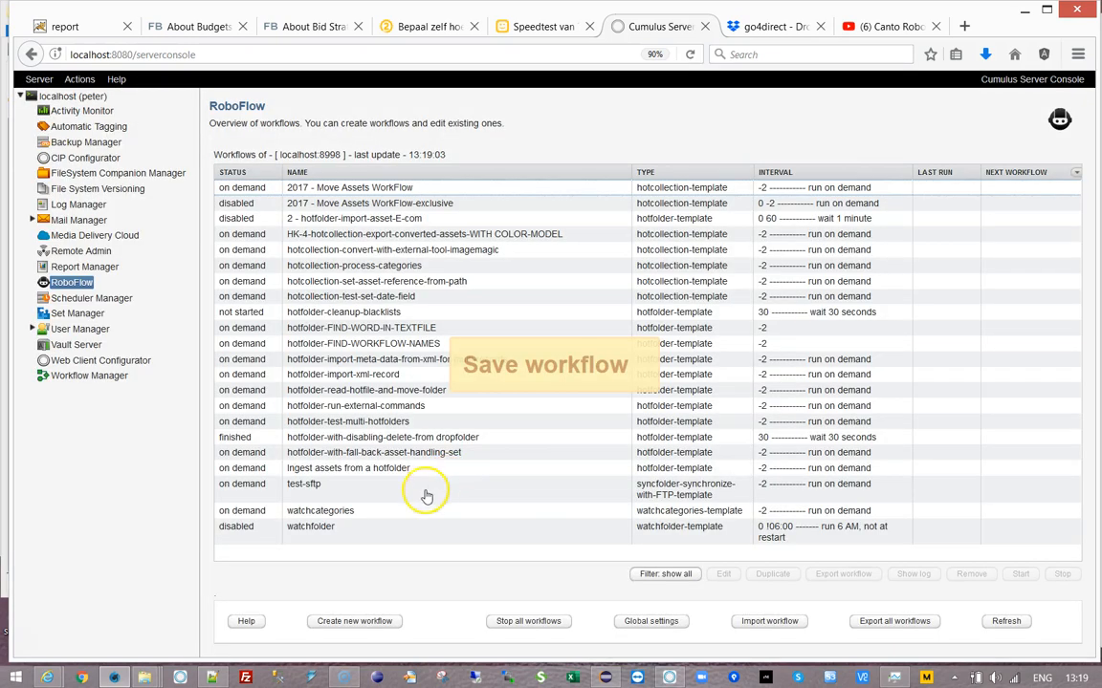
left_click(316, 439)
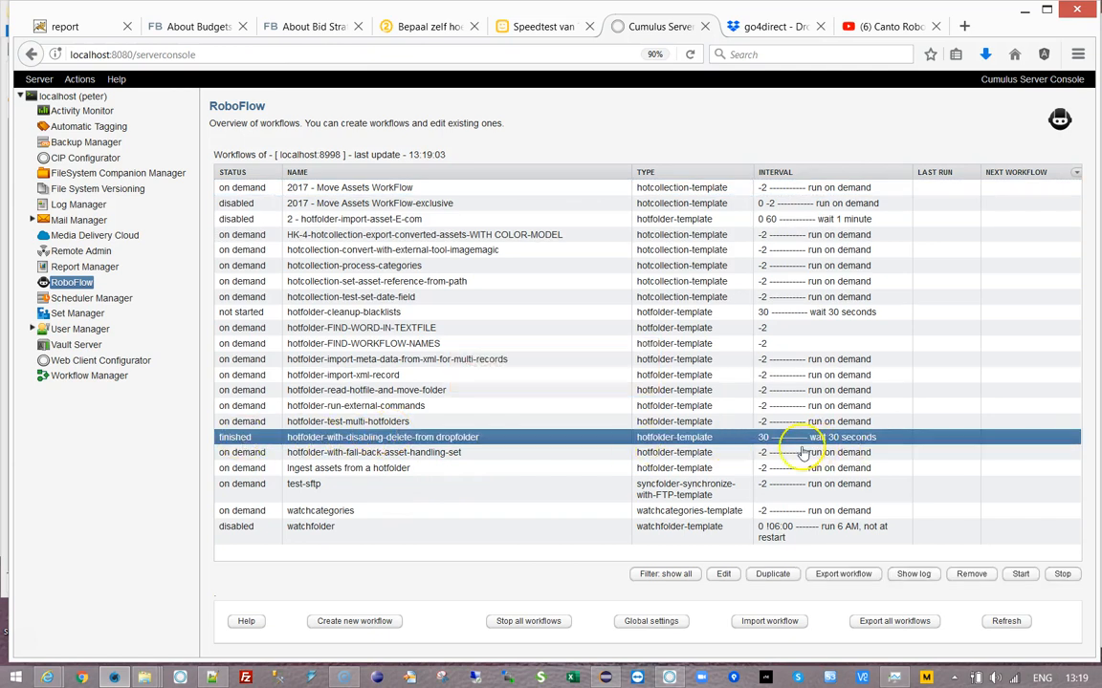
- Change the dropfolder workflow's interval to '-2 run on demand' and save it
double_click(444, 441)
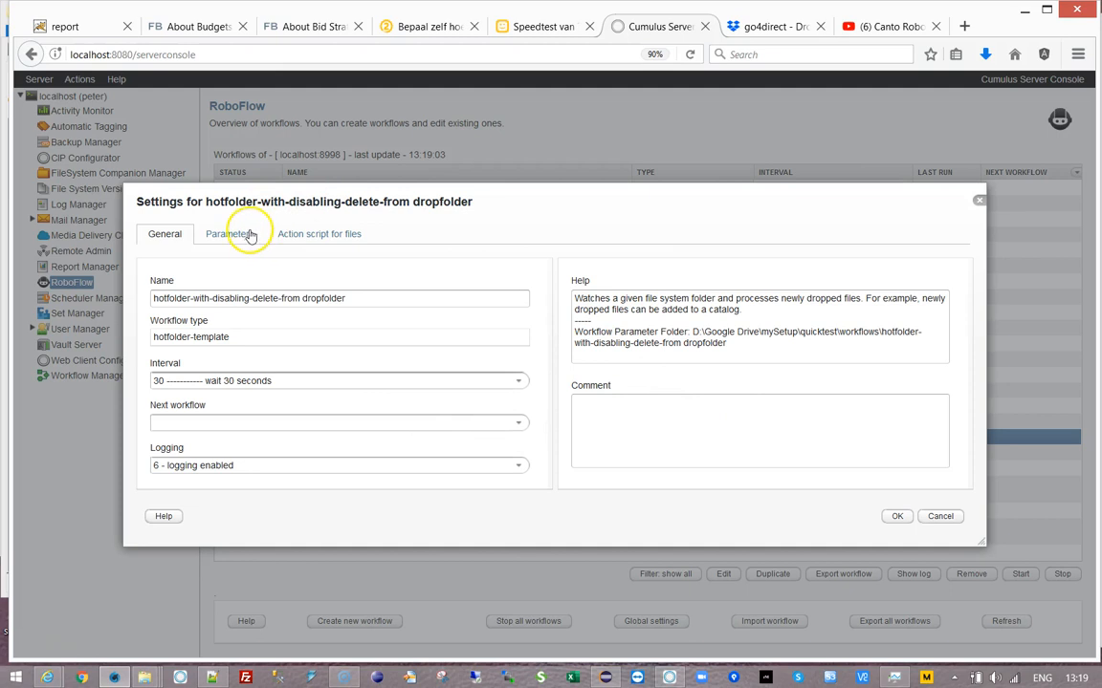
left_click(521, 379)
scroll(245, 459, "down", 3)
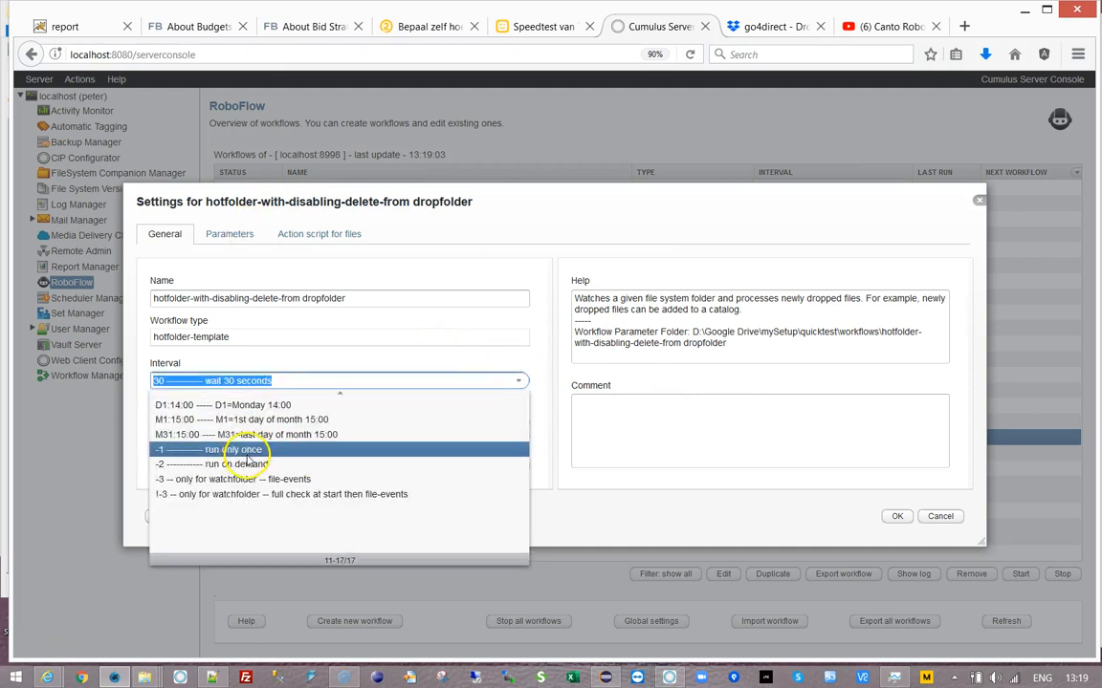
left_click(196, 454)
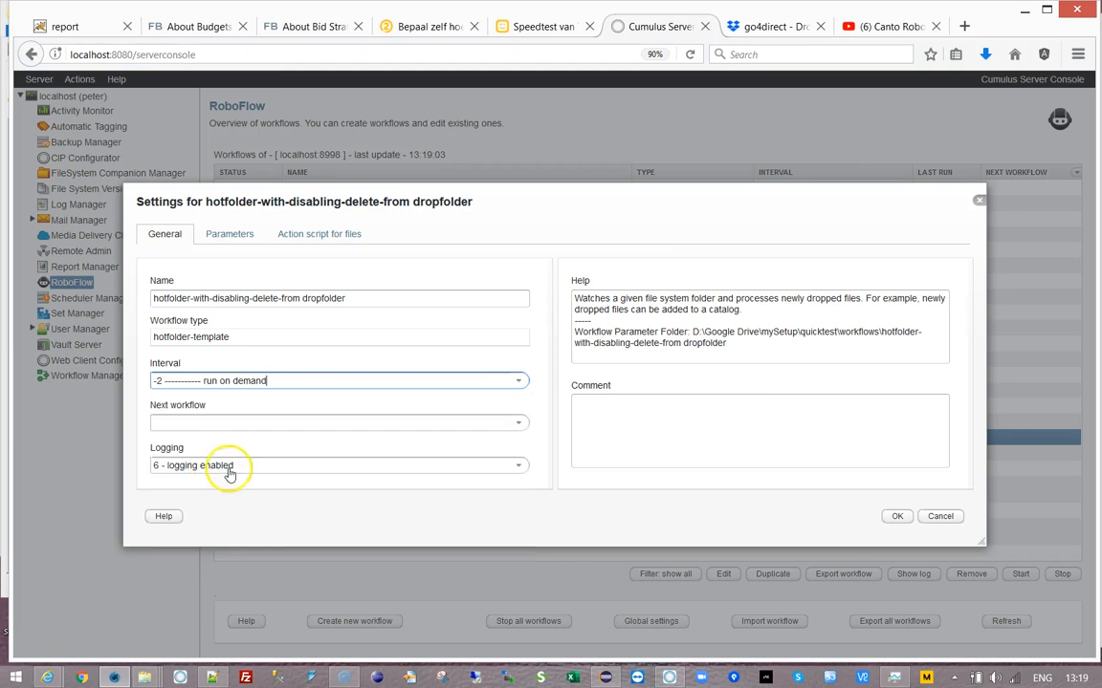
left_click(896, 516)
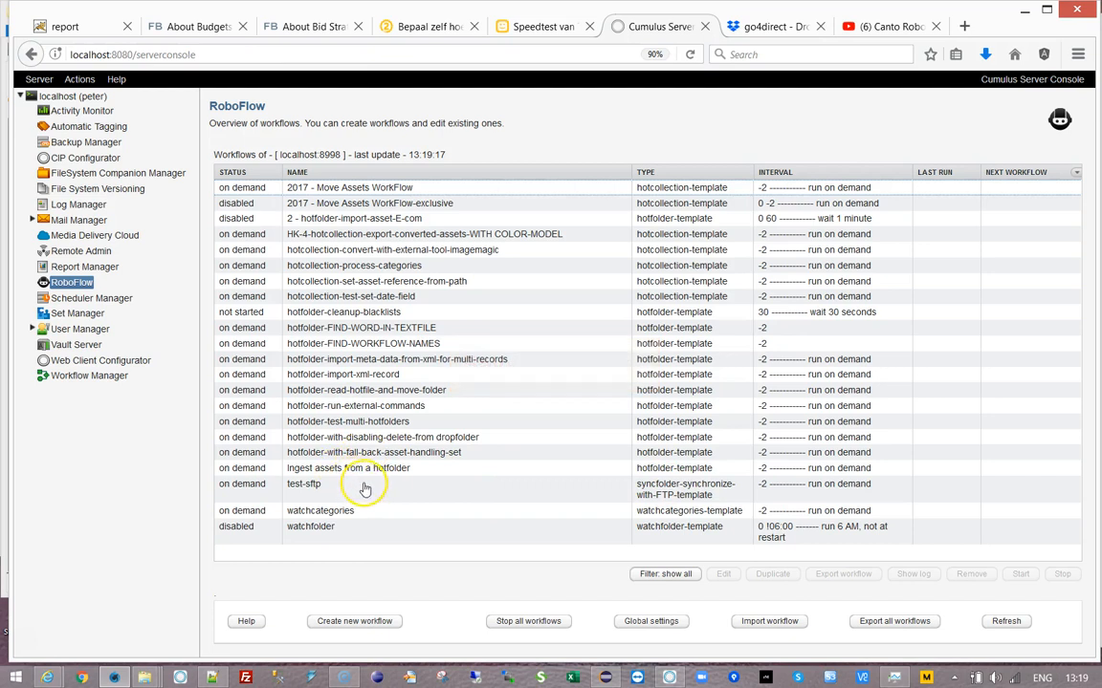
left_click(361, 442)
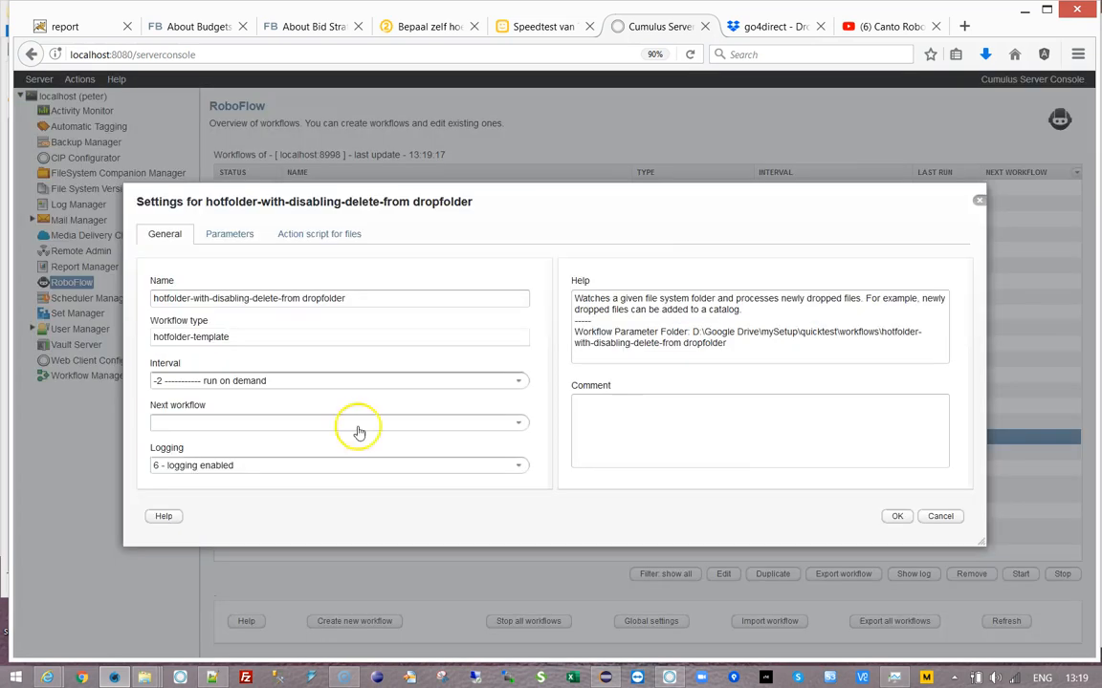
- Open the FallbackCumulusAssetHandlingSet parameter and switch to picking the set from a catalog
left_click(235, 233)
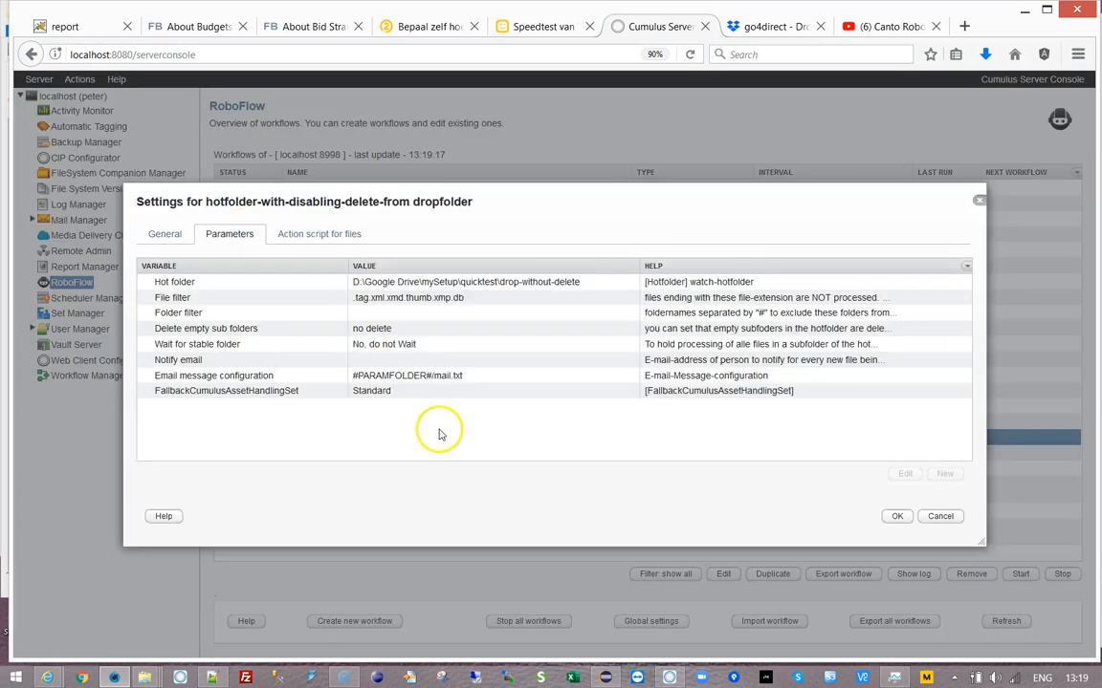
left_click(180, 391)
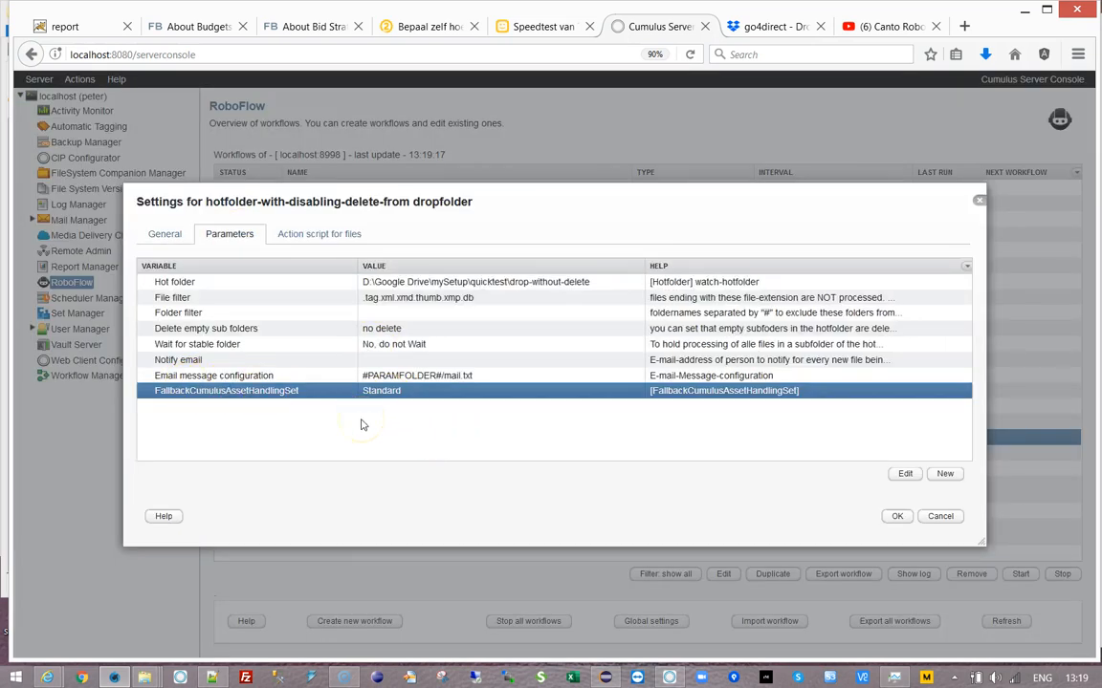
double_click(438, 392)
left_click(726, 339)
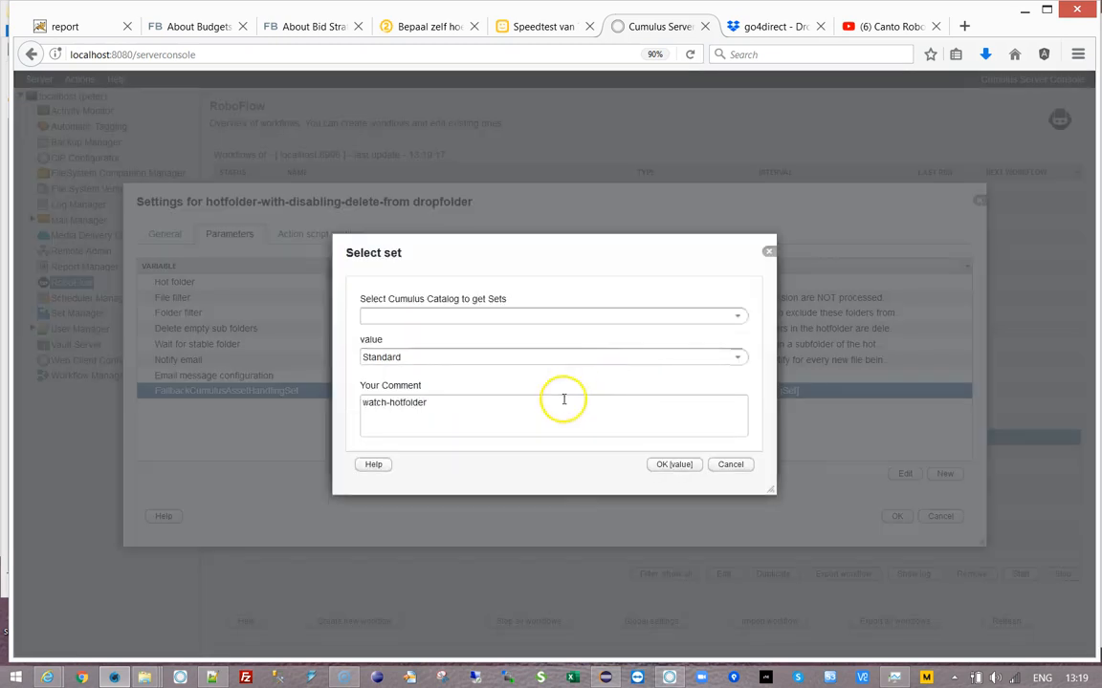
left_click(737, 360)
left_click(740, 330)
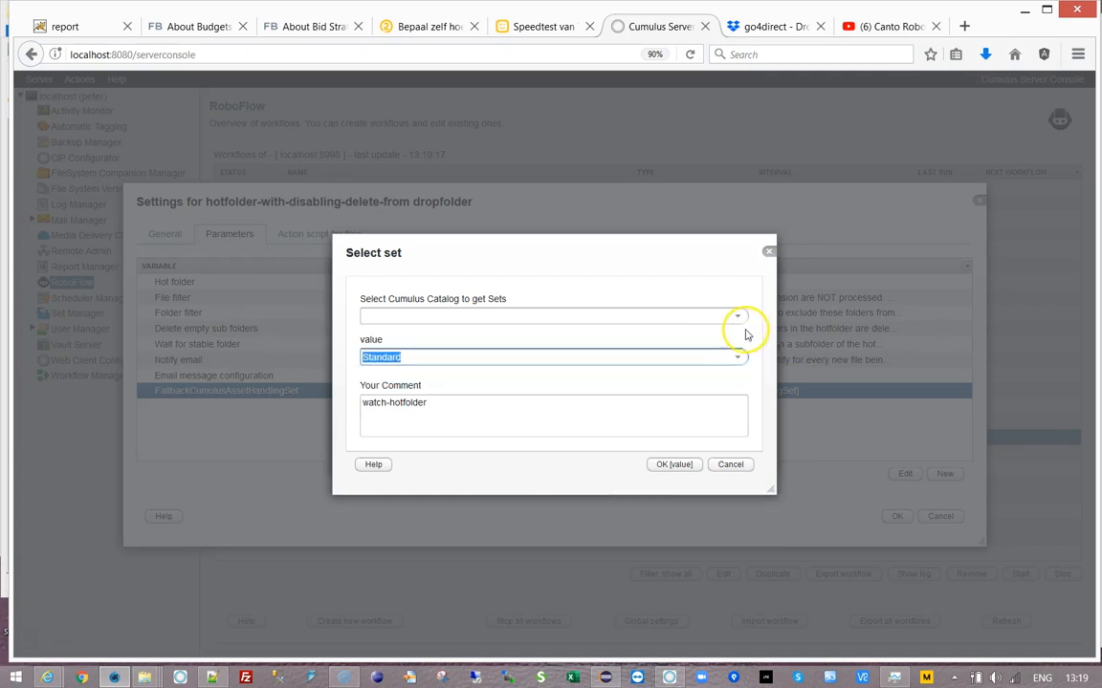
left_click(737, 316)
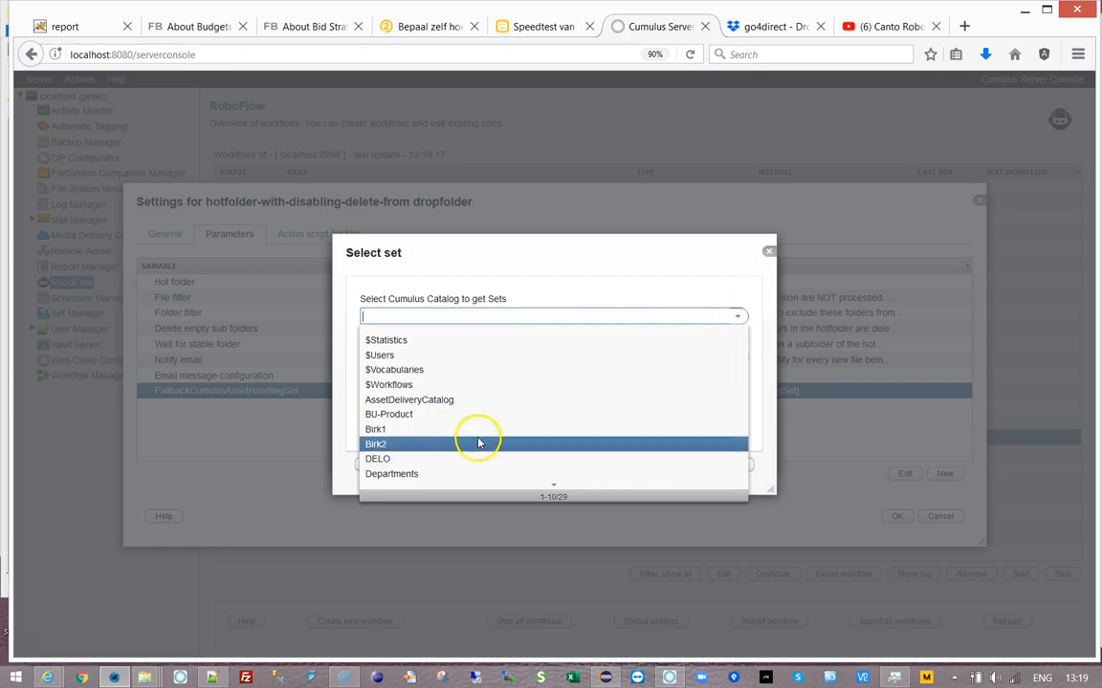
scroll(435, 446, "down", 3)
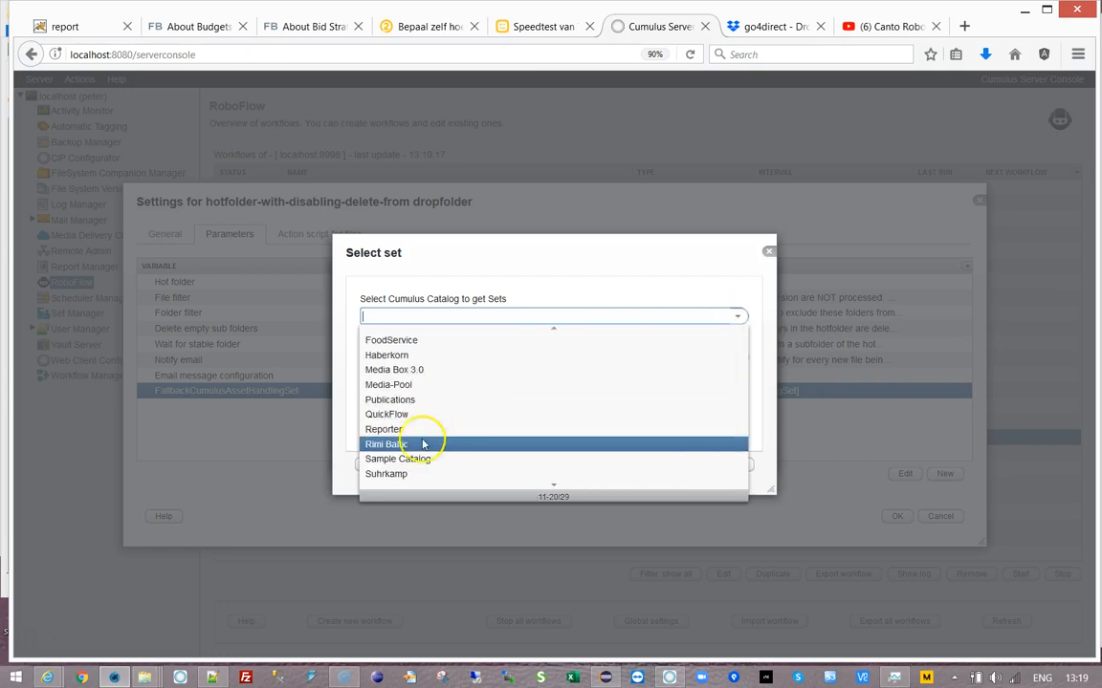
left_click(484, 253)
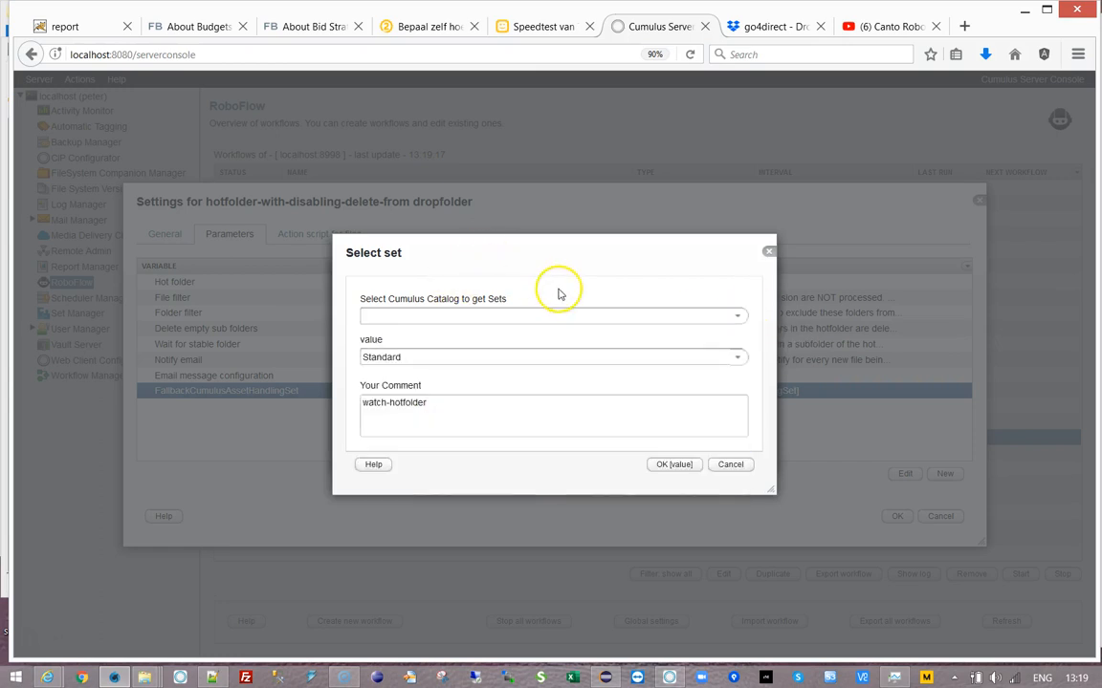
- Choose the JPG Only set from the BU-Product catalog and save the workflow
left_click(736, 319)
left_click(511, 421)
left_click(737, 356)
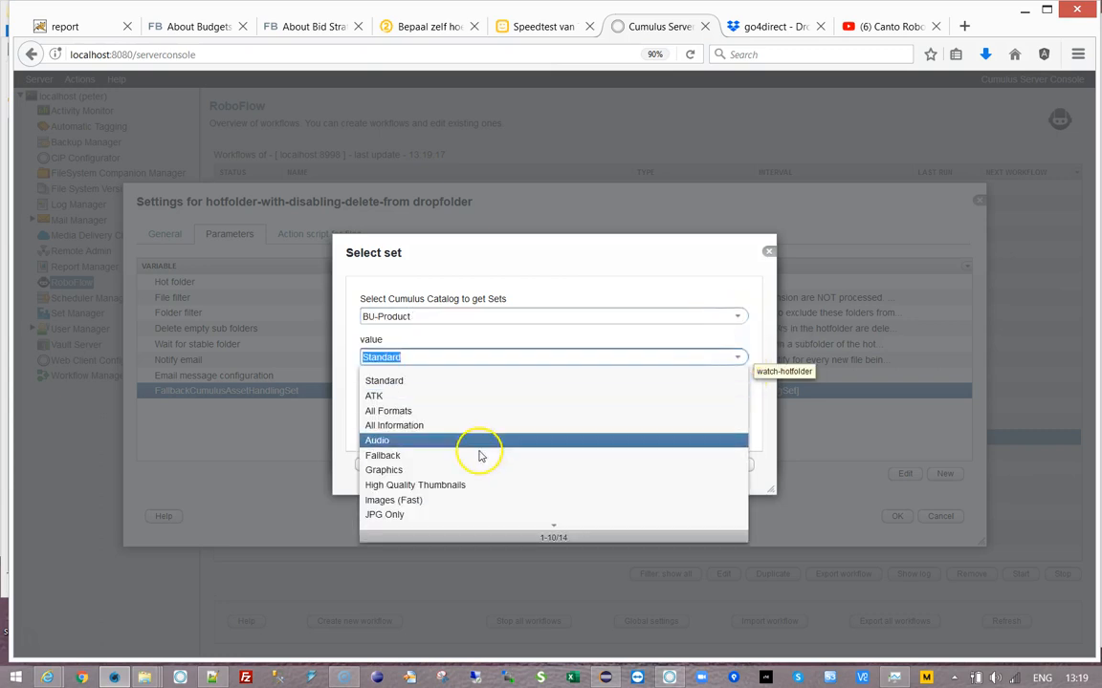
left_click(435, 514)
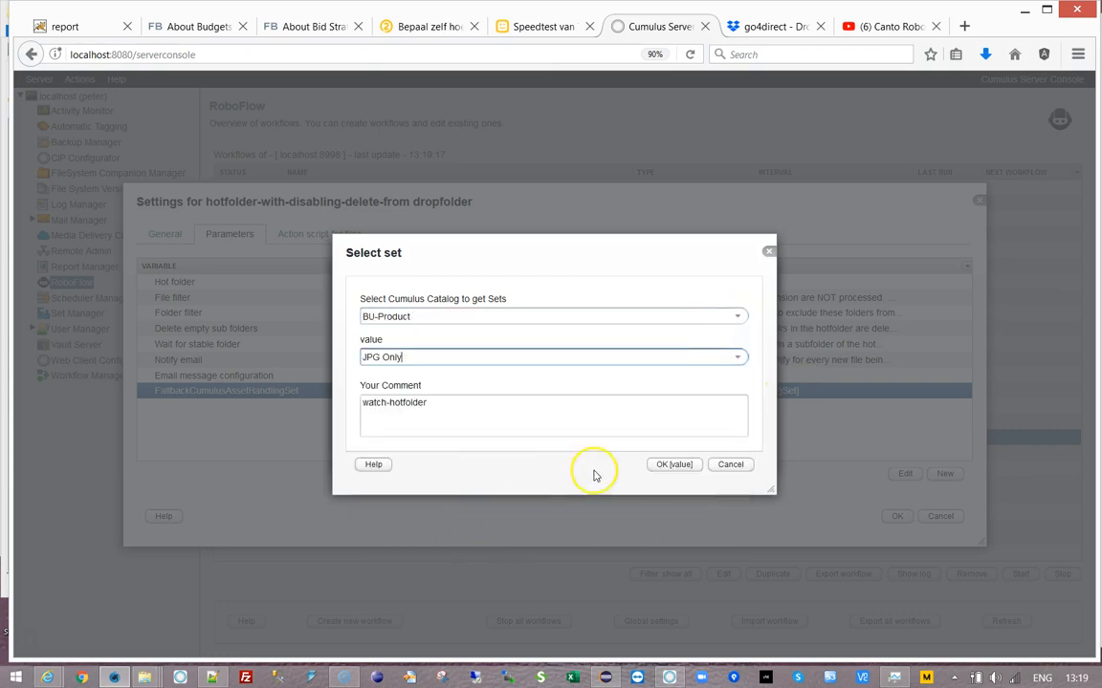
left_click(674, 464)
left_click(681, 443)
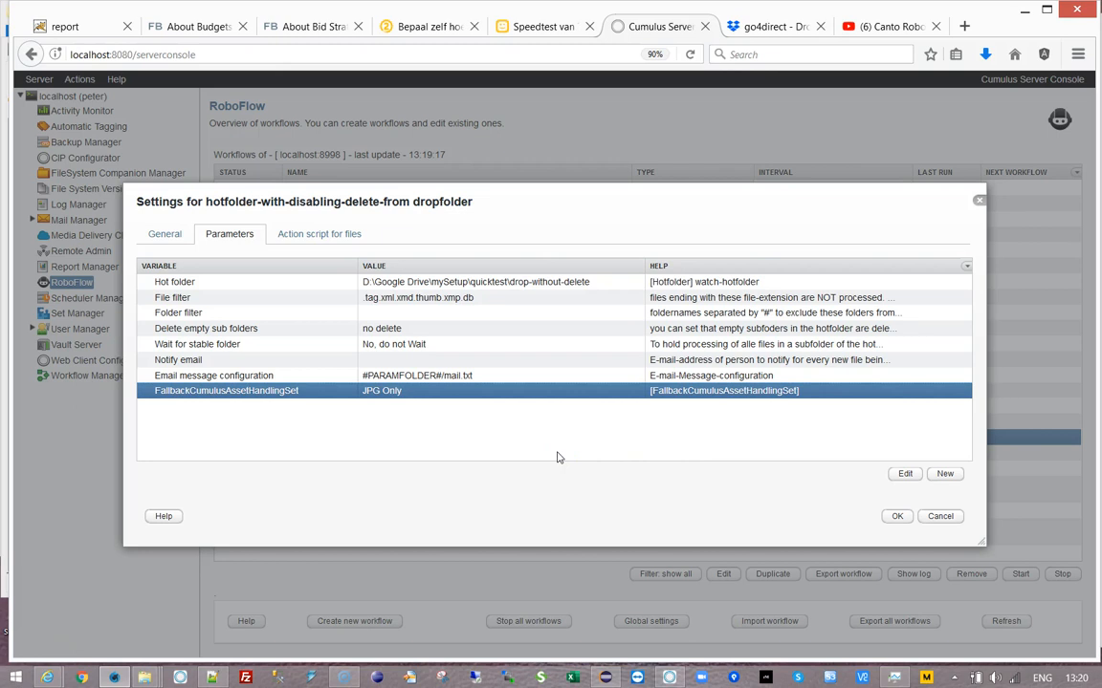
left_click(897, 516)
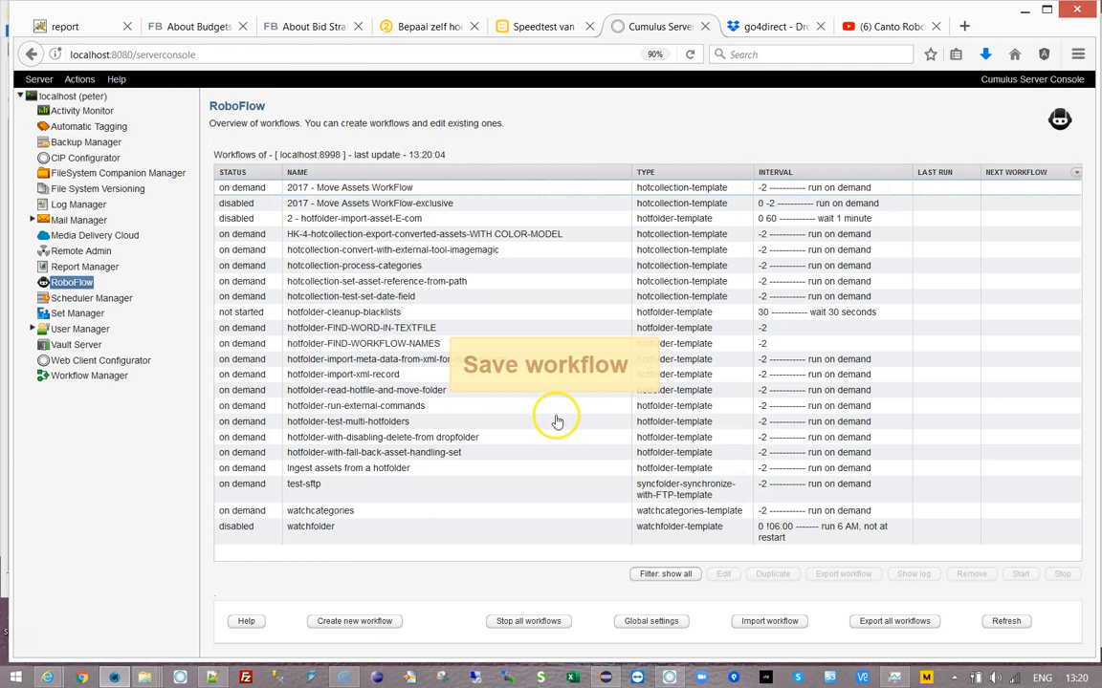
- Open the store-path-as-file step in hotfolder-cleanup-blacklists' file action script
double_click(356, 312)
left_click(231, 234)
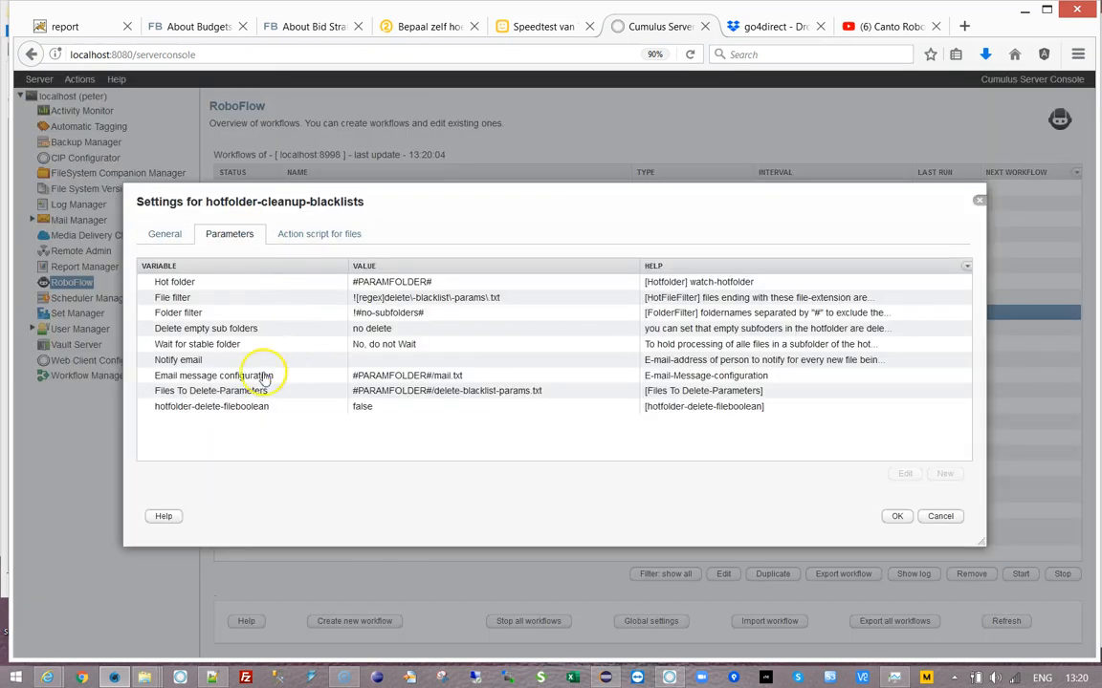
left_click(383, 391)
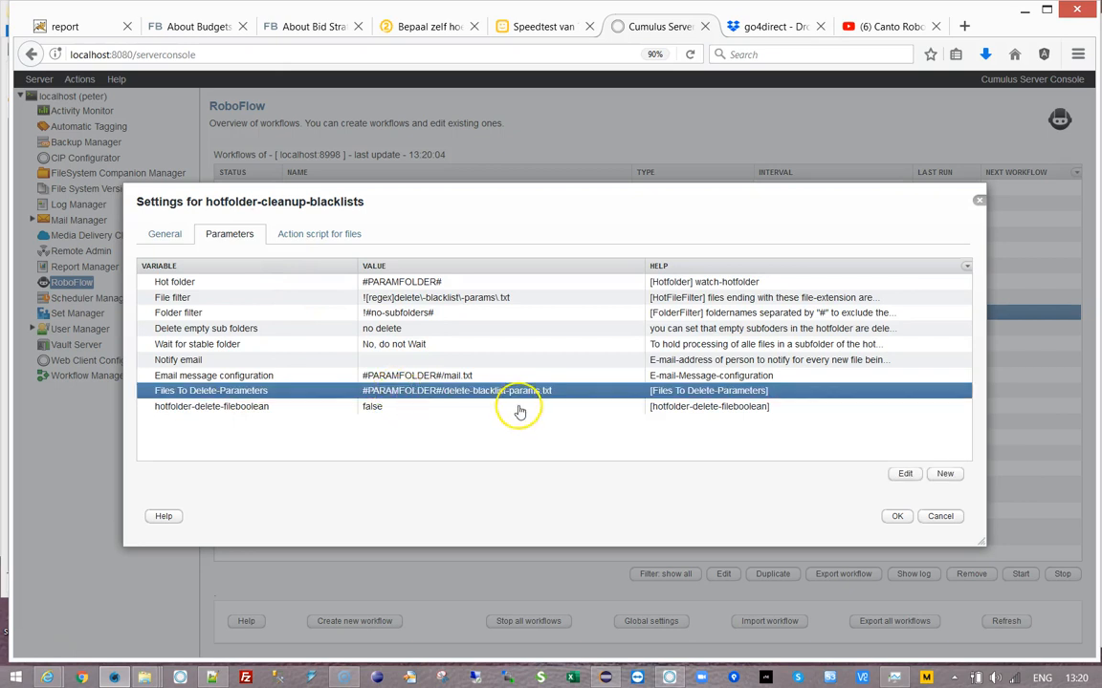
left_click(288, 233)
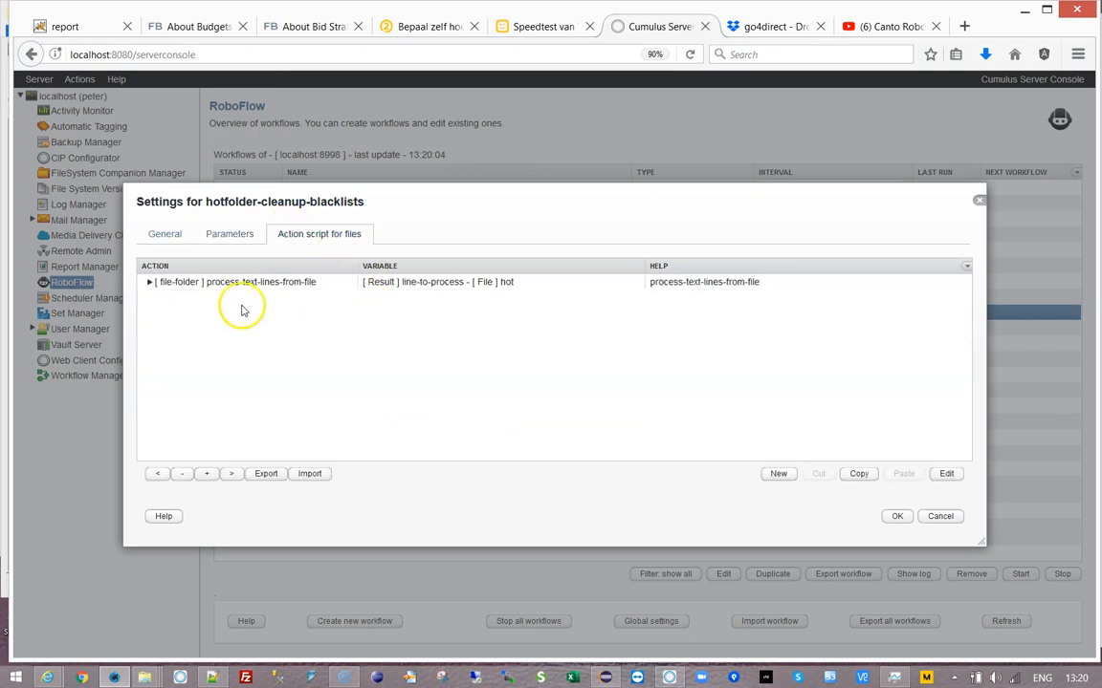
left_click(150, 283)
left_click(241, 316)
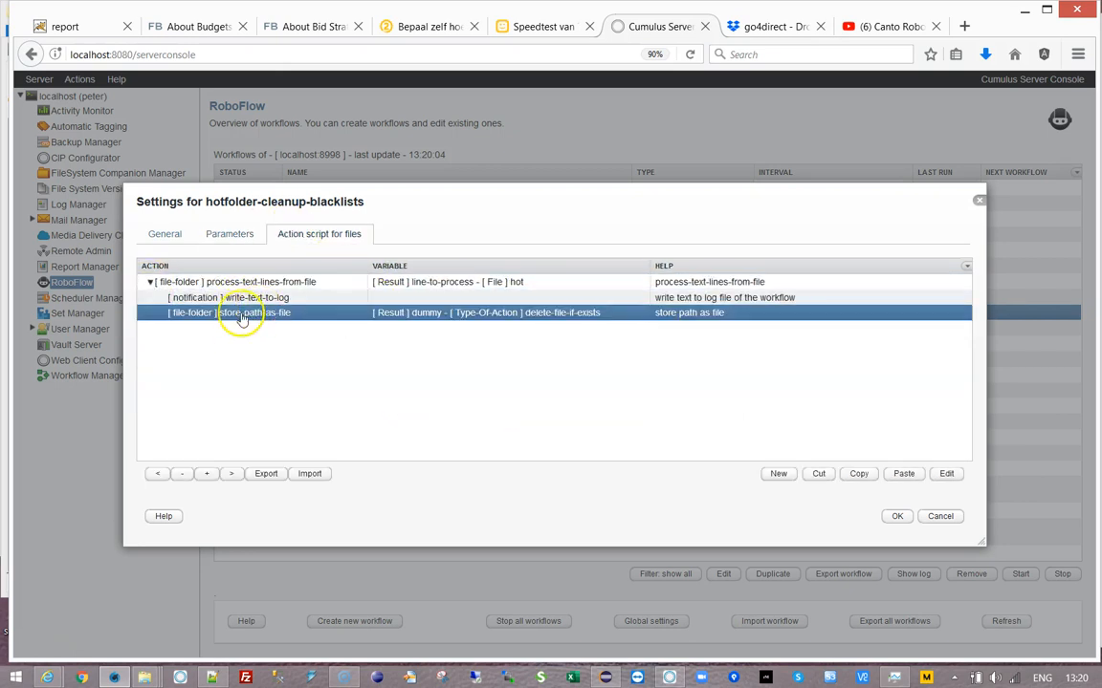
double_click(233, 319)
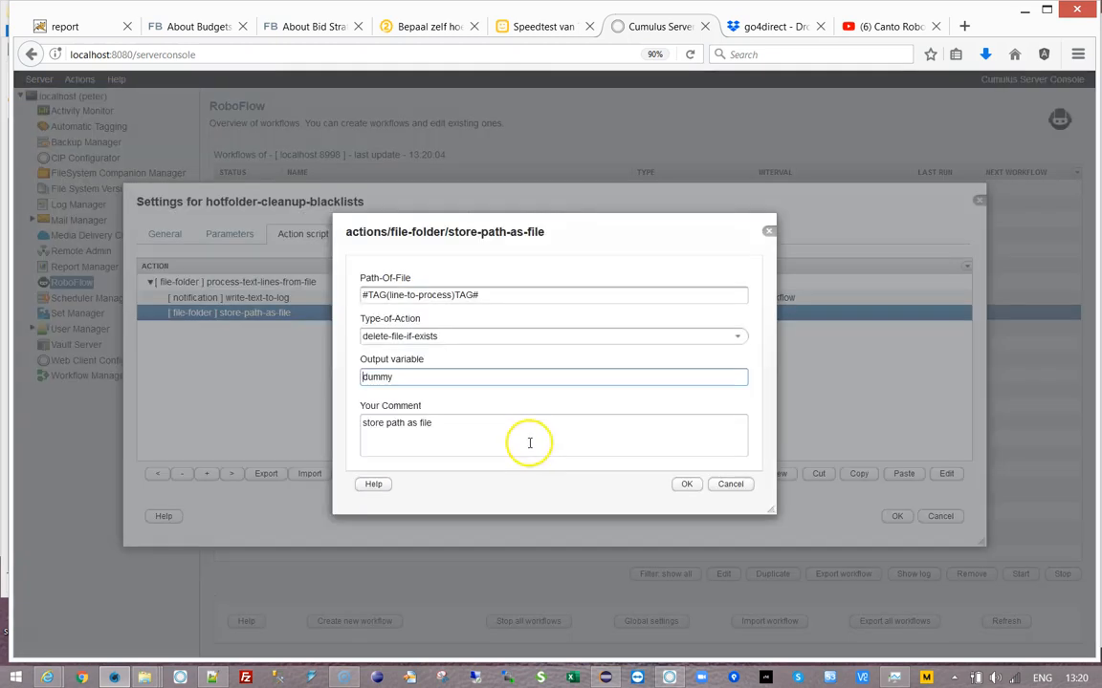
- Change the step's Type-of-Action to store-path-as-file, then start a new action
left_click(737, 340)
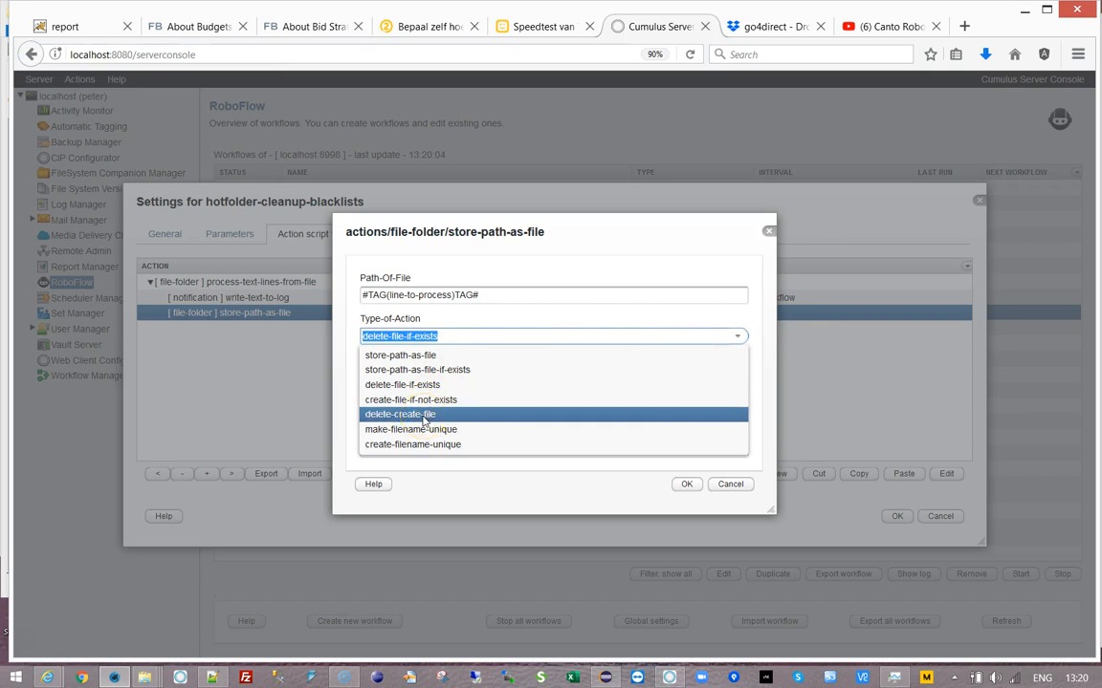
left_click(406, 354)
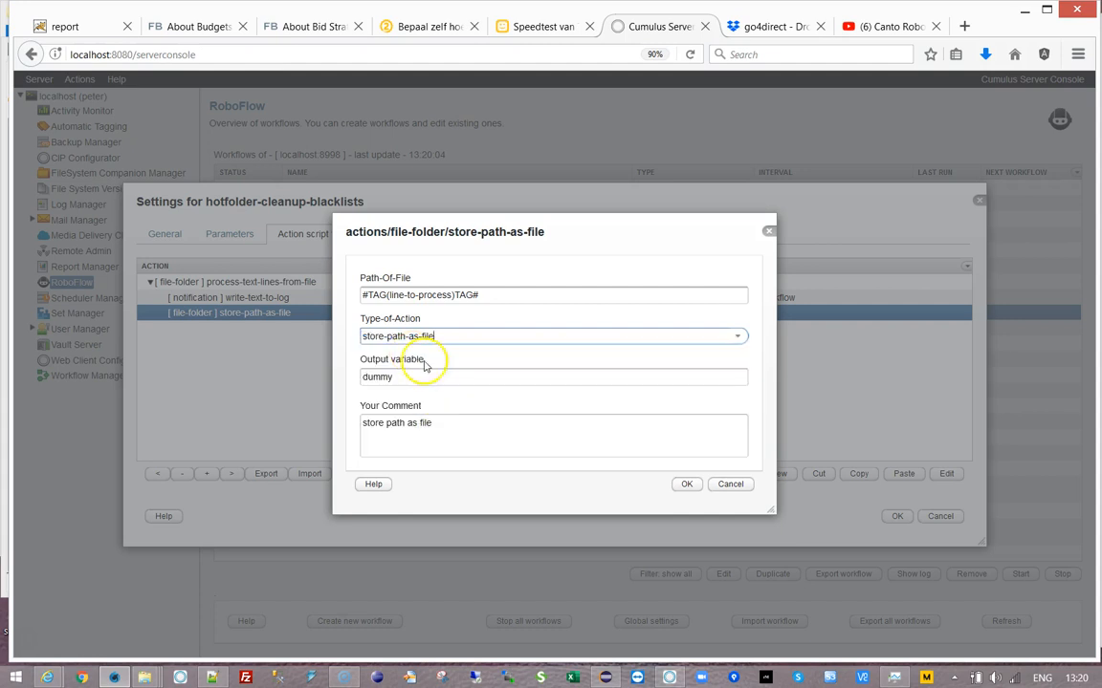
left_click(684, 487)
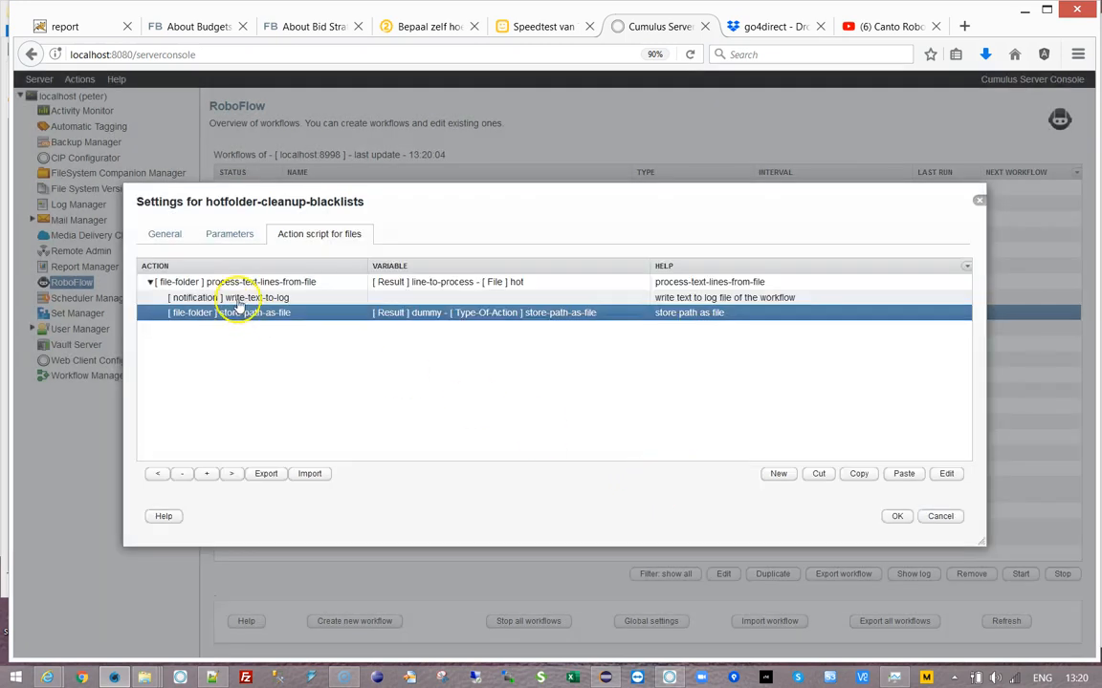
left_click(779, 475)
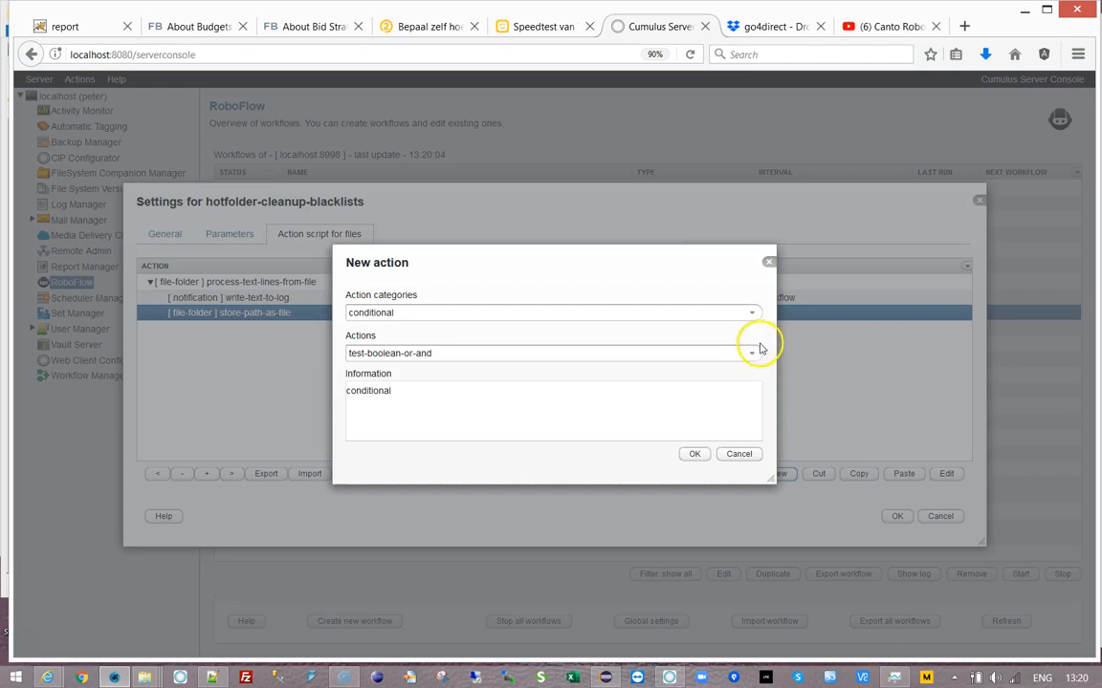
- Add a conditional test-file action that tests the file variable dummy
left_click(754, 357)
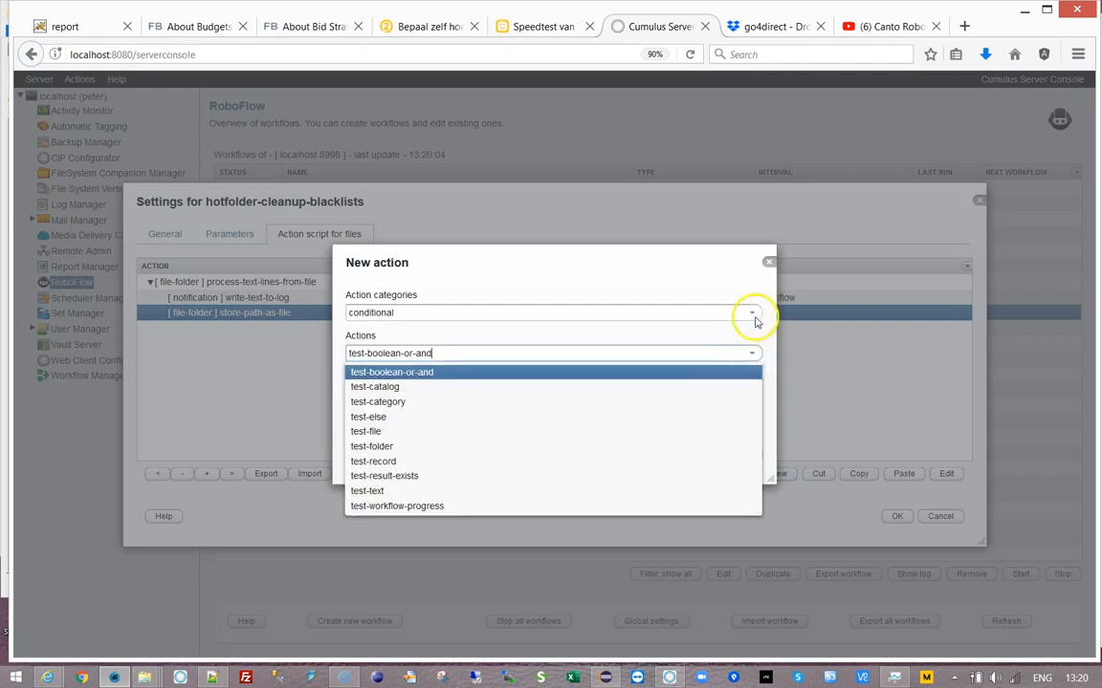
left_click(373, 431)
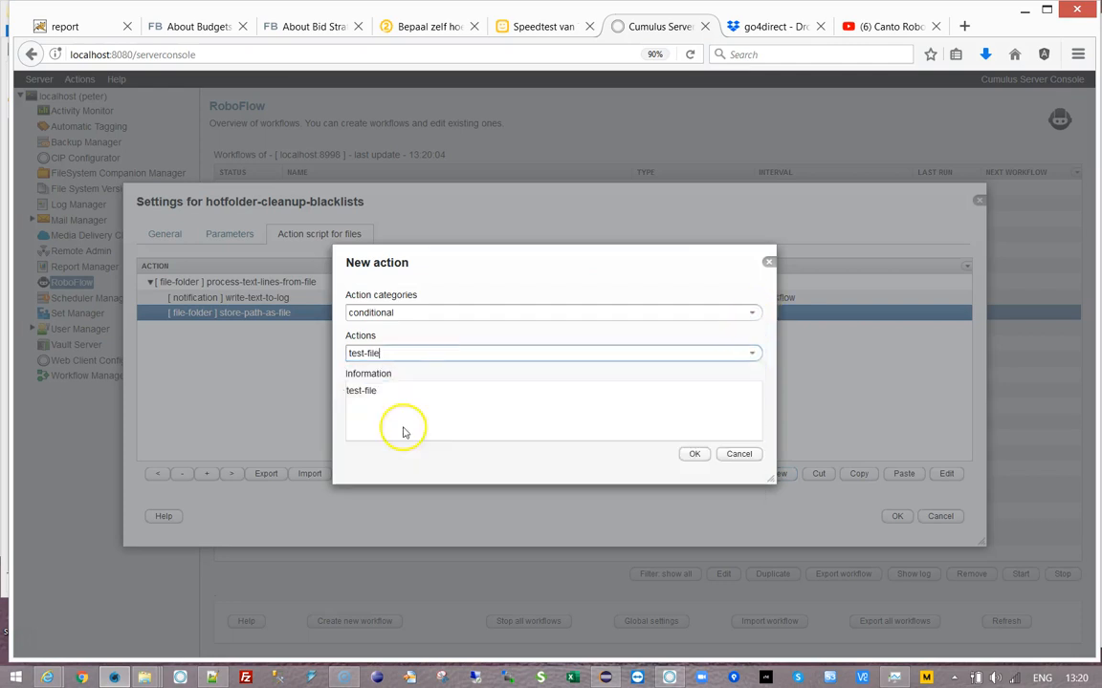
left_click(738, 276)
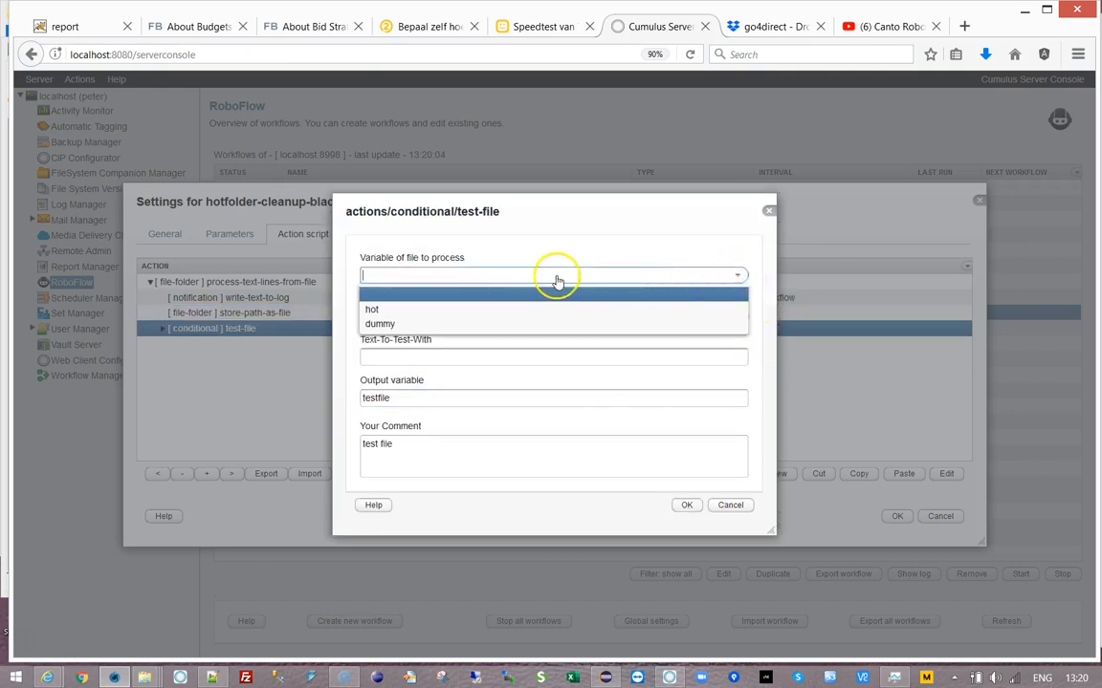
left_click(437, 310)
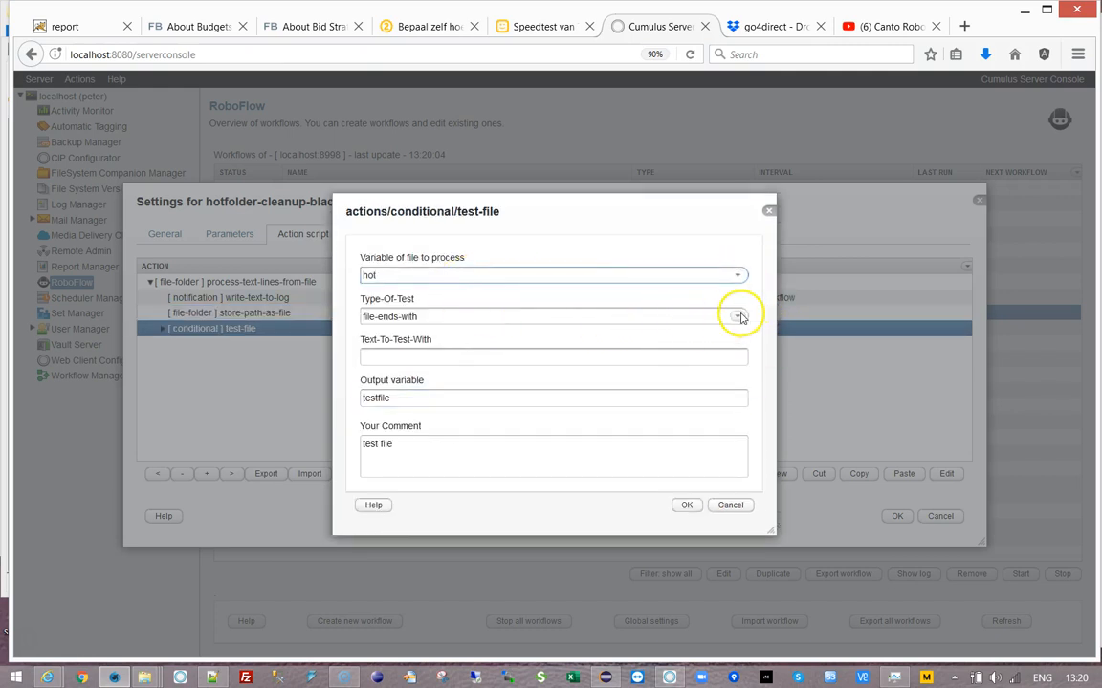
left_click(739, 282)
left_click(388, 322)
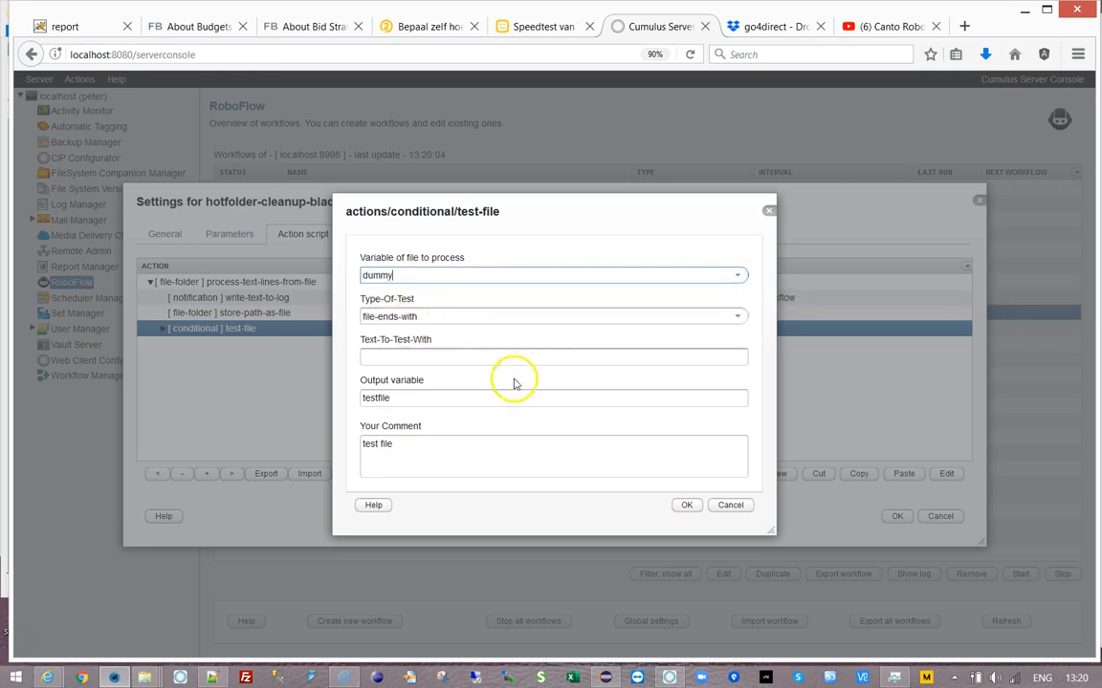
- Set the test type to file-exists and name the output and comment test-file-exists
left_click(737, 316)
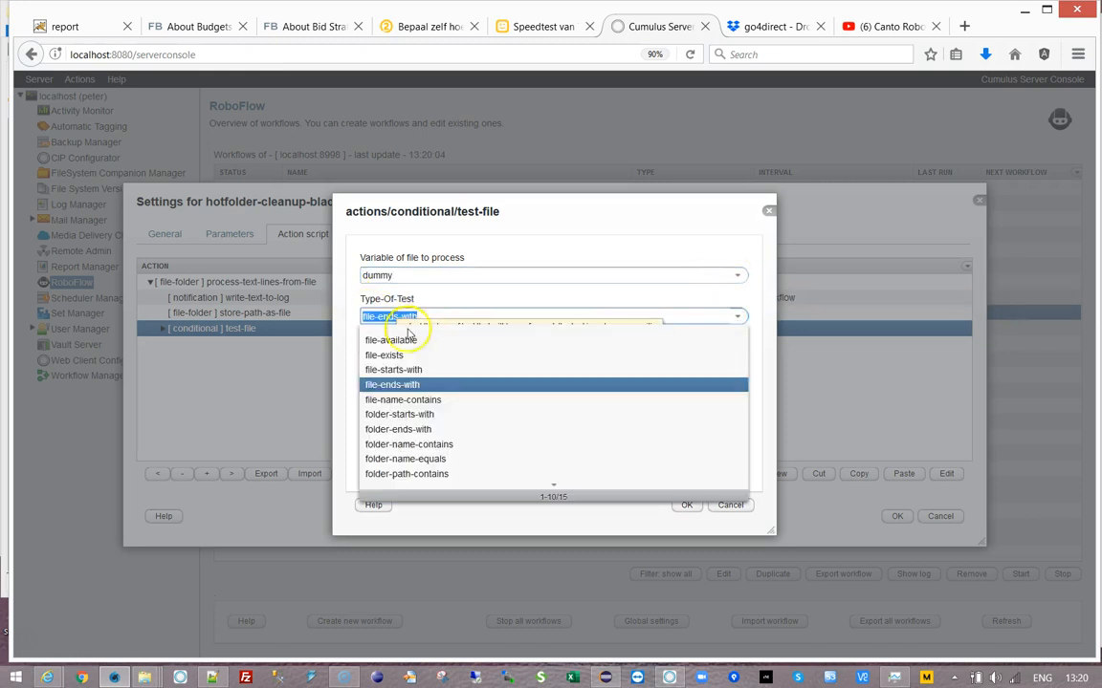
left_click(387, 355)
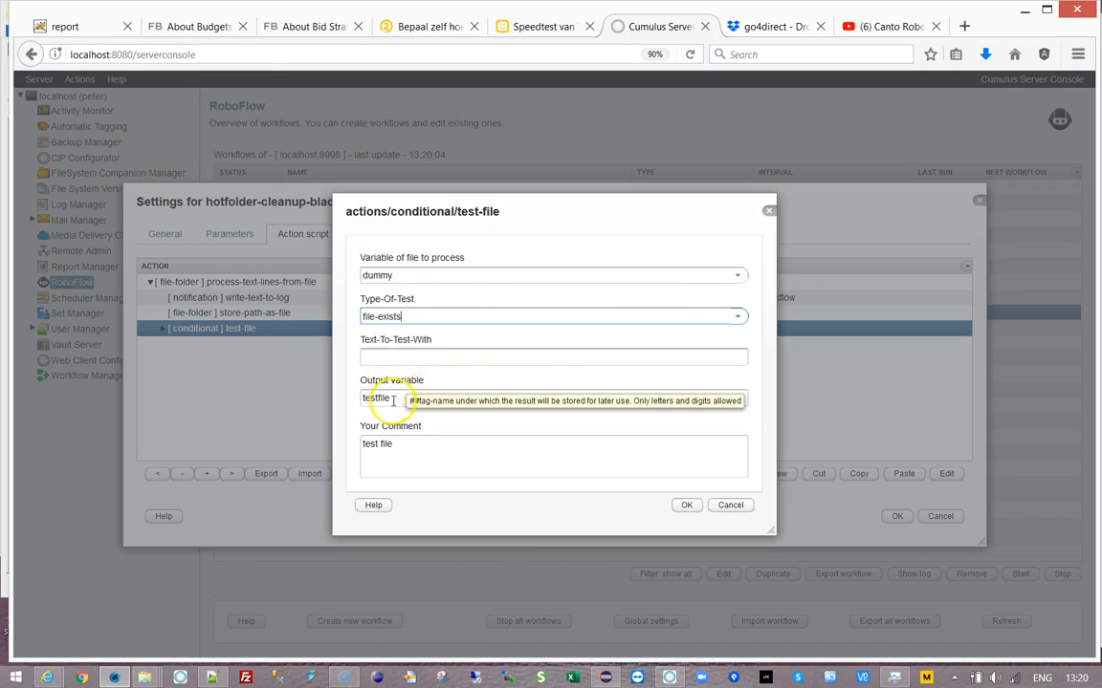
left_click(452, 398)
key("BackSpace")
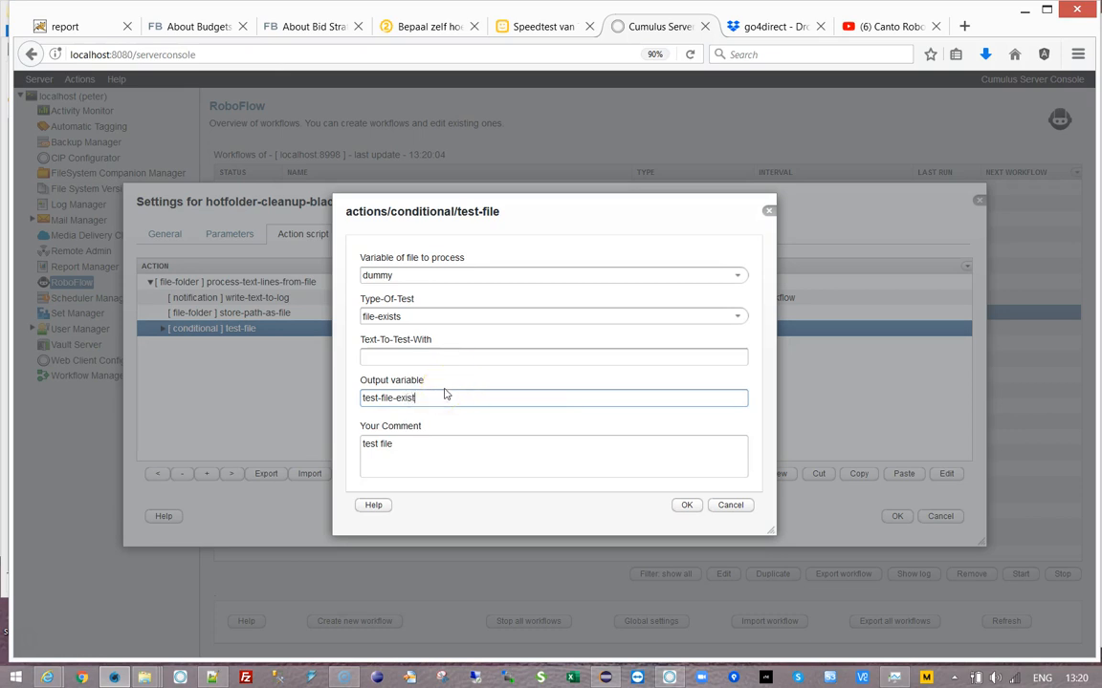
key("ctrl+a")
key("ctrl+c")
left_click(496, 457)
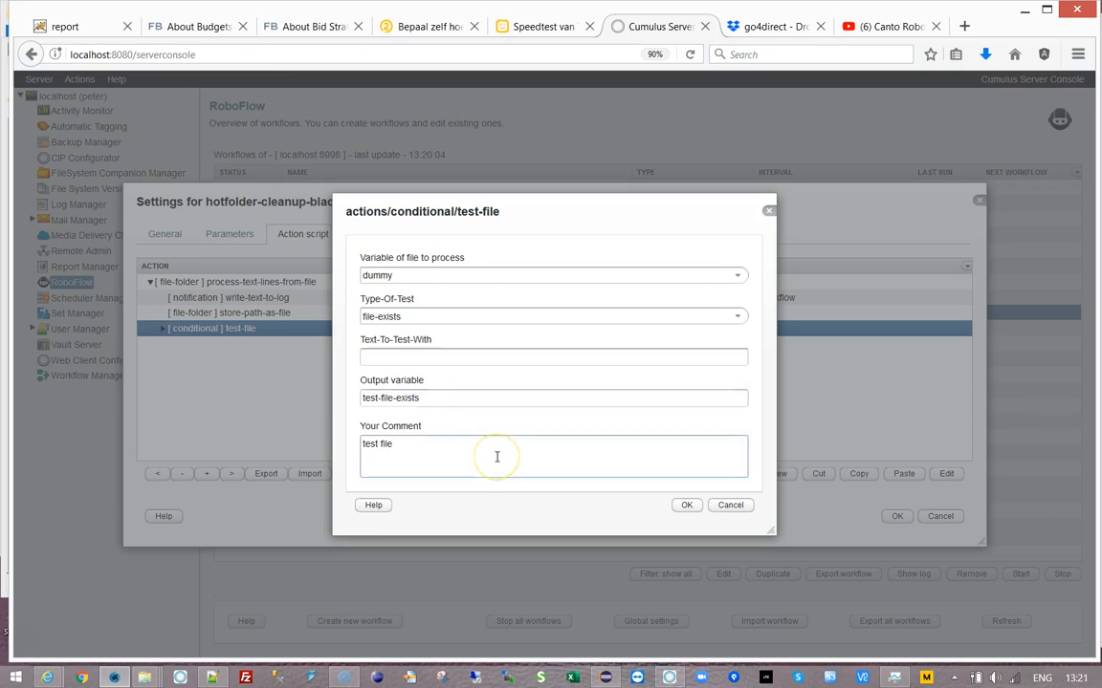
key("ctrl+v")
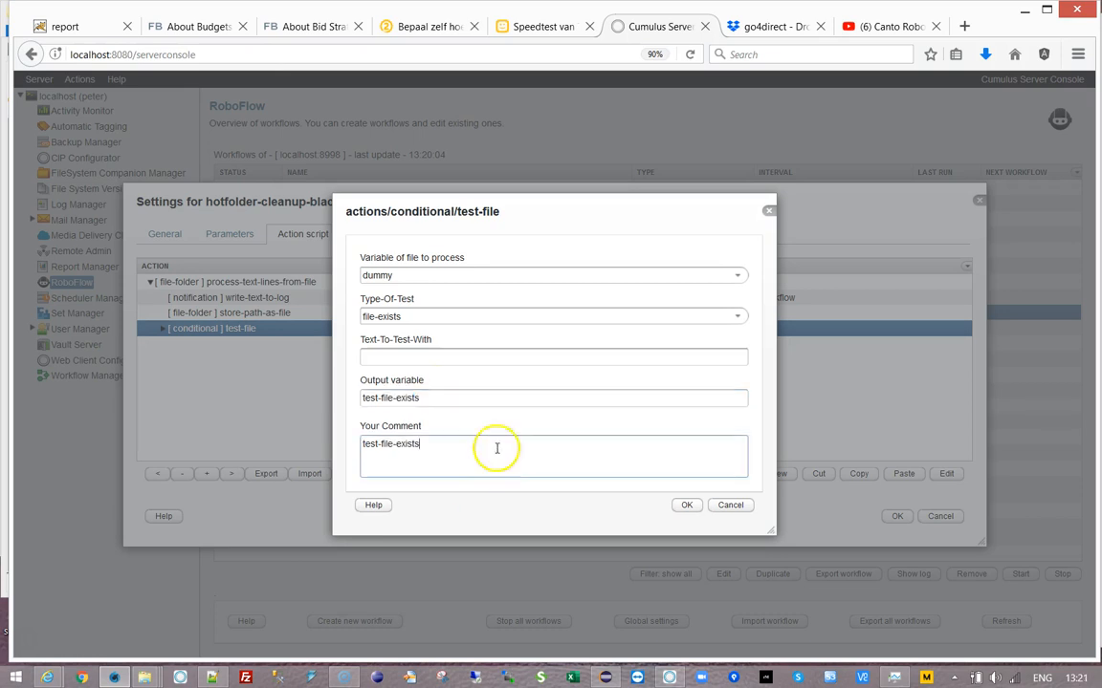
left_click(685, 505)
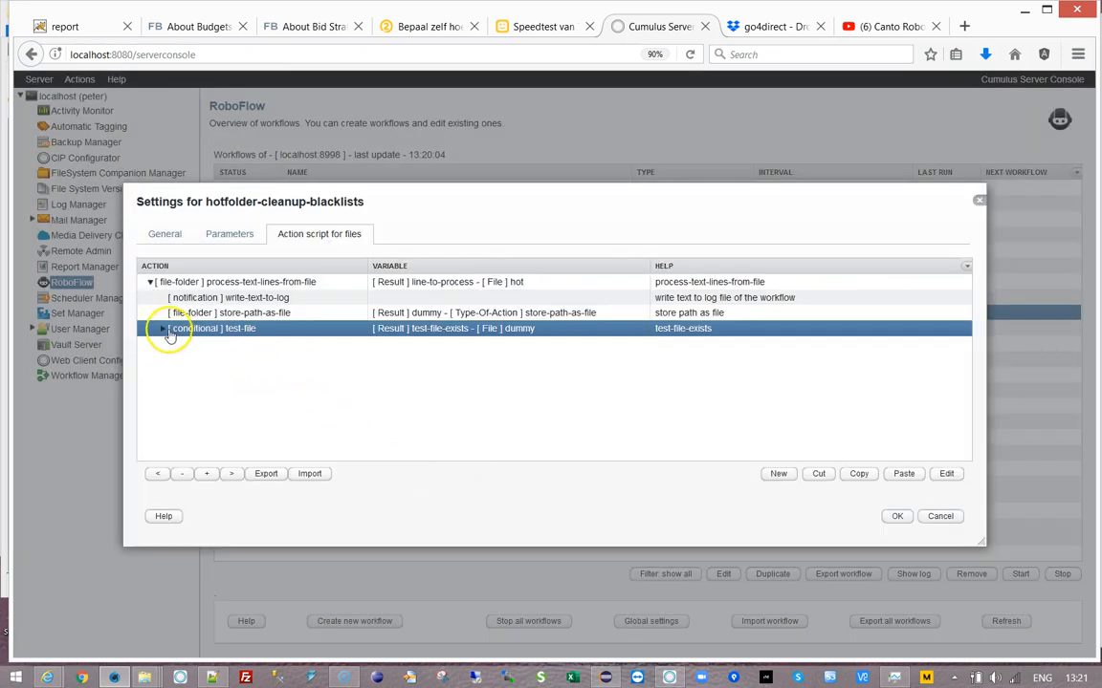
- Cut the write-text-to-log action and paste it under the test-file condition
left_click(229, 297)
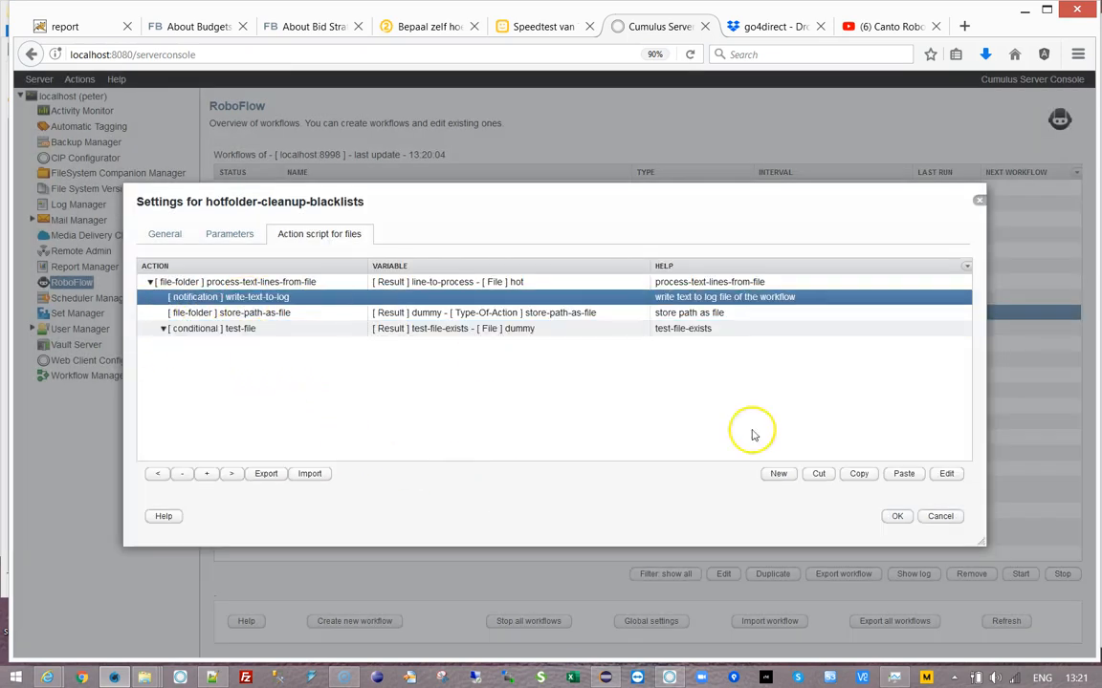
left_click(818, 473)
left_click(266, 313)
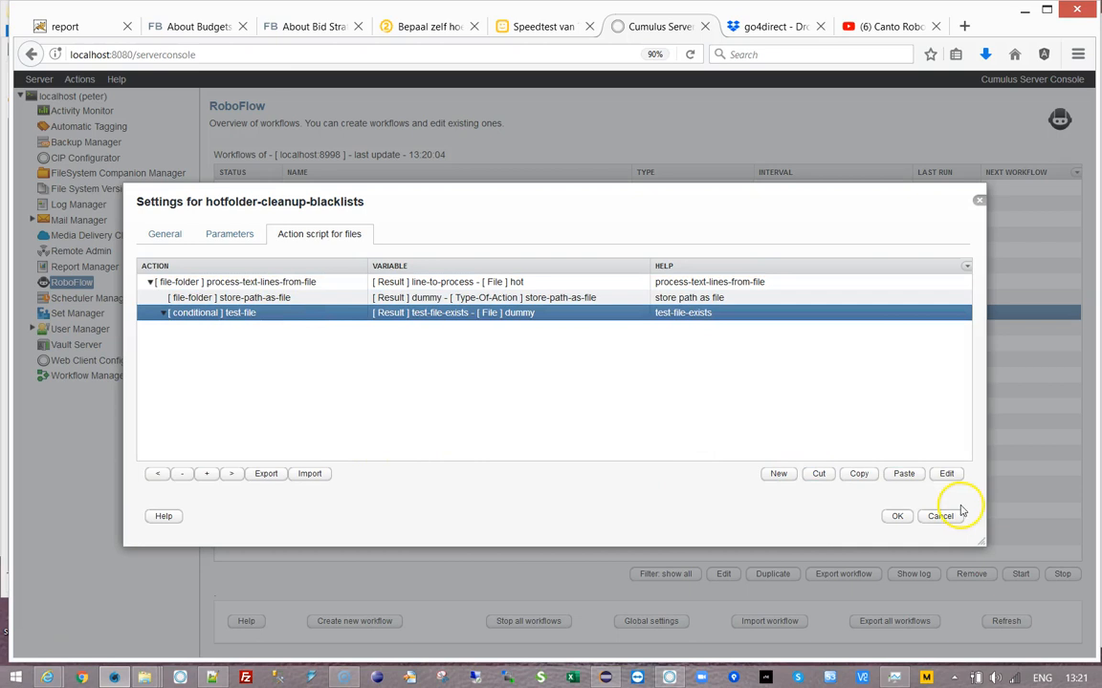
left_click(904, 473)
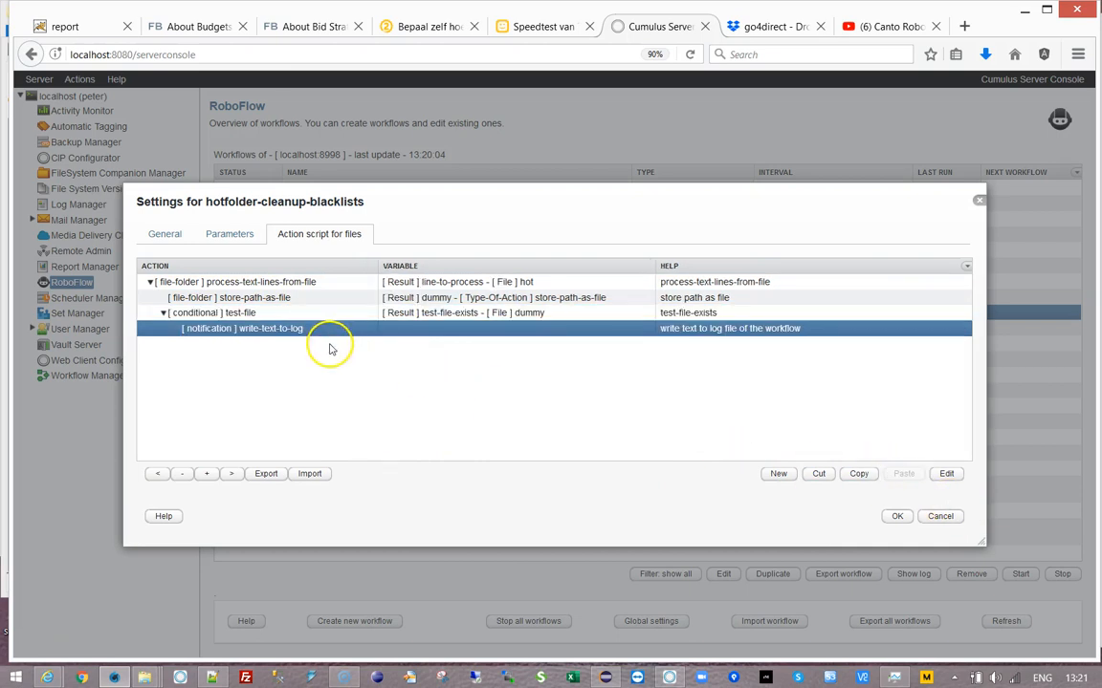
- Add a file-folder delete-file action that deletes the dummy file
left_click(770, 475)
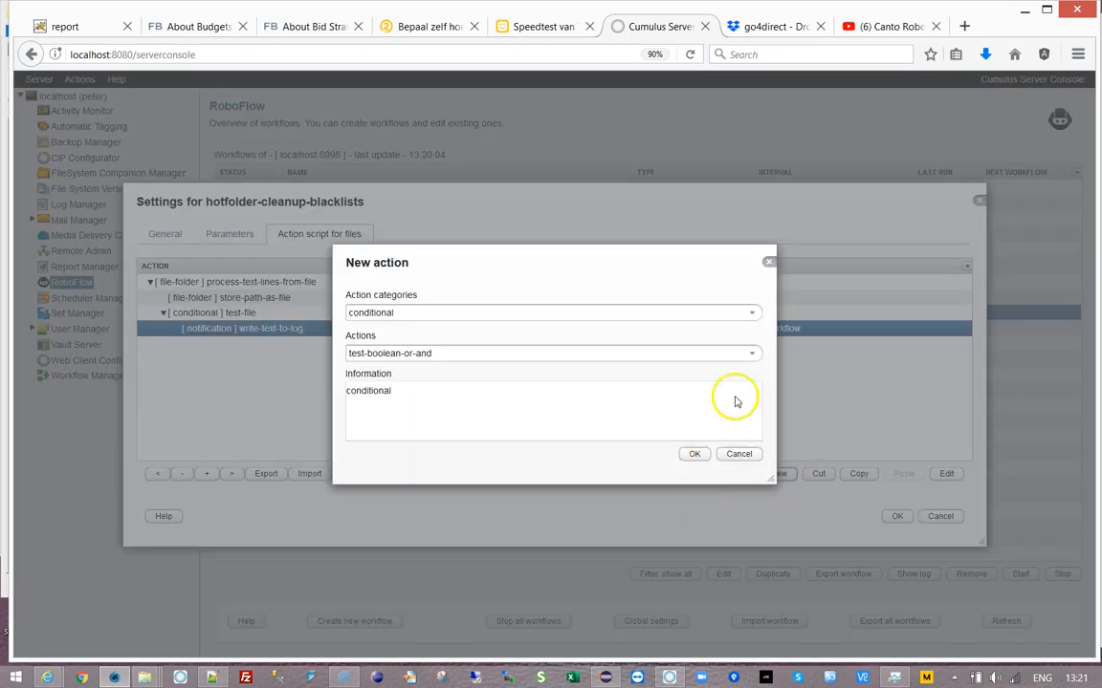
left_click(752, 315)
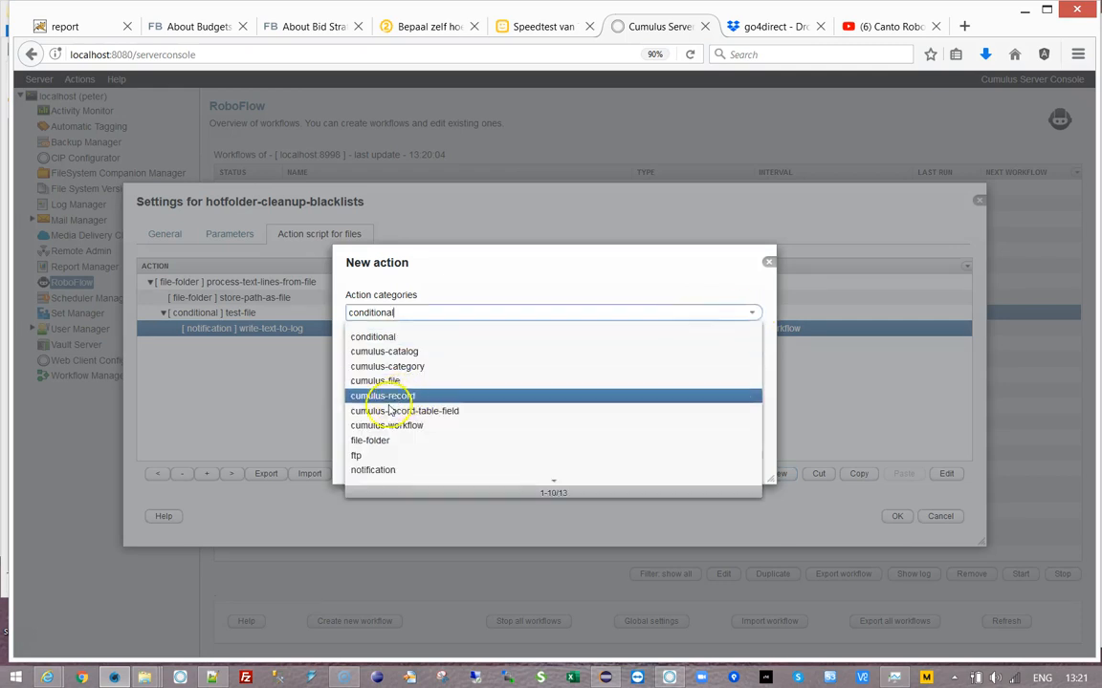
left_click(393, 443)
left_click(752, 354)
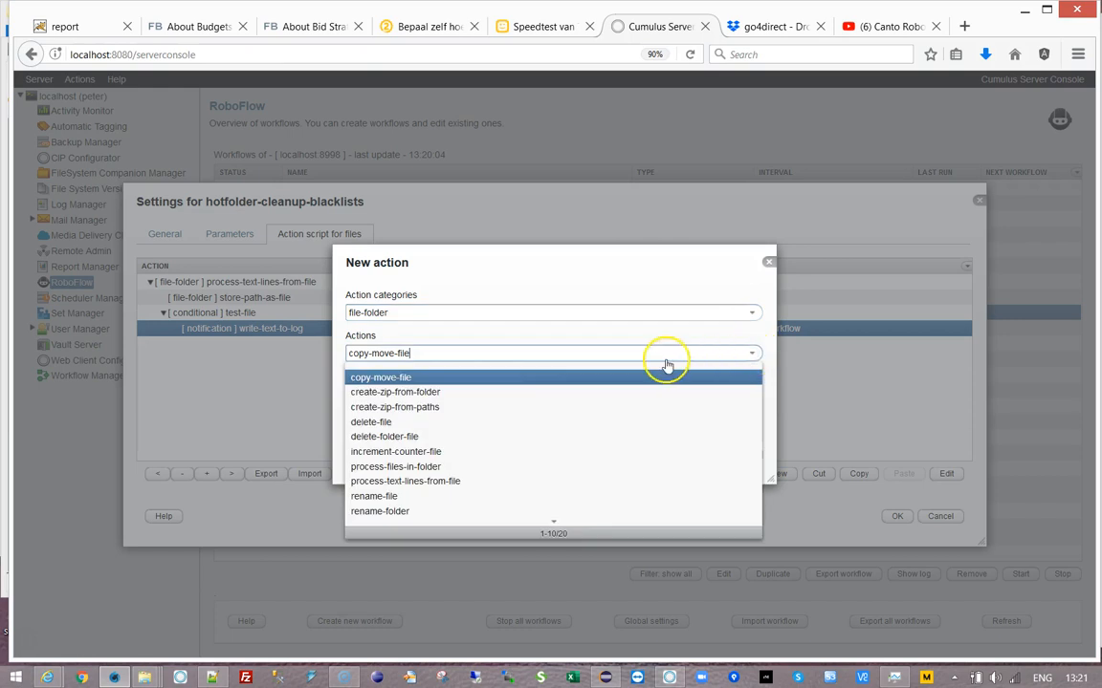
left_click(389, 427)
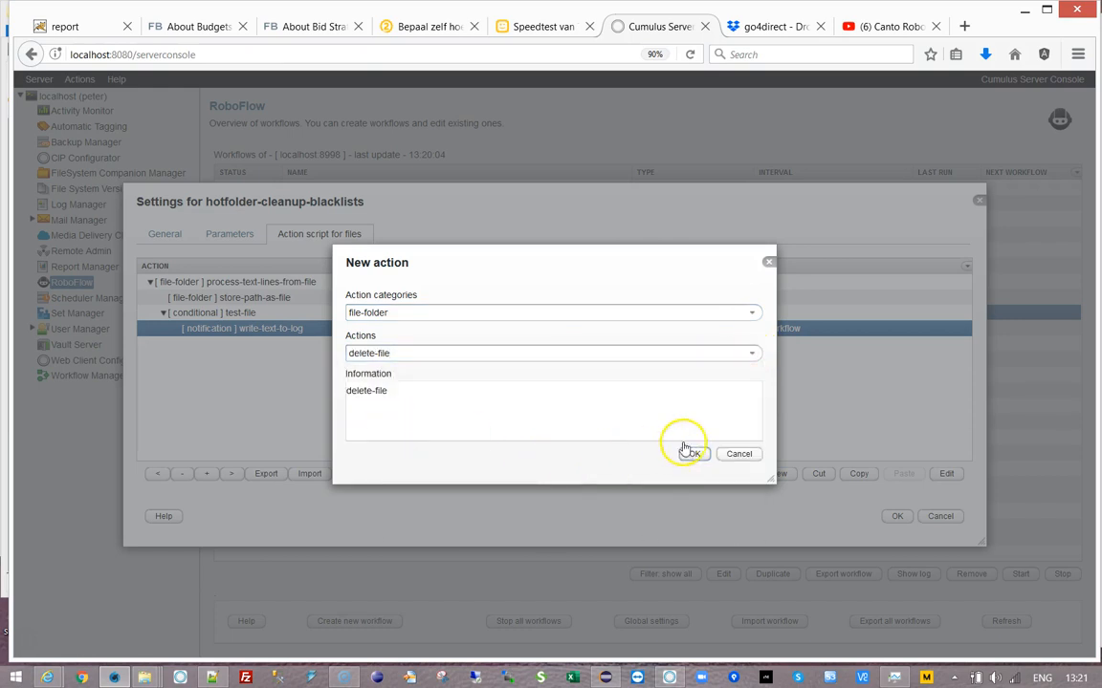
left_click(686, 449)
left_click(734, 338)
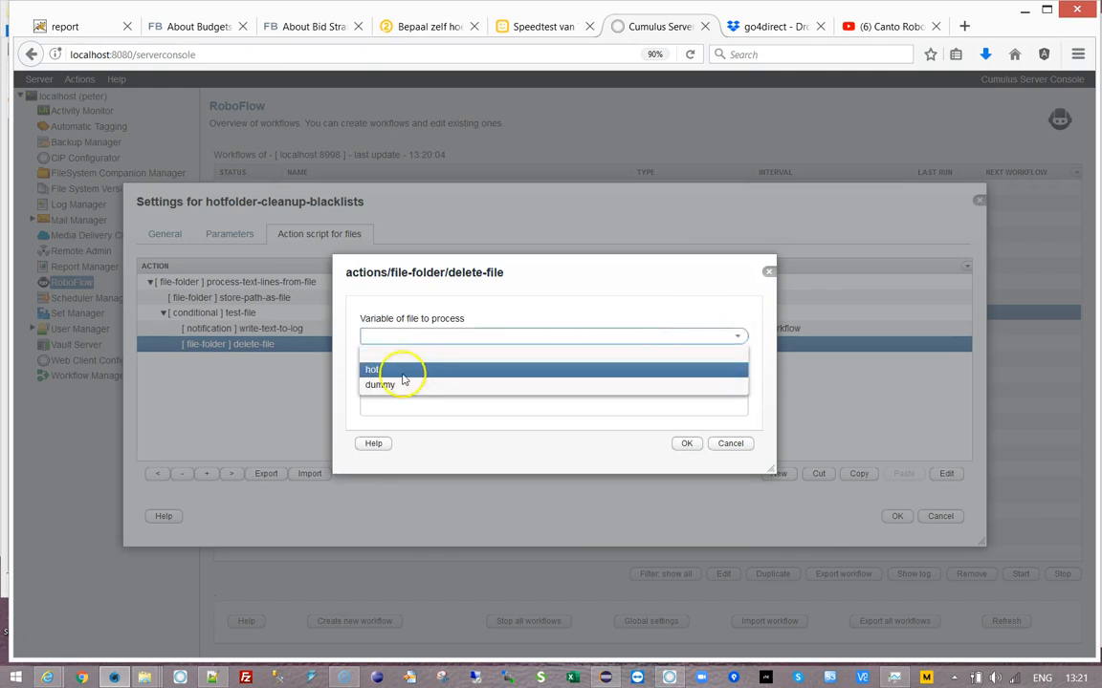
left_click(405, 385)
left_click(687, 444)
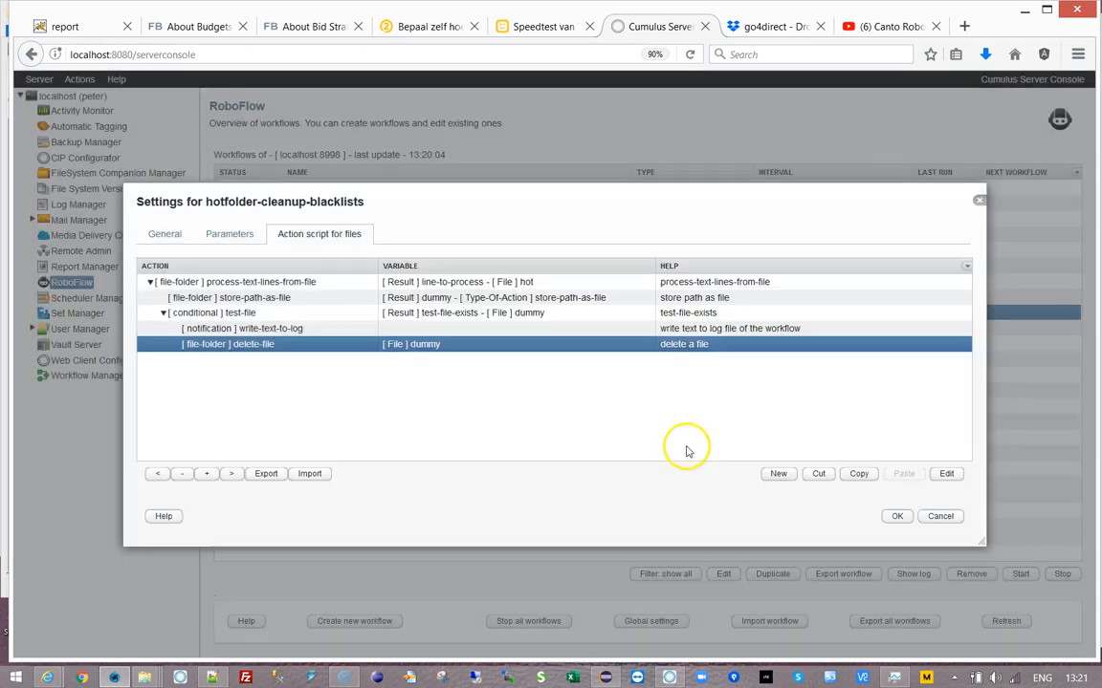
left_click(312, 330)
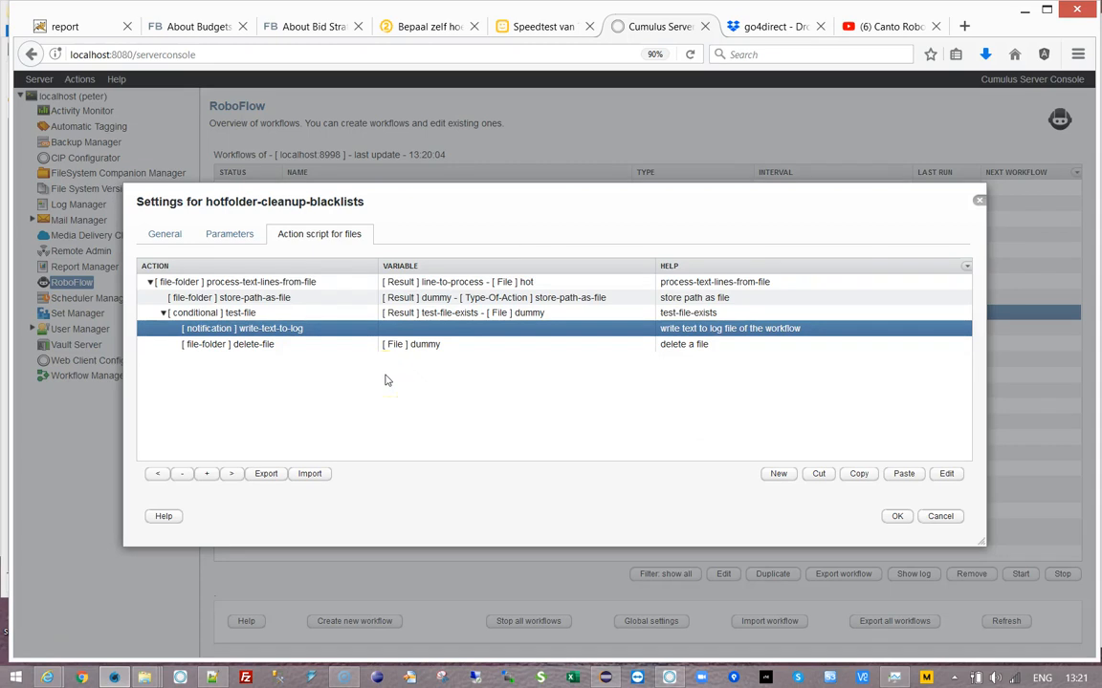
- Create a 'Notify Blacklist' workflow parameter and store the contact's e-mail address as its value
left_click(230, 234)
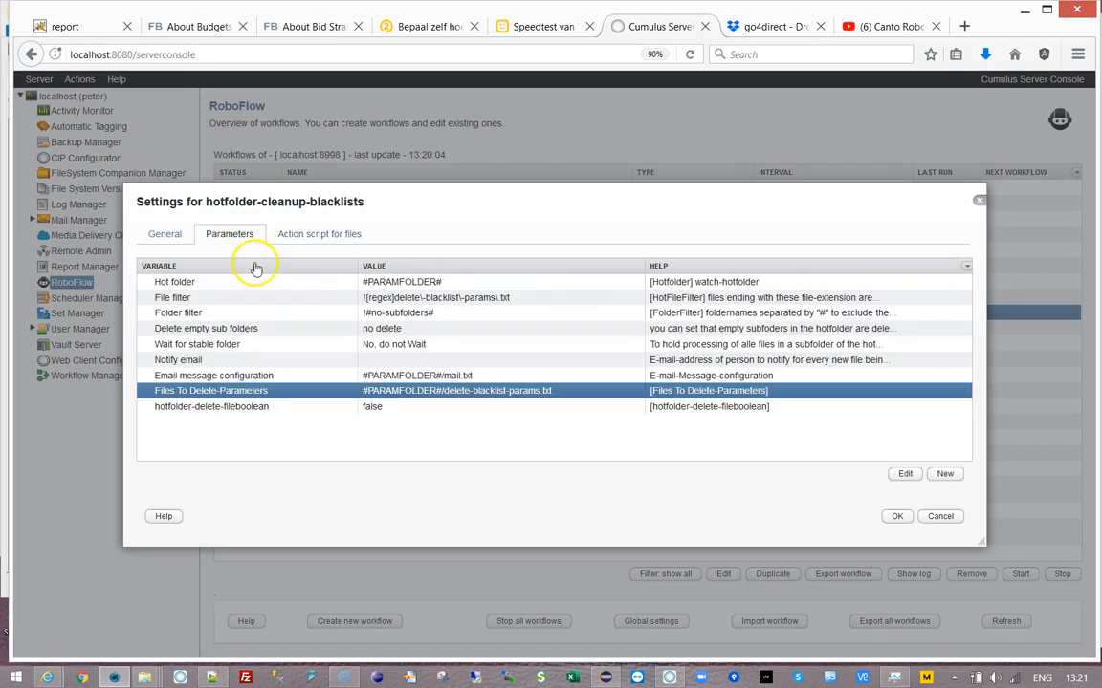
left_click(239, 408)
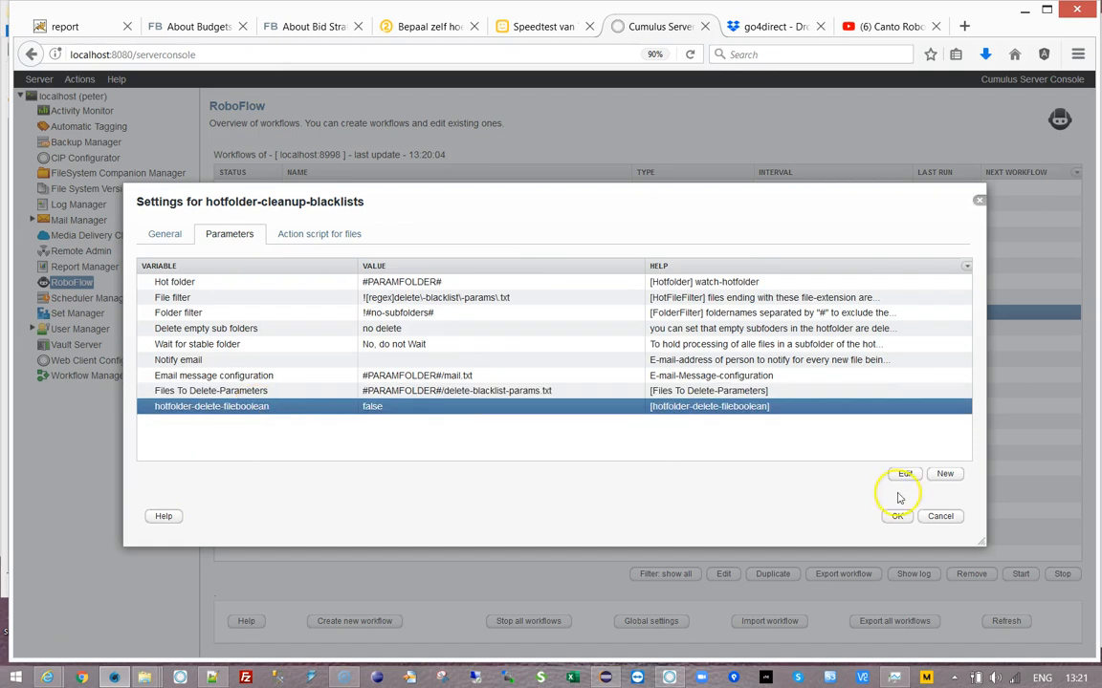
left_click(942, 474)
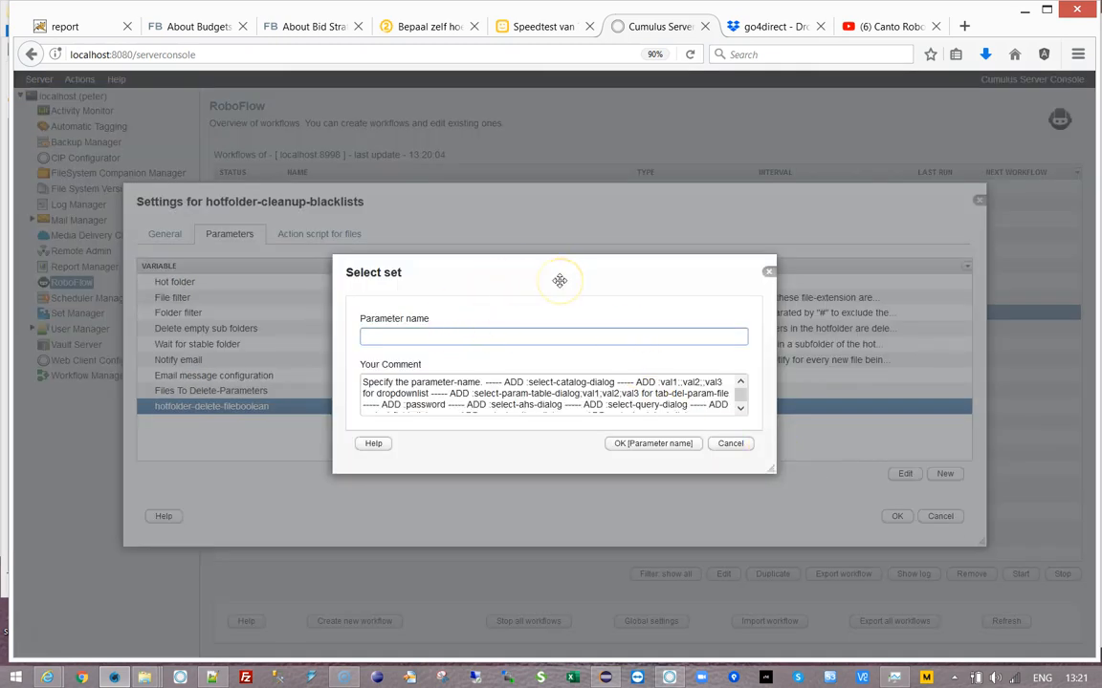
type("Notify Blacklist")
key("ctrl+a")
key("ctrl+c")
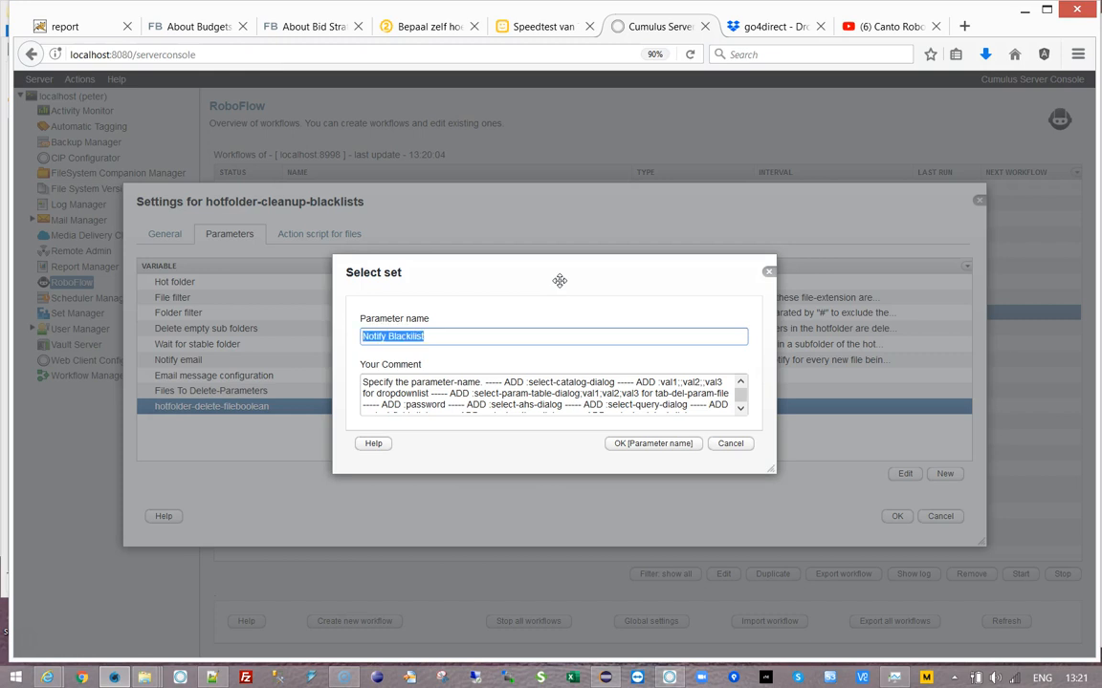
left_click(624, 446)
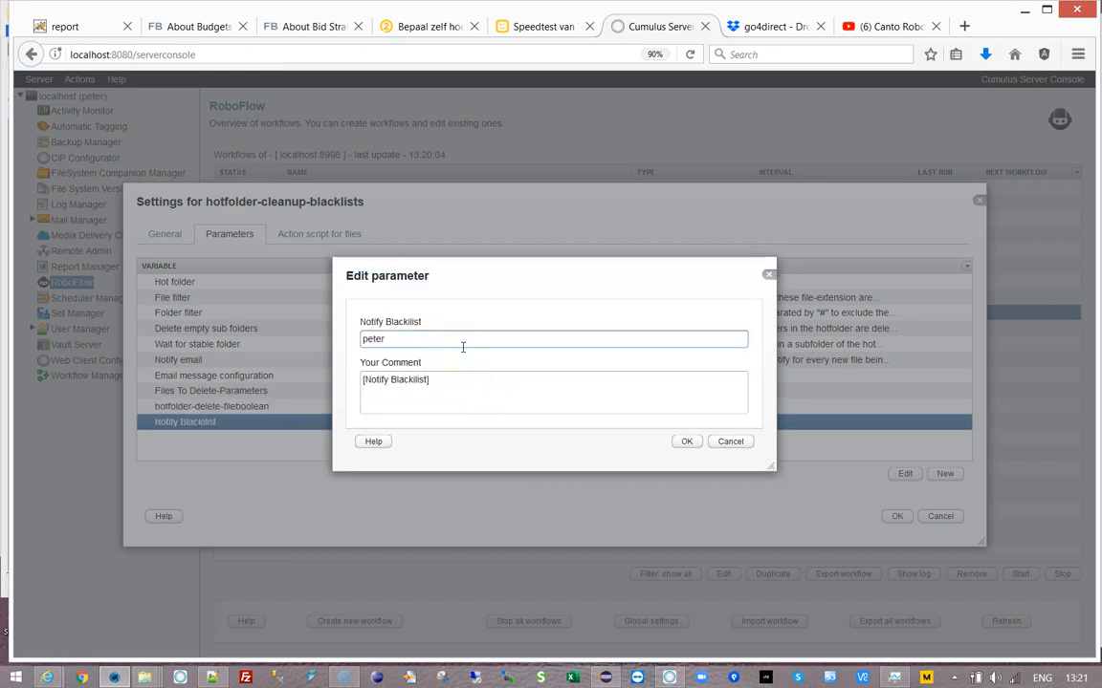
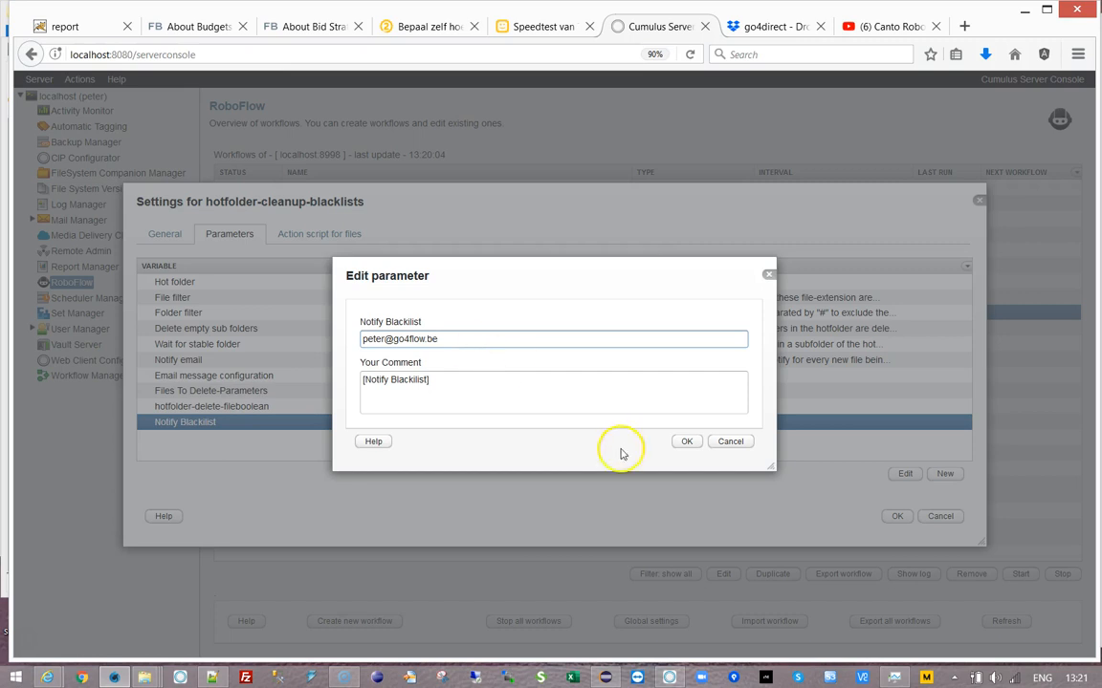
left_click(679, 442)
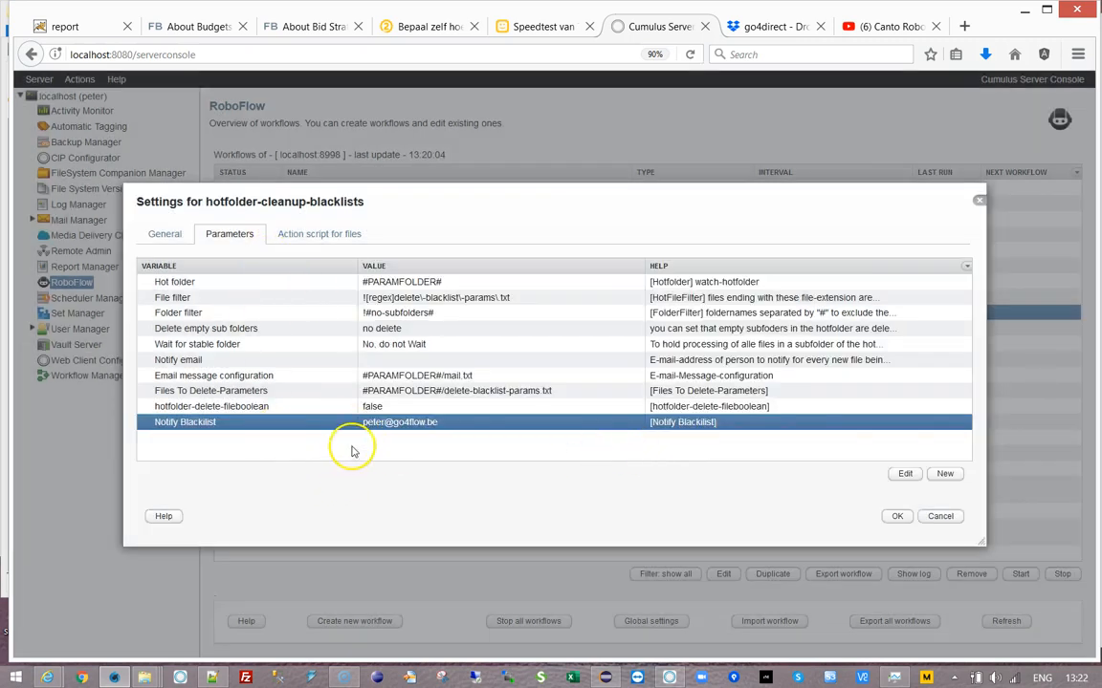
left_click(290, 235)
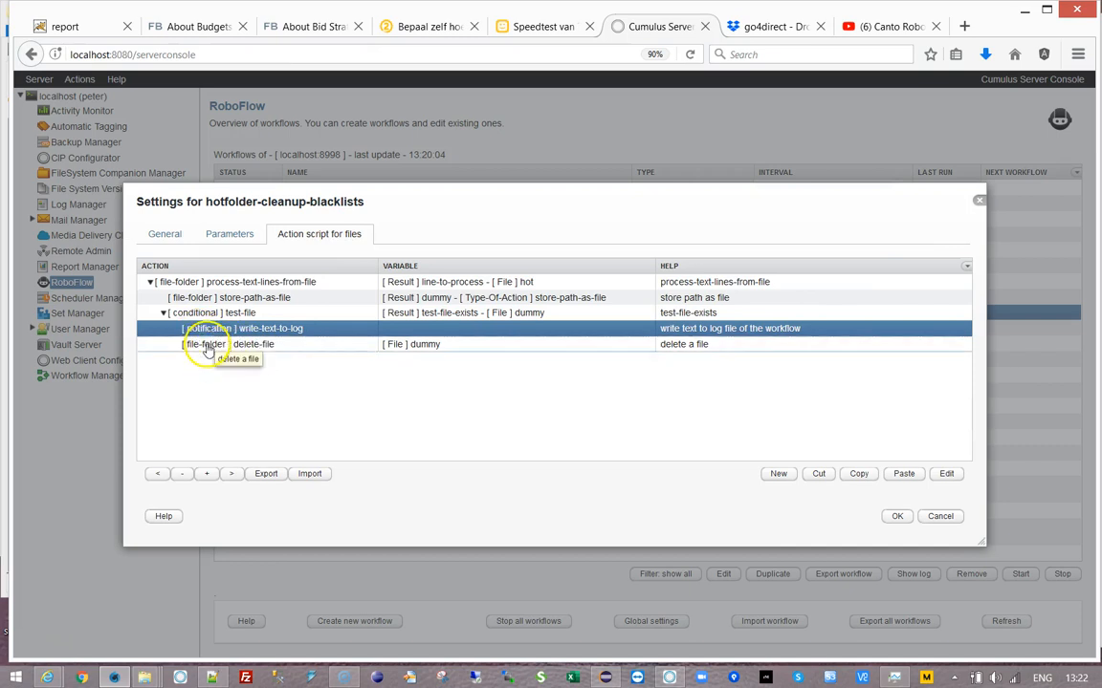
- Add a notification send-email action after the delete-file step
left_click(209, 346)
left_click(779, 475)
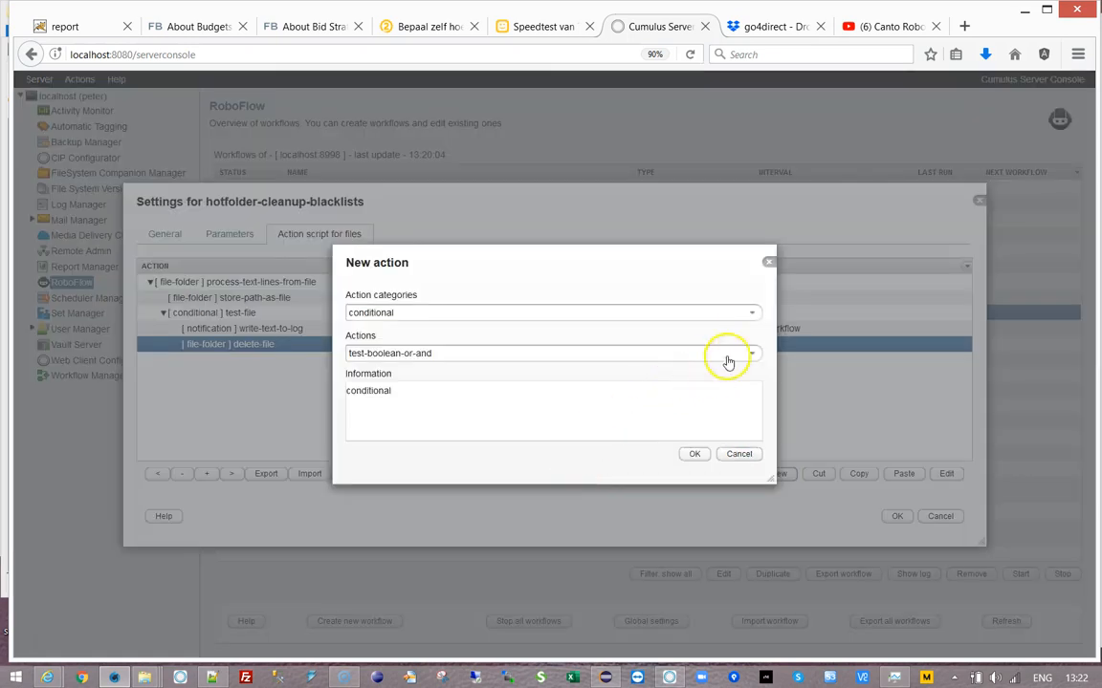
left_click(752, 314)
left_click(420, 470)
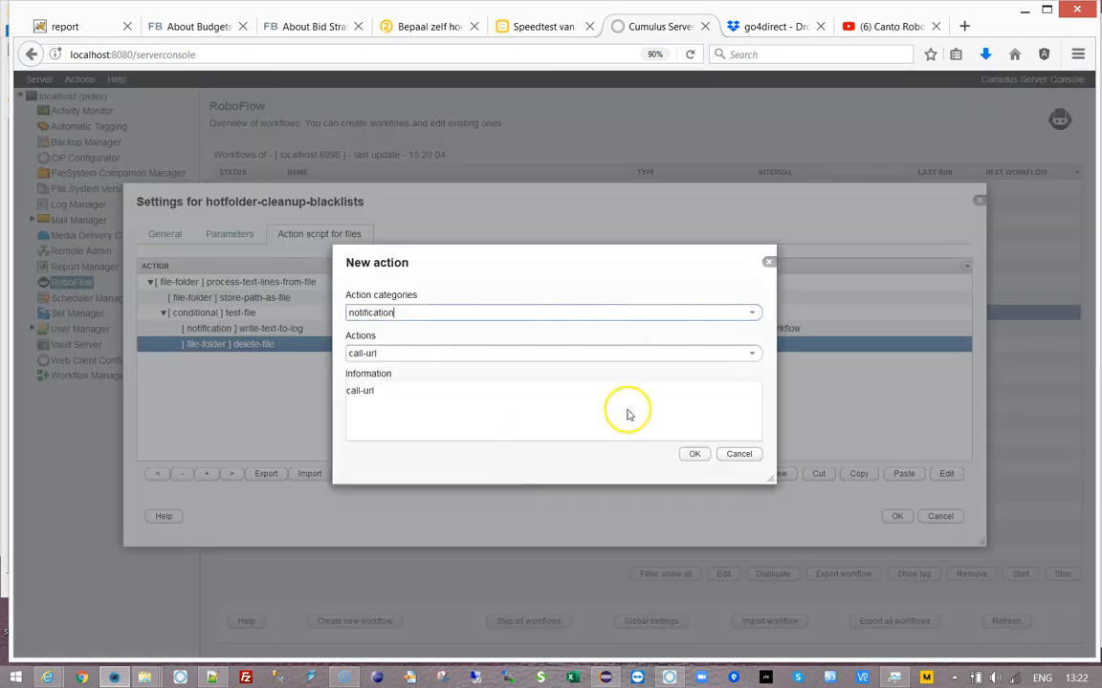
left_click(751, 354)
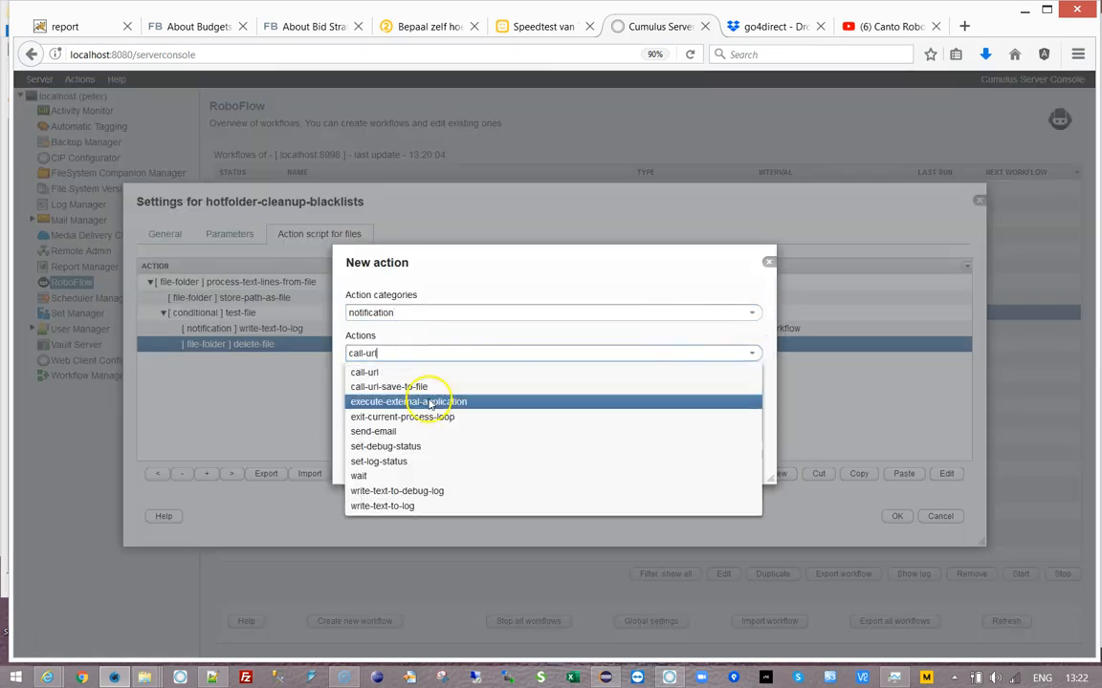
left_click(373, 431)
left_click(694, 454)
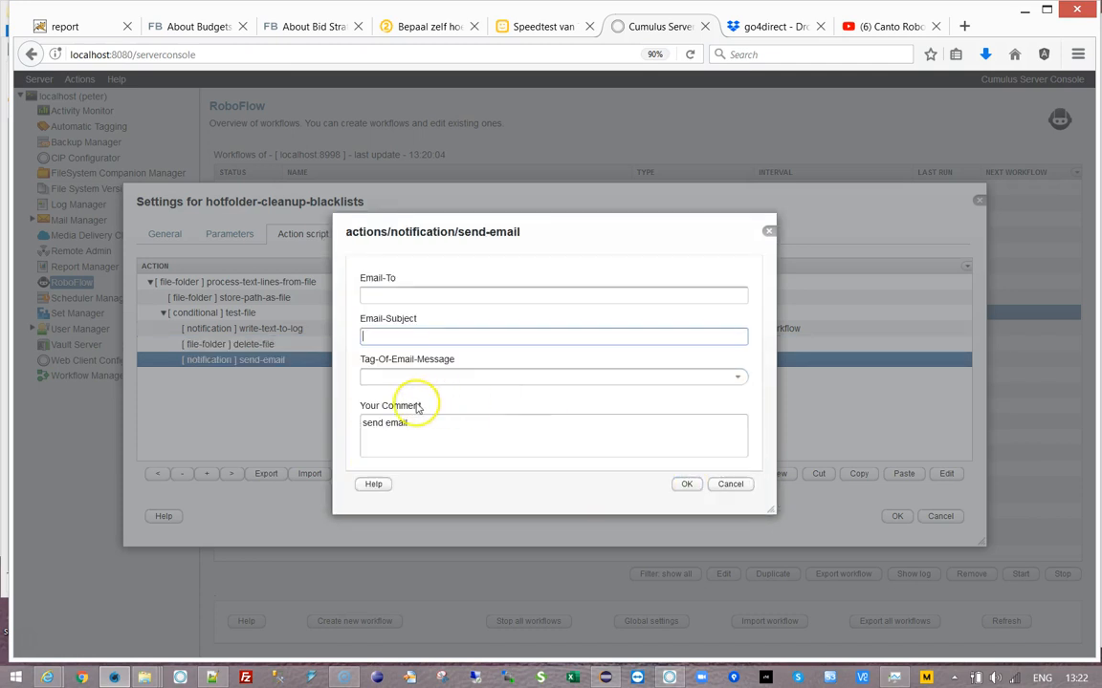
- Address the e-mail to the Notify Blacklist tag, subject 'Black list found and delele', tag line-to-process
left_click(432, 298)
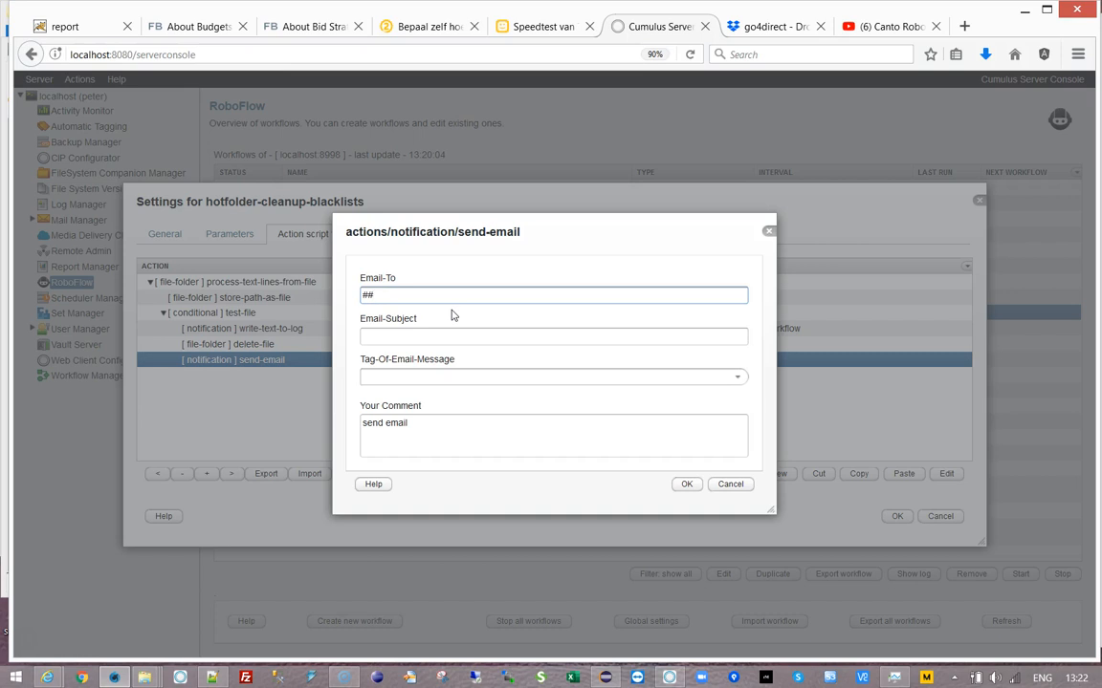
left_click(735, 420)
left_click(406, 457)
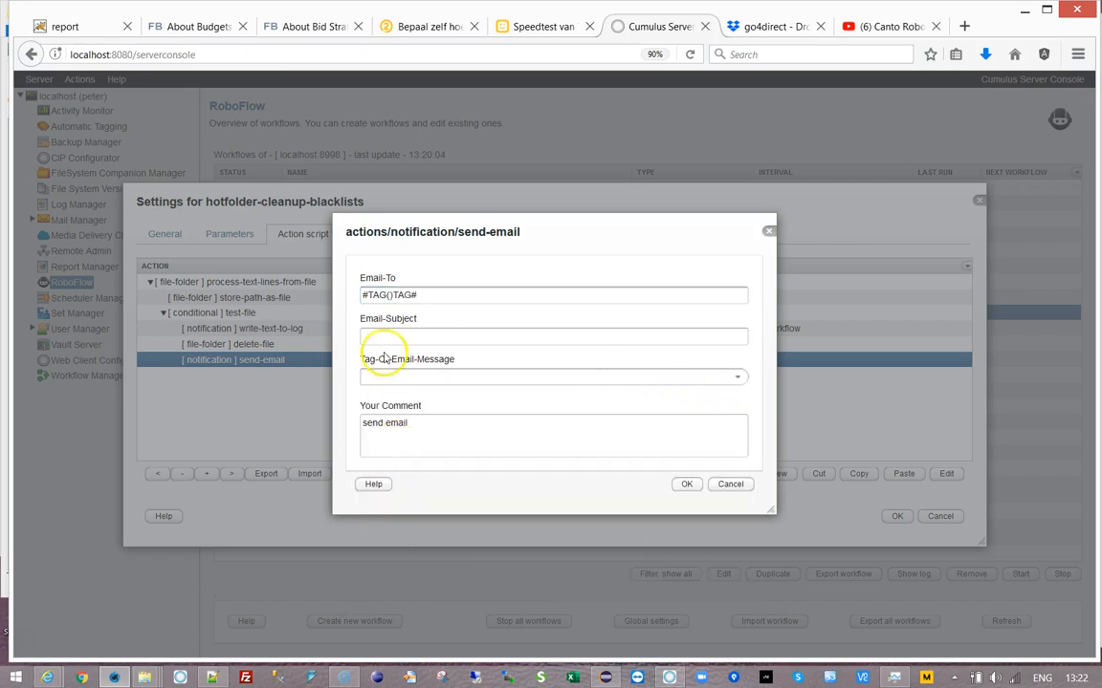
left_click(389, 296)
key("ctrl+v")
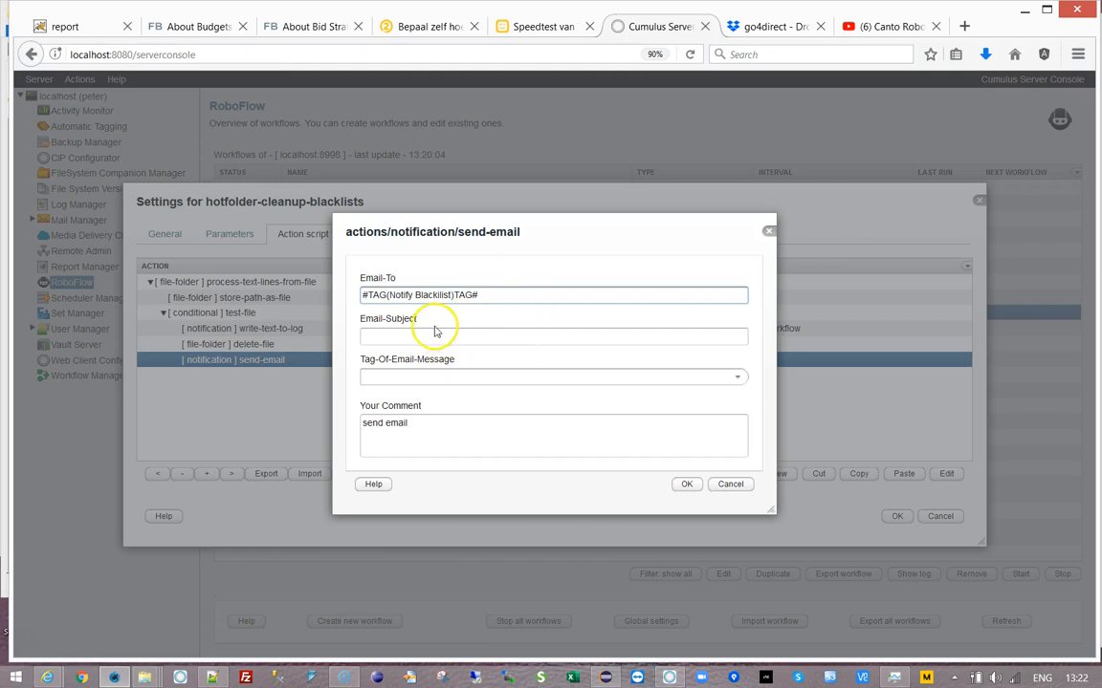
left_click(383, 335)
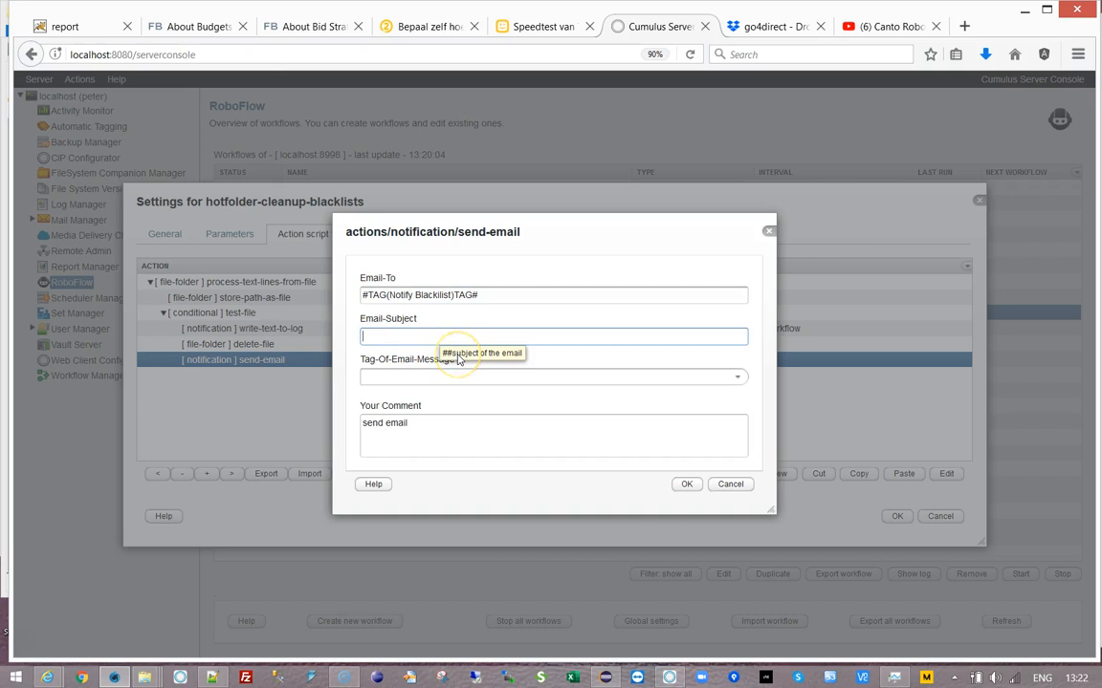
type("Black list found and delele")
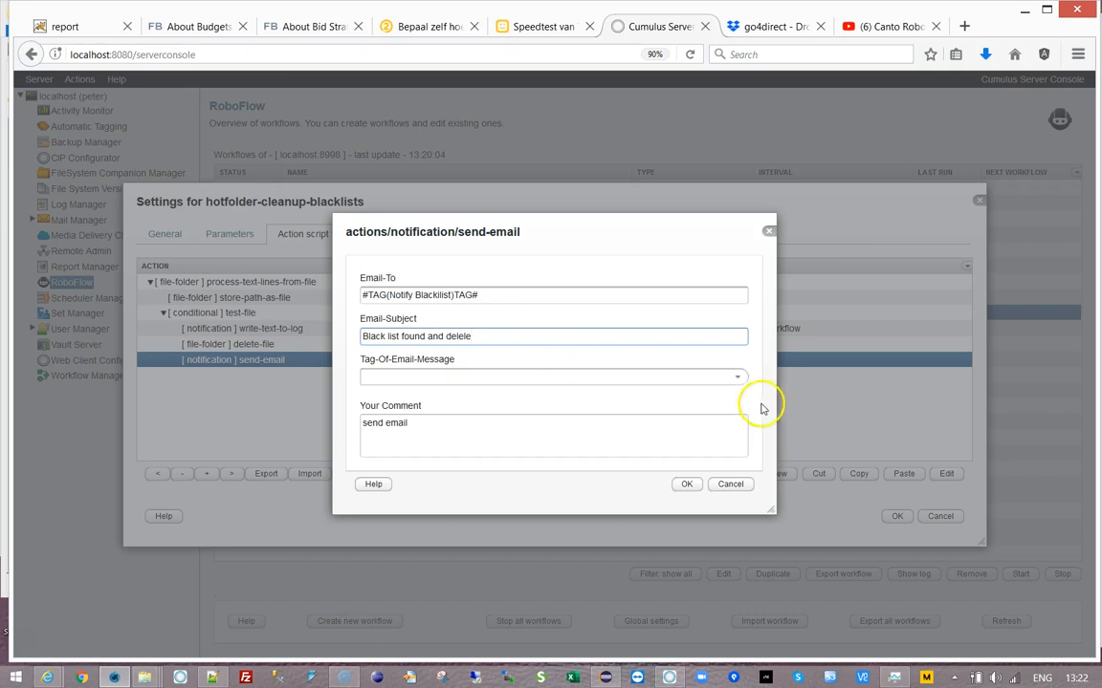
left_click(734, 379)
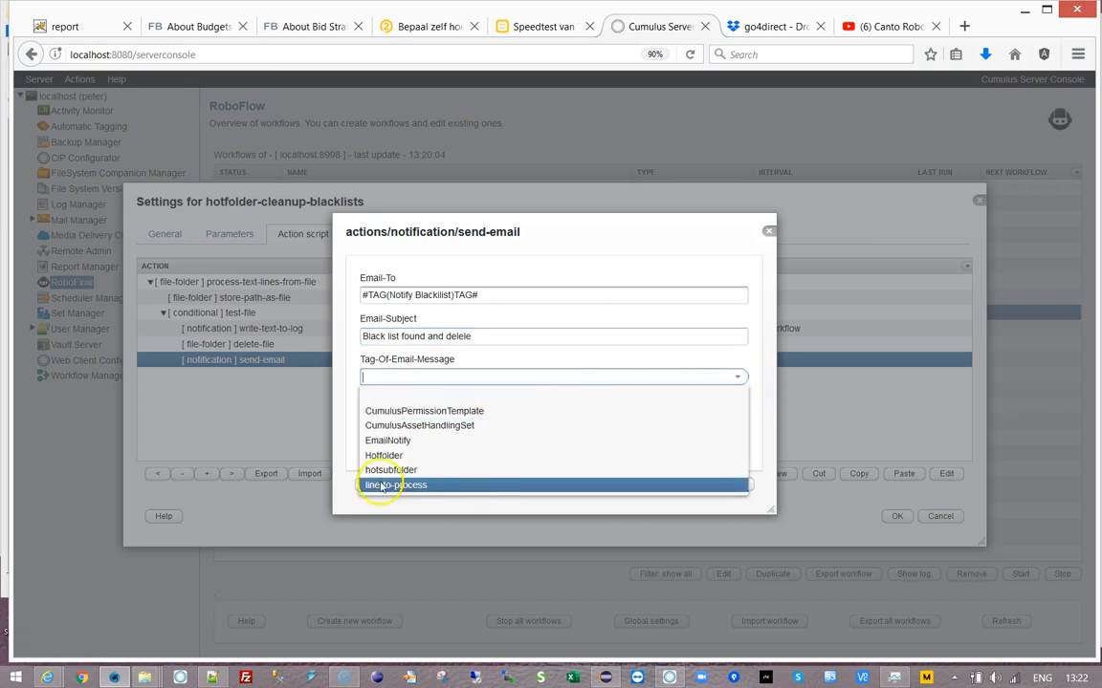
left_click(450, 485)
left_click(686, 484)
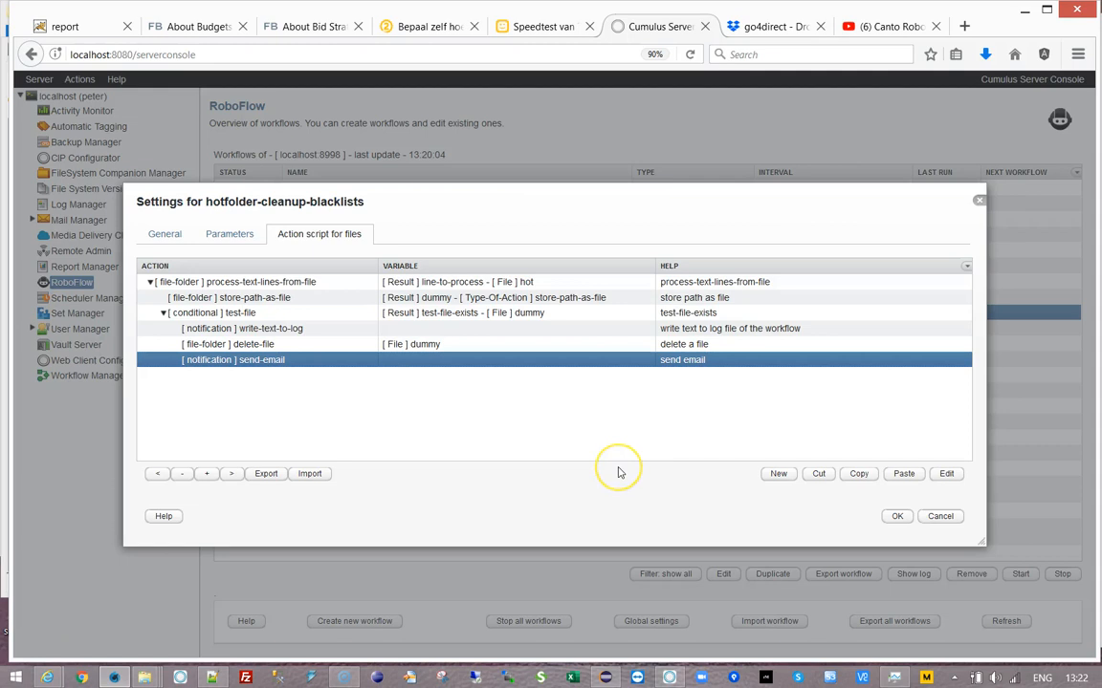
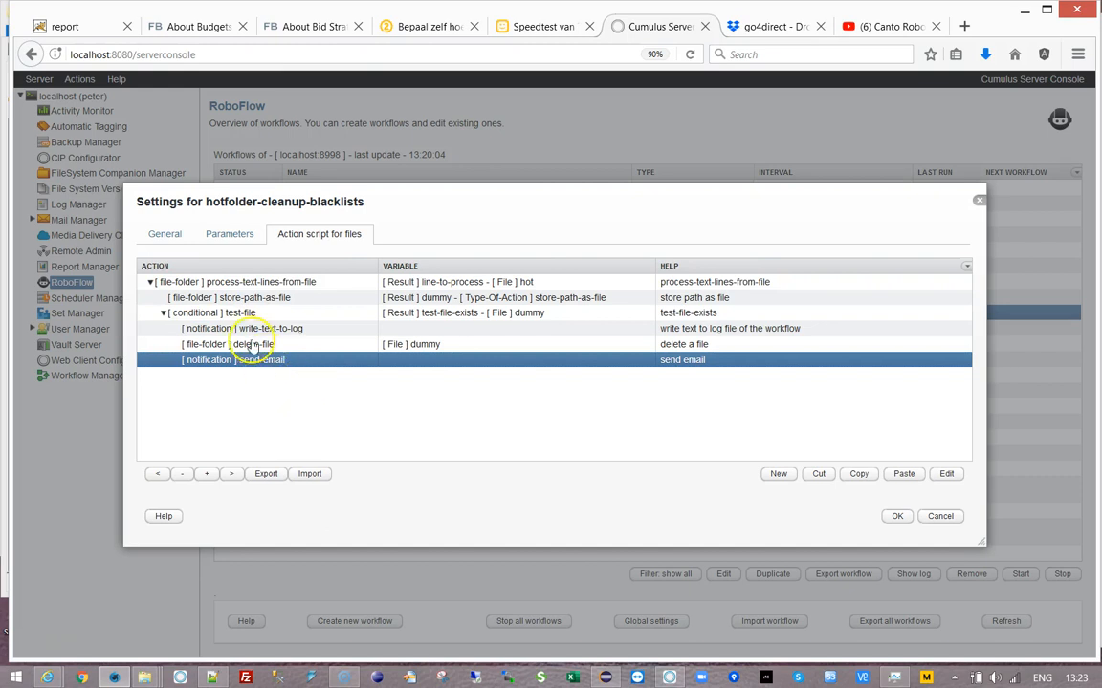
- Add a conditional test-text action after the delete-file step
left_click(201, 344)
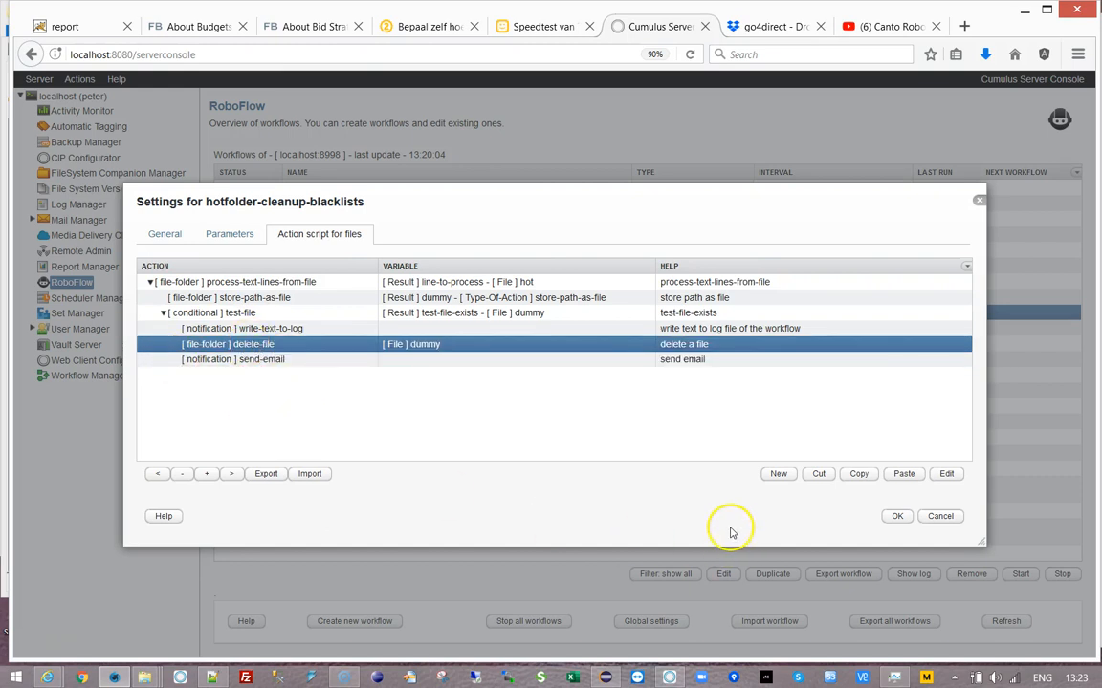
left_click(776, 475)
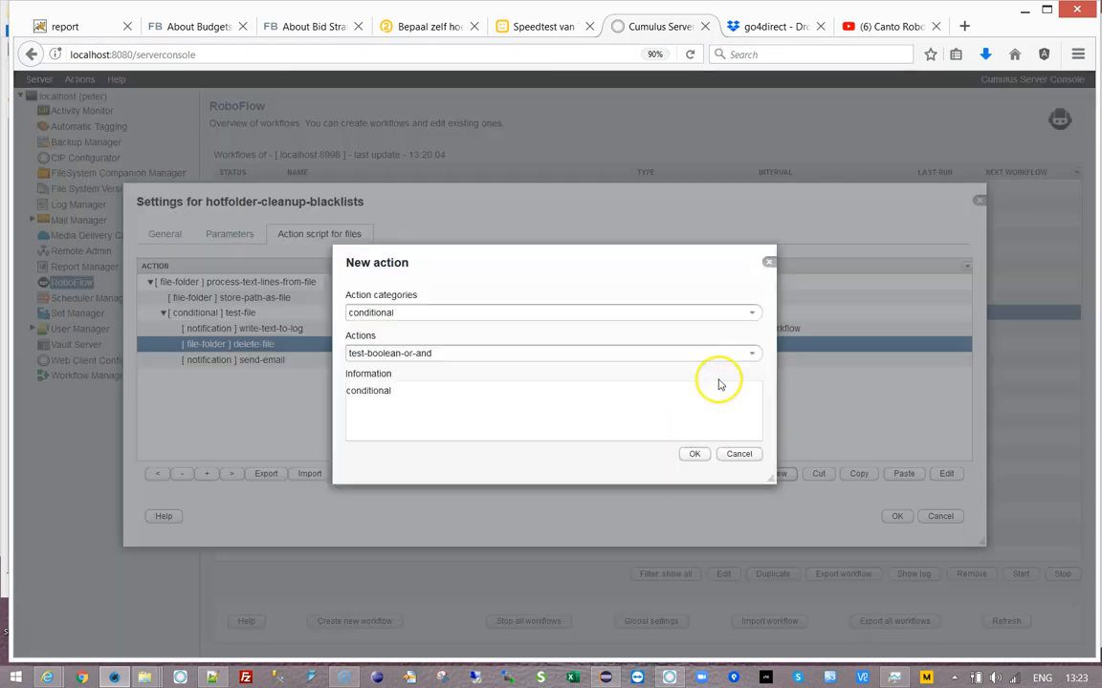
left_click(752, 354)
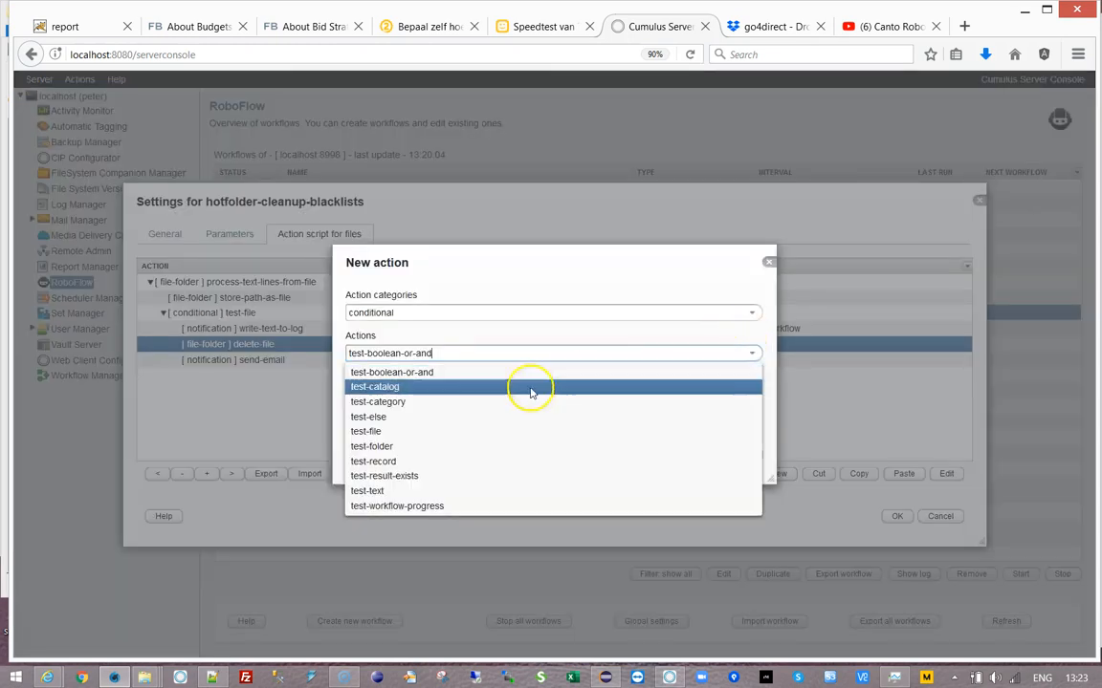
left_click(403, 489)
left_click(684, 457)
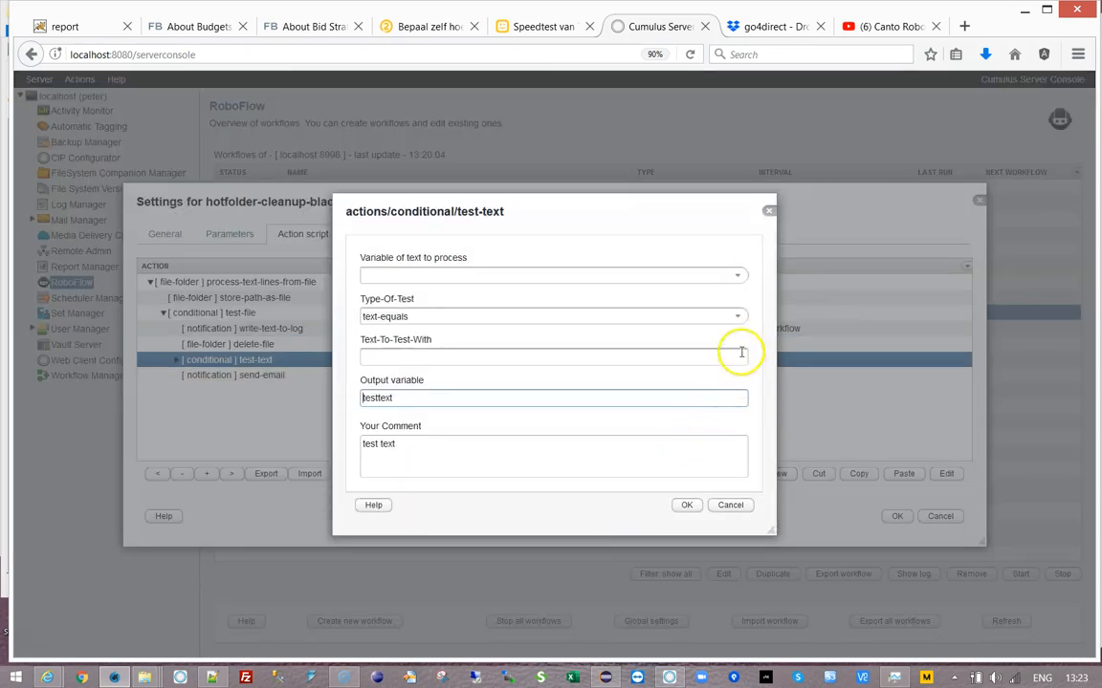
- Make test-text check Notify Blacklist, with output and comment '!test-email-NOT-empty'
left_click(738, 275)
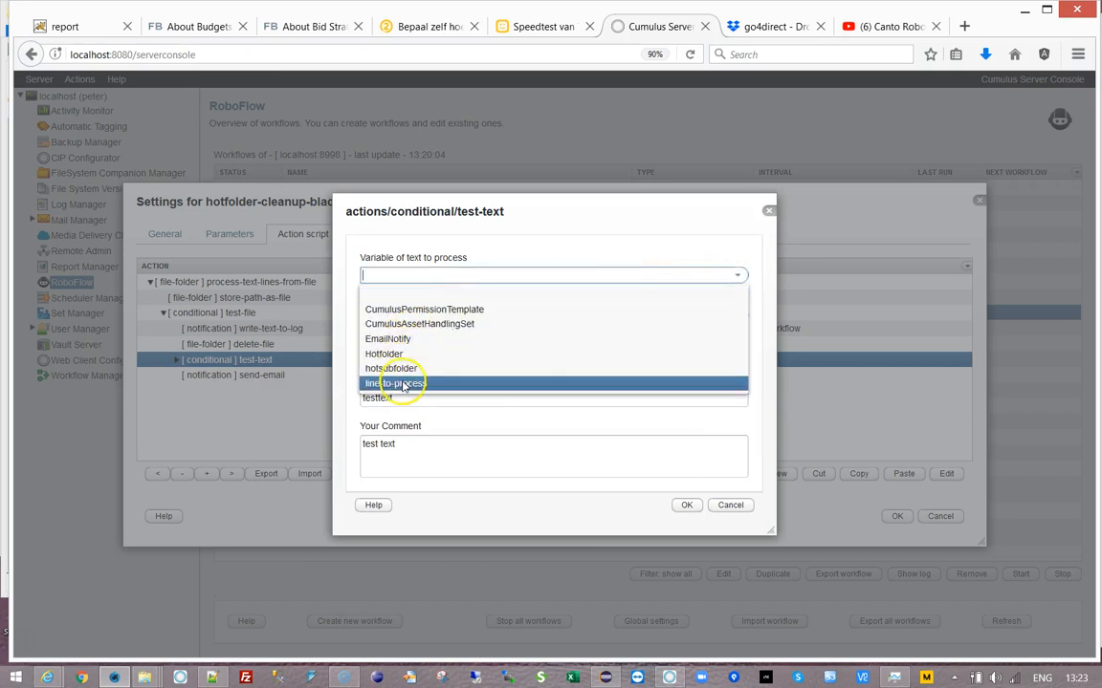
left_click(469, 285)
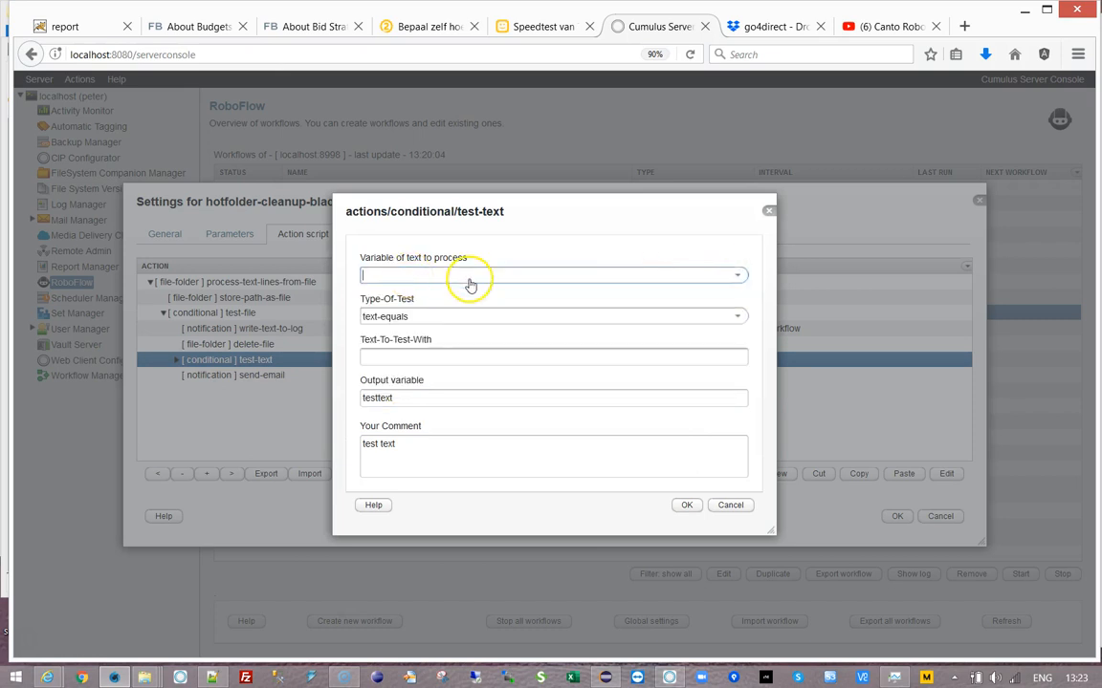
left_click(470, 285)
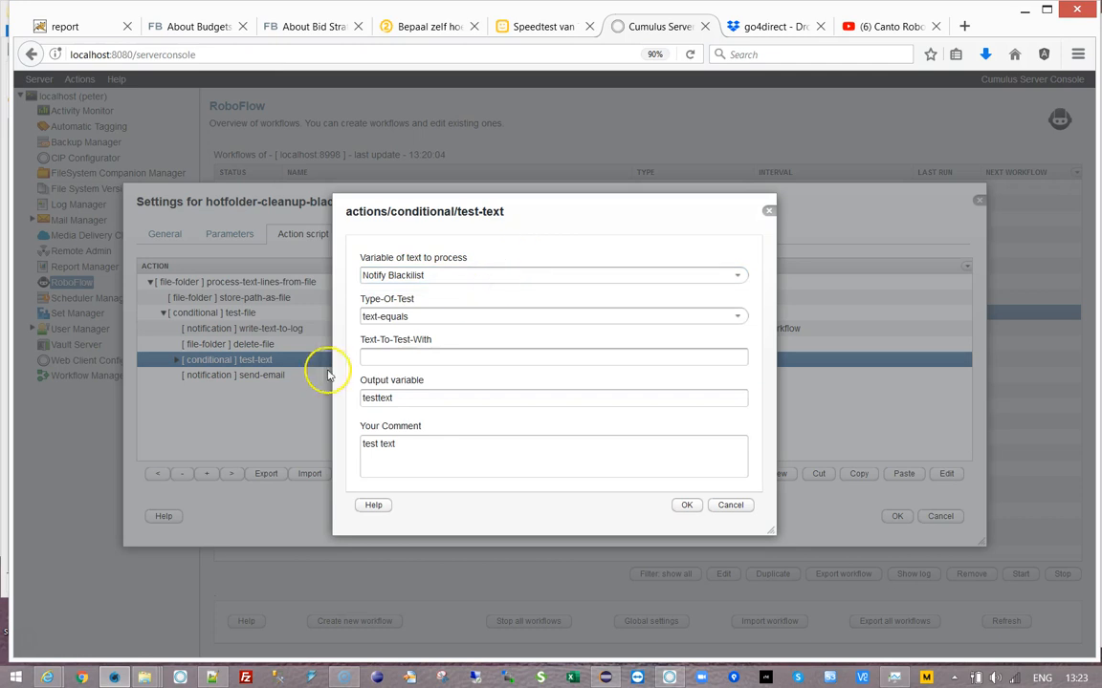
left_click(363, 399)
type("!")
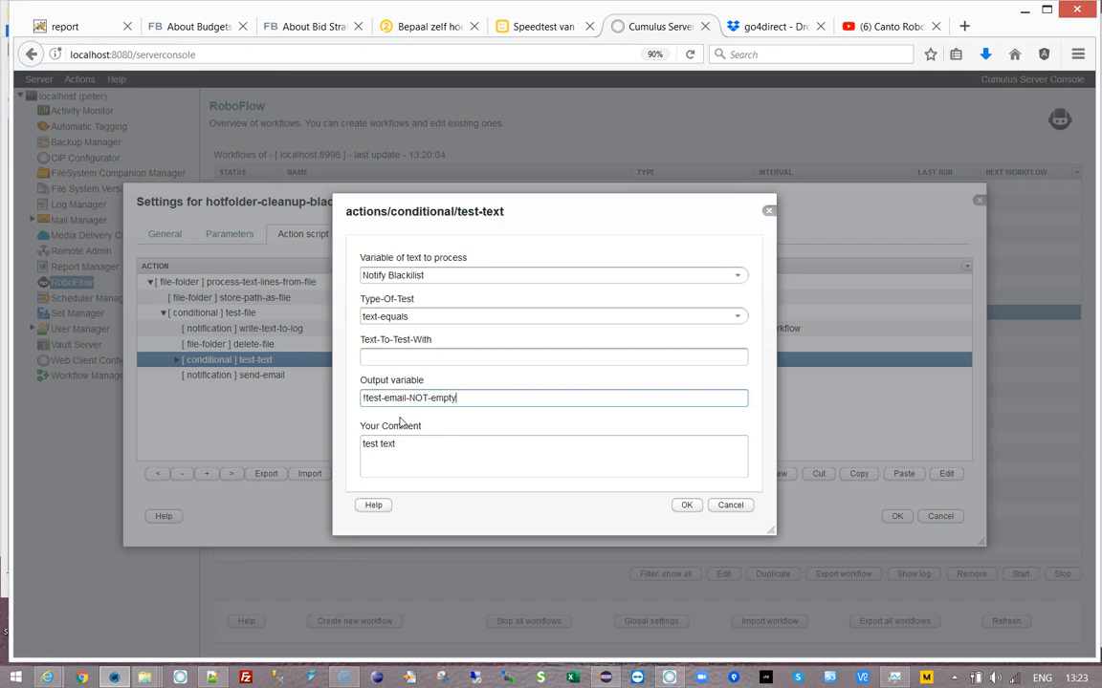
key("ctrl+a")
key("ctrl+c")
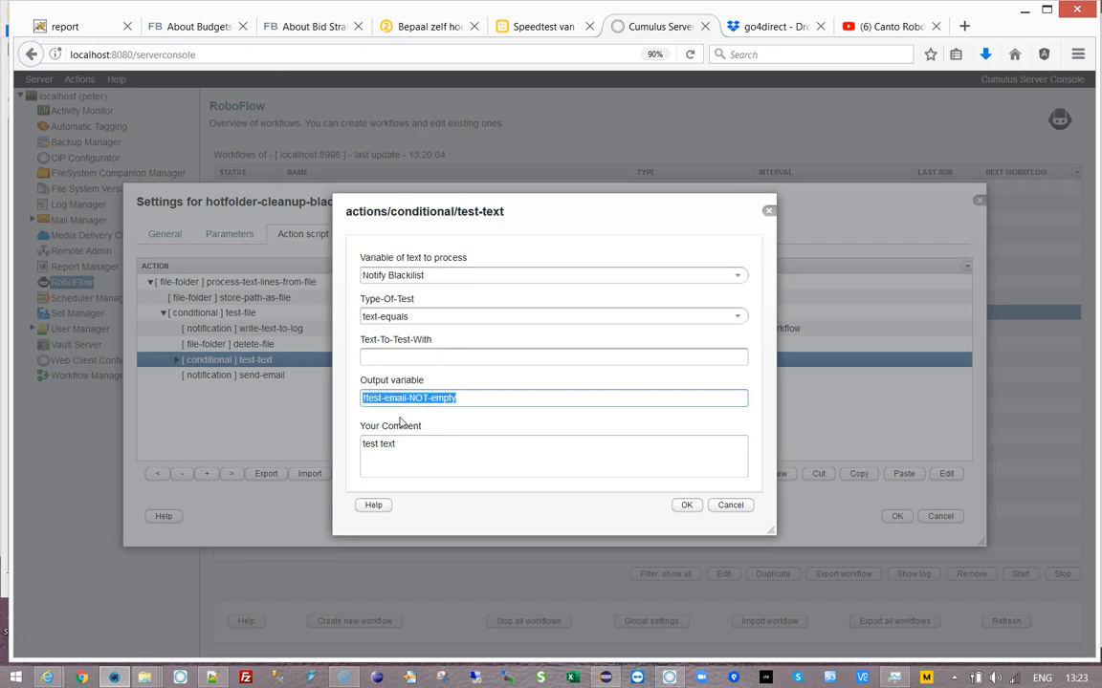
left_click(422, 449)
key("ctrl+a")
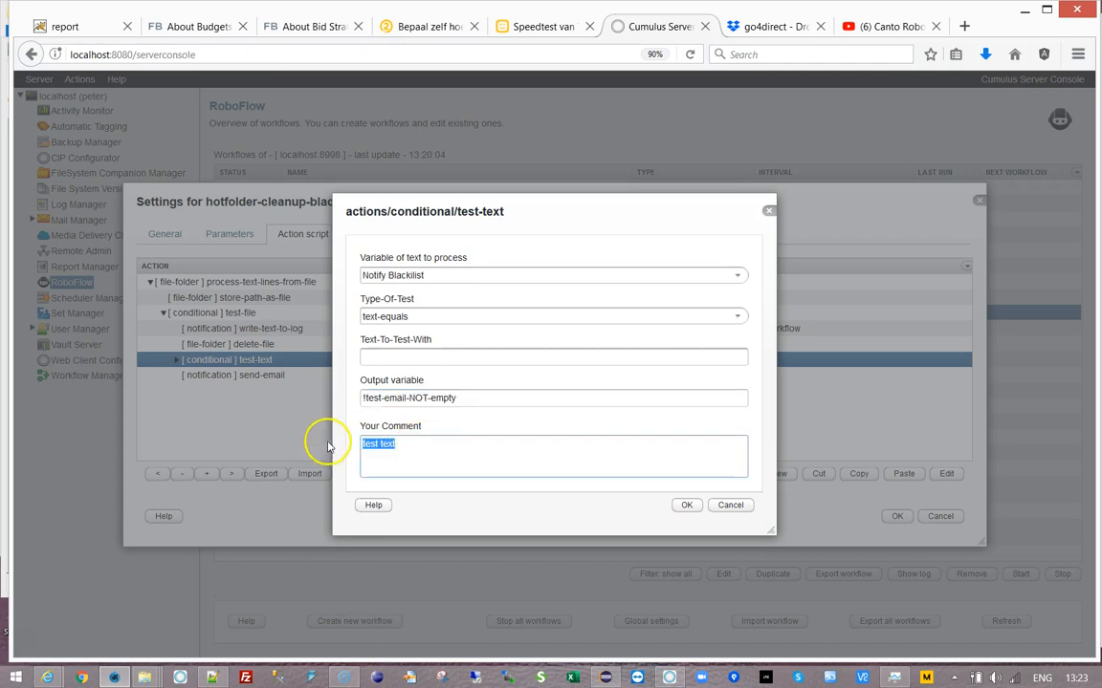
key("ctrl+v")
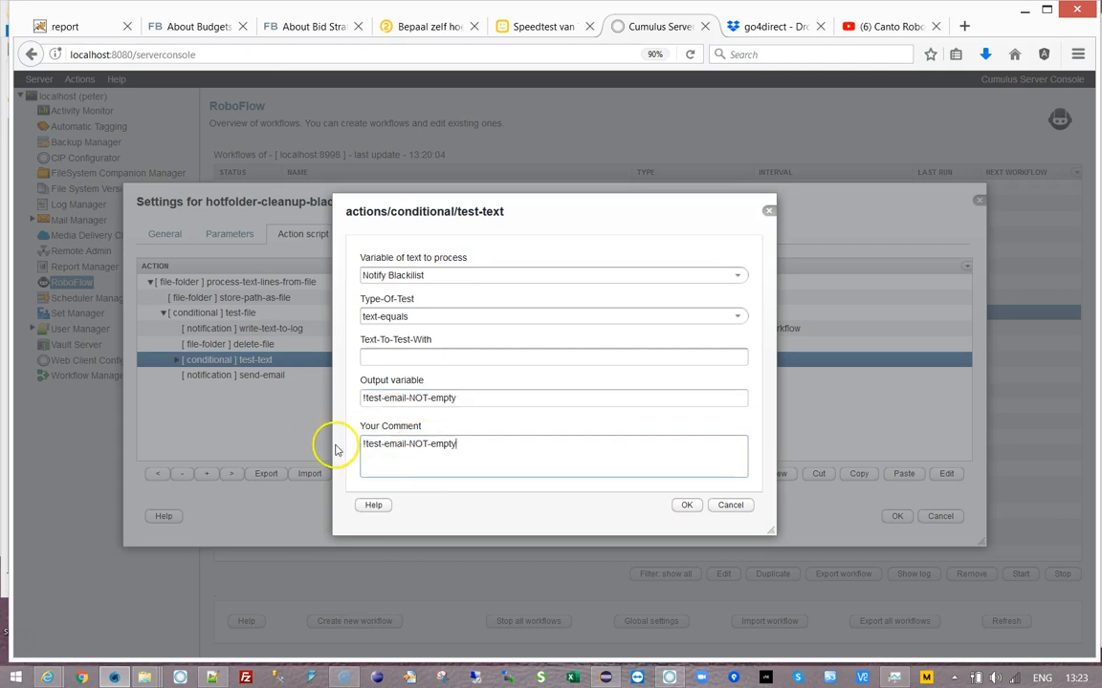
left_click(685, 508)
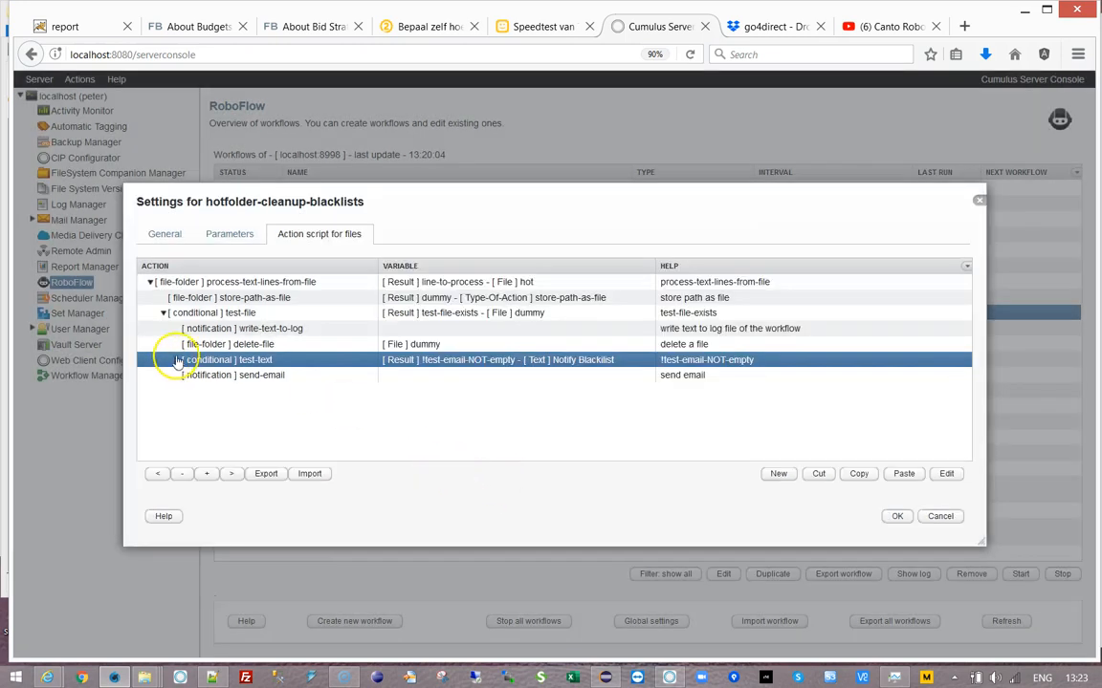
- Cut the send-email action, paste it inside the test-text condition, and save the workflow
left_click(177, 361)
left_click(223, 376)
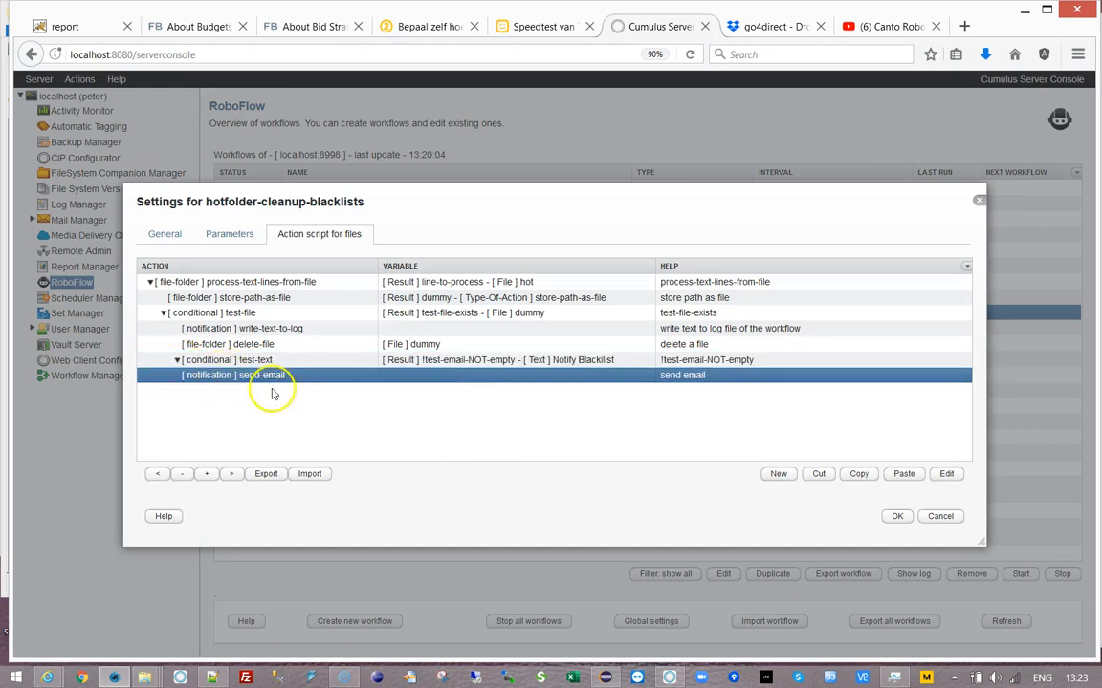
left_click(818, 473)
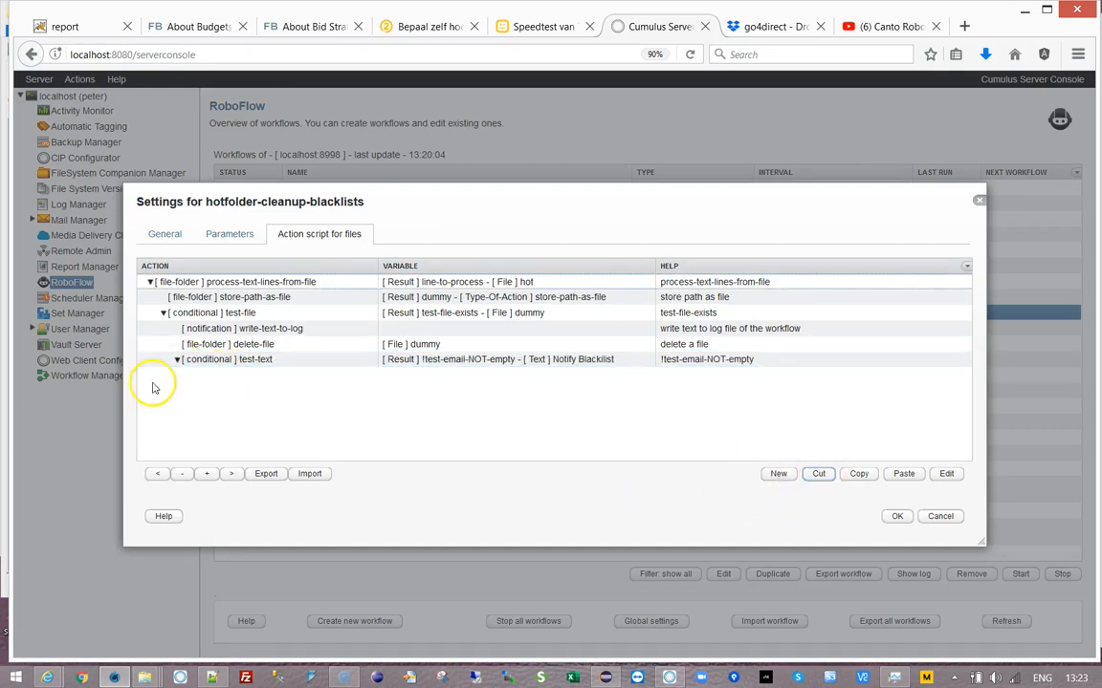
left_click(205, 360)
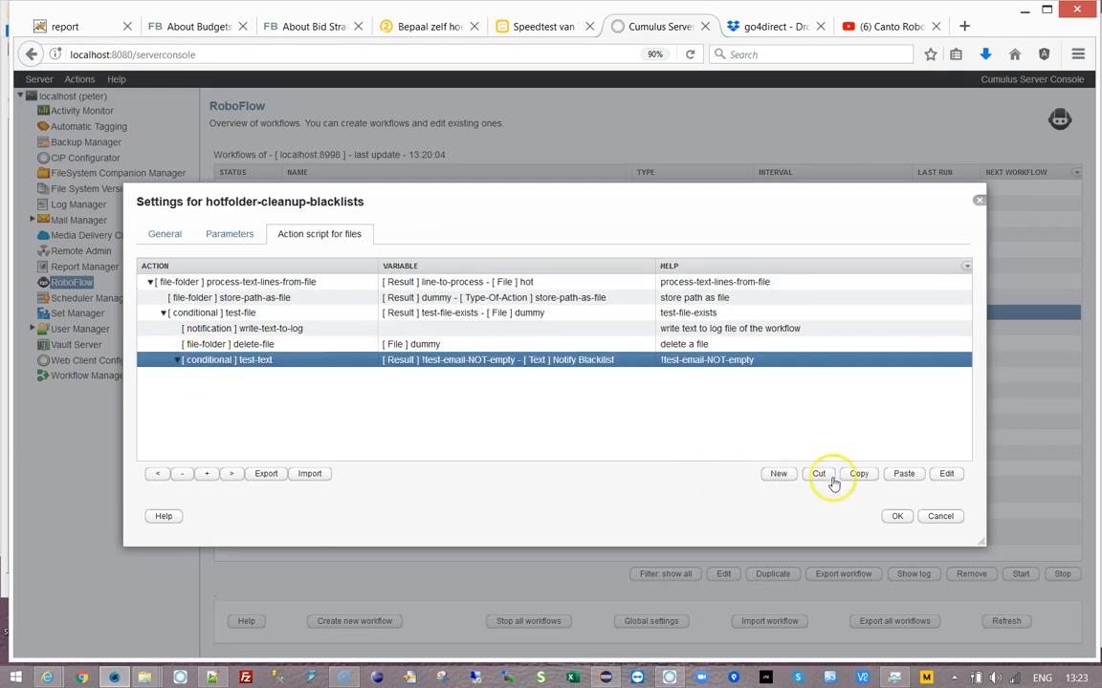
left_click(904, 473)
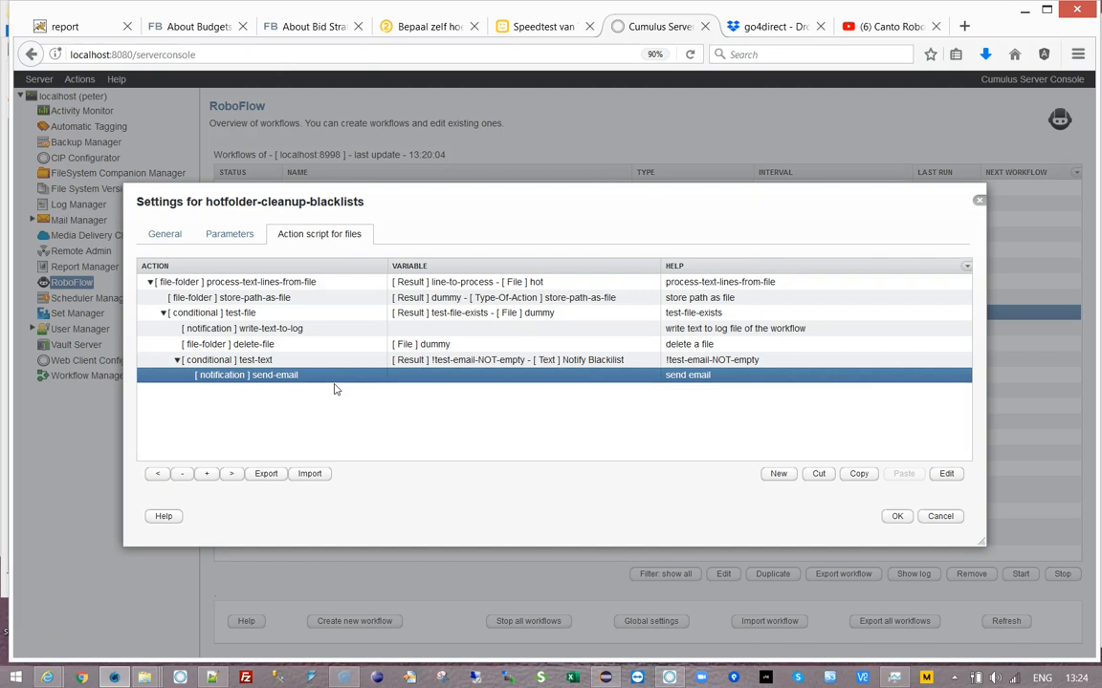
left_click(250, 344)
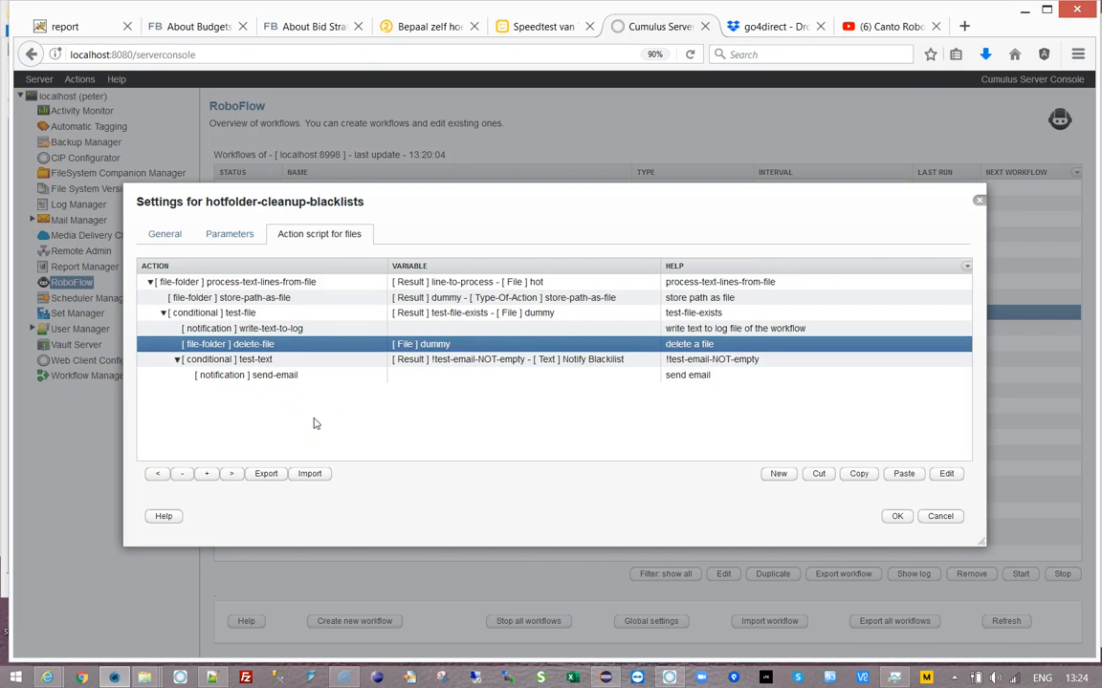
left_click(897, 517)
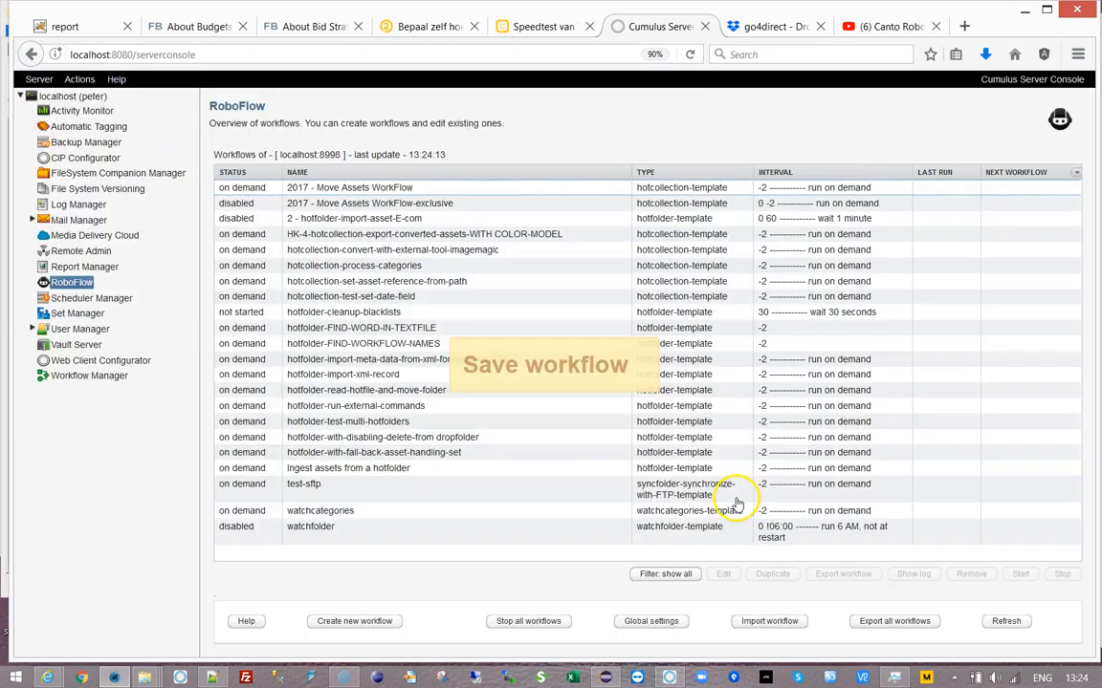
- Start hotfolder-cleanup-blacklists and view its status log showing AutoBlackList.xml deleted
left_click(378, 437)
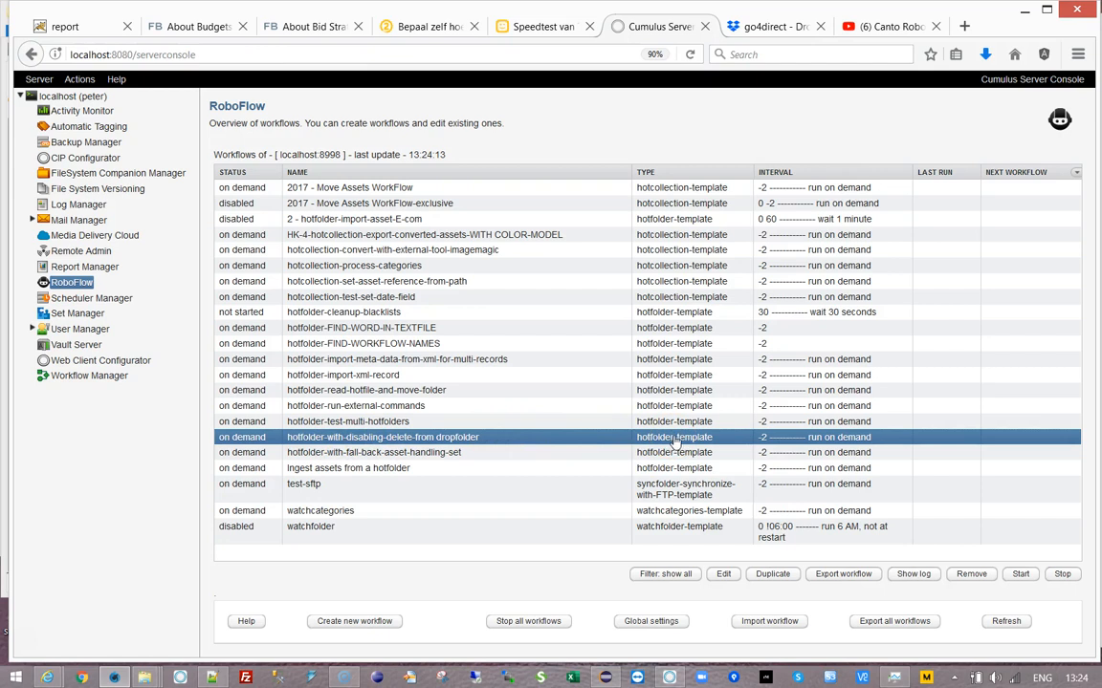
left_click(368, 314)
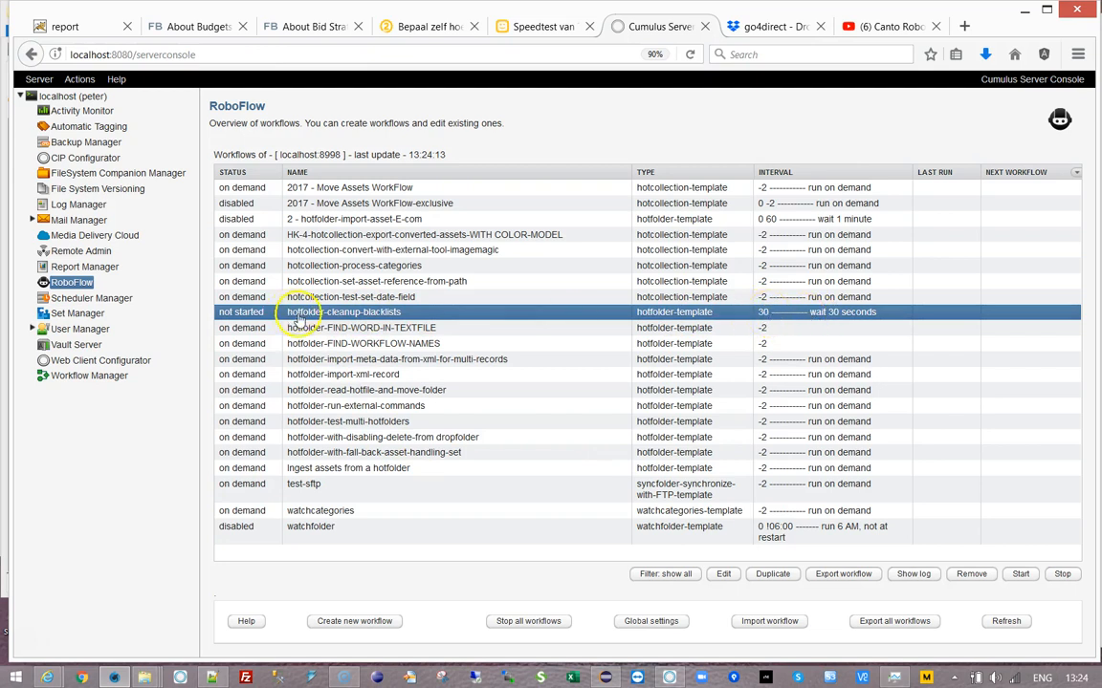
left_click(1020, 574)
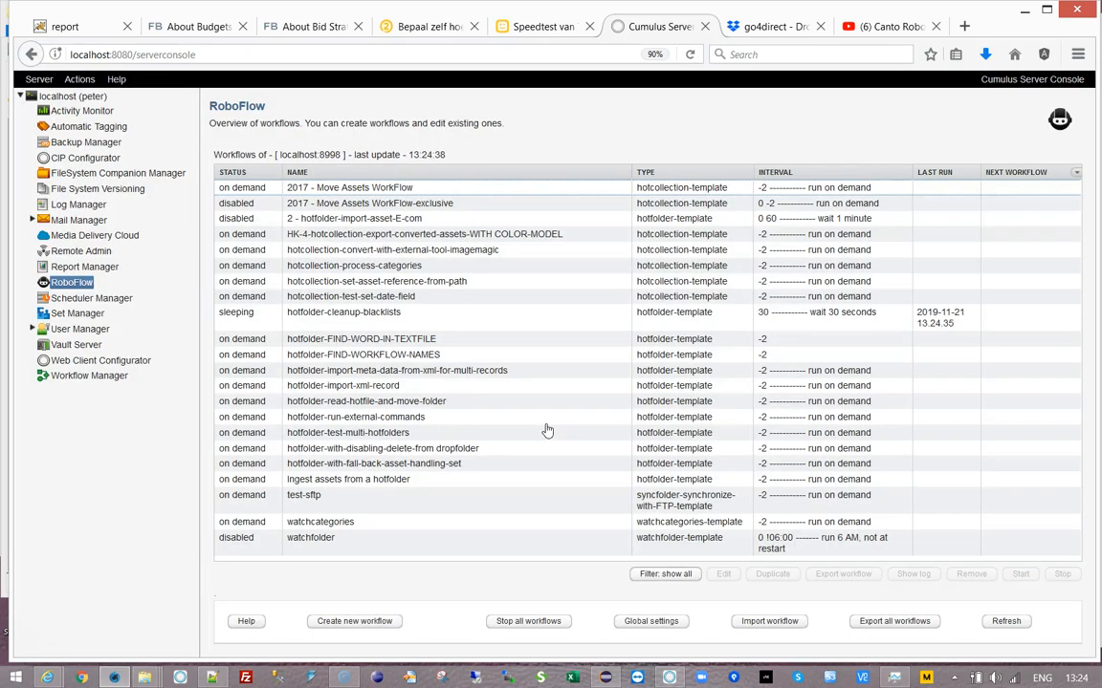
left_click(336, 313)
left_click(911, 576)
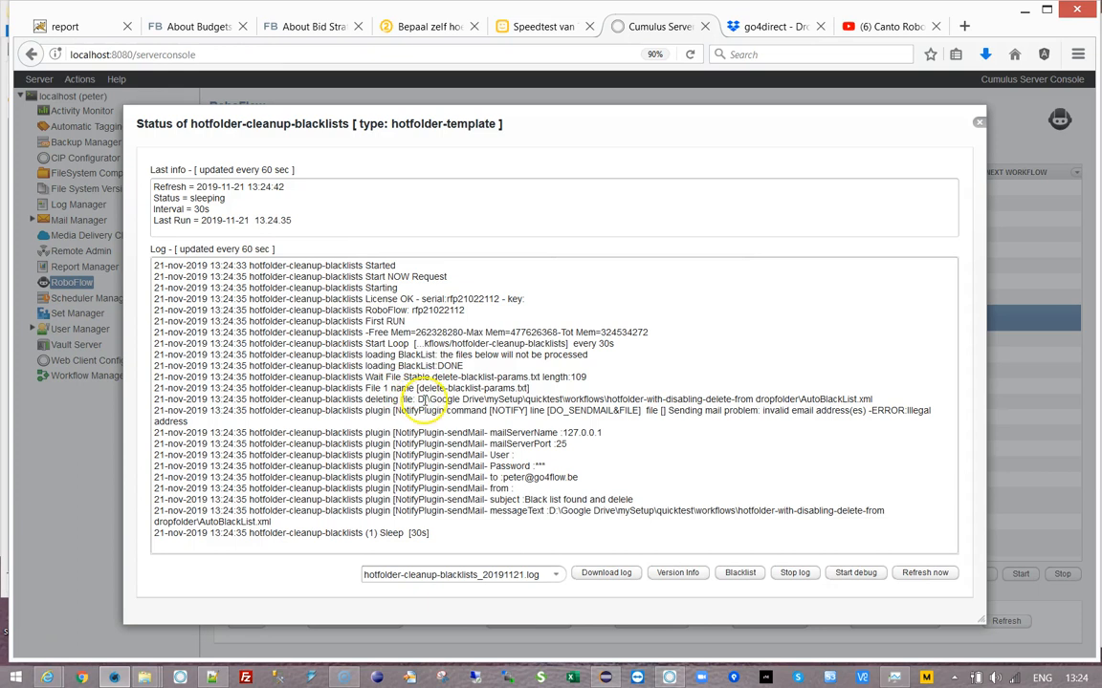
- Review the log's deleted-file path, mail server details, mail subject and message path
left_click_drag(417, 399, 889, 397)
left_click(889, 397)
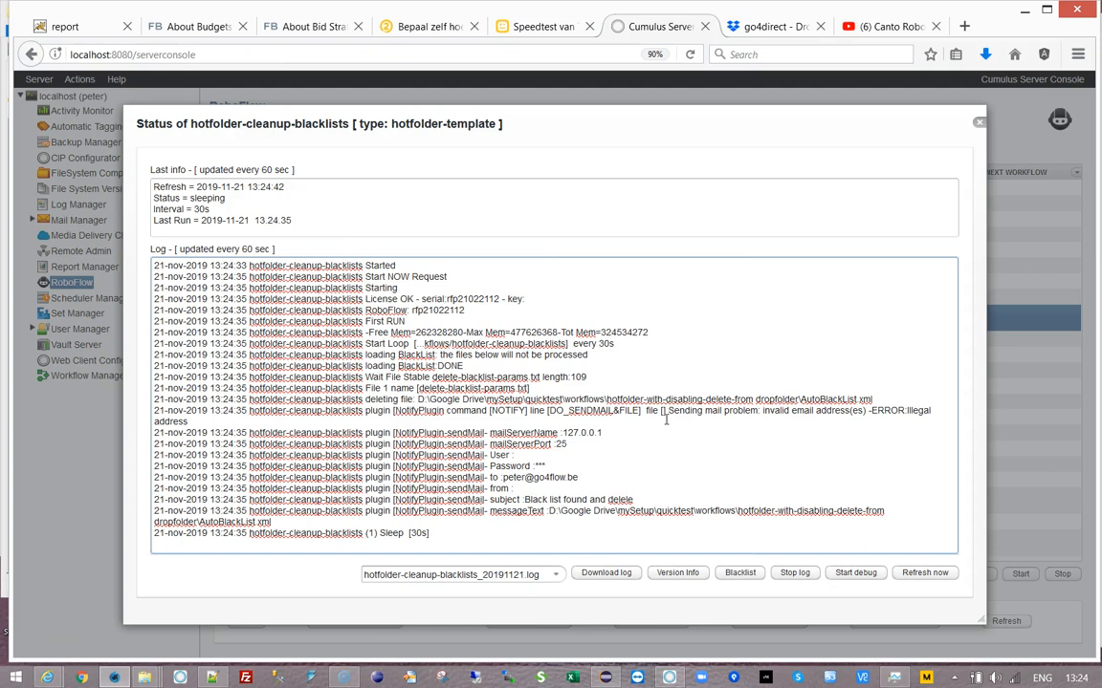
left_click_drag(490, 444, 610, 454)
left_click(621, 452)
double_click(526, 499)
left_click_drag(572, 499, 635, 499)
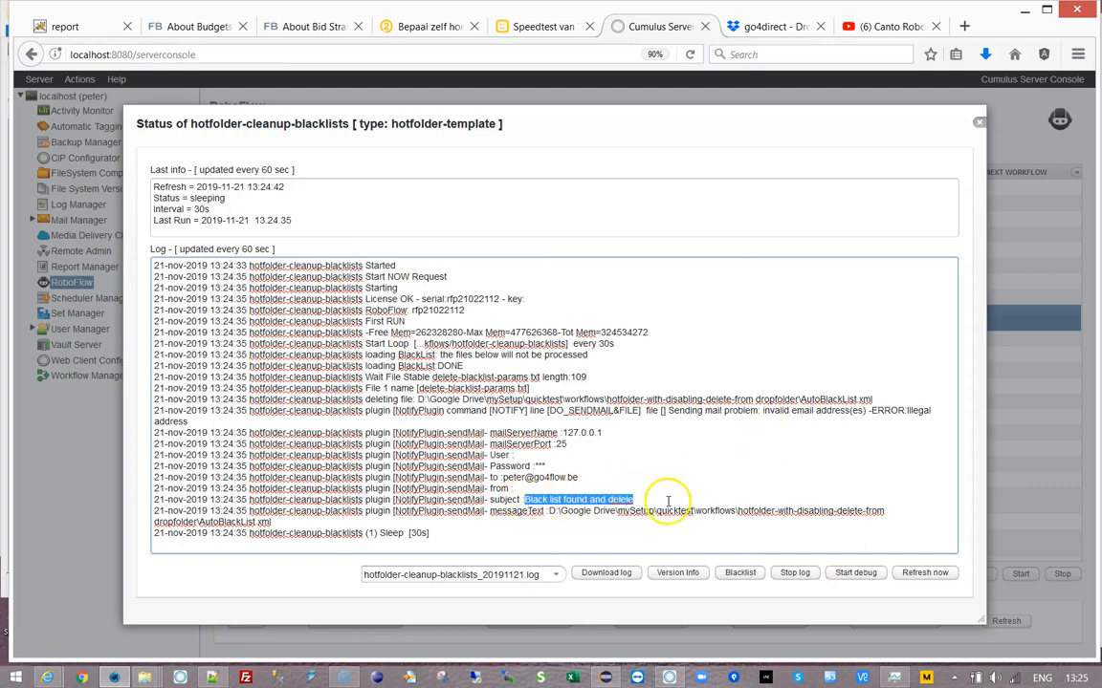
left_click(686, 501)
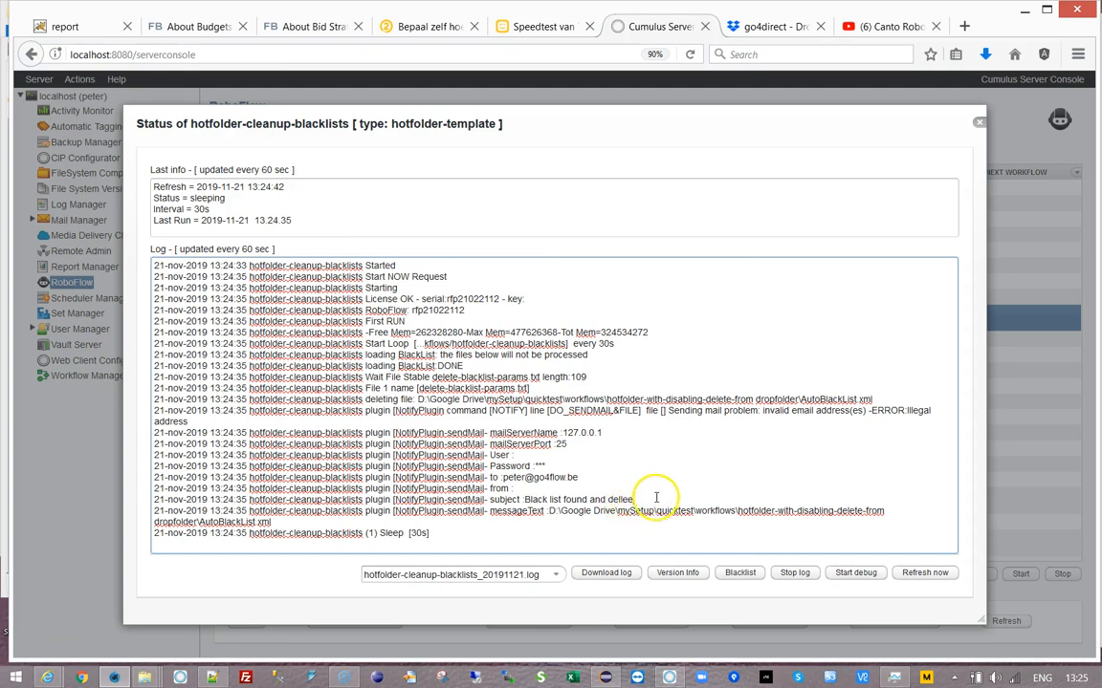
left_click_drag(517, 510, 897, 511)
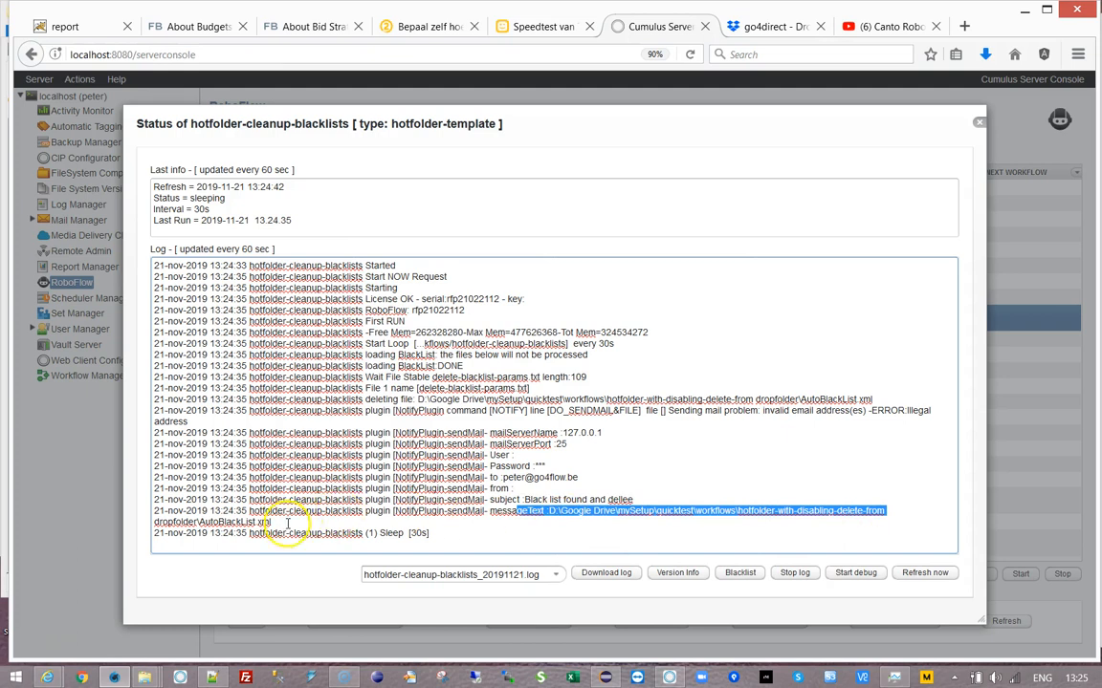
left_click(688, 519)
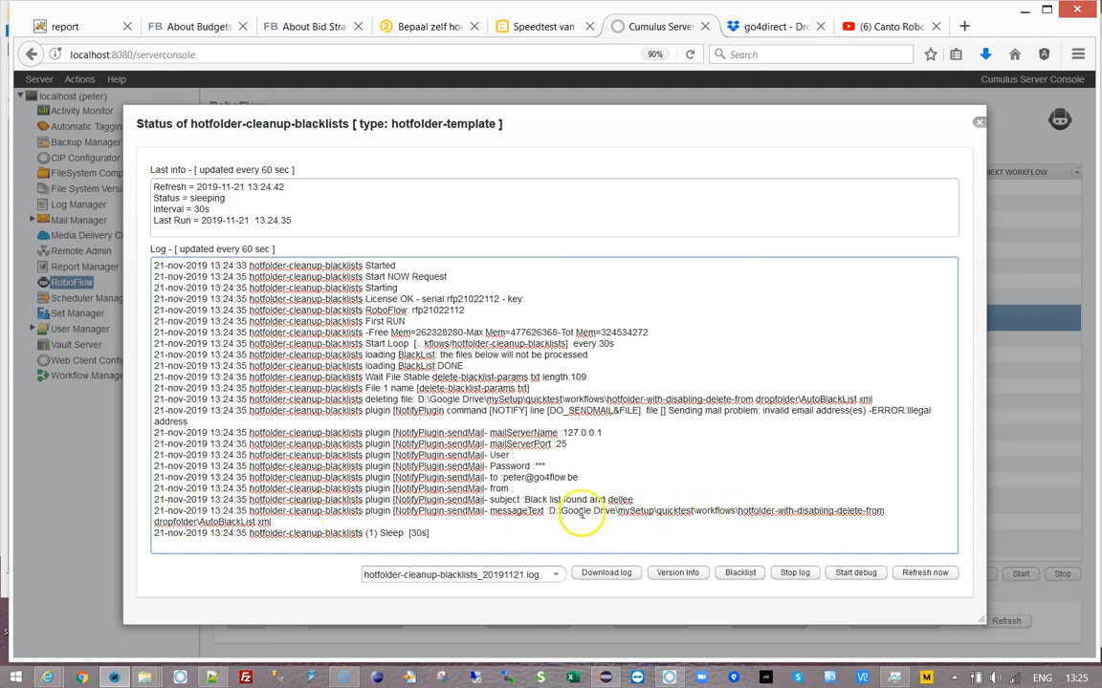
left_click_drag(553, 512, 1011, 595)
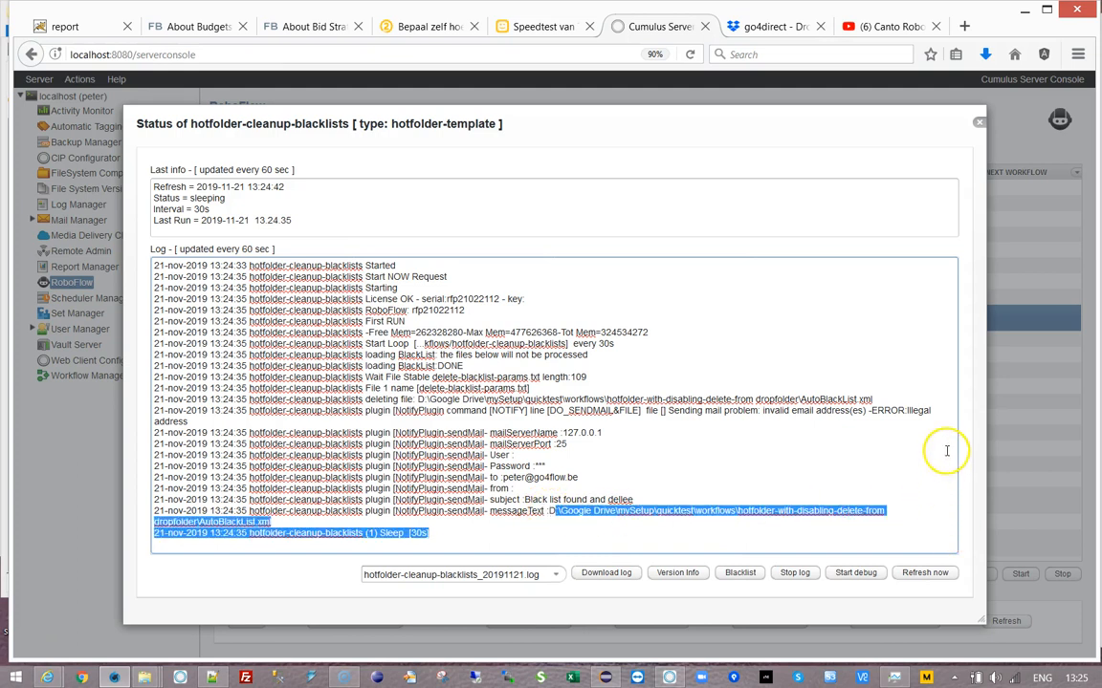
left_click(603, 432)
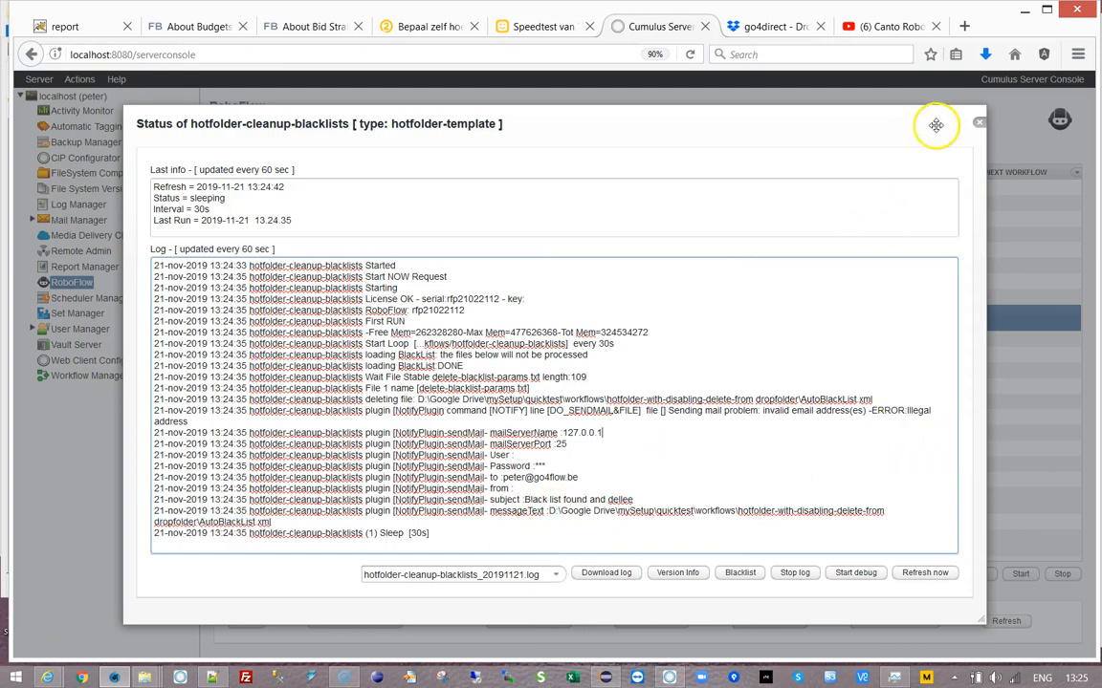
left_click(978, 125)
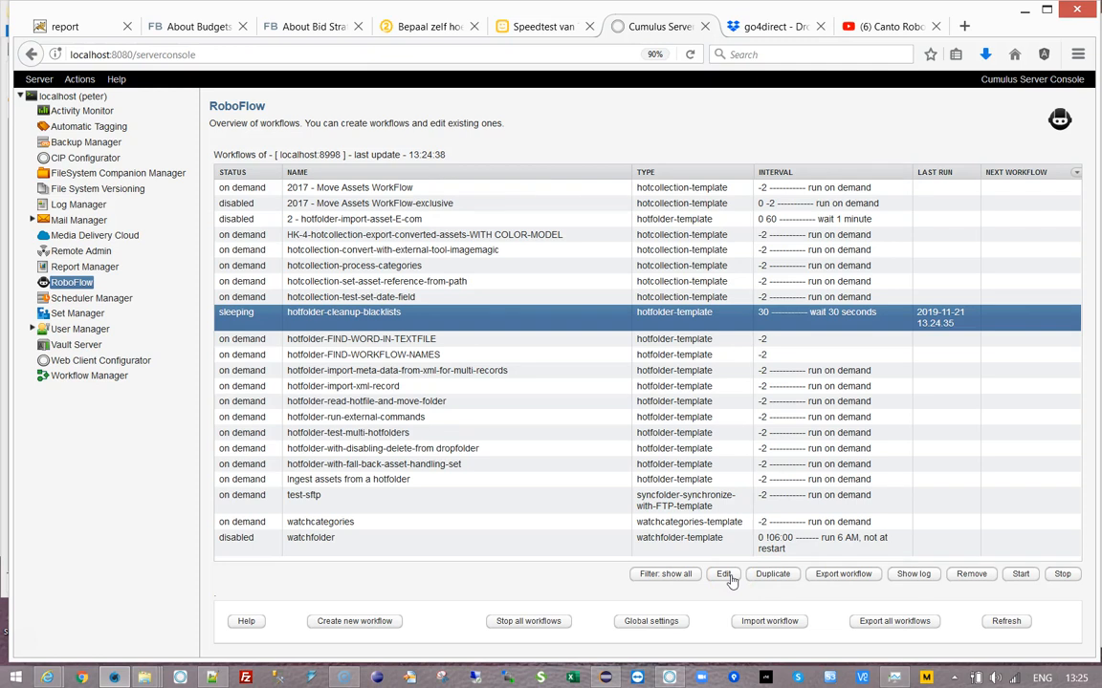
- Reopen the cleanup-blacklists log to check its newest Start Loop entries, then return to the workflow list
left_click(913, 573)
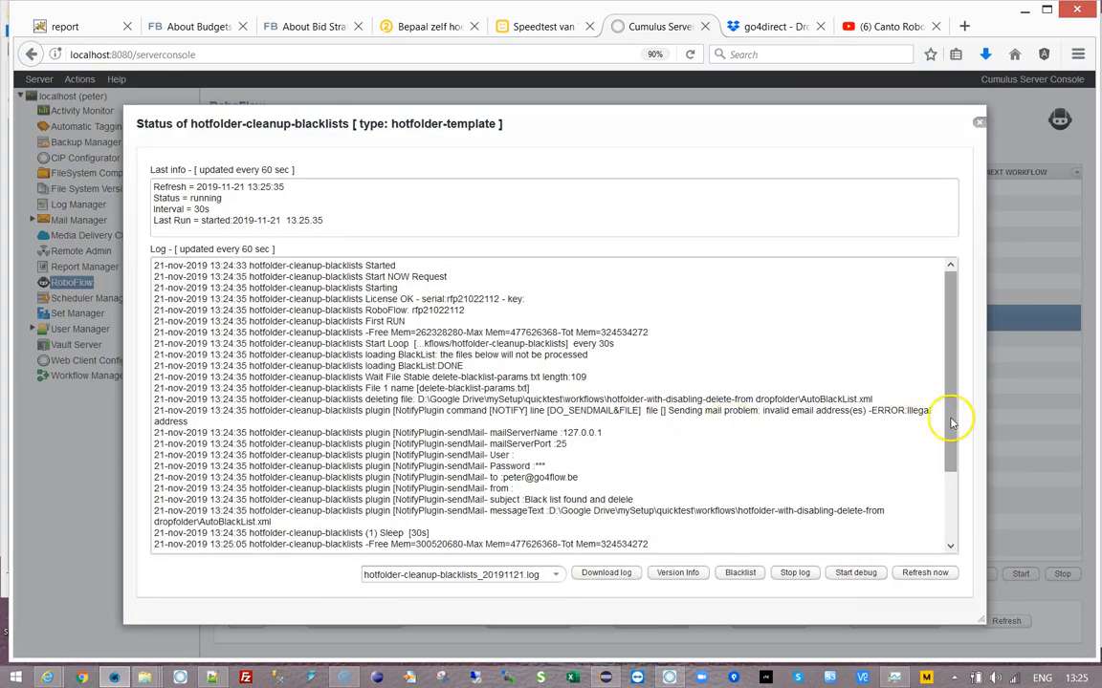
left_click_drag(954, 430, 956, 509)
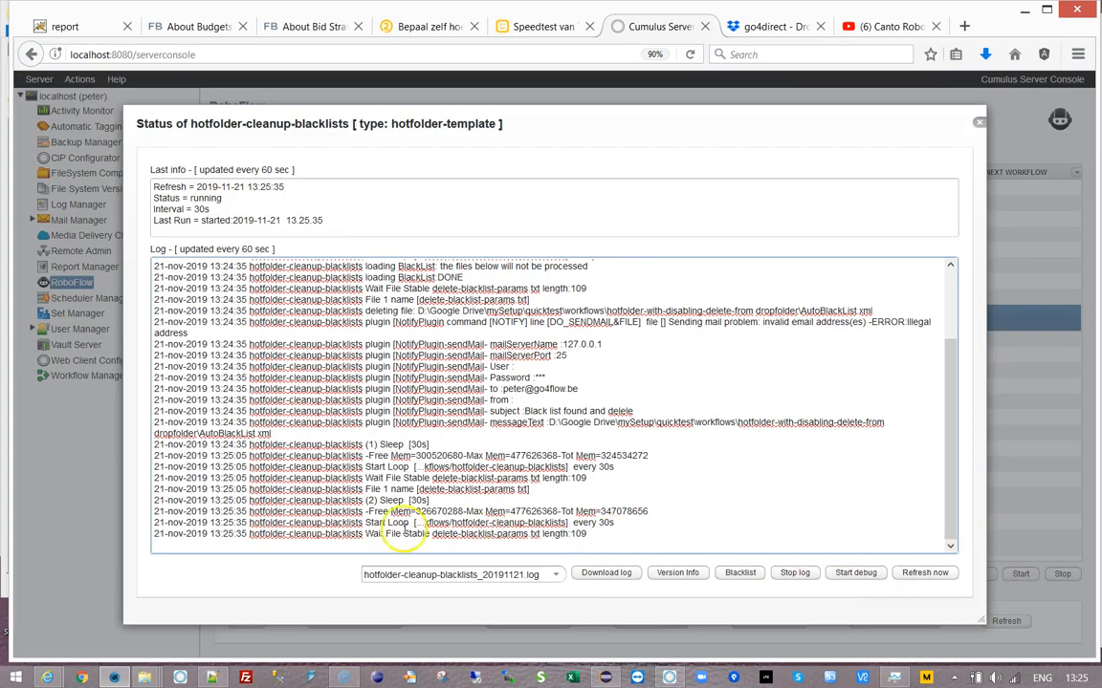
left_click_drag(414, 523, 574, 545)
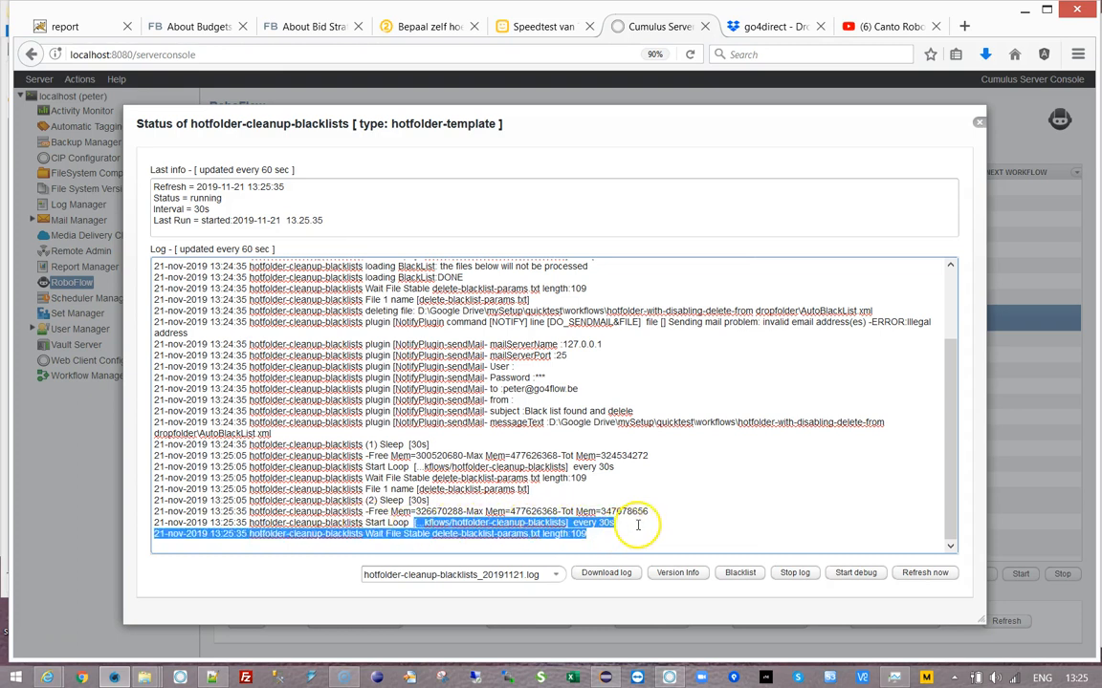
left_click_drag(638, 525, 644, 521)
left_click(979, 123)
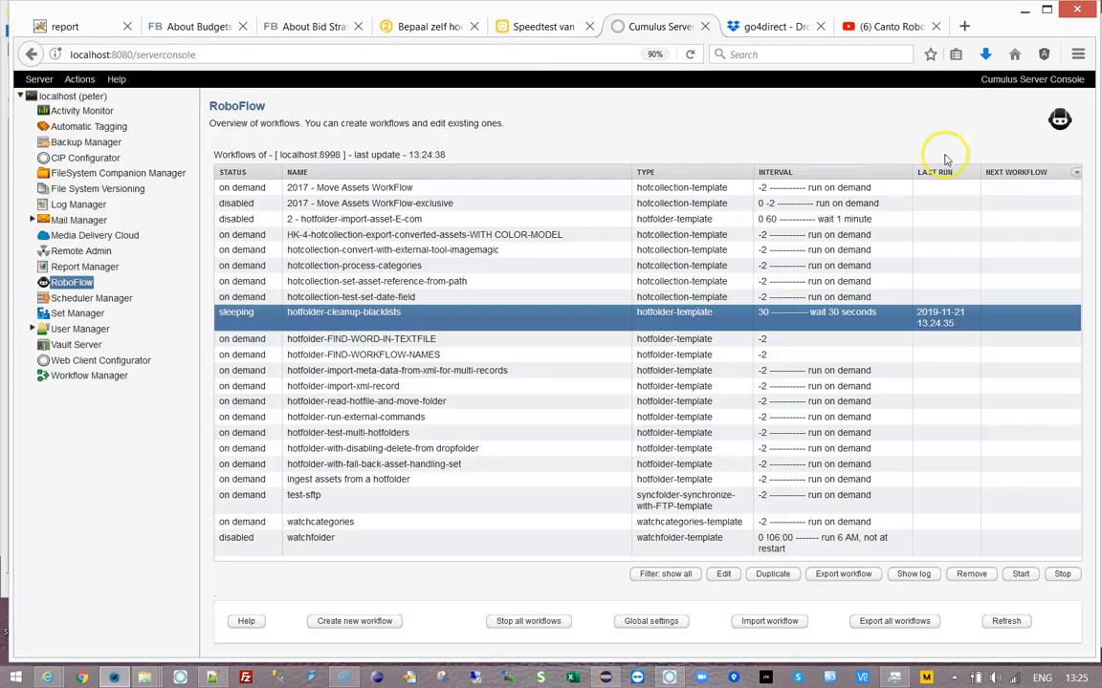
left_click(407, 388)
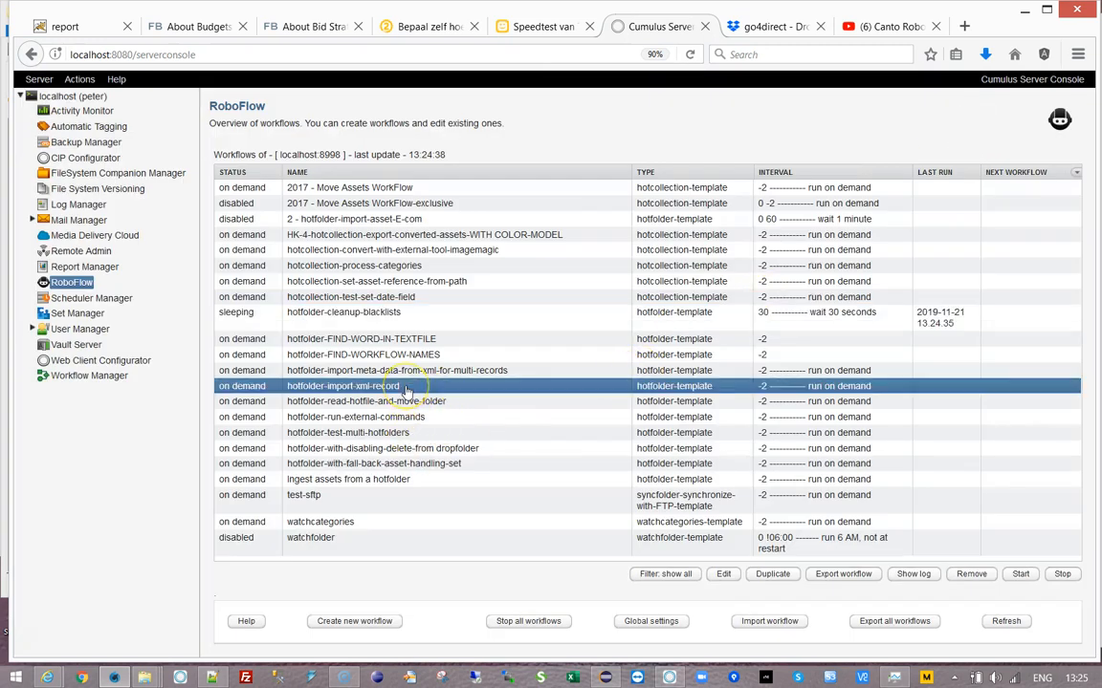
left_click(406, 419)
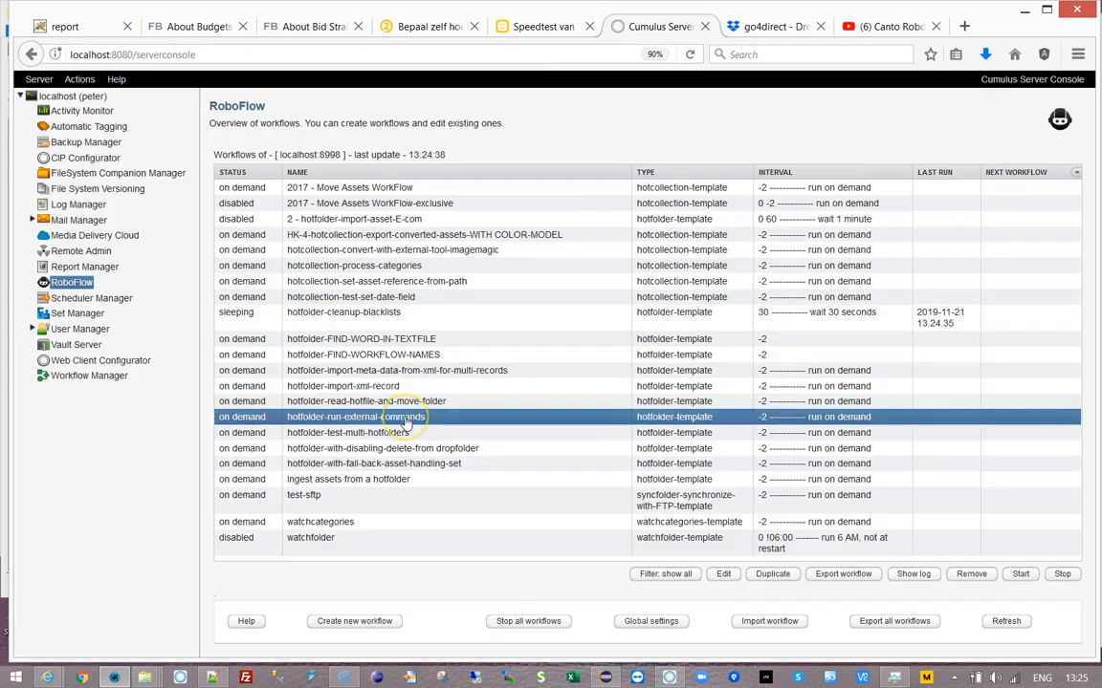
- Refresh the dropfolder workflow's status log and download its 20191121 log file
left_click(387, 449)
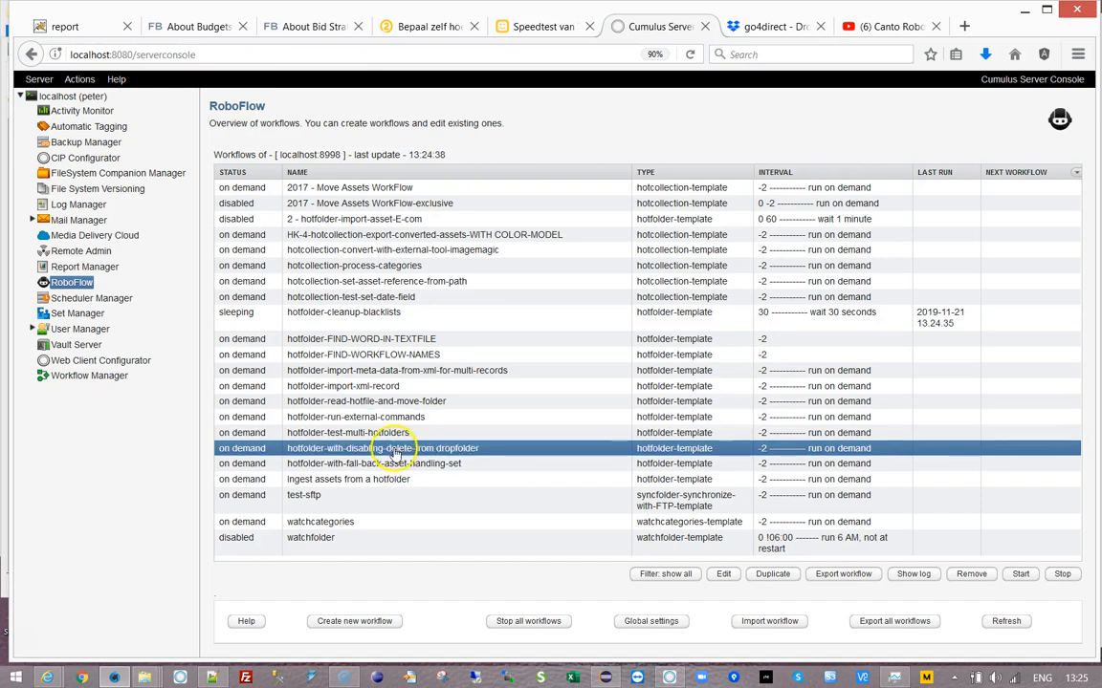
double_click(387, 449)
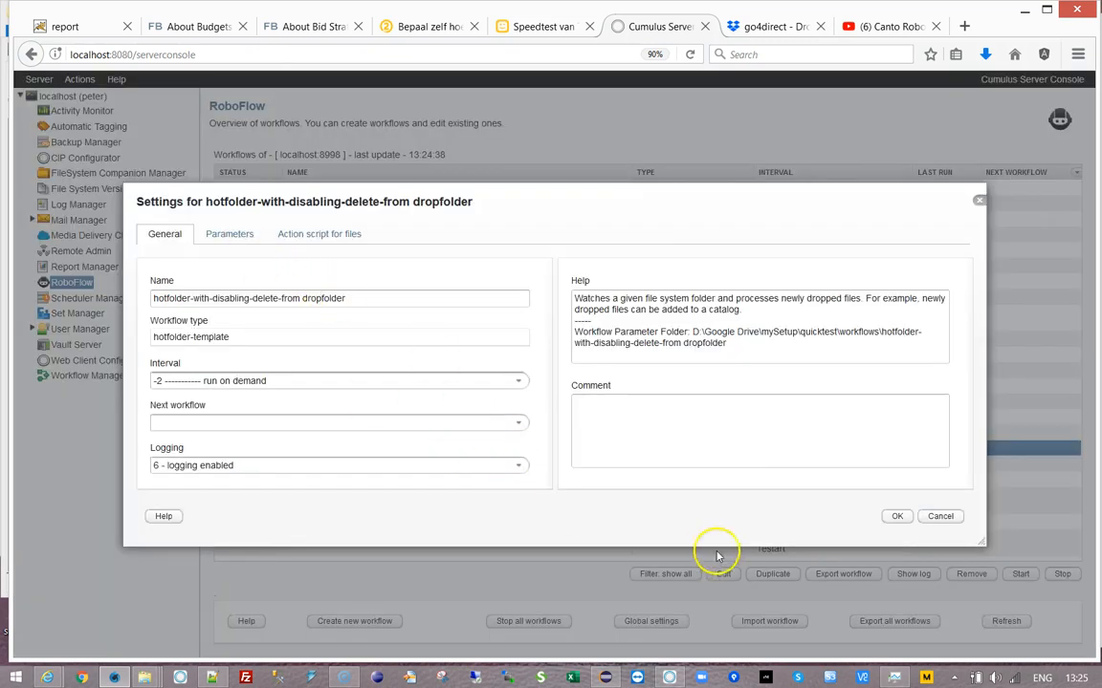
left_click(929, 525)
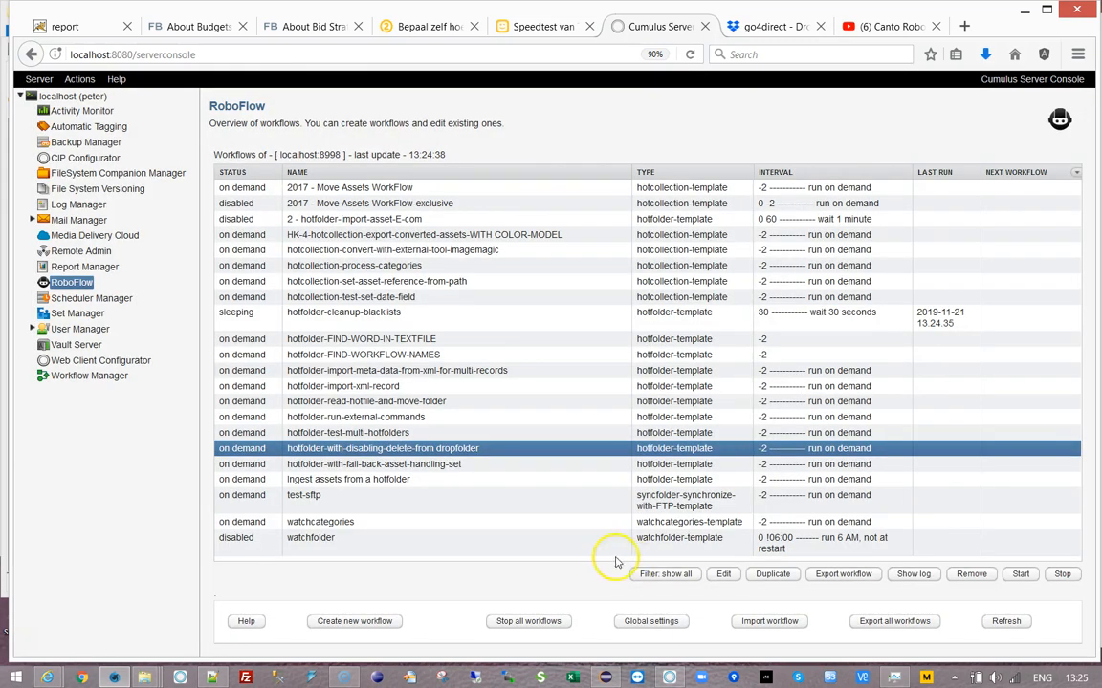
left_click(913, 574)
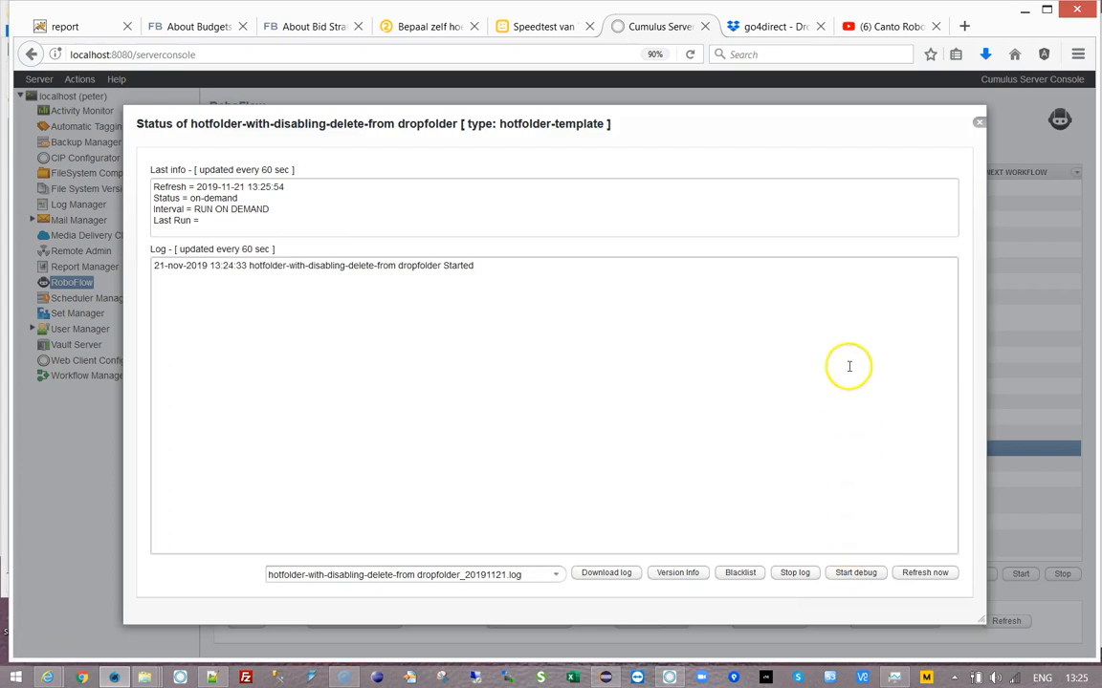
left_click(924, 573)
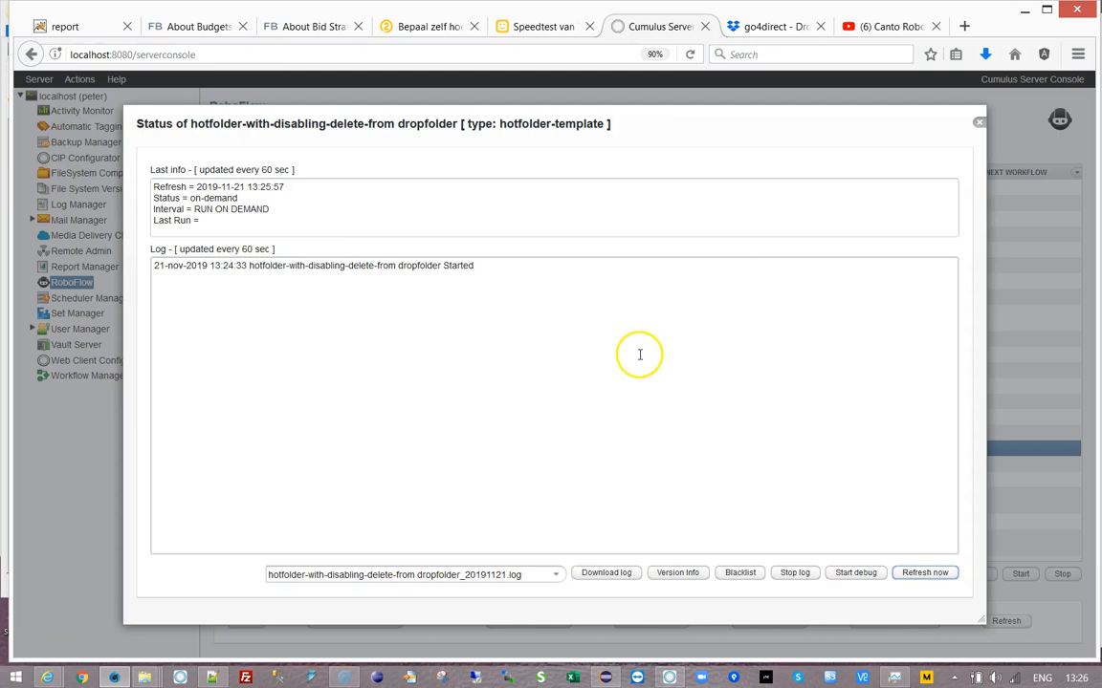
left_click(555, 577)
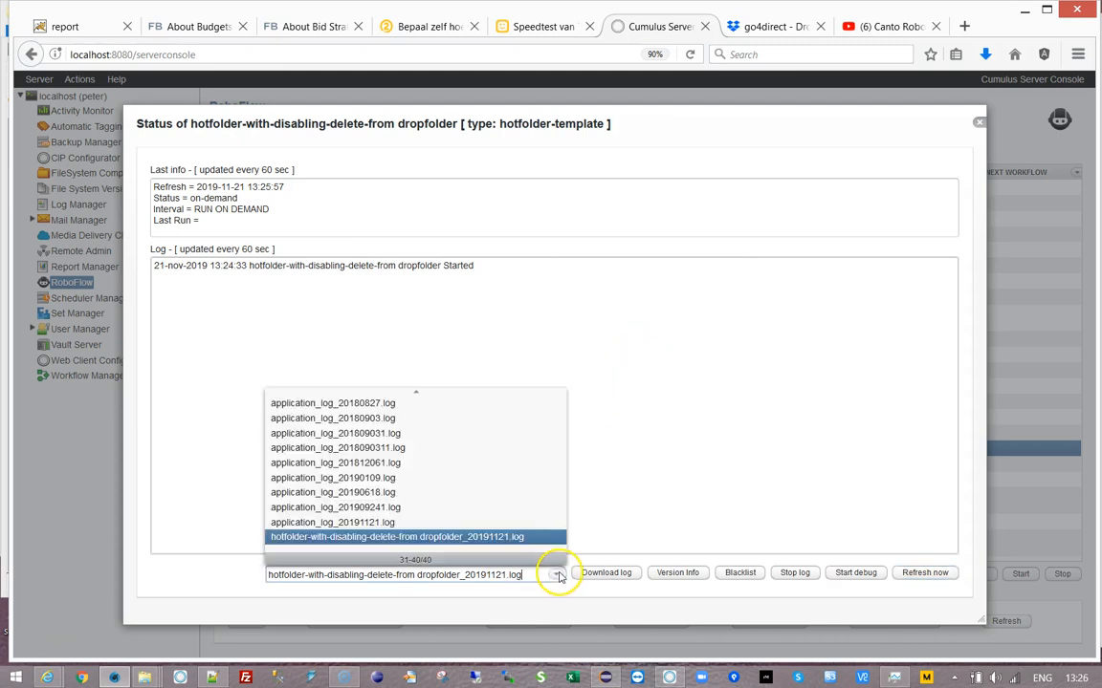
left_click(516, 538)
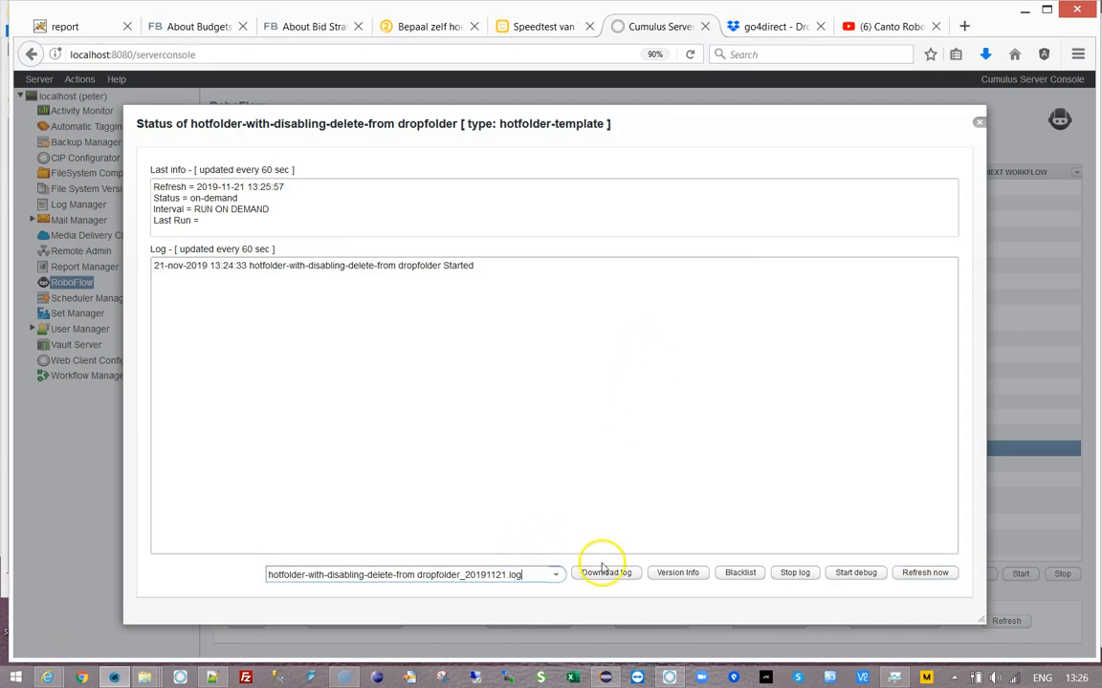
left_click(606, 574)
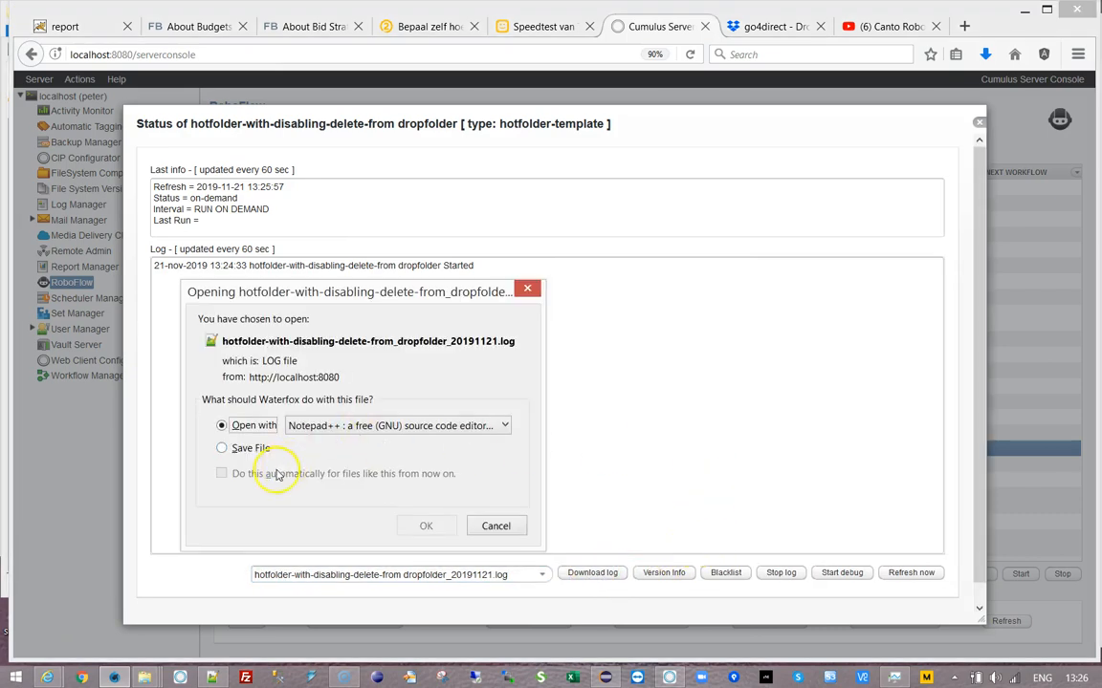
- Open the downloaded dropfolder log in Notepad++ and read down to its 13:24:33 'Started' entry
left_click(425, 526)
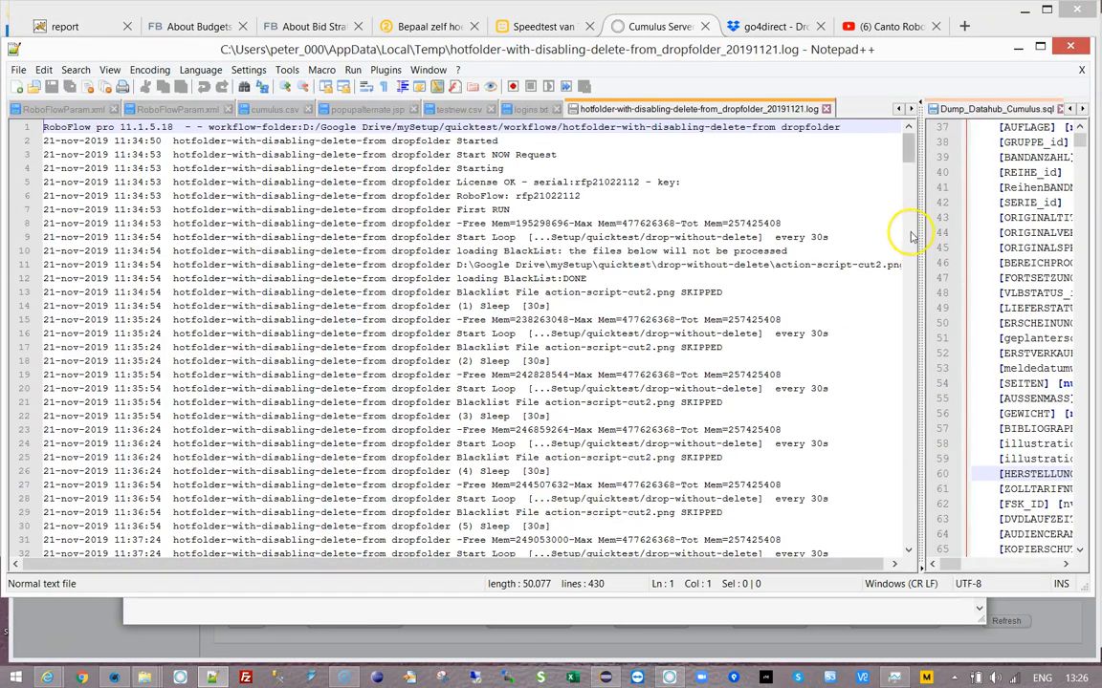
left_click_drag(909, 141, 915, 590)
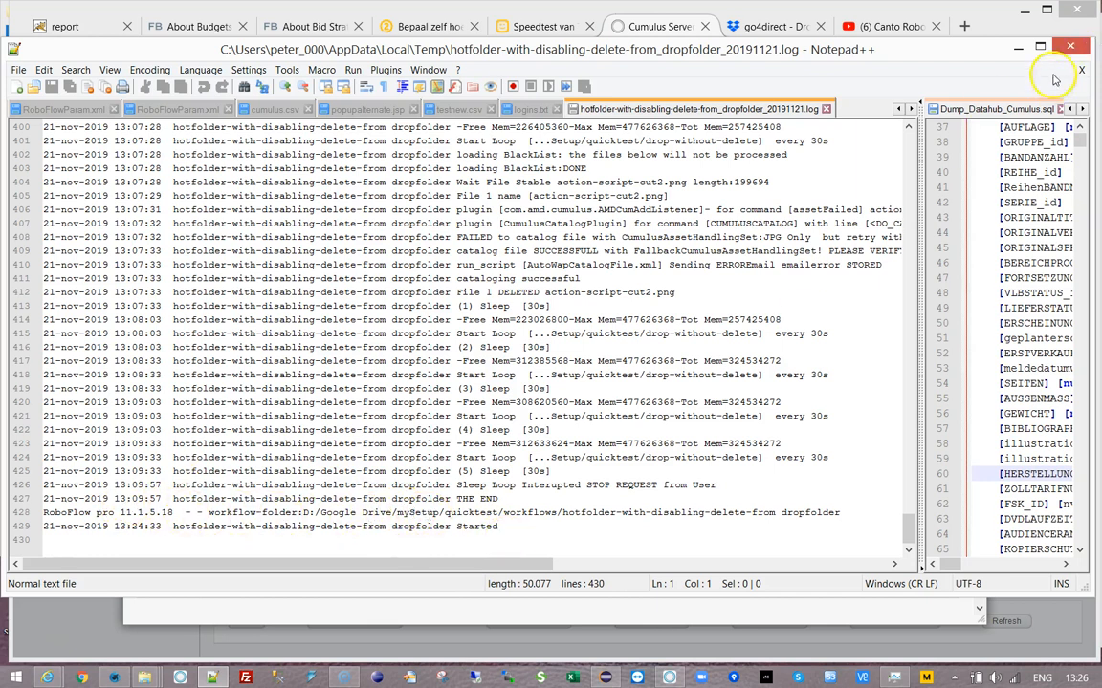
left_click(590, 610)
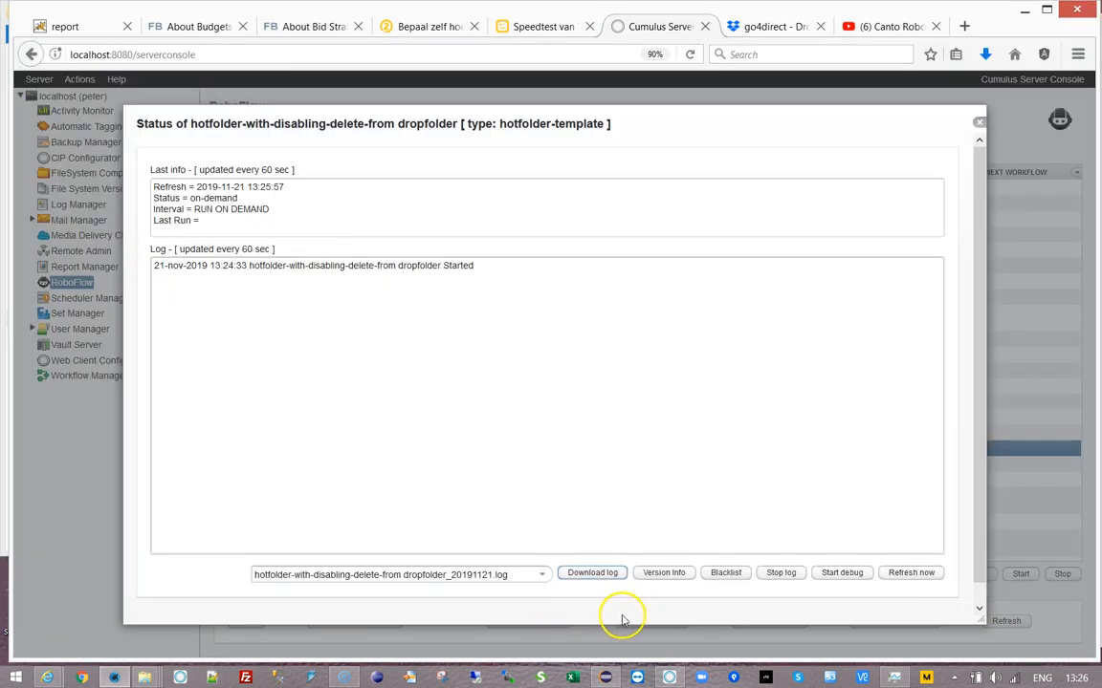
- Set hotfolder-with-disabling-delete-from dropfolder as the cleanup workflow's Next workflow, save, then stop it
left_click(979, 121)
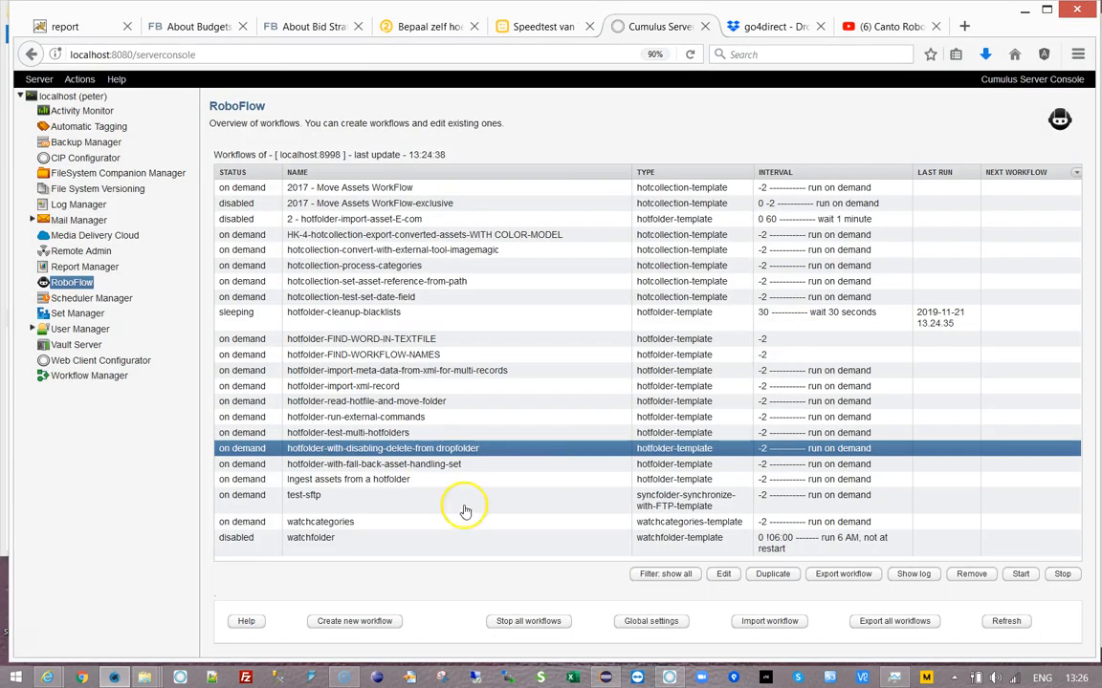
double_click(373, 316)
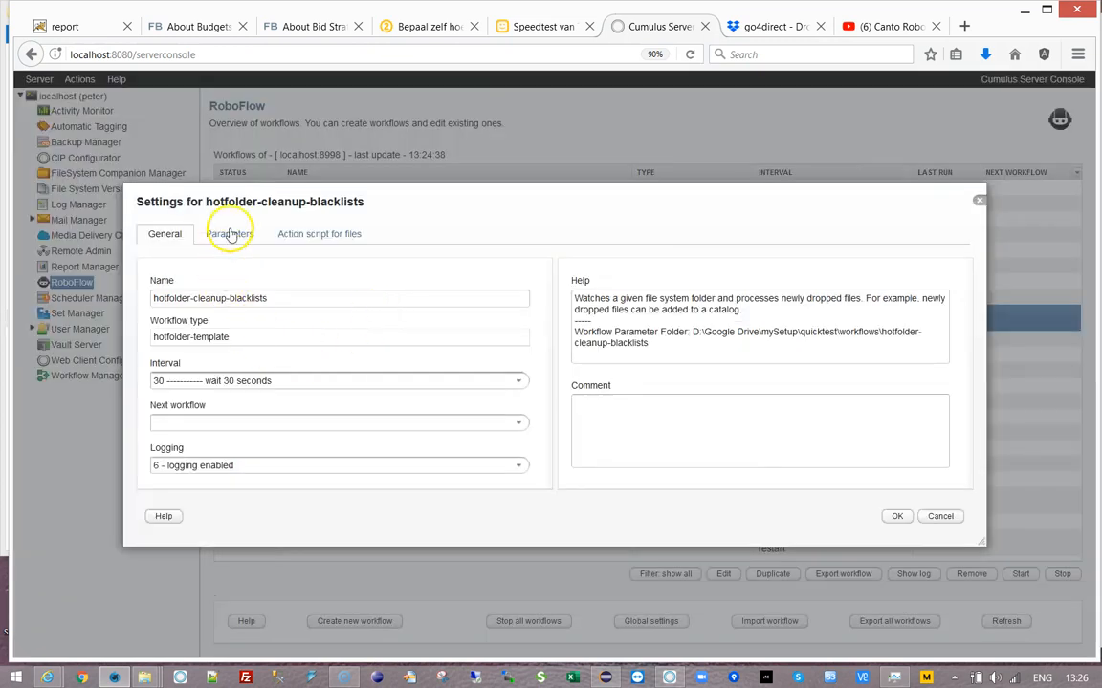
left_click(518, 424)
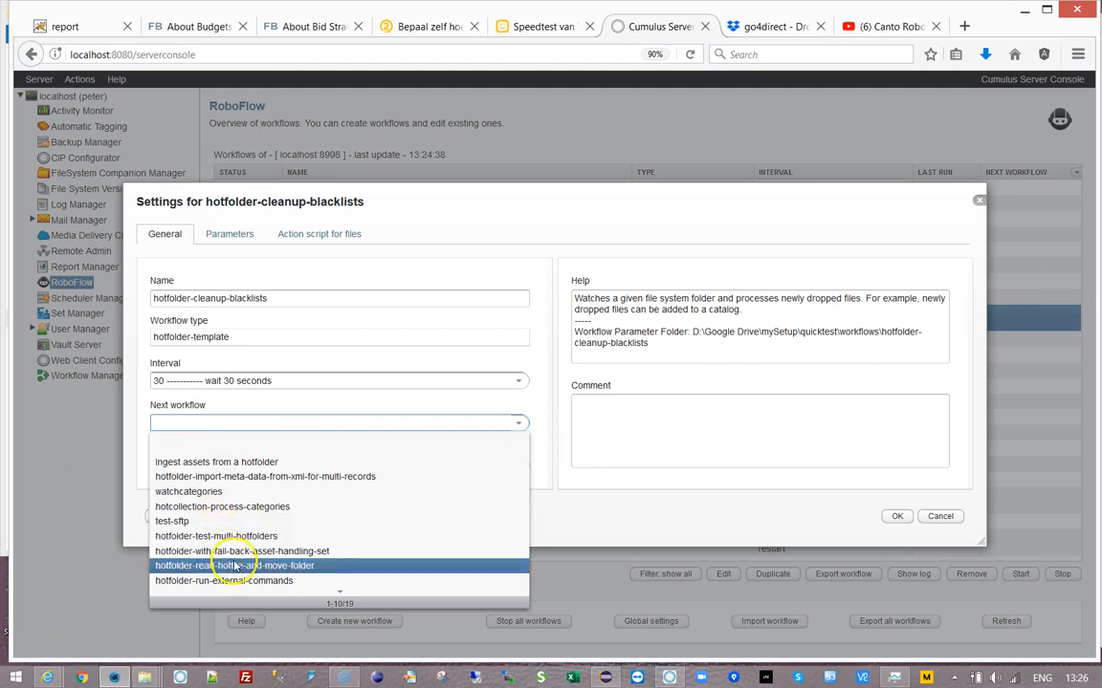
left_click(337, 598)
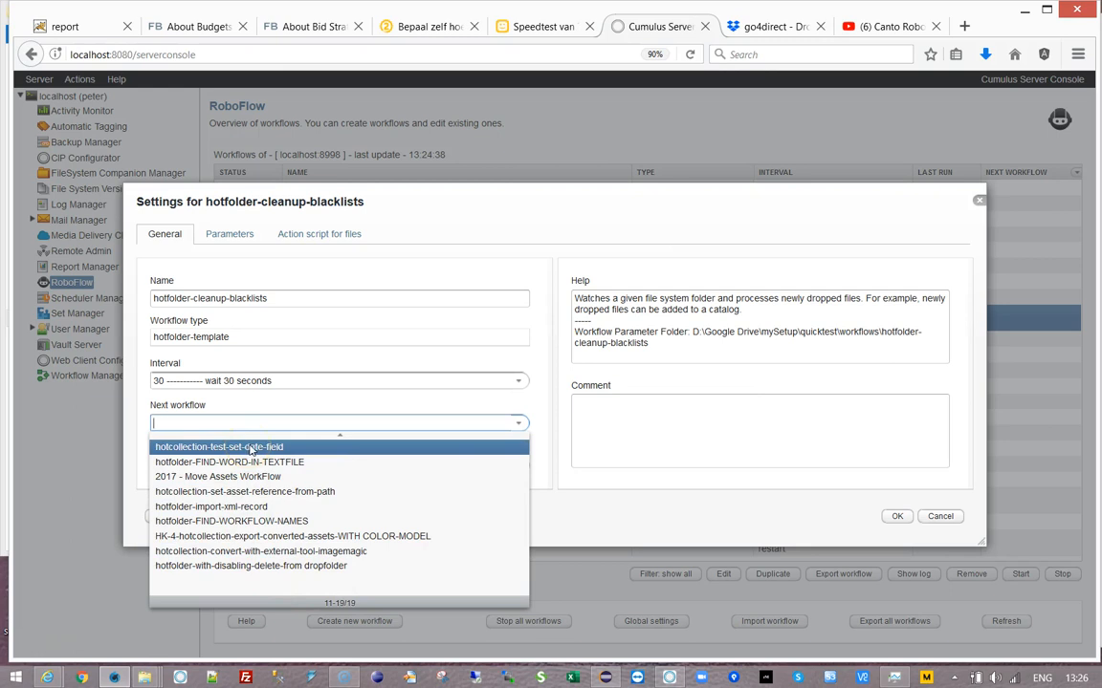
left_click(258, 566)
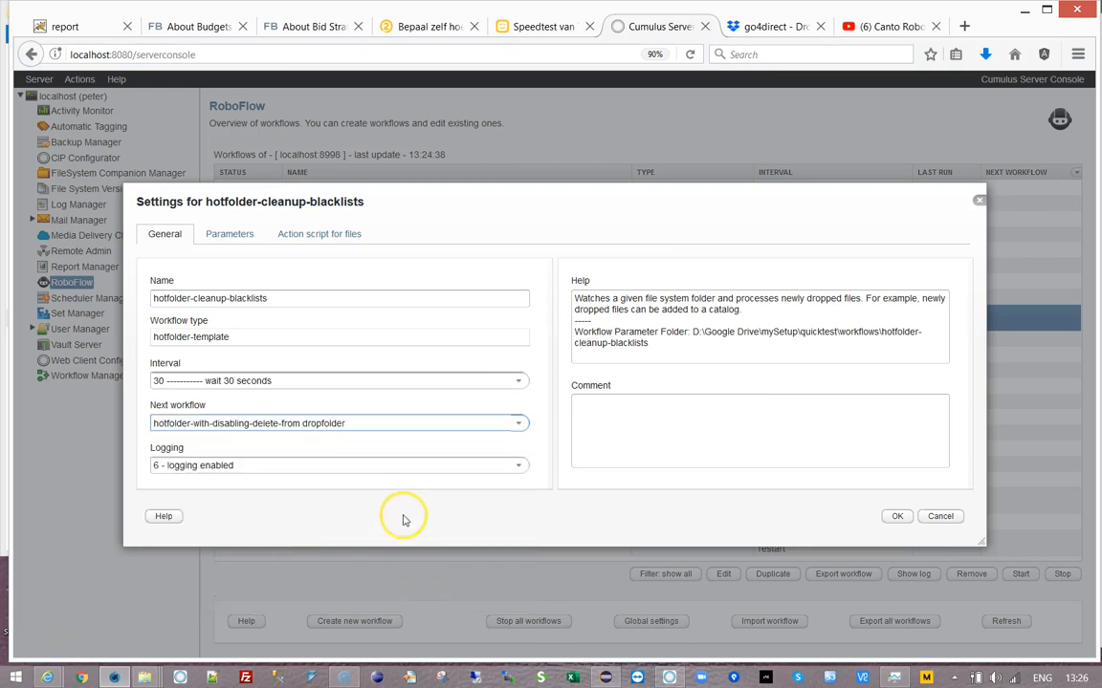
left_click(890, 516)
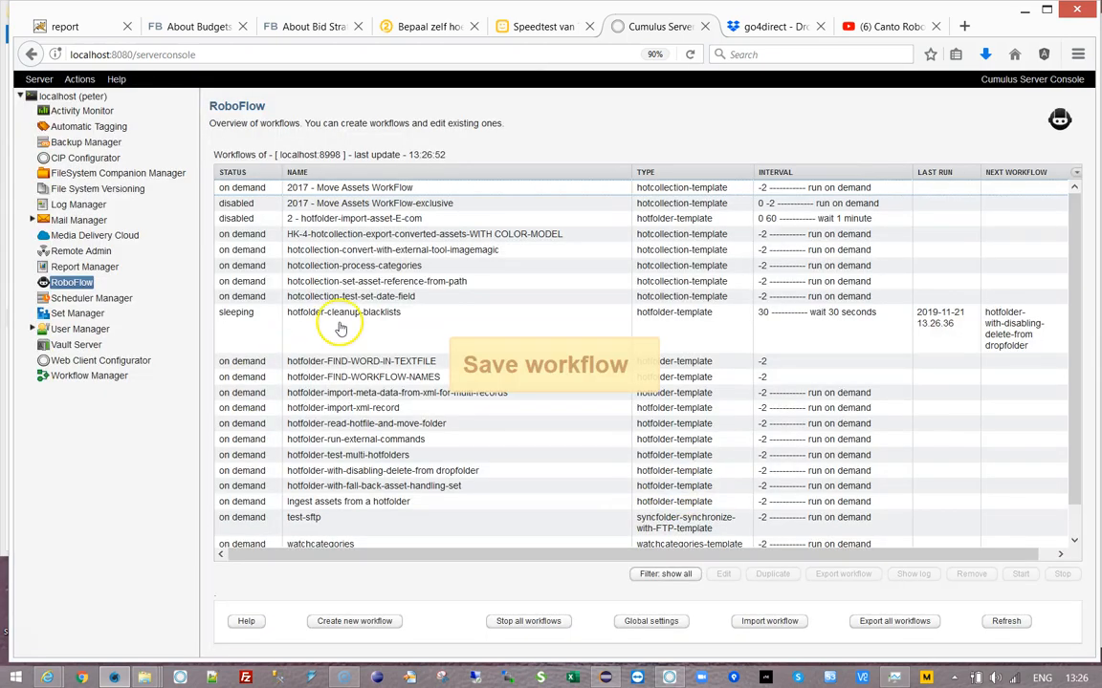
left_click(339, 328)
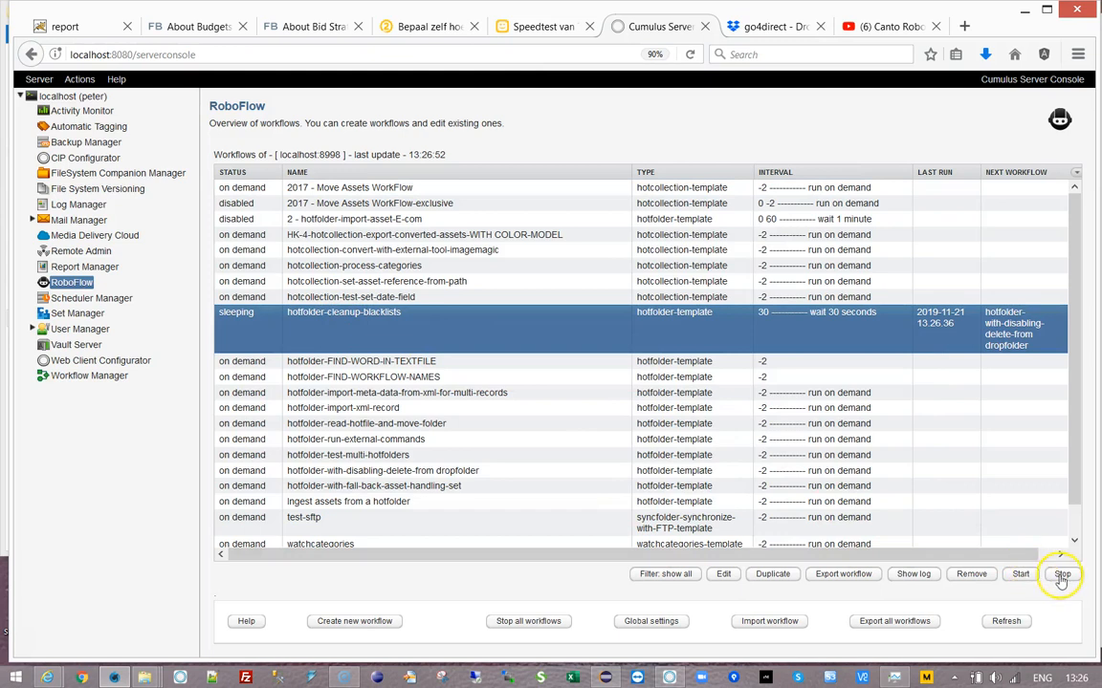
left_click(1062, 575)
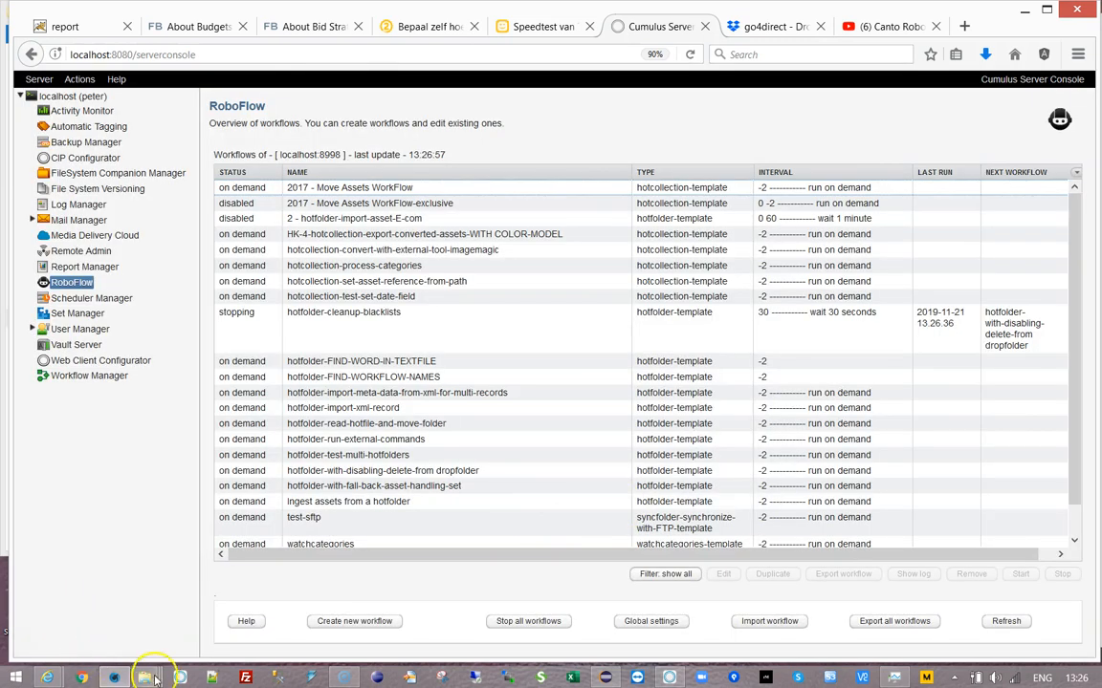
- Drag the catalog image into the drop-without-delete folder and rename it other.png
mouse_move(146, 679)
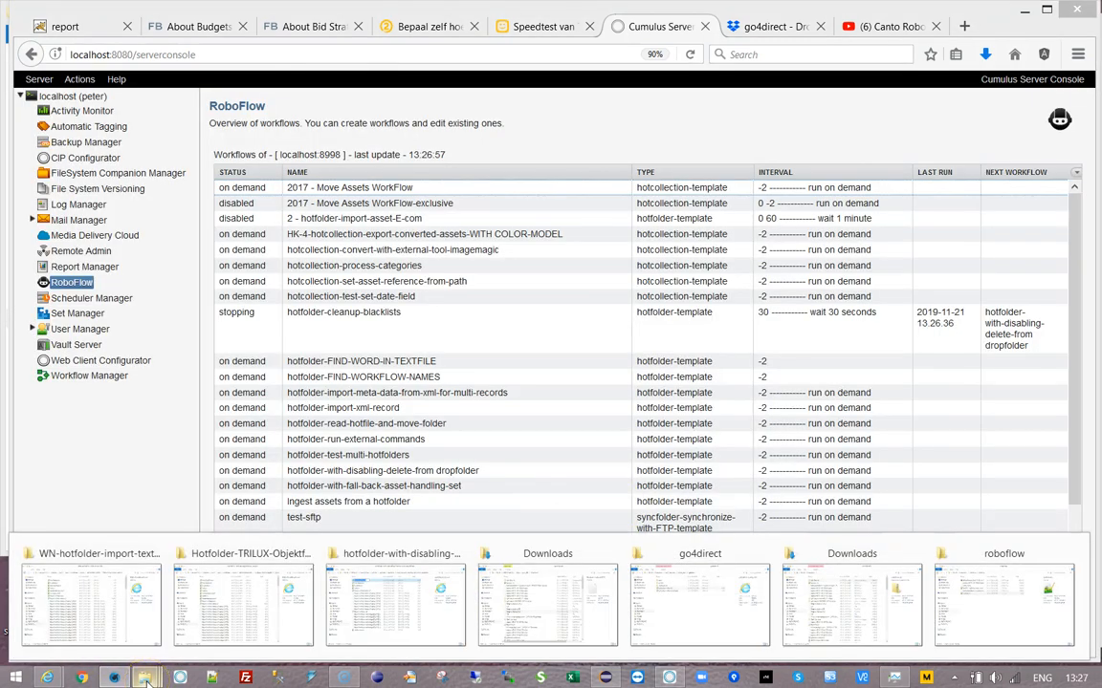
left_click(431, 621)
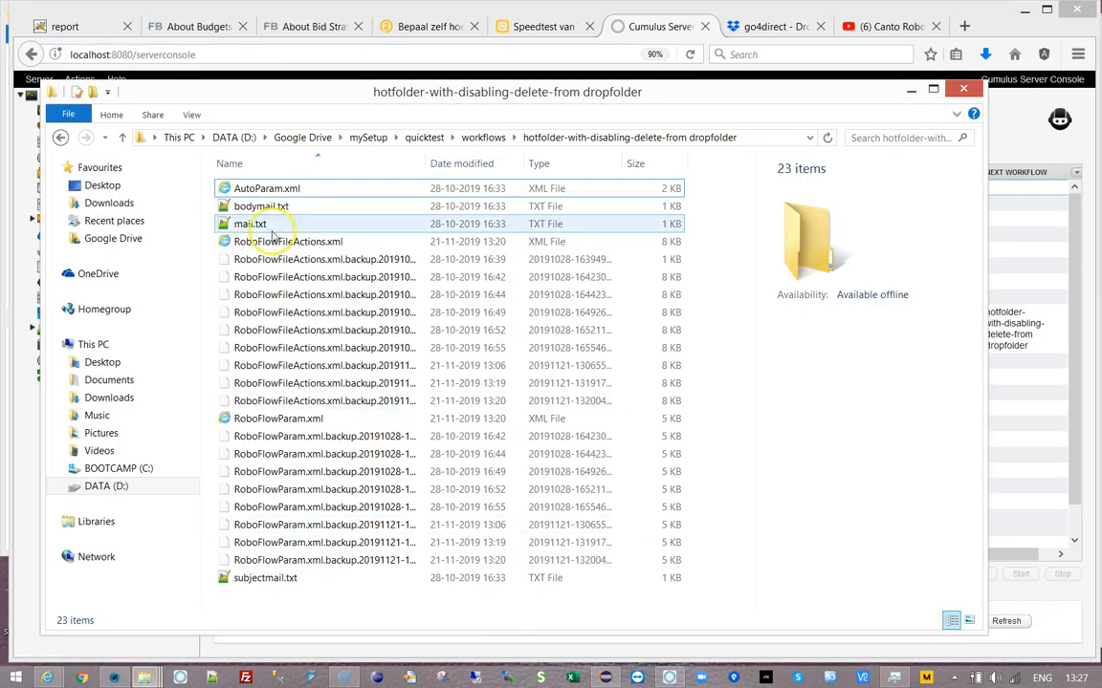
left_click(59, 138)
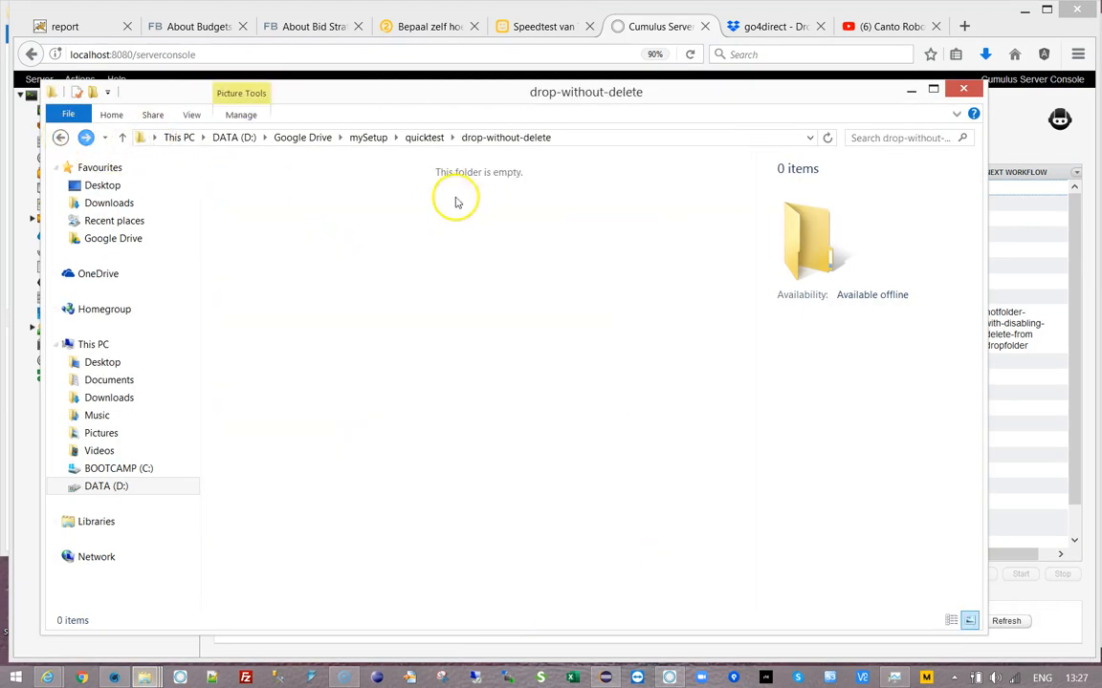
left_click(669, 678)
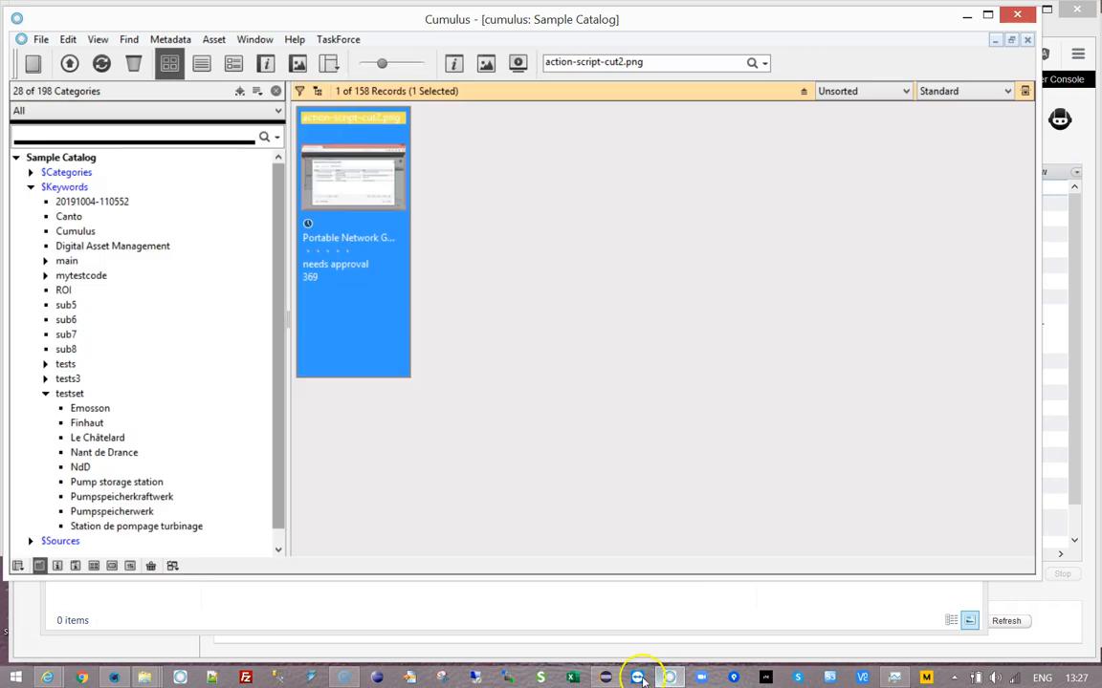
left_click_drag(381, 9, 910, 184)
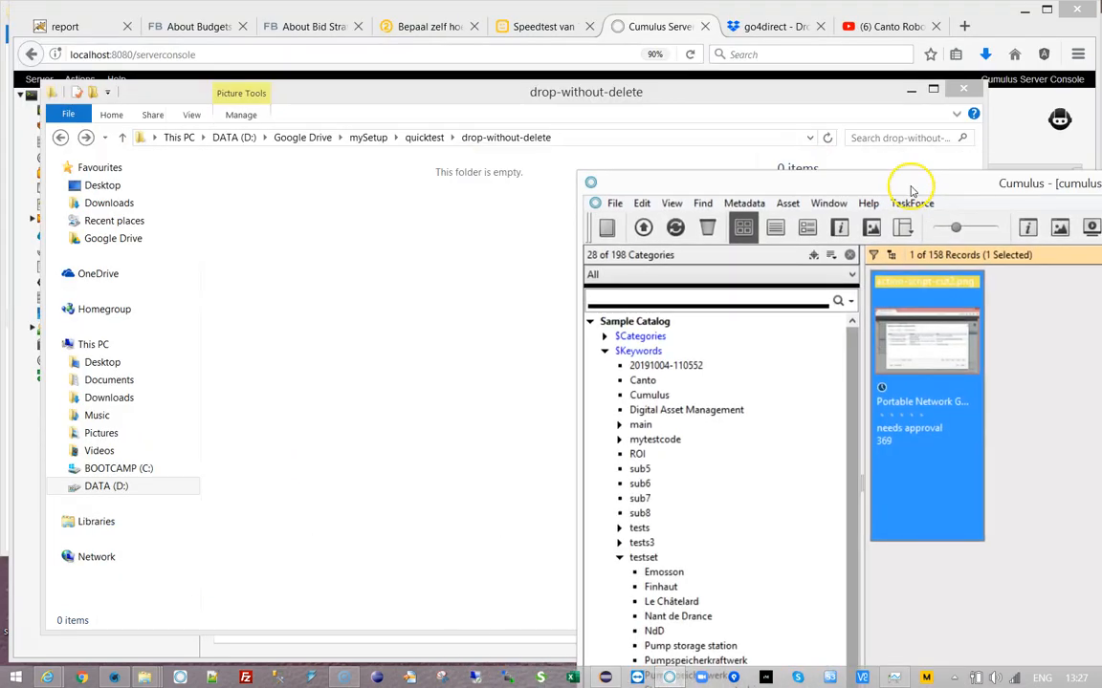
left_click_drag(932, 378, 454, 307)
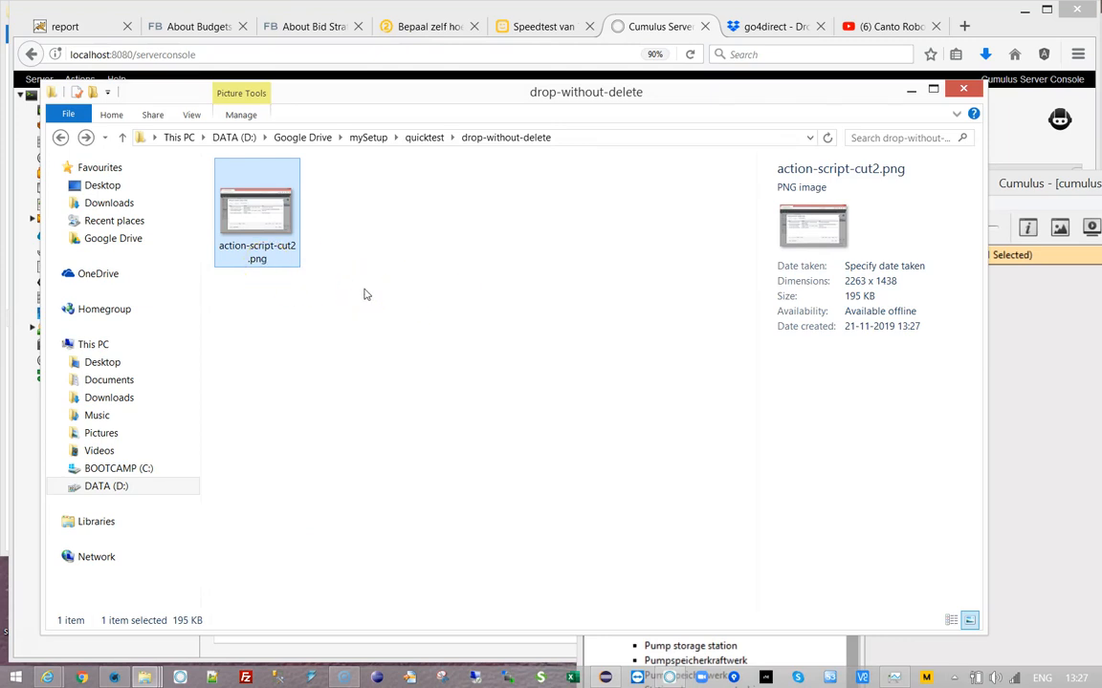
left_click(238, 254)
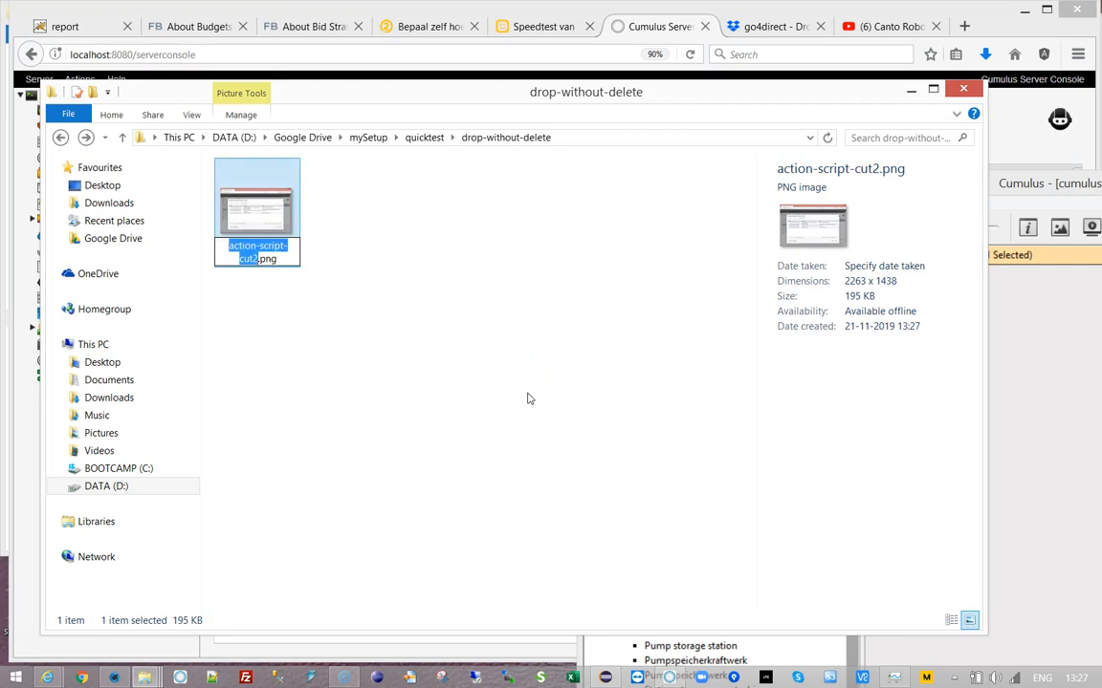
type("oth")
key("Return")
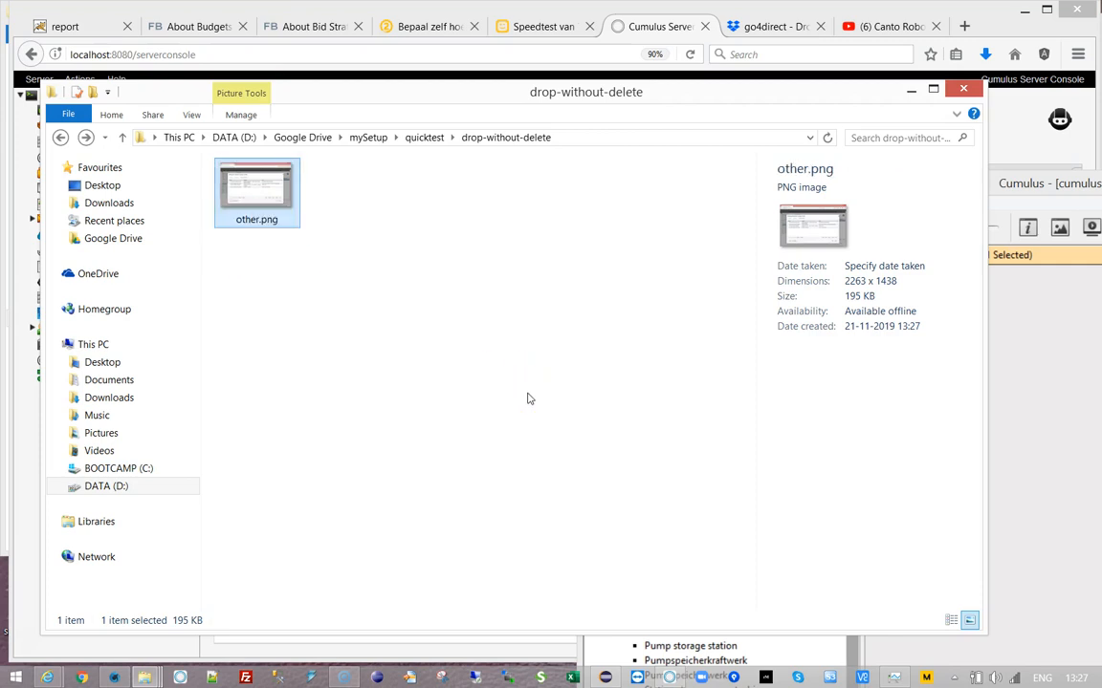
left_click(912, 90)
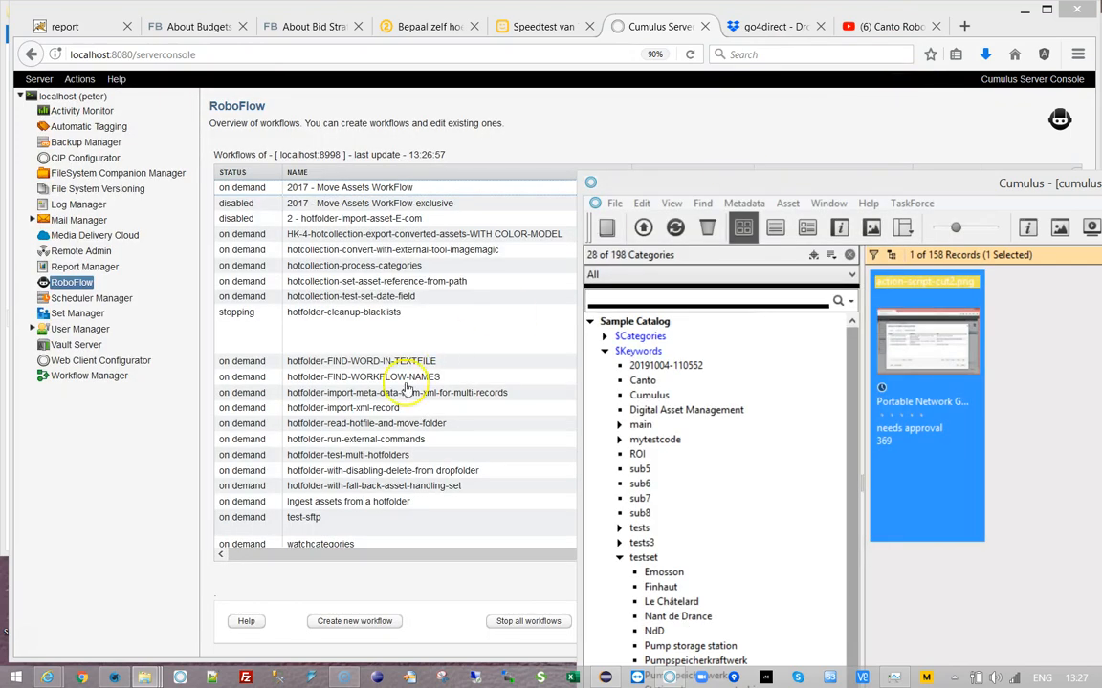
- Change hotfolder-cleanup-blacklists' interval to '1800 wait 30 minutes' and save it
left_click(318, 326)
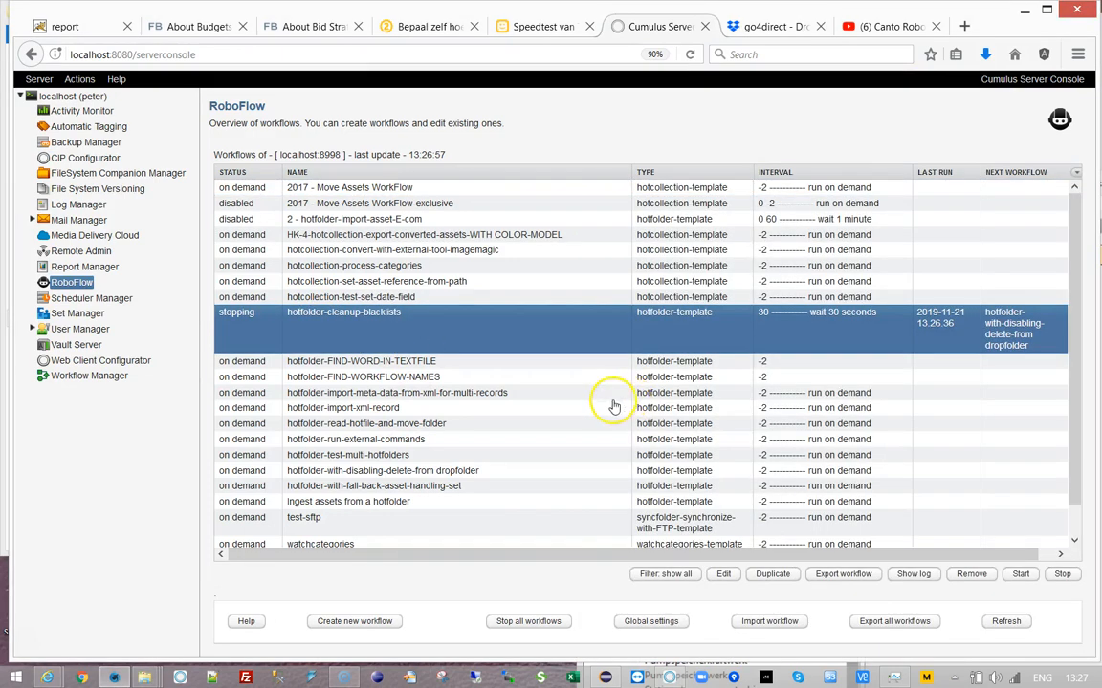
double_click(744, 316)
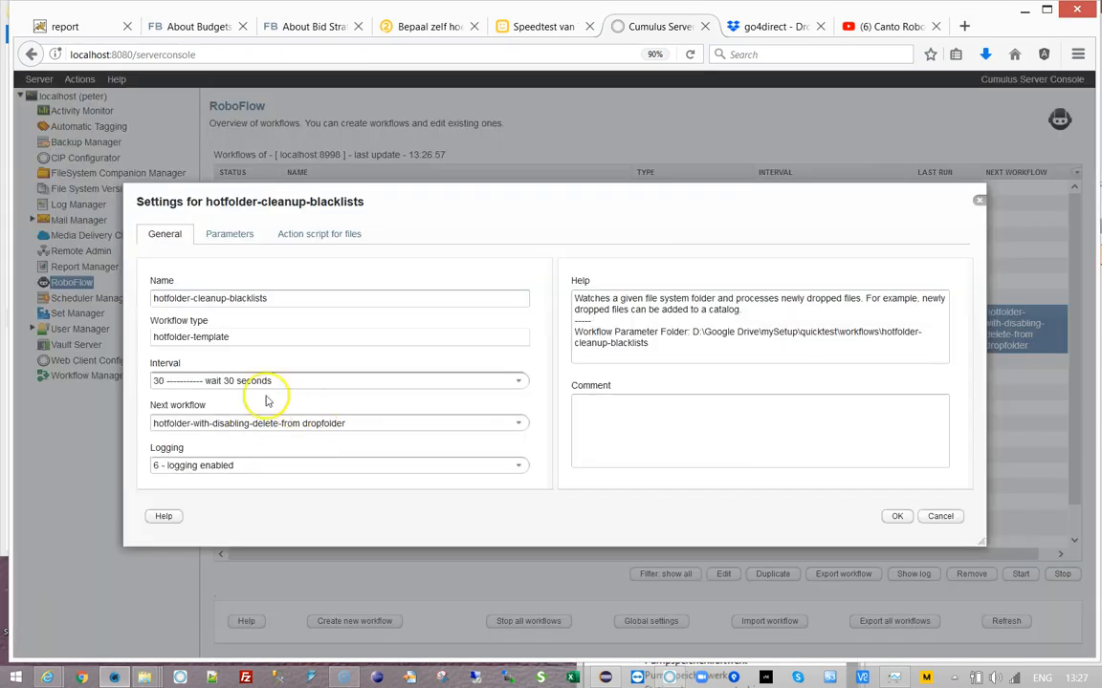
left_click(517, 382)
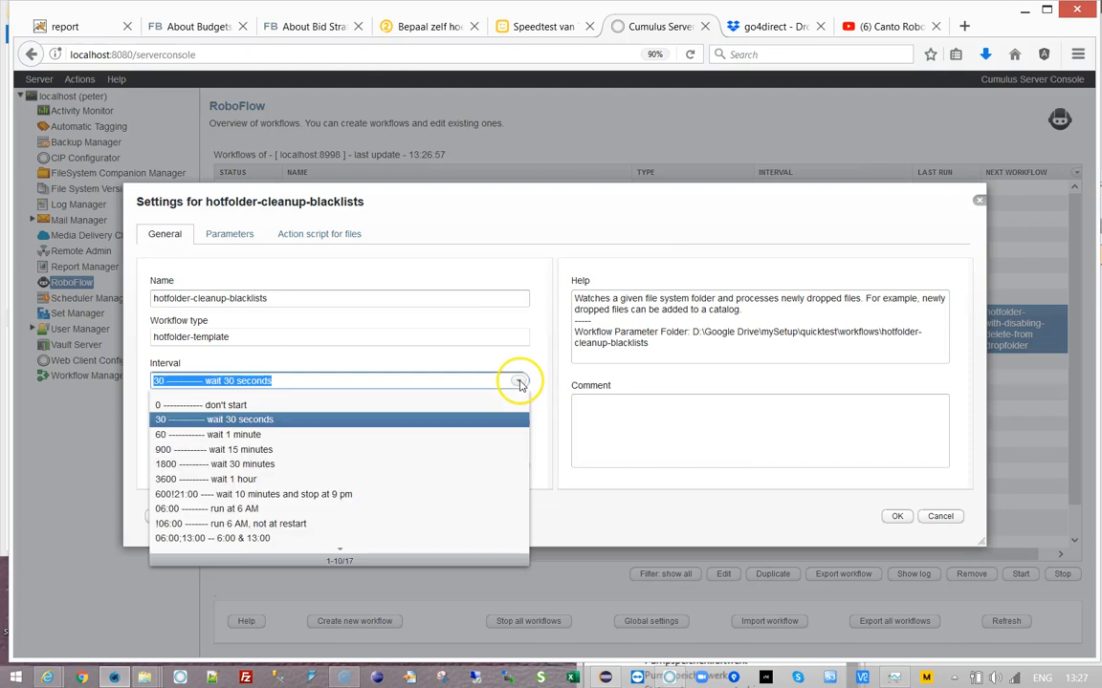
left_click(204, 465)
left_click(899, 518)
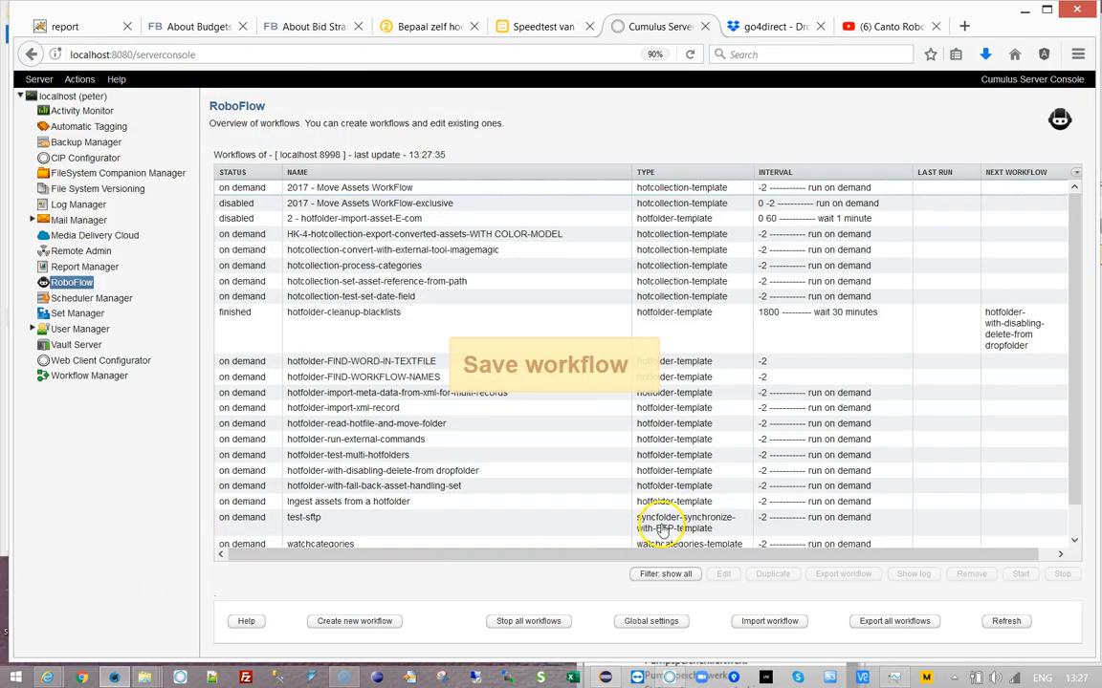
left_click(1020, 574)
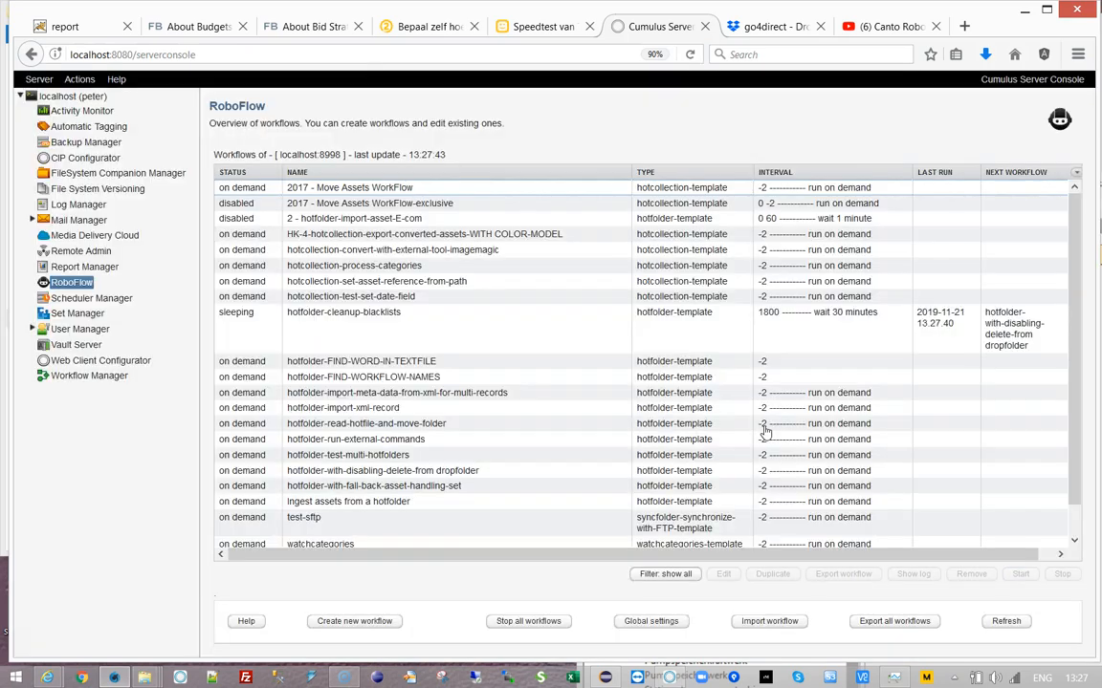
left_click(466, 346)
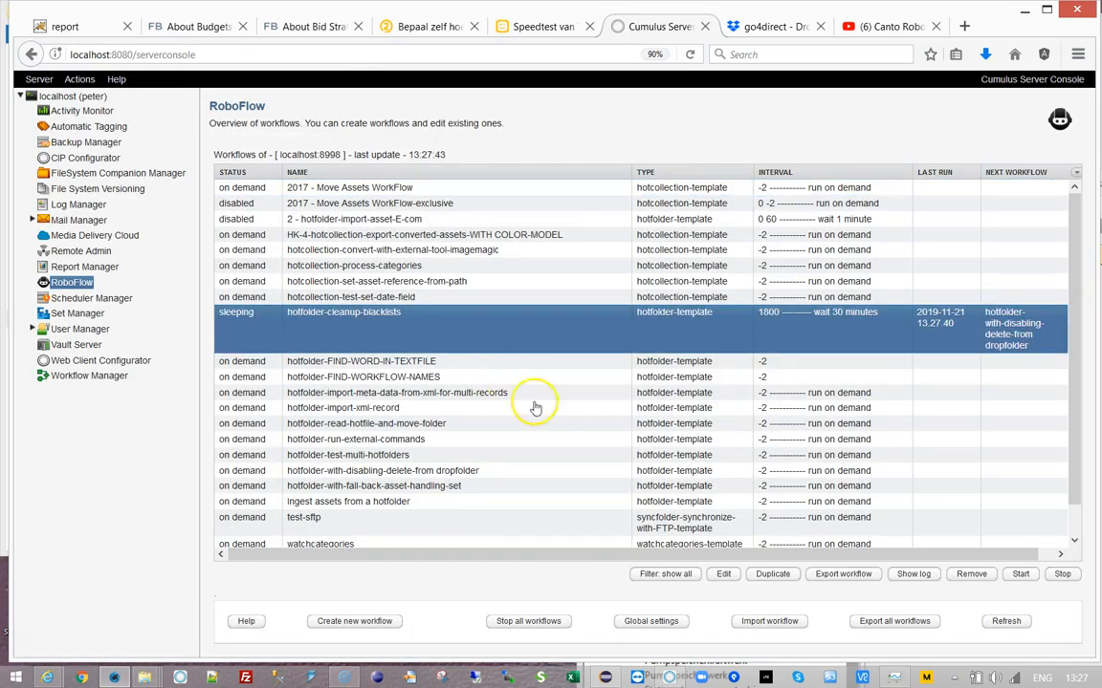
left_click(913, 575)
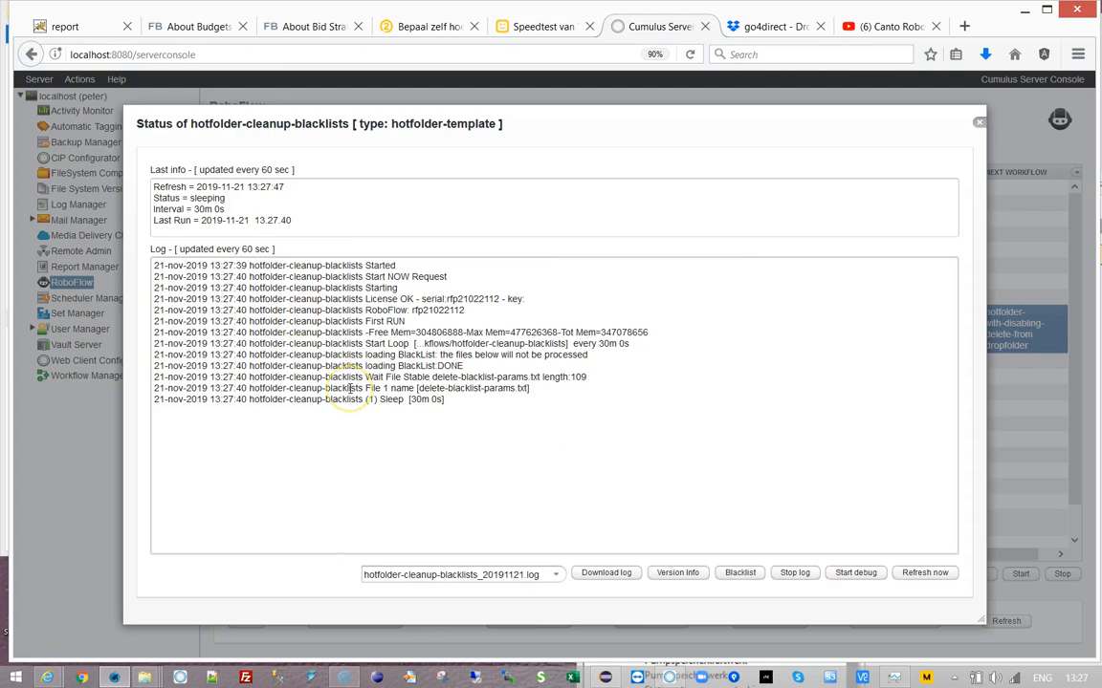
left_click_drag(350, 390, 569, 404)
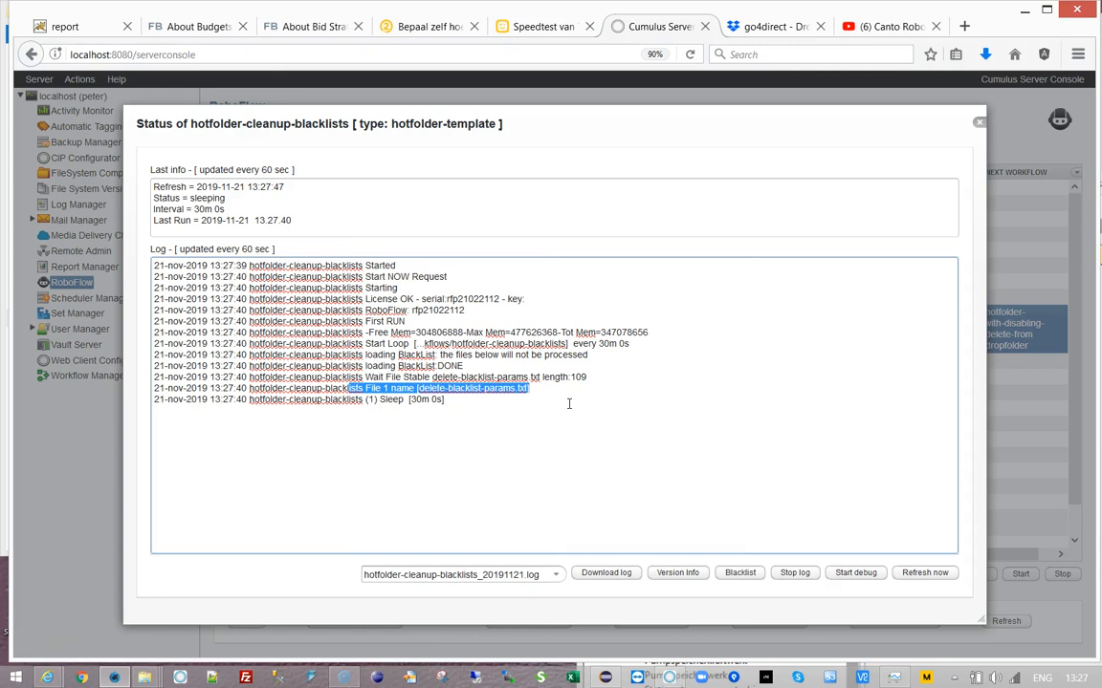
left_click(980, 126)
double_click(400, 315)
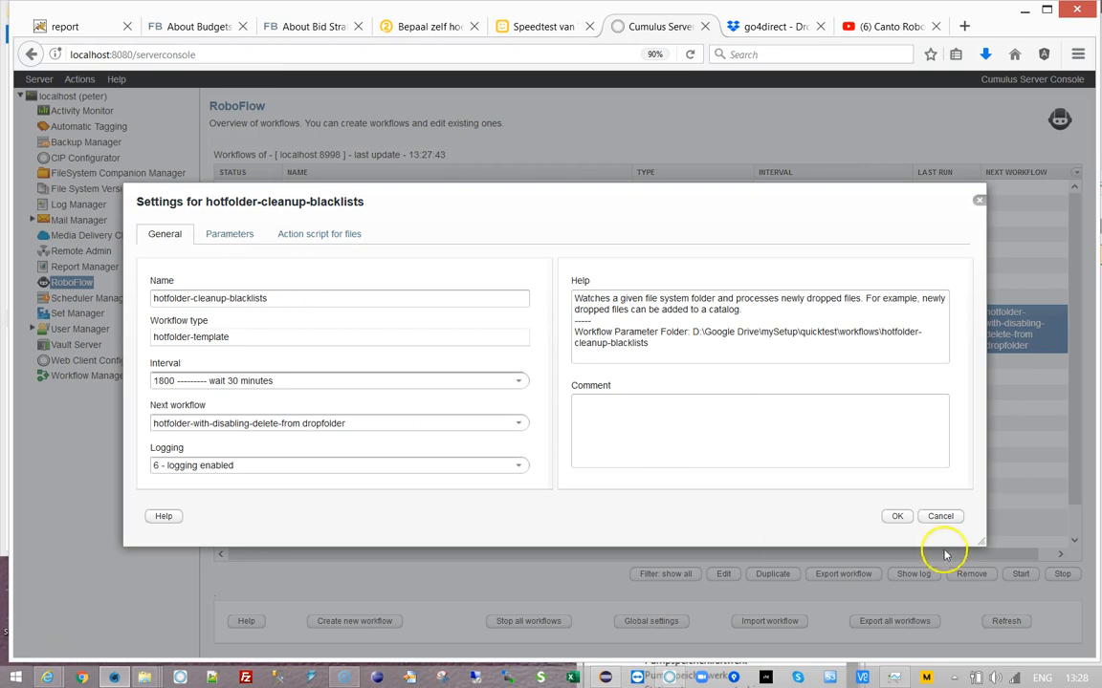
left_click(942, 516)
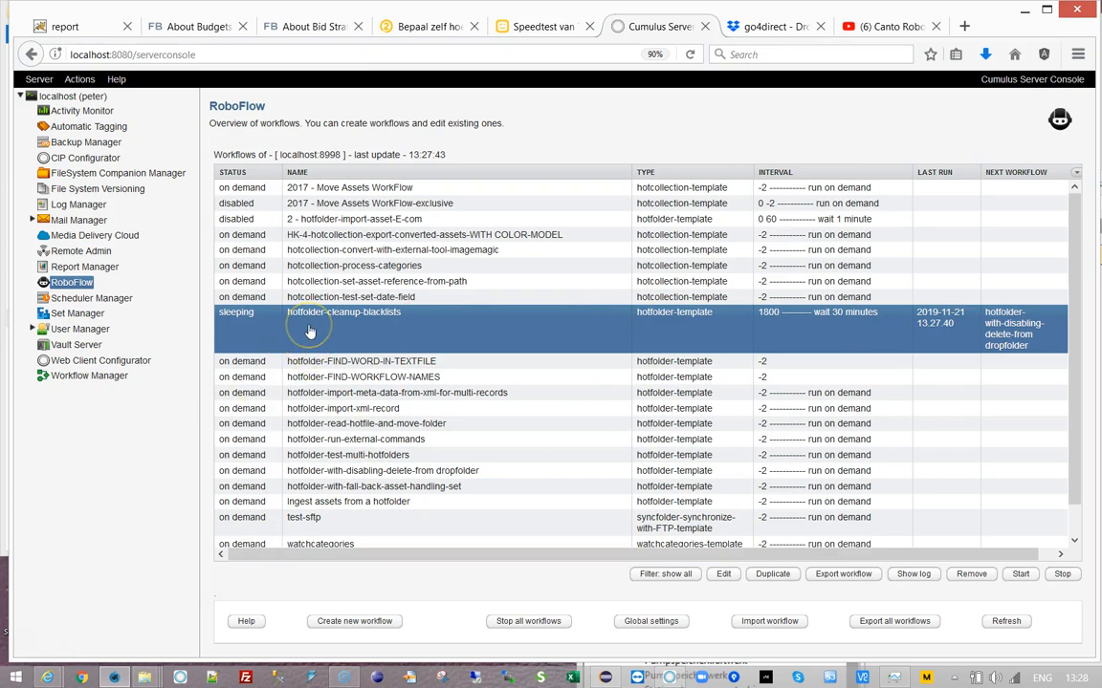
- Stop all workflows, start them again, and select hotfolder-cleanup-blacklists to confirm its 13:28:25 run
left_click(525, 622)
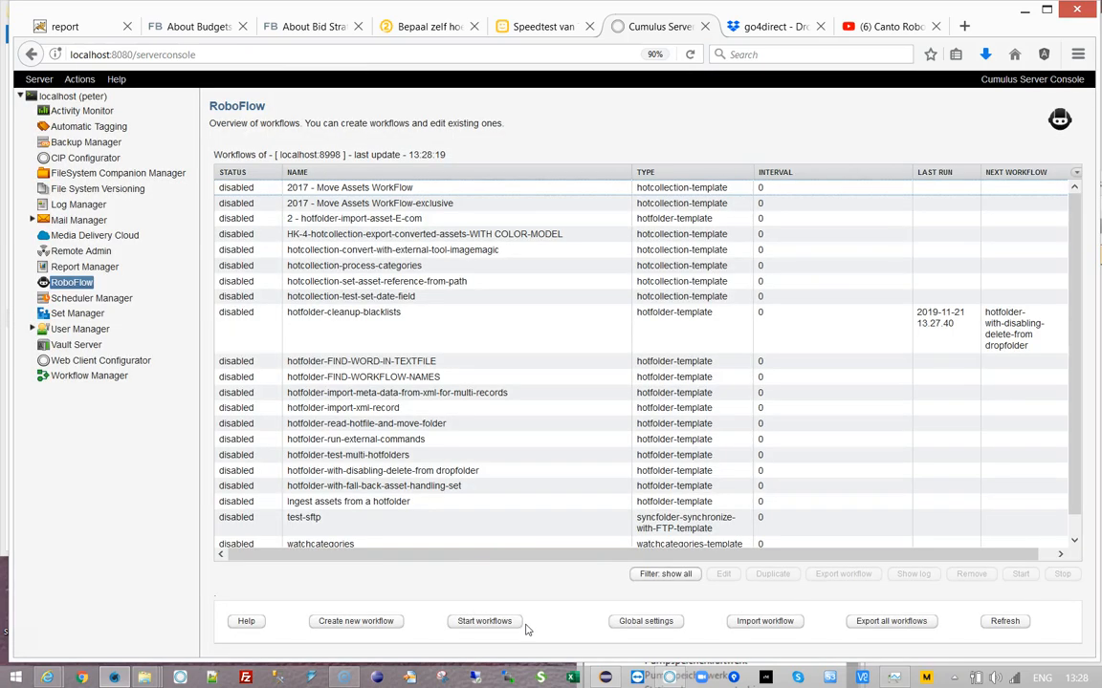
left_click(483, 622)
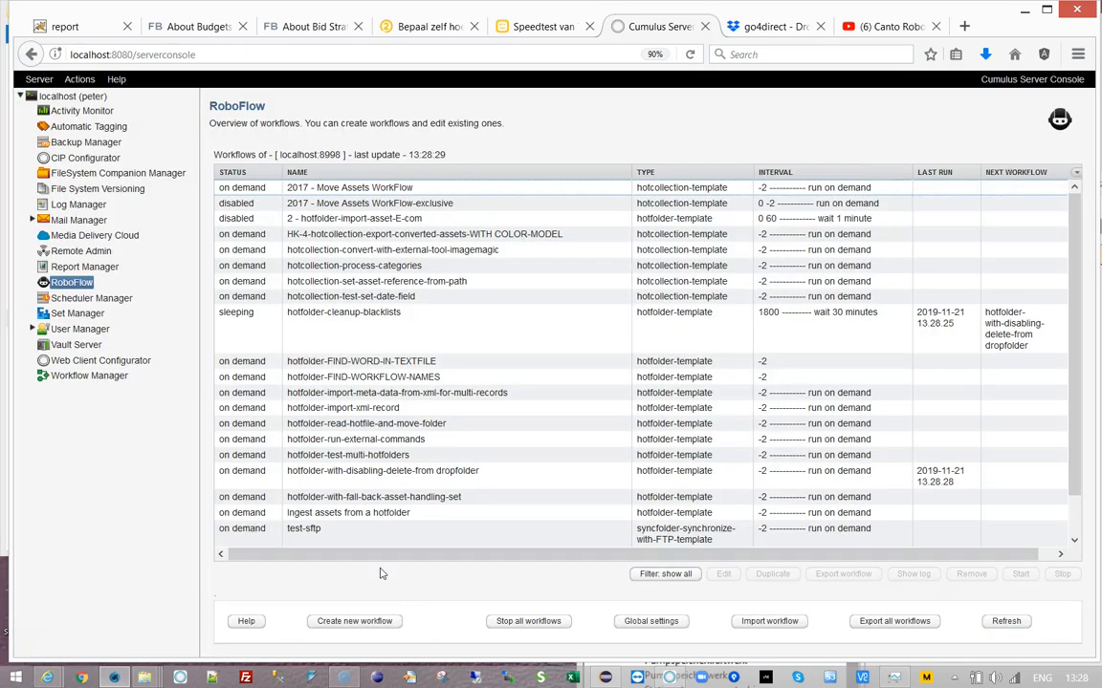
left_click(308, 315)
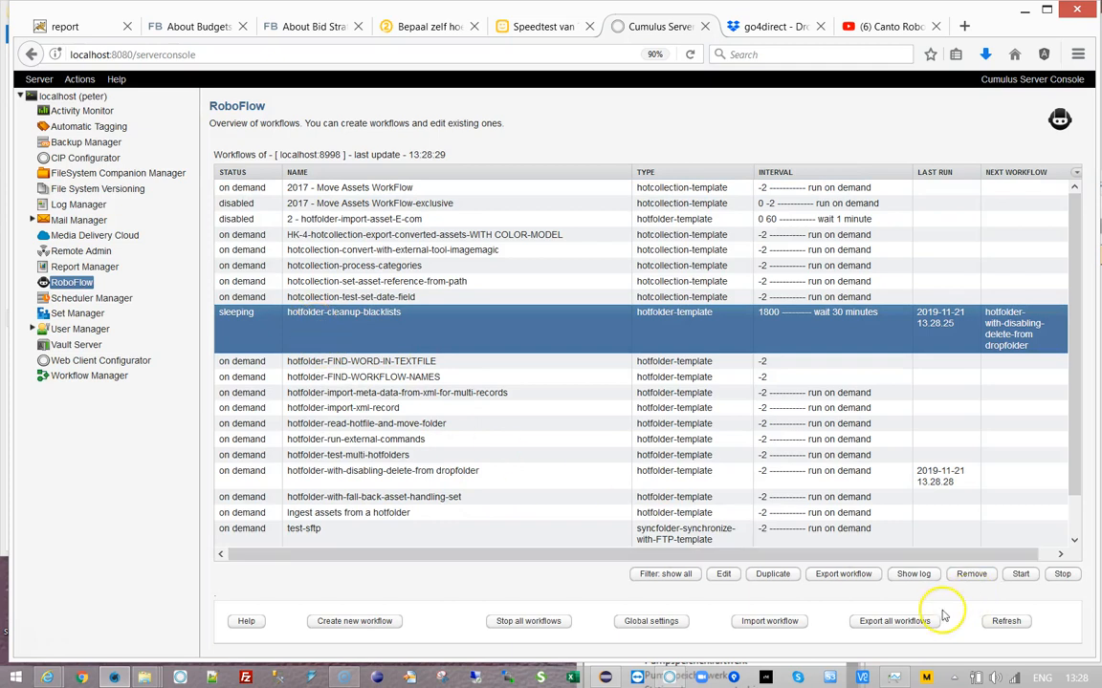
left_click(416, 360)
left_click(375, 324)
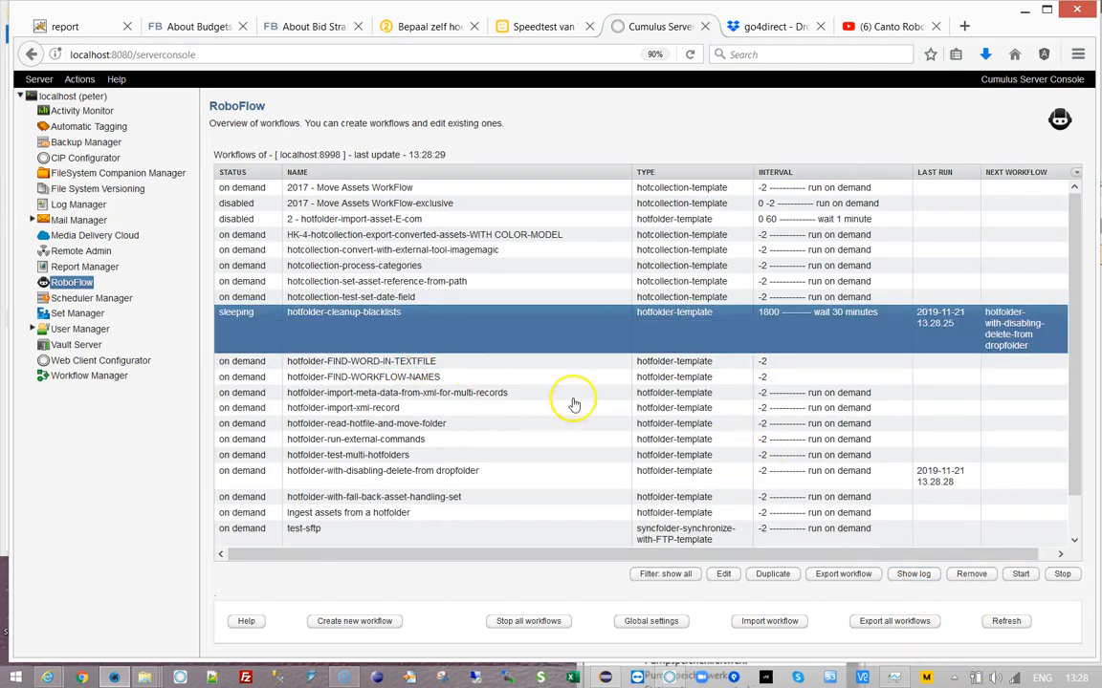
left_click(913, 574)
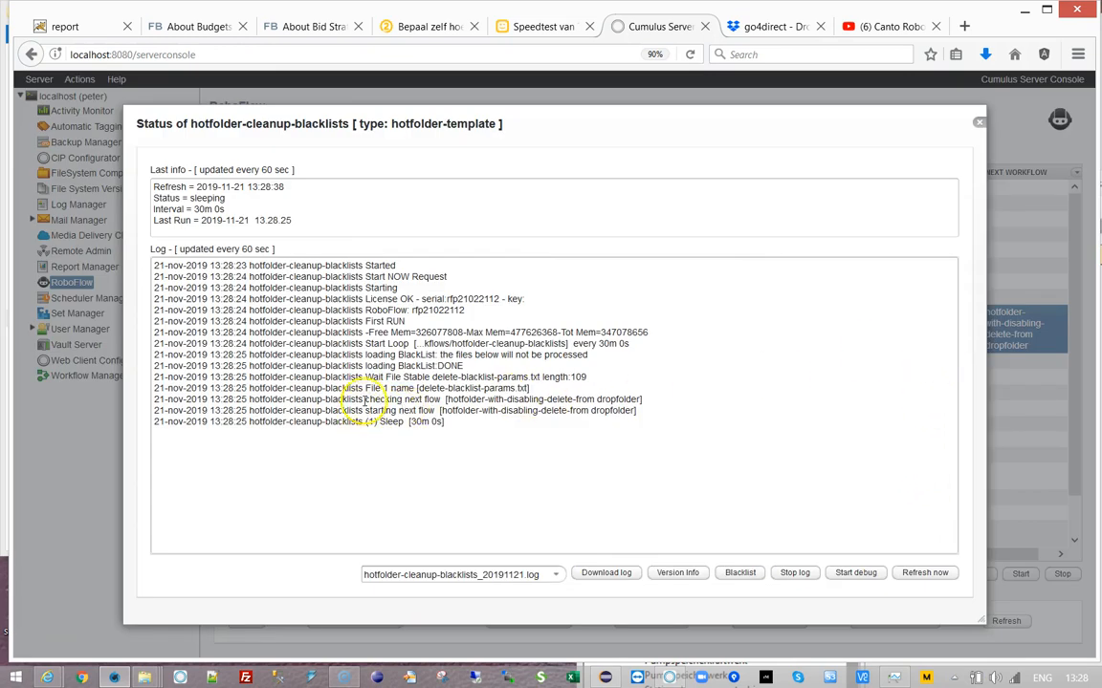
left_click_drag(440, 411, 639, 414)
left_click(675, 397)
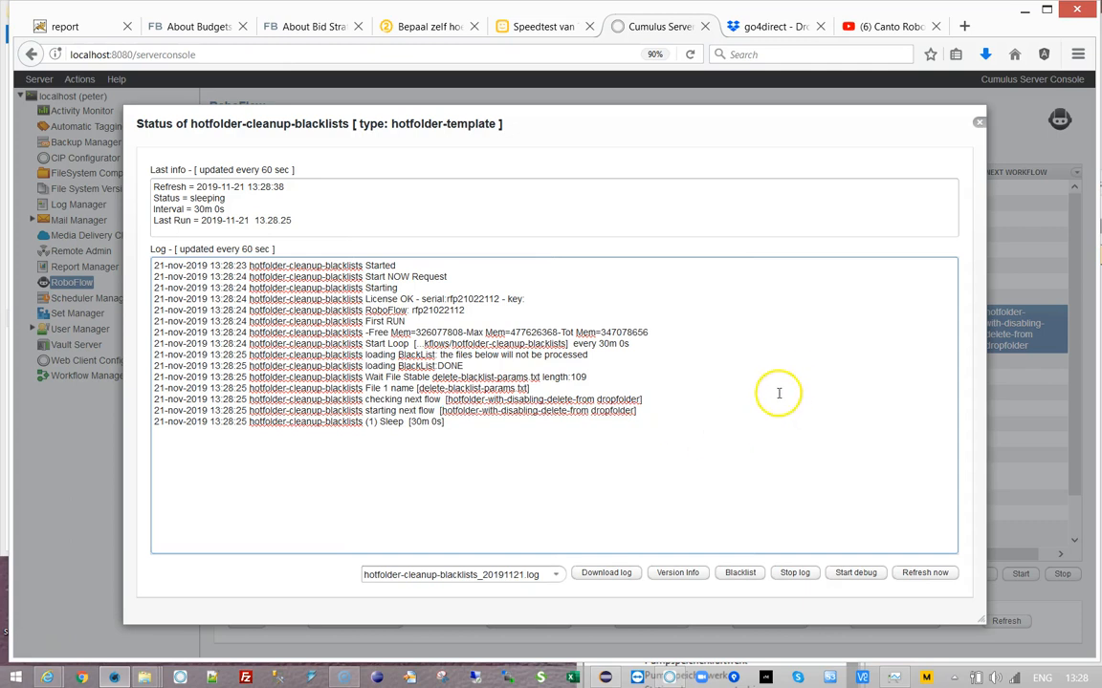
left_click(978, 124)
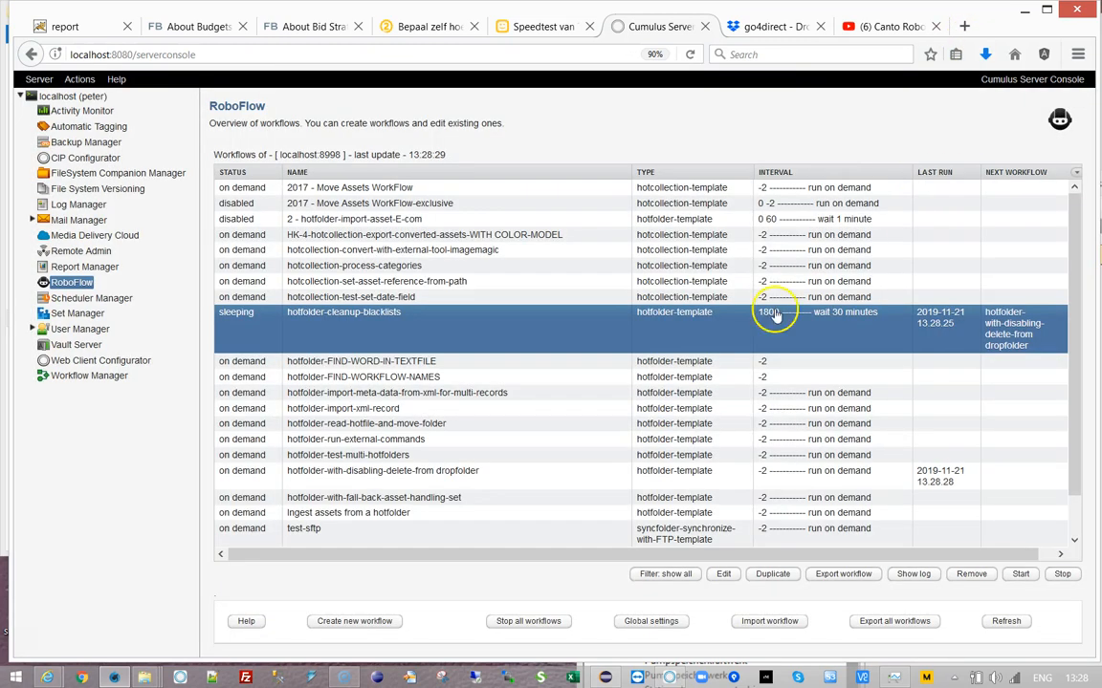
left_click(363, 469)
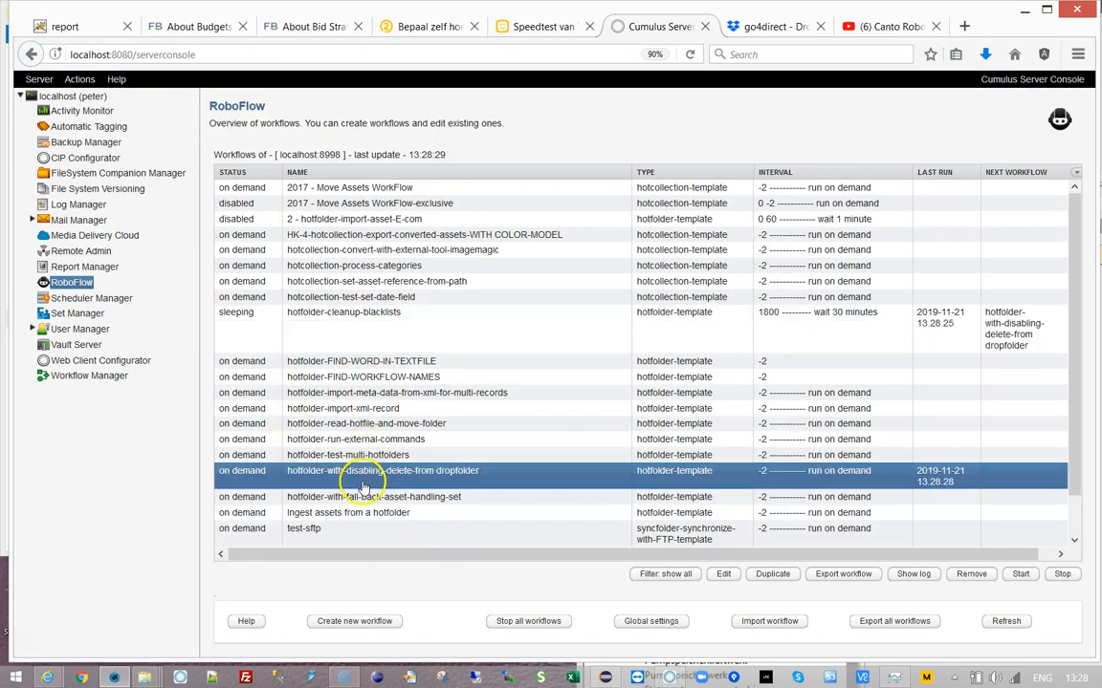
left_click(911, 574)
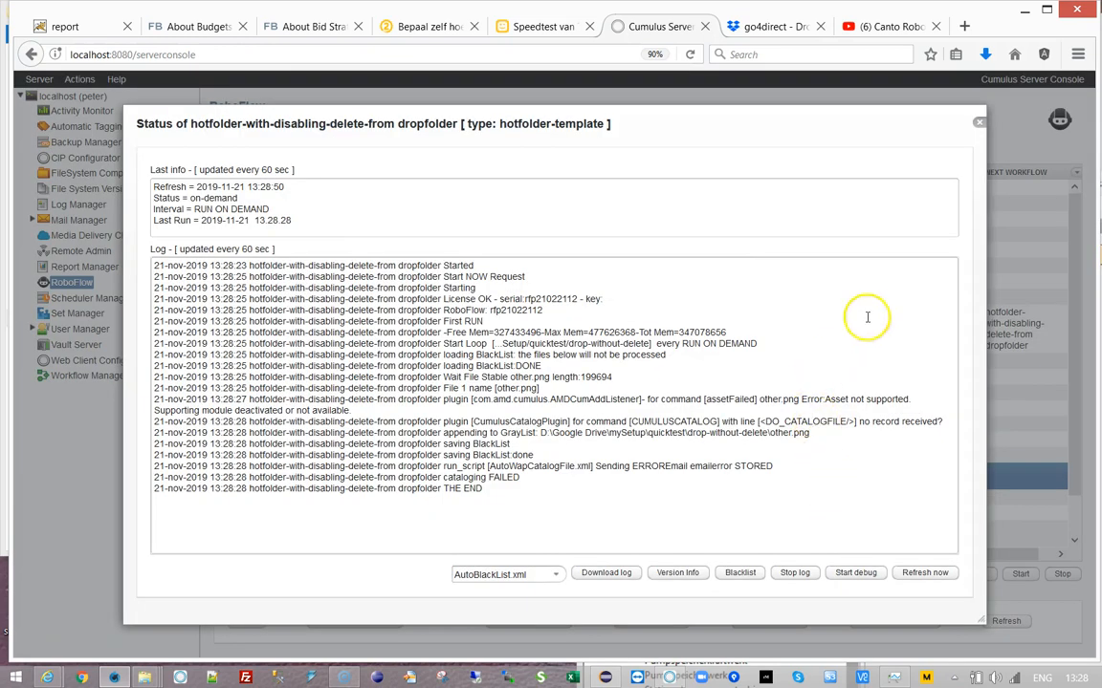
left_click_drag(443, 399, 741, 399)
left_click_drag(442, 420, 758, 424)
left_click_drag(443, 433, 816, 435)
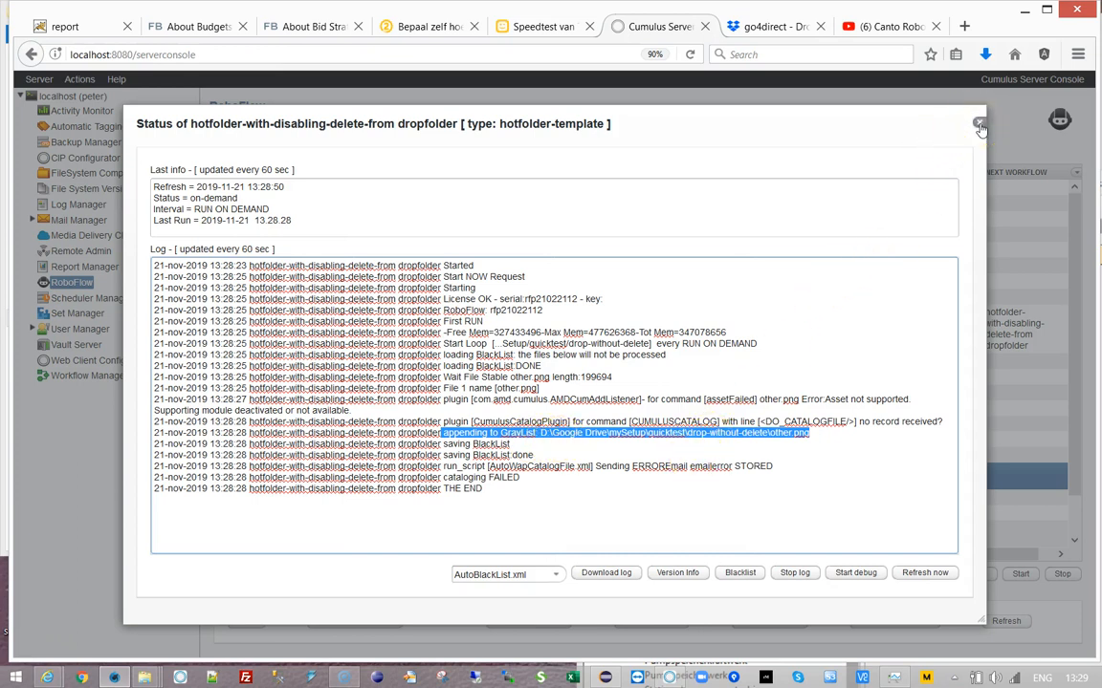
double_click(490, 443)
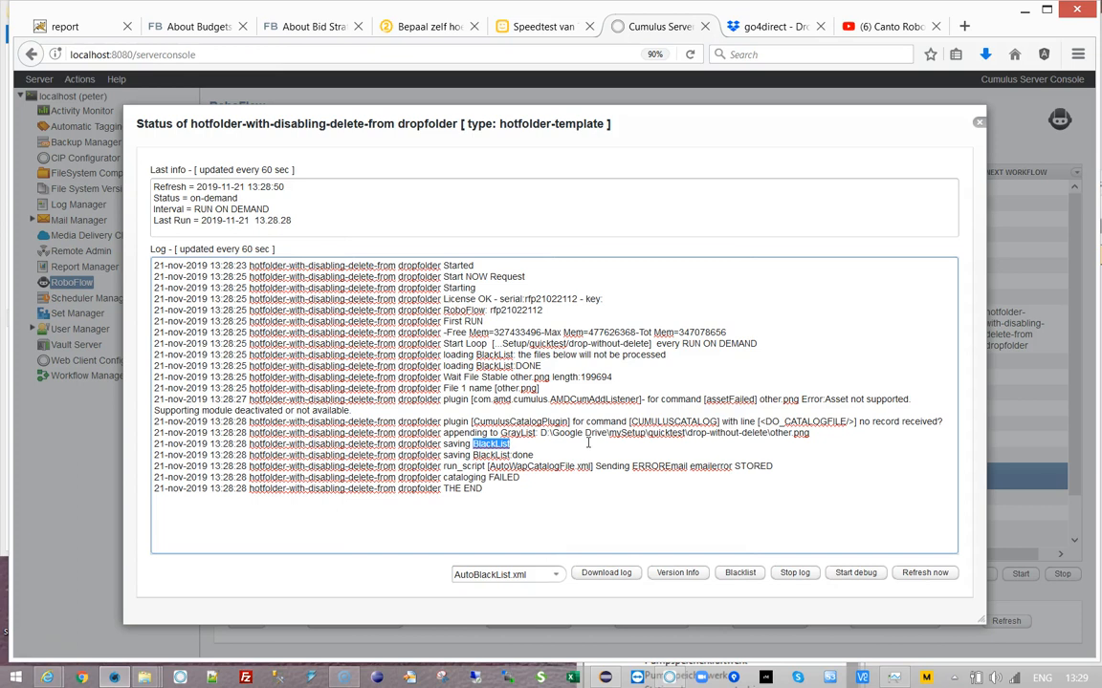
left_click_drag(420, 490, 506, 488)
left_click(537, 500)
left_click(979, 122)
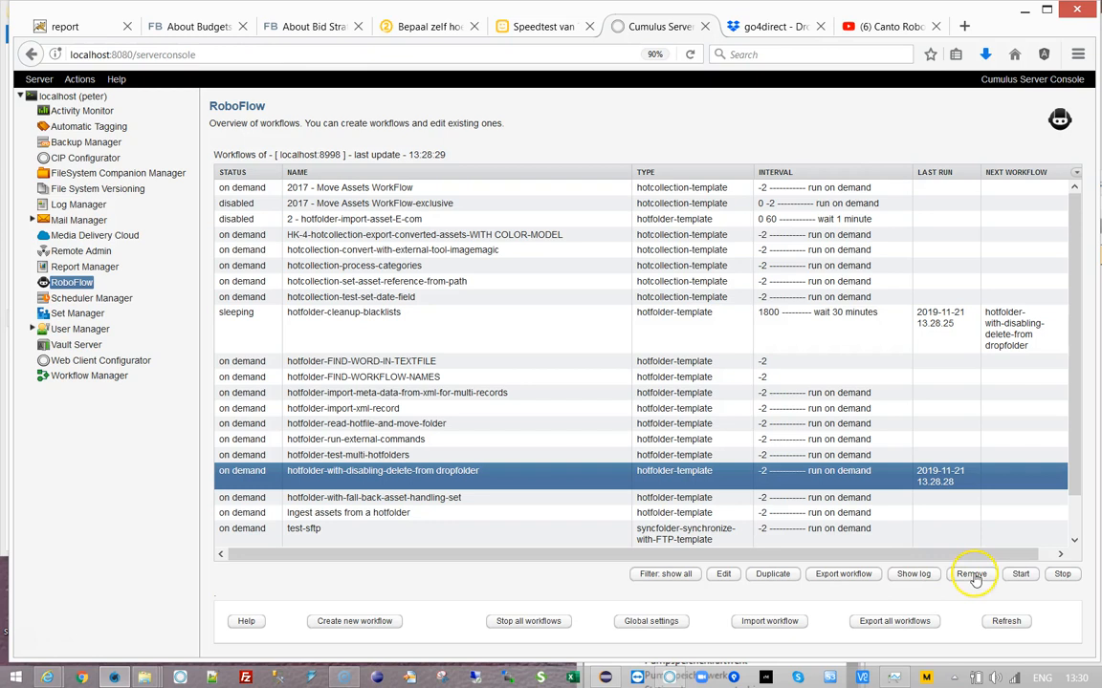
- Rerun the dropfolder workflow and open its status log
left_click(1018, 581)
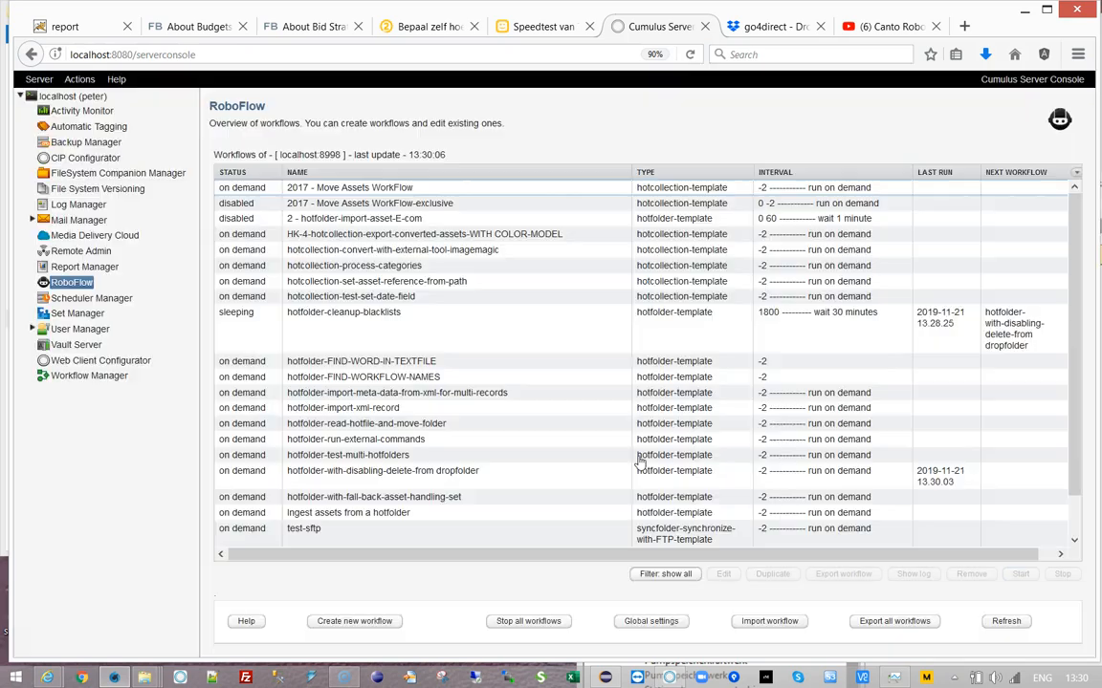
left_click(453, 481)
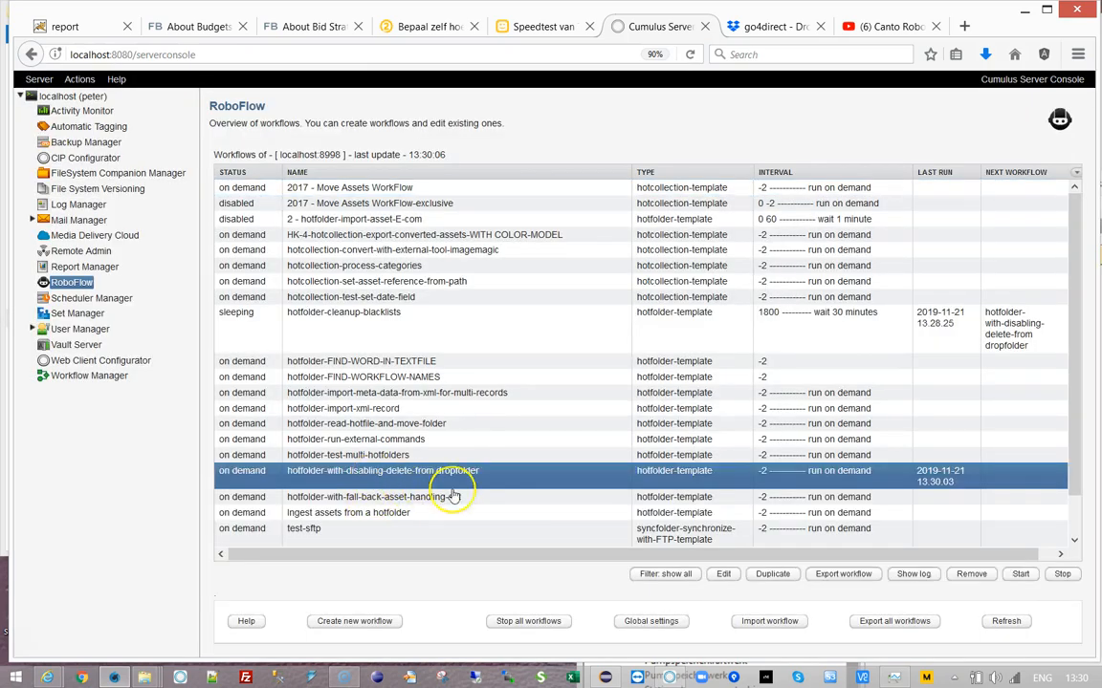
left_click(913, 574)
- Review the log line showing other.png skipped as blacklisted, then close the log
left_click_drag(955, 337, 953, 481)
left_click_drag(443, 522, 598, 524)
left_click(629, 521)
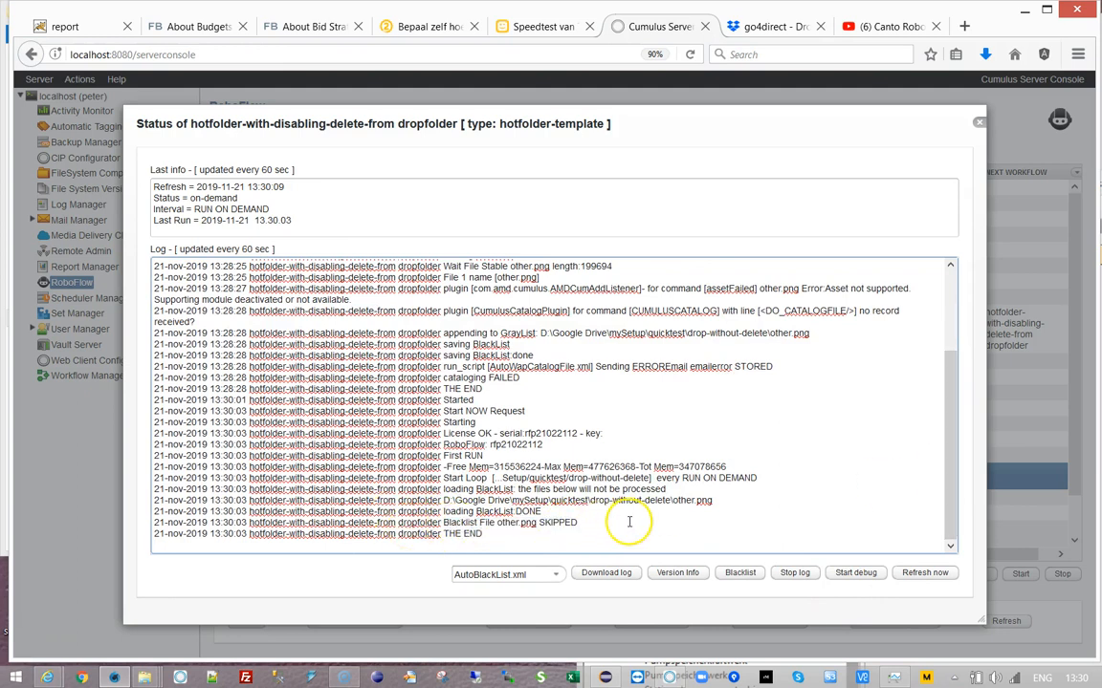
left_click(978, 122)
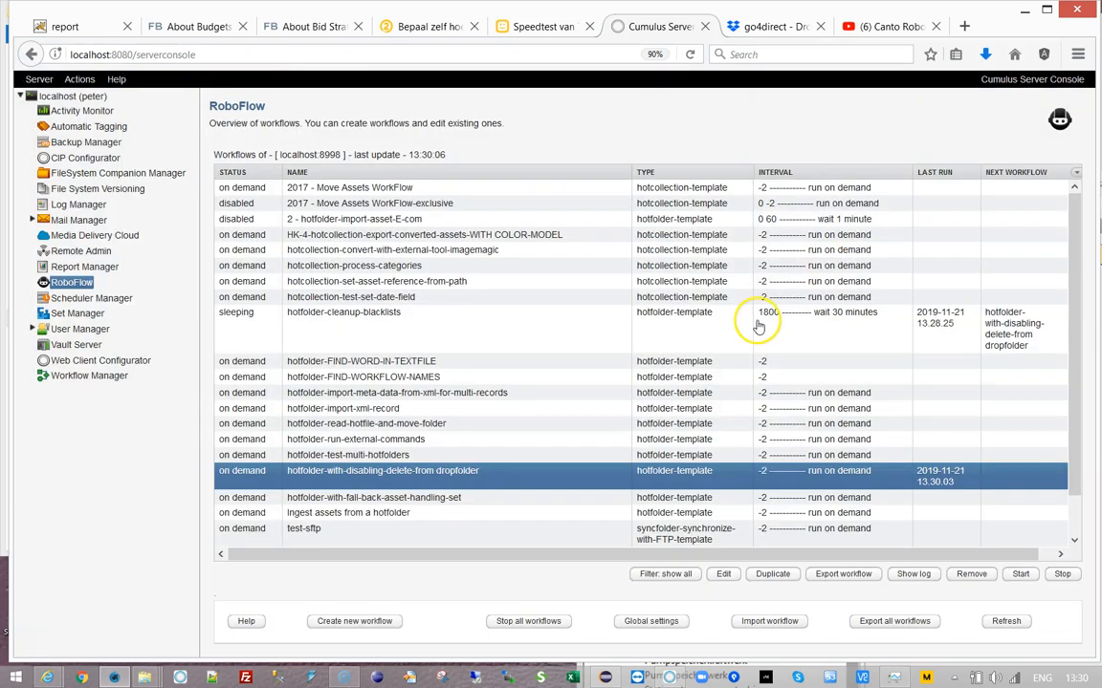
- Run the hotfolder-cleanup-blacklists workflow and open its status log
left_click(325, 325)
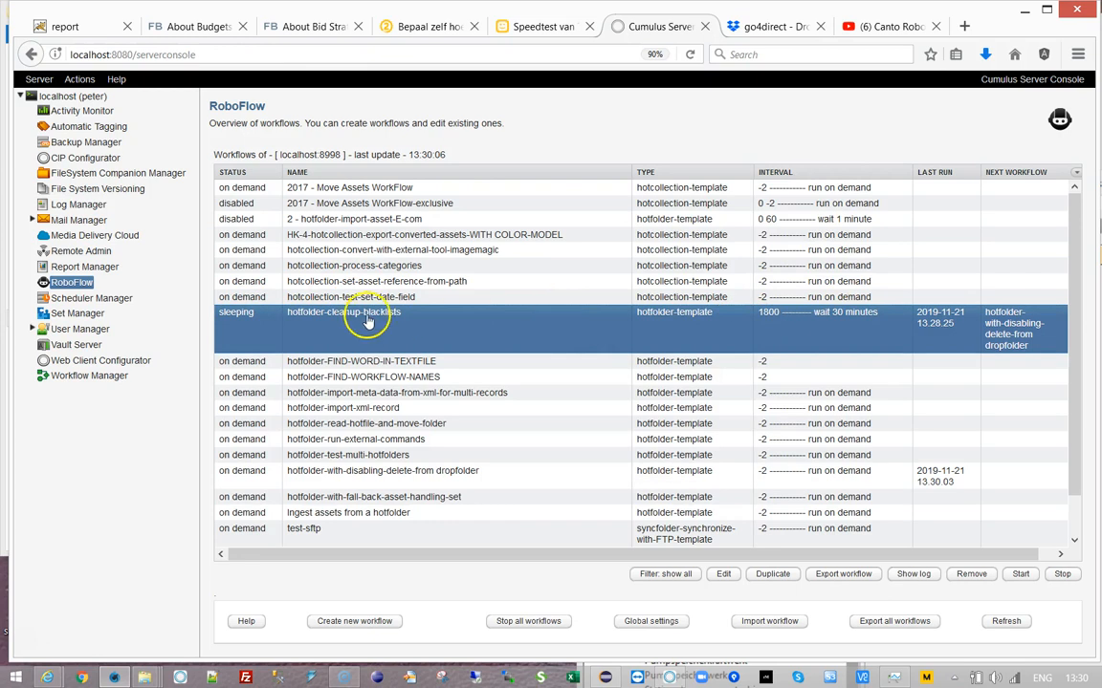
left_click(1020, 574)
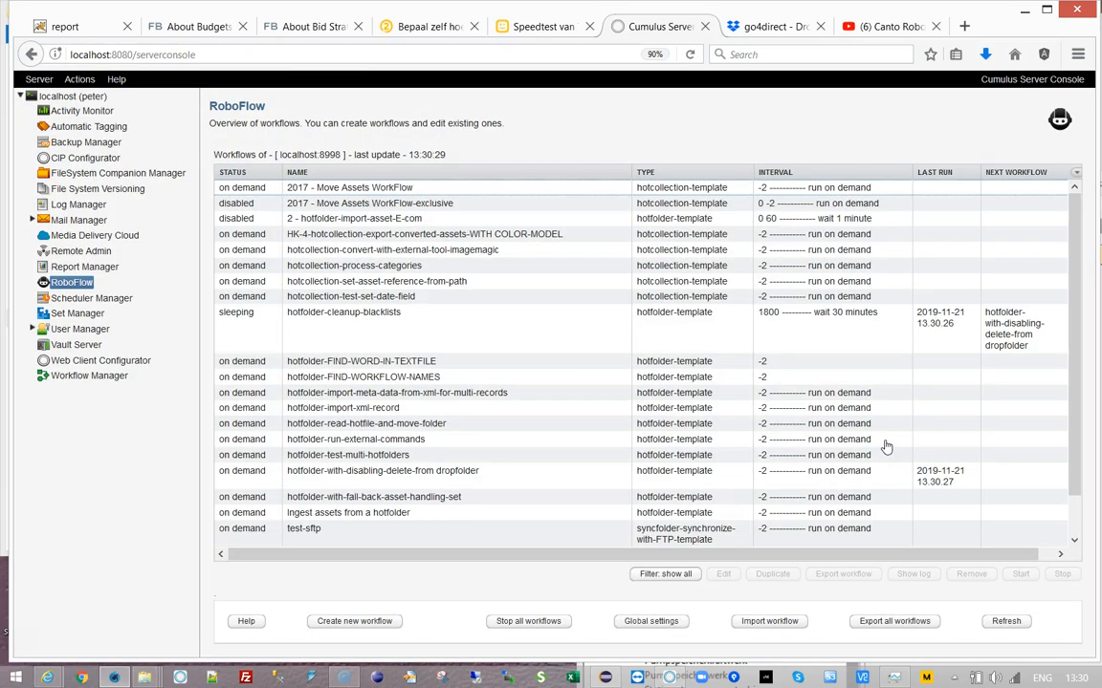
left_click(563, 323)
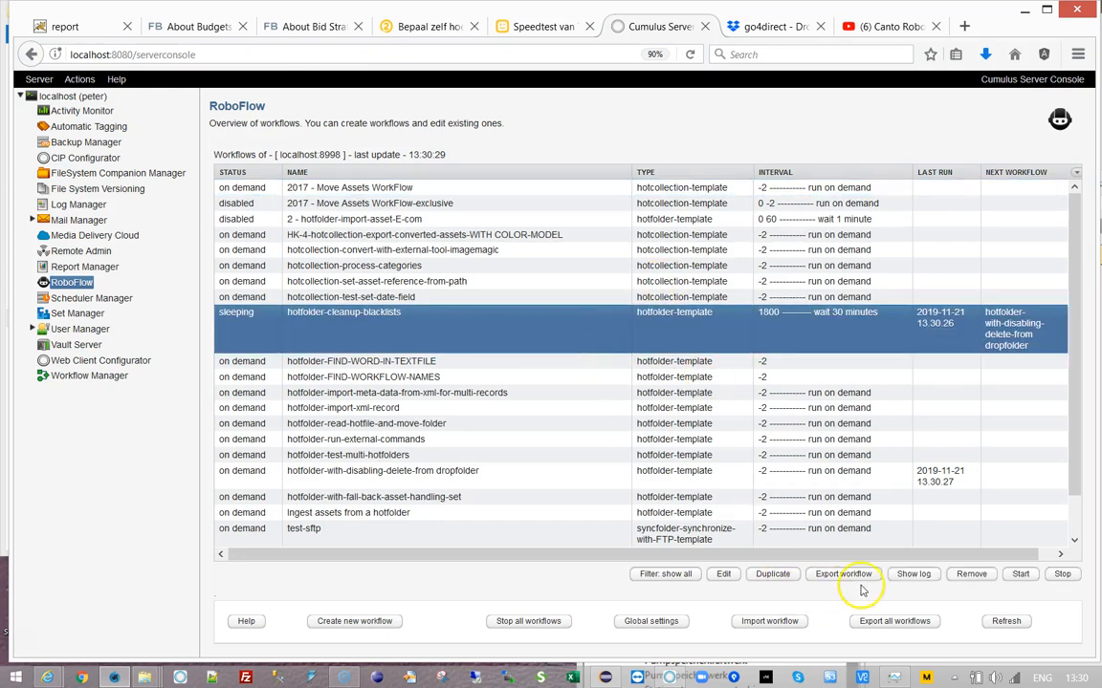
left_click(908, 579)
- Check the log for the deleted AutoBlackList.xml path, close it, and select the dropfolder workflow
left_click_drag(953, 398, 962, 523)
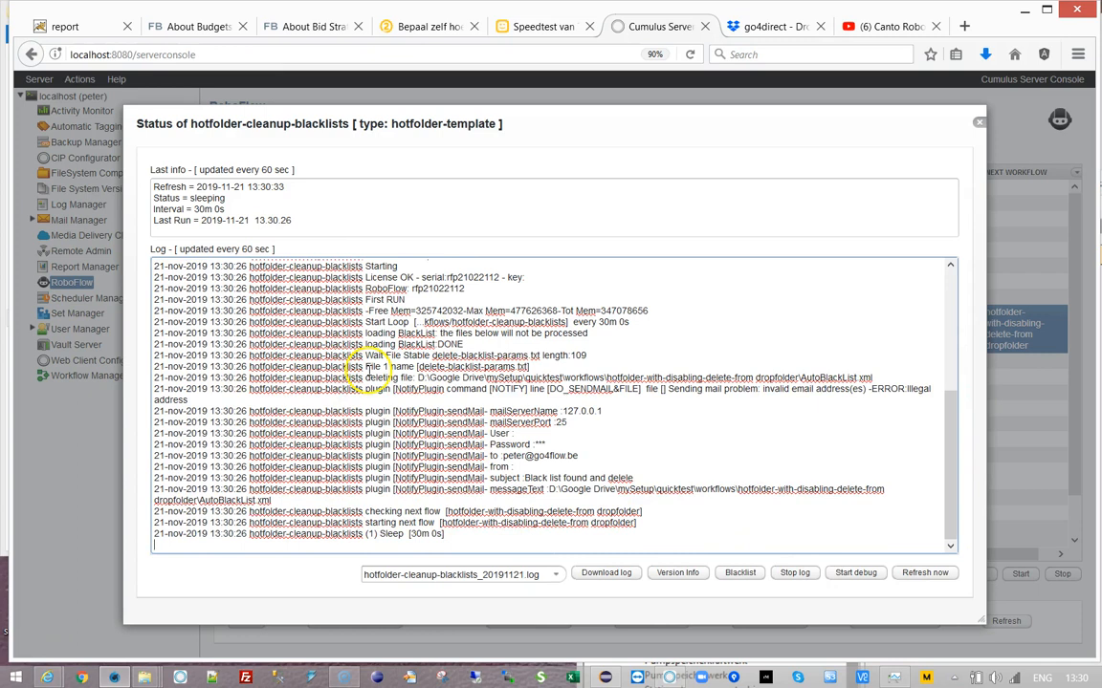
left_click_drag(418, 377, 913, 380)
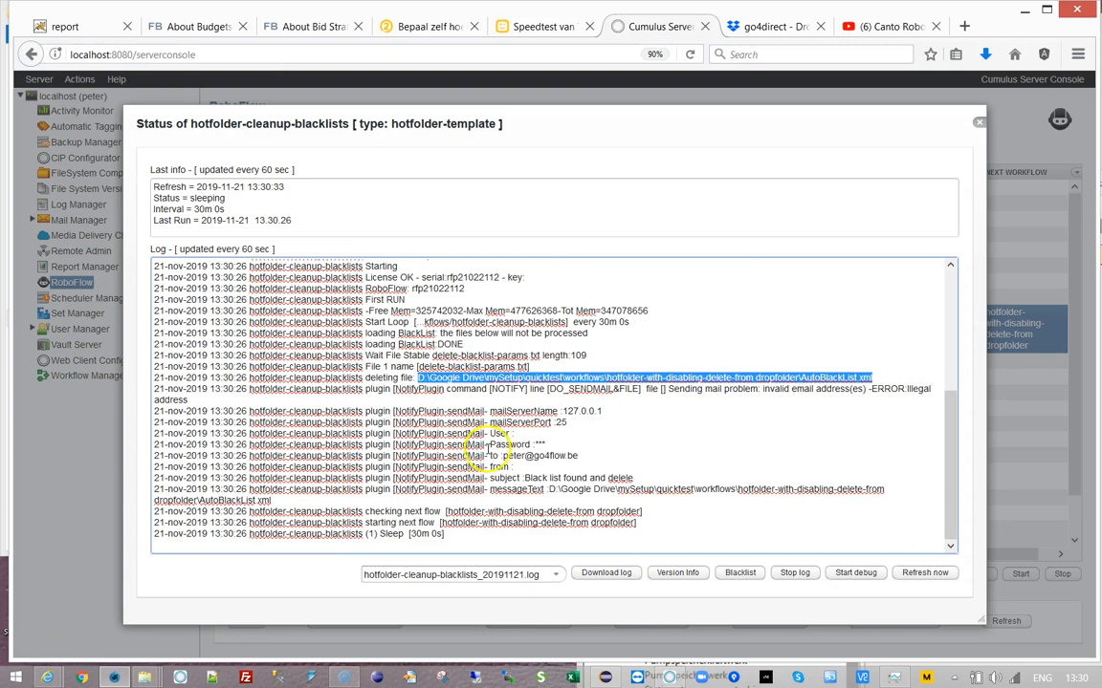
left_click(620, 405)
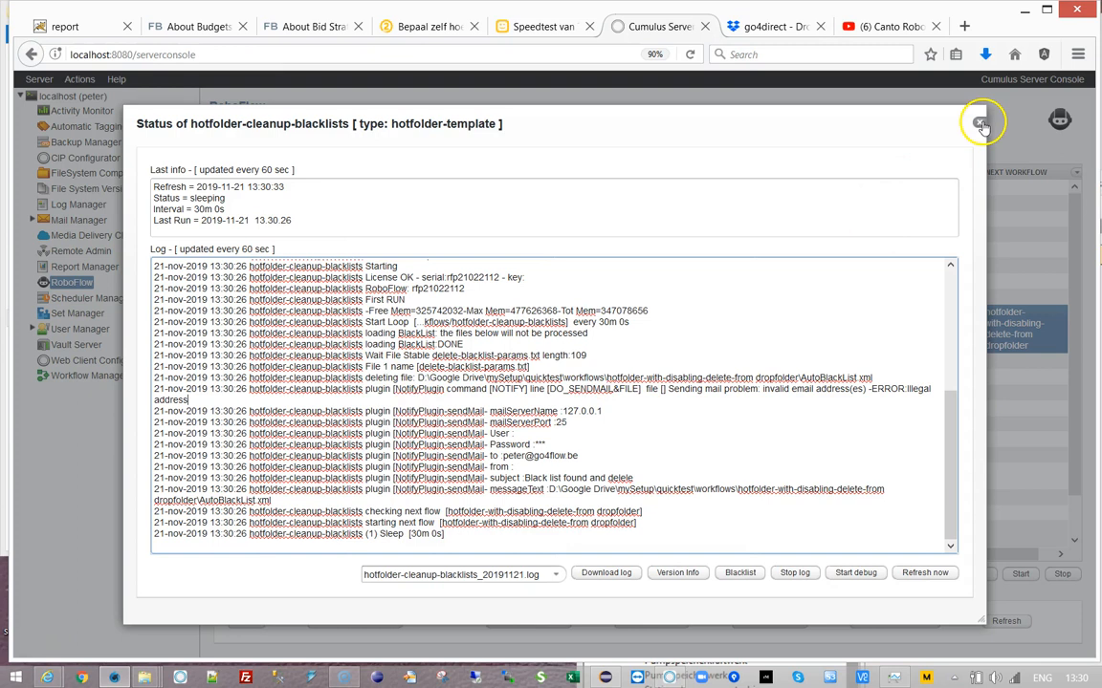
left_click(978, 123)
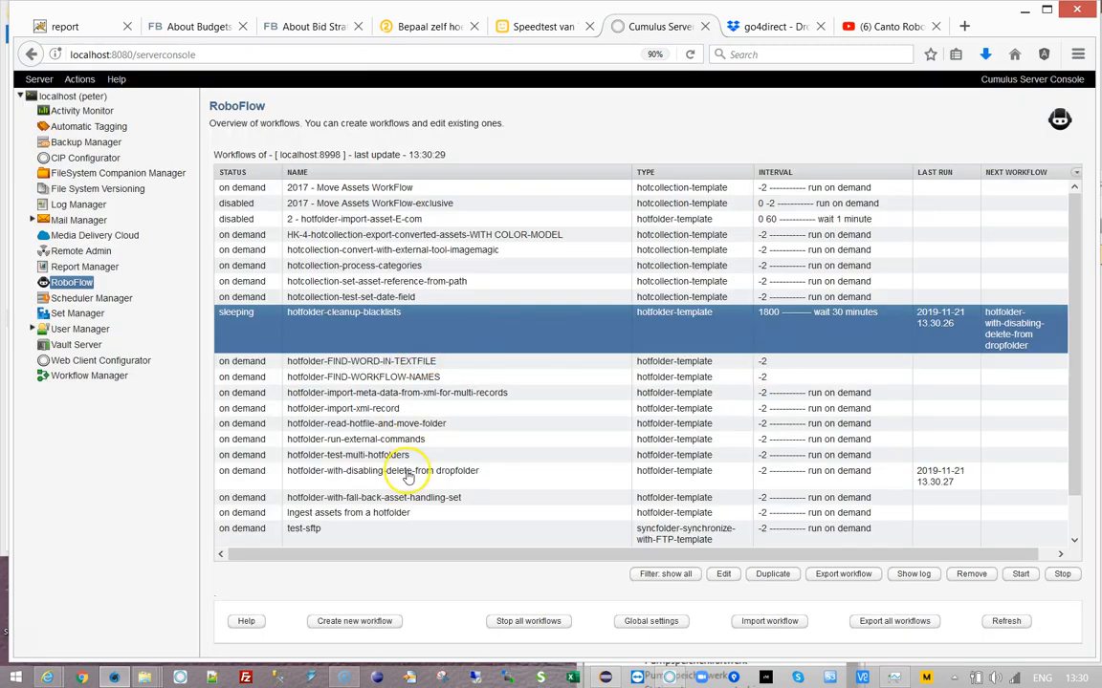
left_click(318, 478)
left_click(913, 573)
left_click_drag(951, 296, 953, 479)
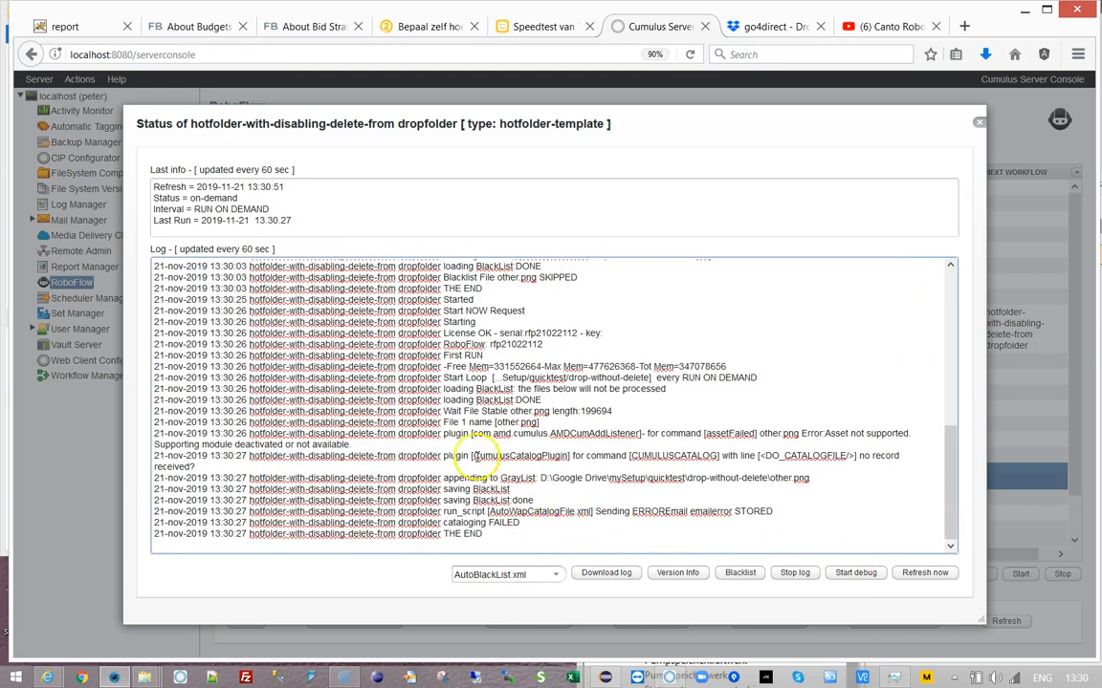
left_click_drag(462, 421, 542, 422)
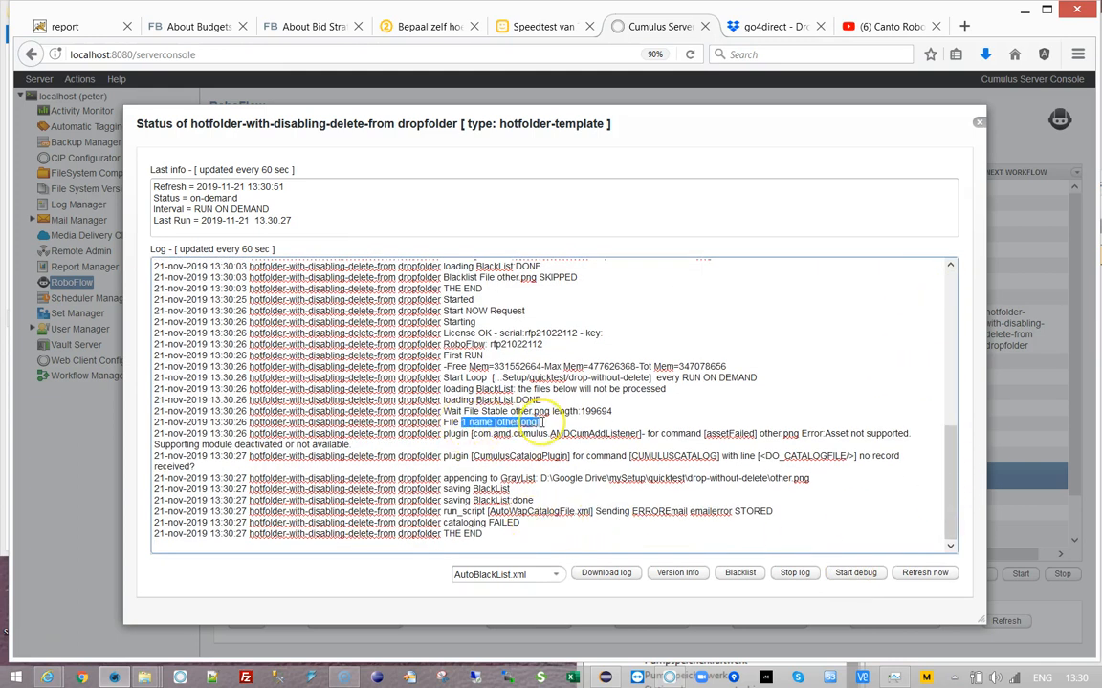
left_click(513, 462)
left_click_drag(467, 479, 553, 480)
left_click(521, 493)
left_click_drag(444, 491, 509, 491)
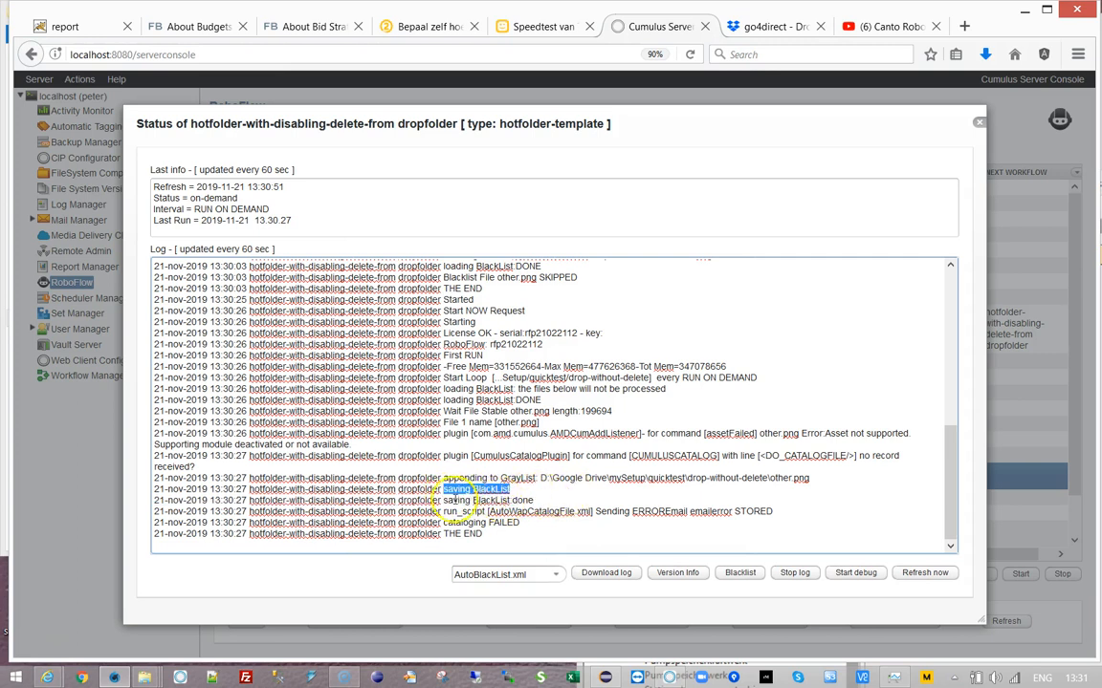
left_click_drag(443, 501, 577, 501)
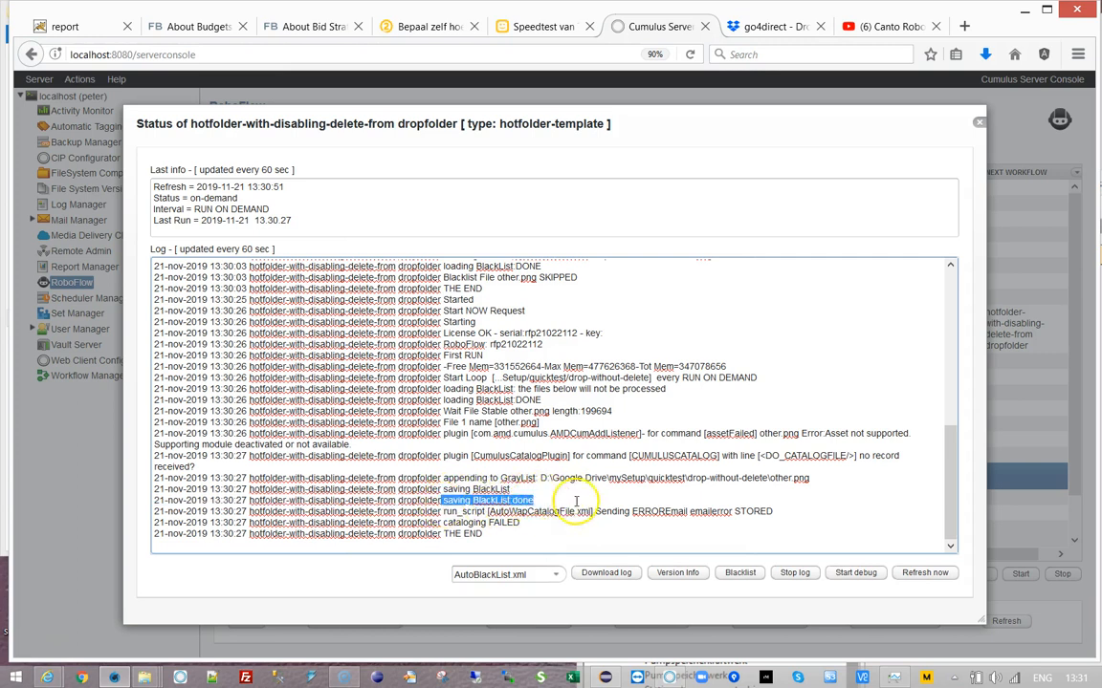
left_click(747, 510)
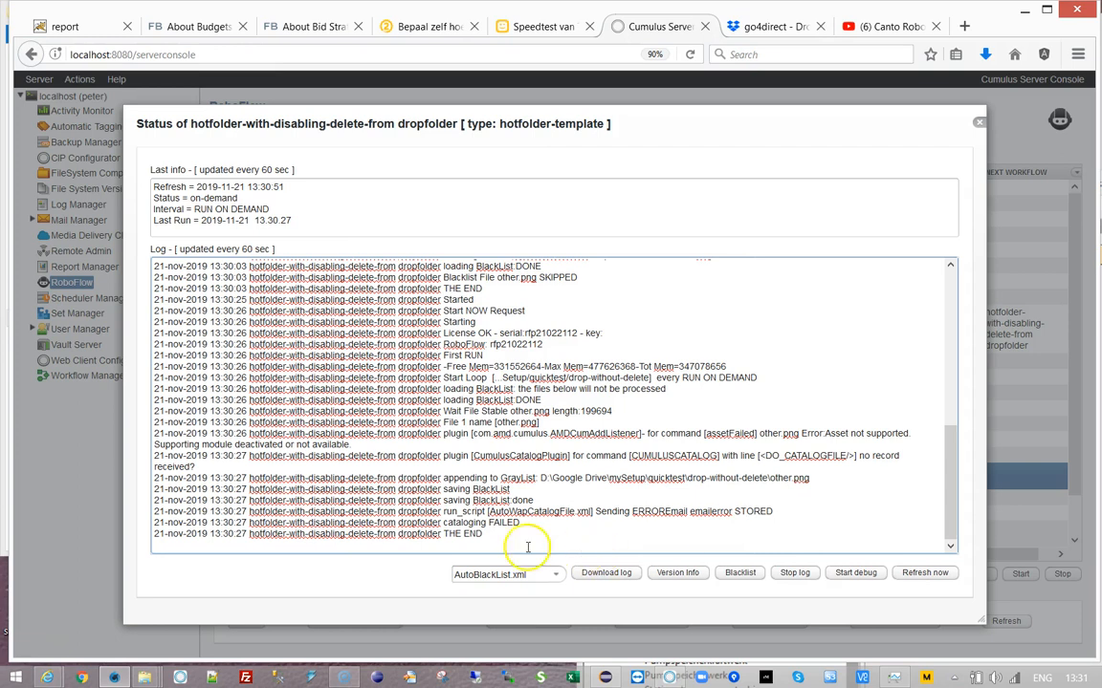
left_click_drag(523, 525, 393, 421)
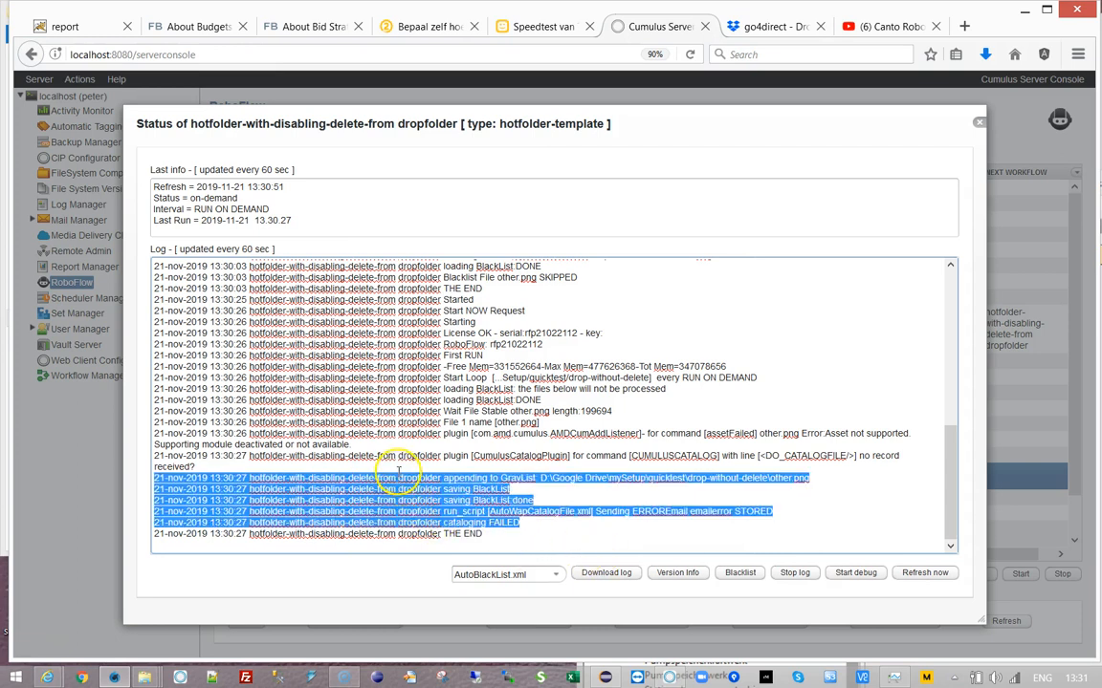
left_click(592, 533)
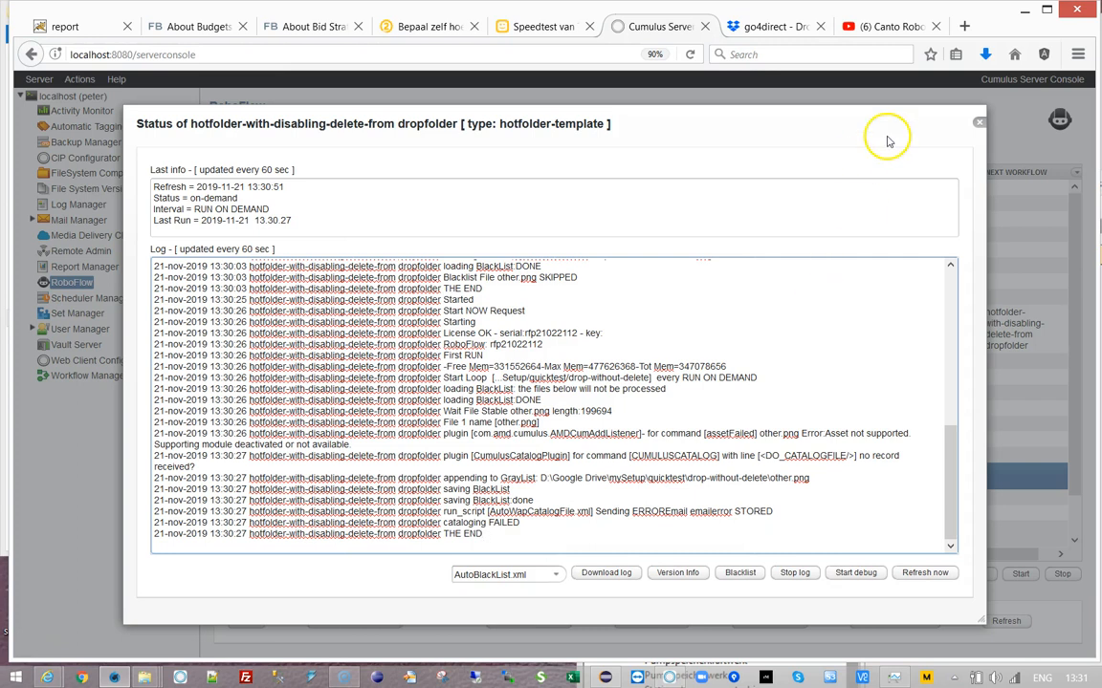
left_click(978, 121)
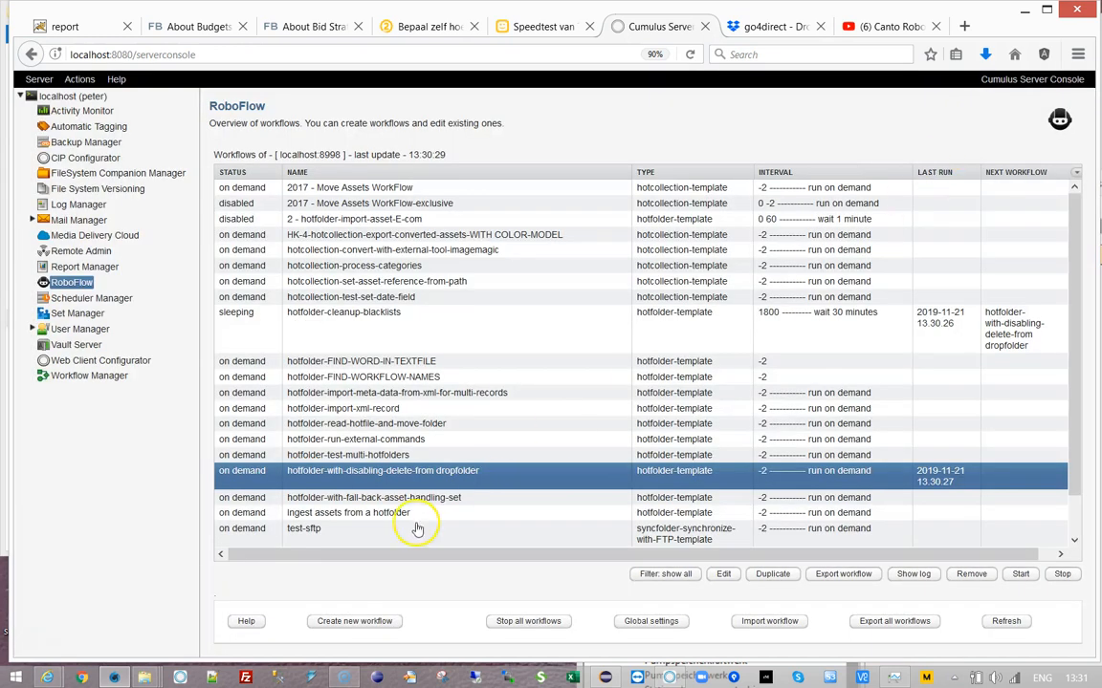
- Open the delete-blacklist-params file behind hotfolder-cleanup-blacklists' Files To Delete-Parameters to inspect its AutoBlackList.xml path
left_click(350, 325)
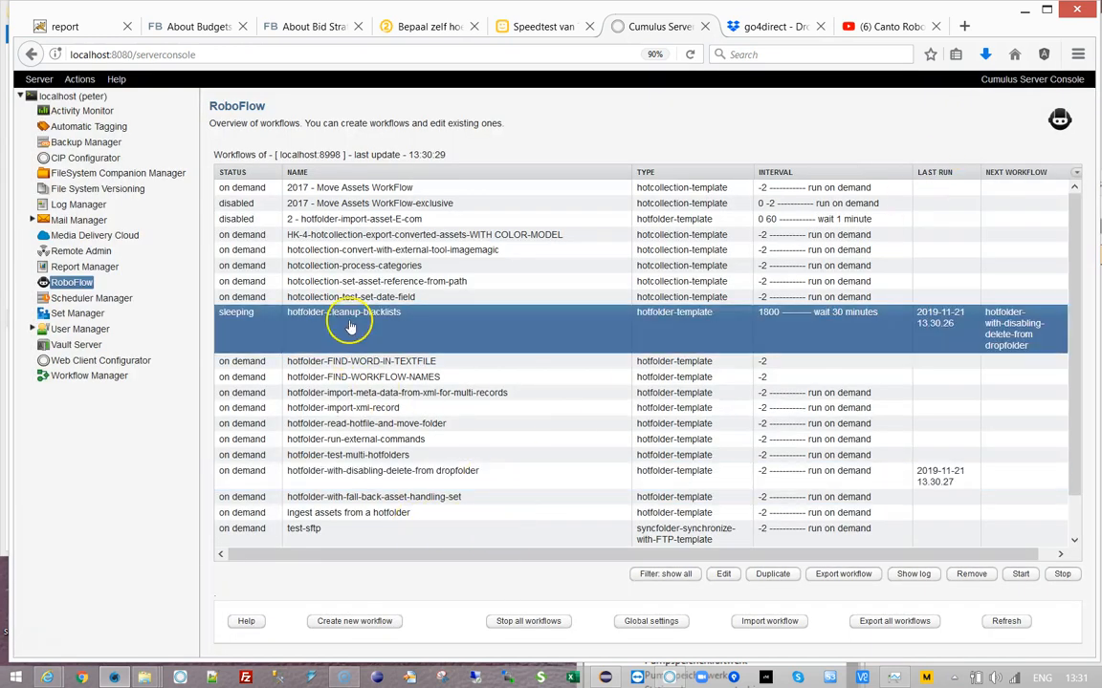
double_click(491, 336)
left_click(226, 238)
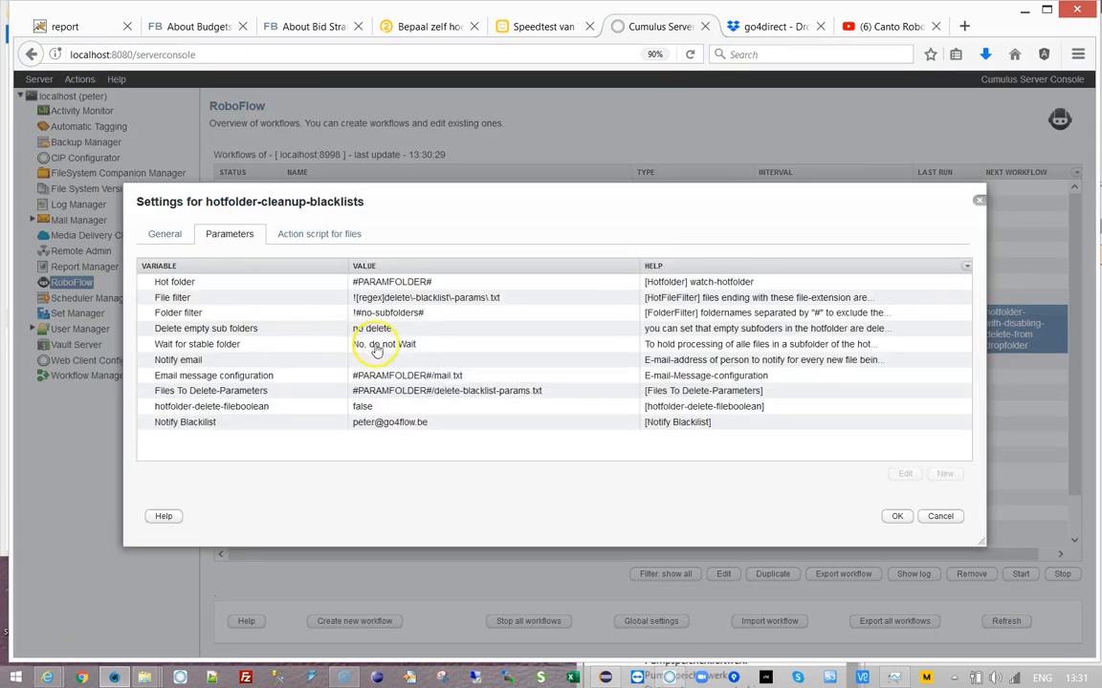
left_click(468, 396)
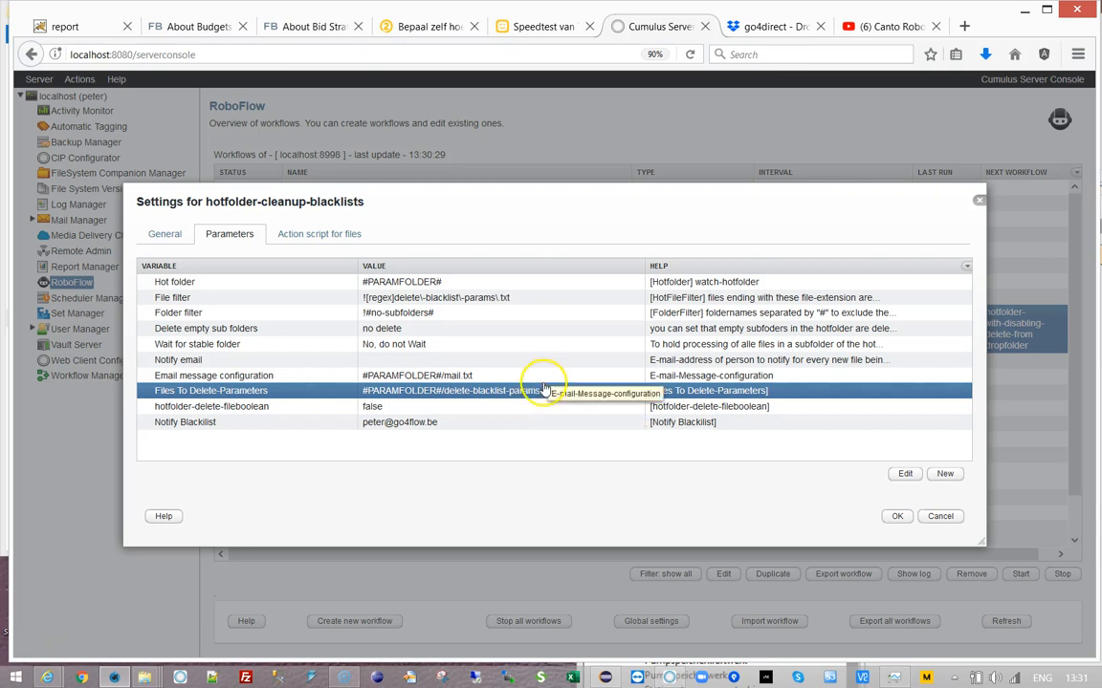
double_click(528, 392)
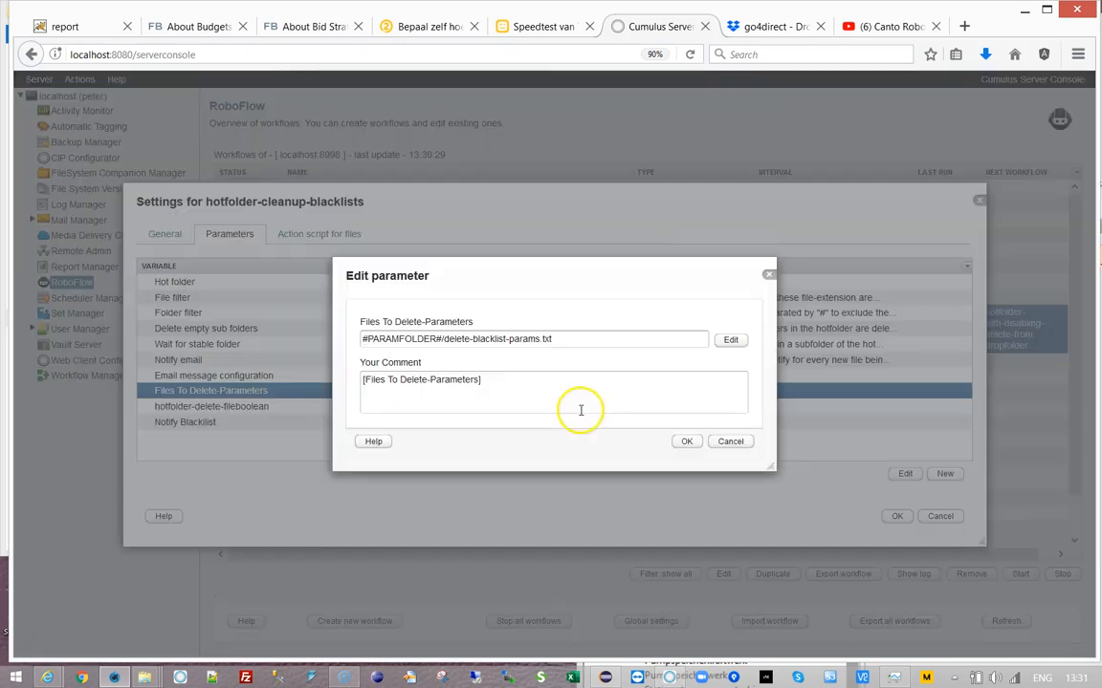
left_click(731, 341)
left_click(690, 175)
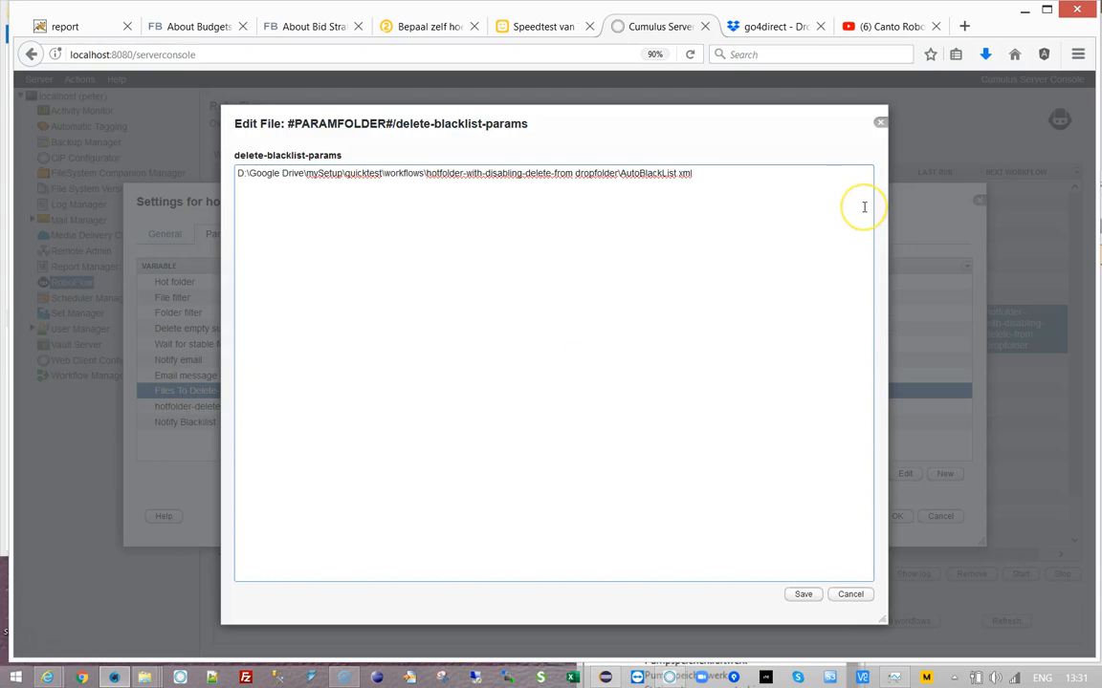
- Cancel the blacklist file and parameter edits, then save the hotfolder-cleanup-blacklists settings with OK
left_click(762, 172)
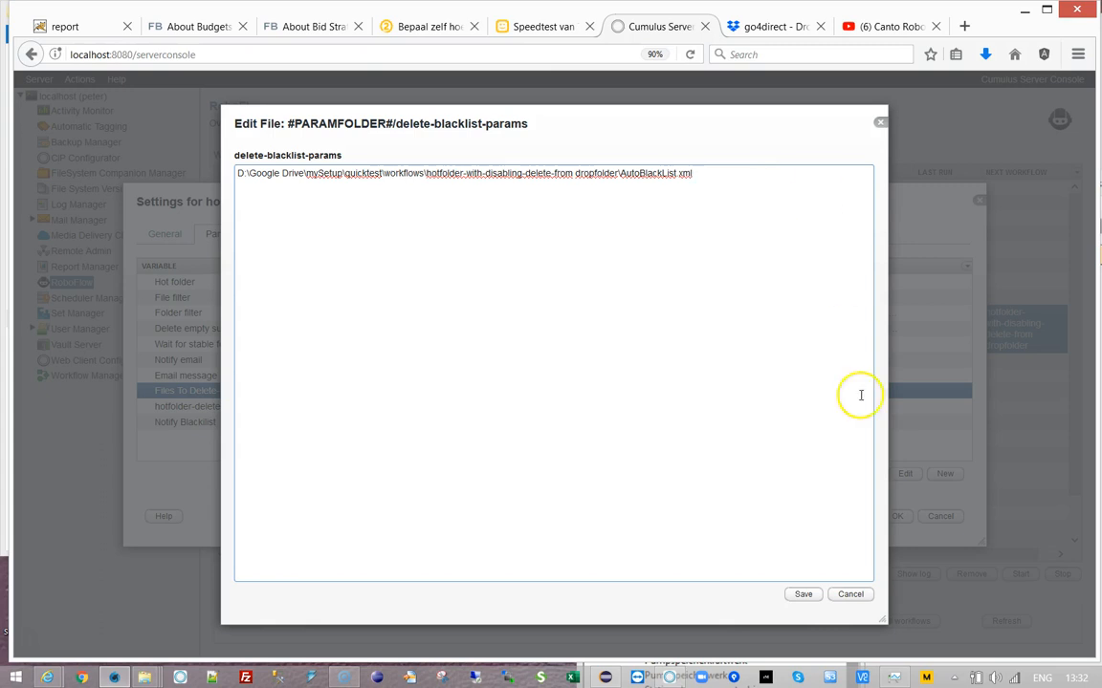
left_click(850, 594)
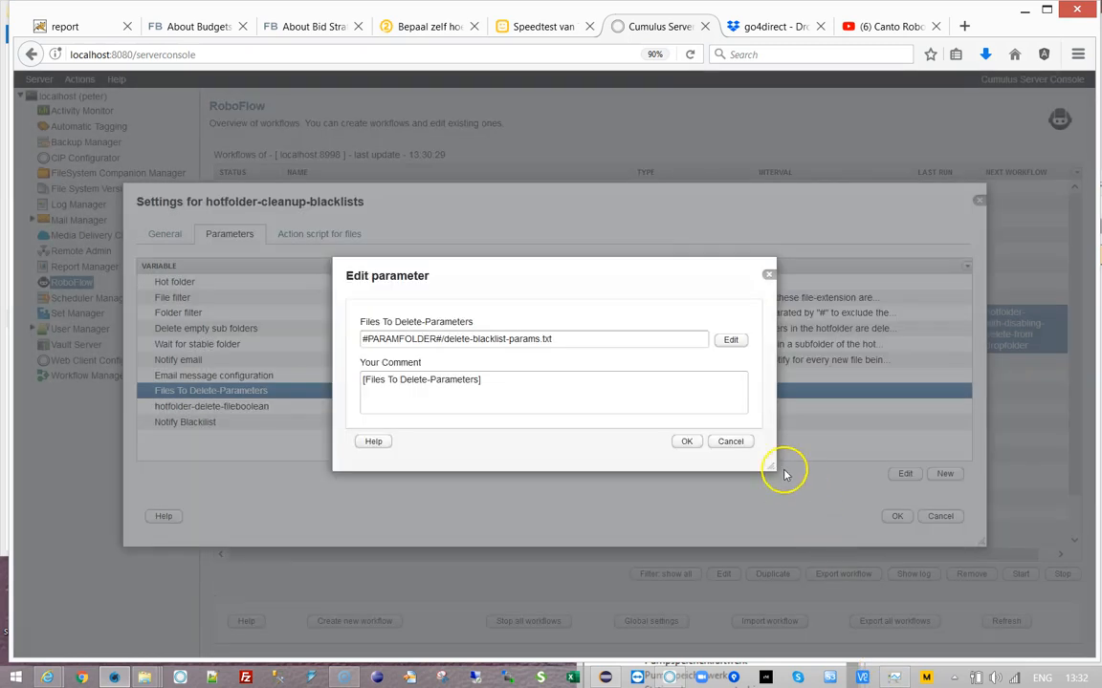
left_click(730, 441)
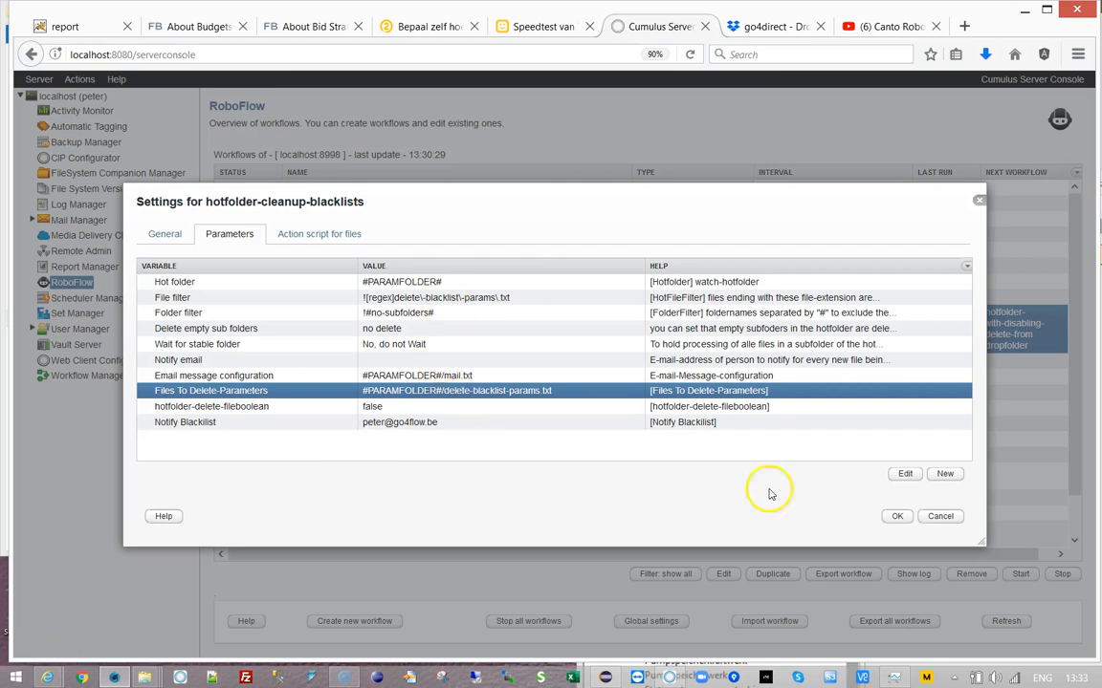
left_click(895, 517)
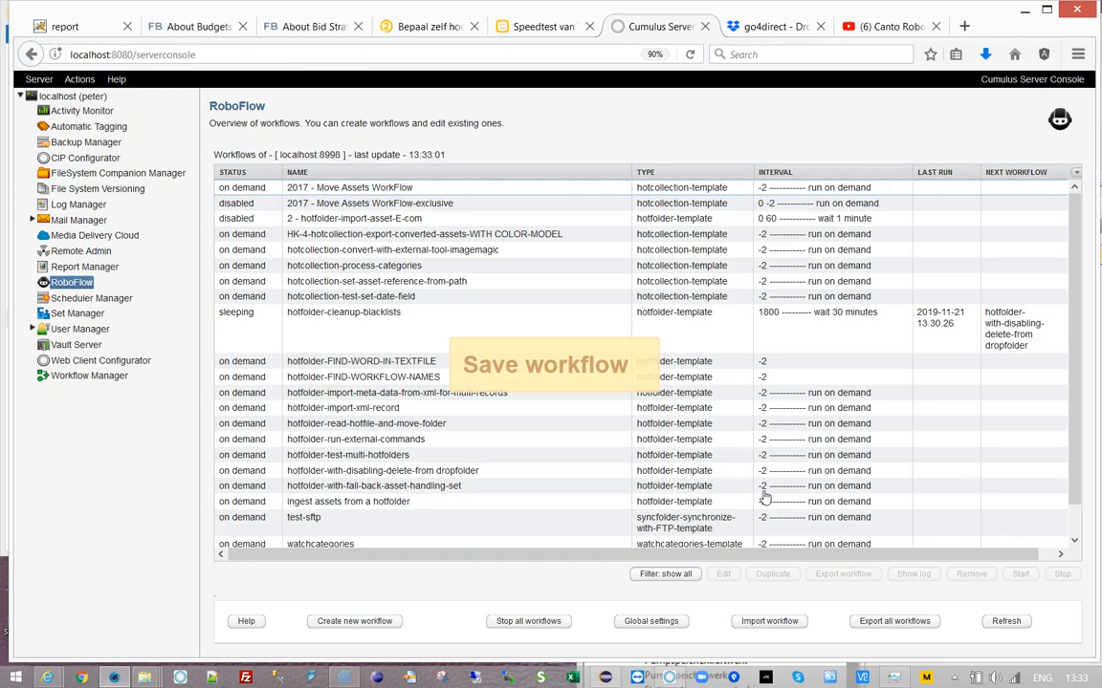
- Open the global RoboFlow settings and browse the error, start and stop notification entries
left_click(650, 622)
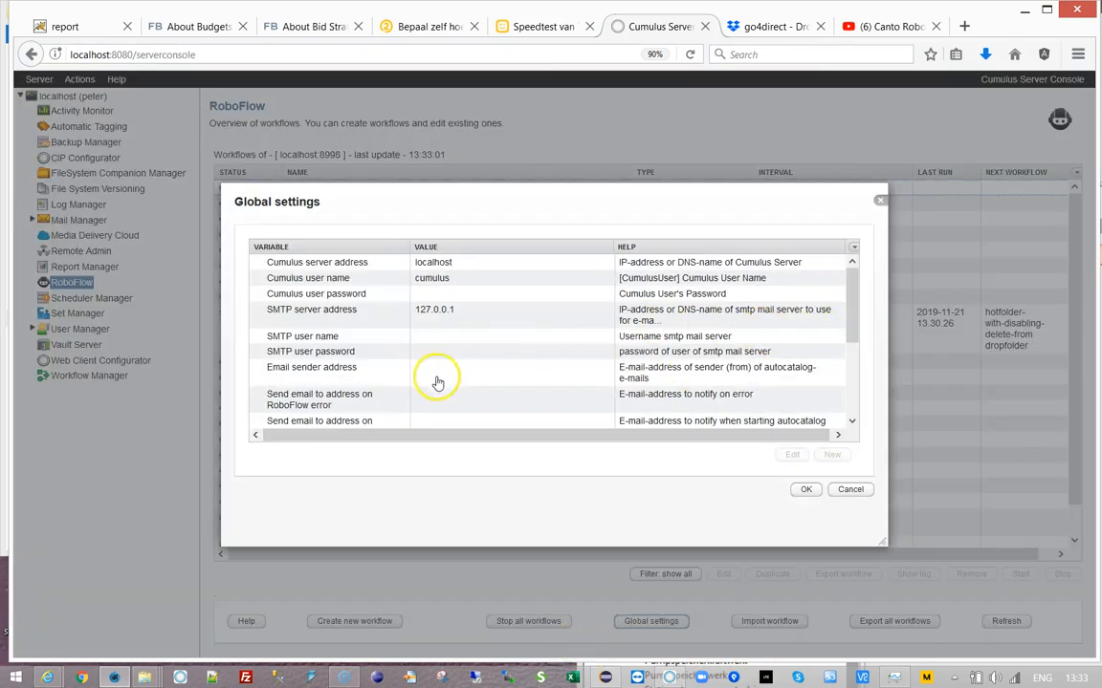
left_click(396, 400)
scroll(524, 381, "down", 1)
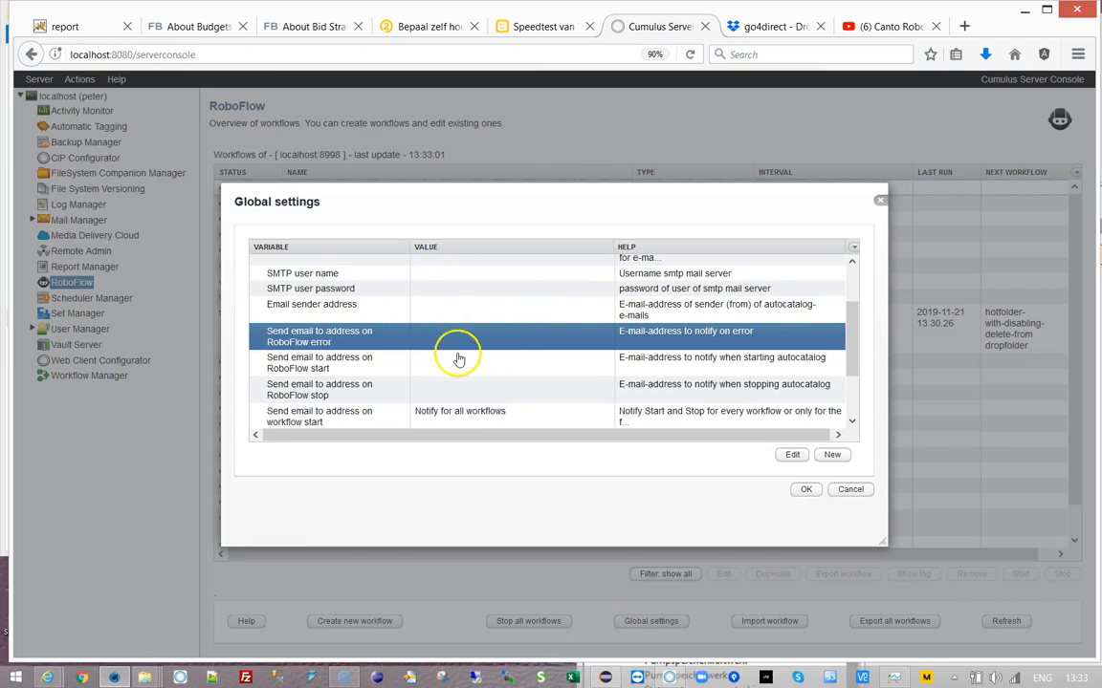
left_click(504, 371)
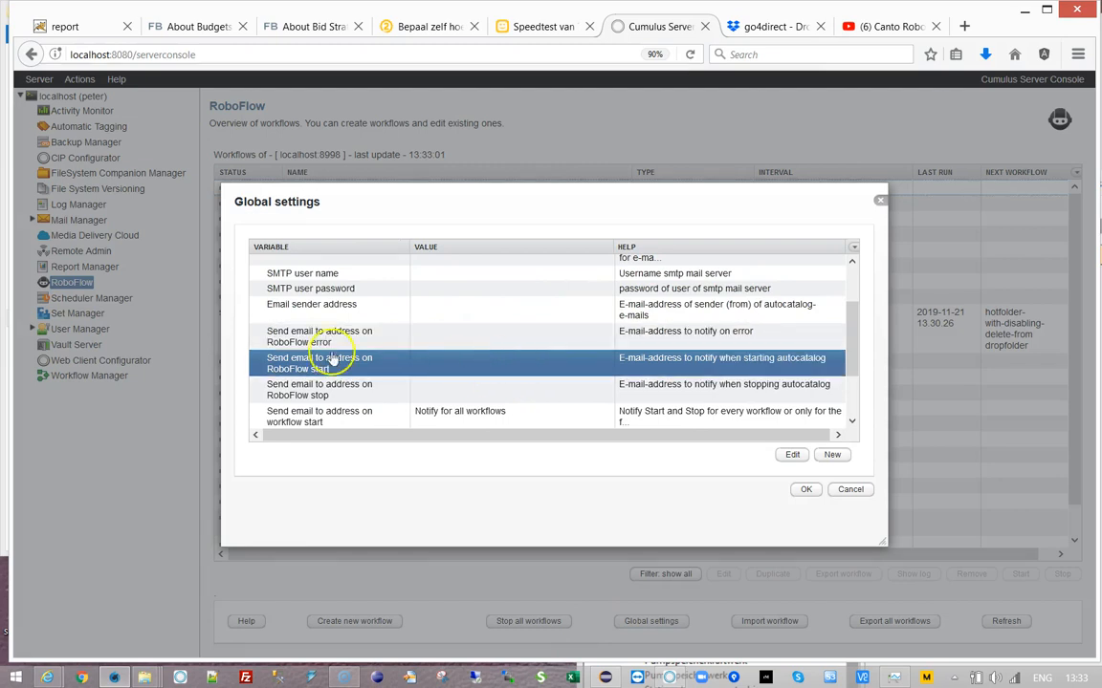
left_click(316, 388)
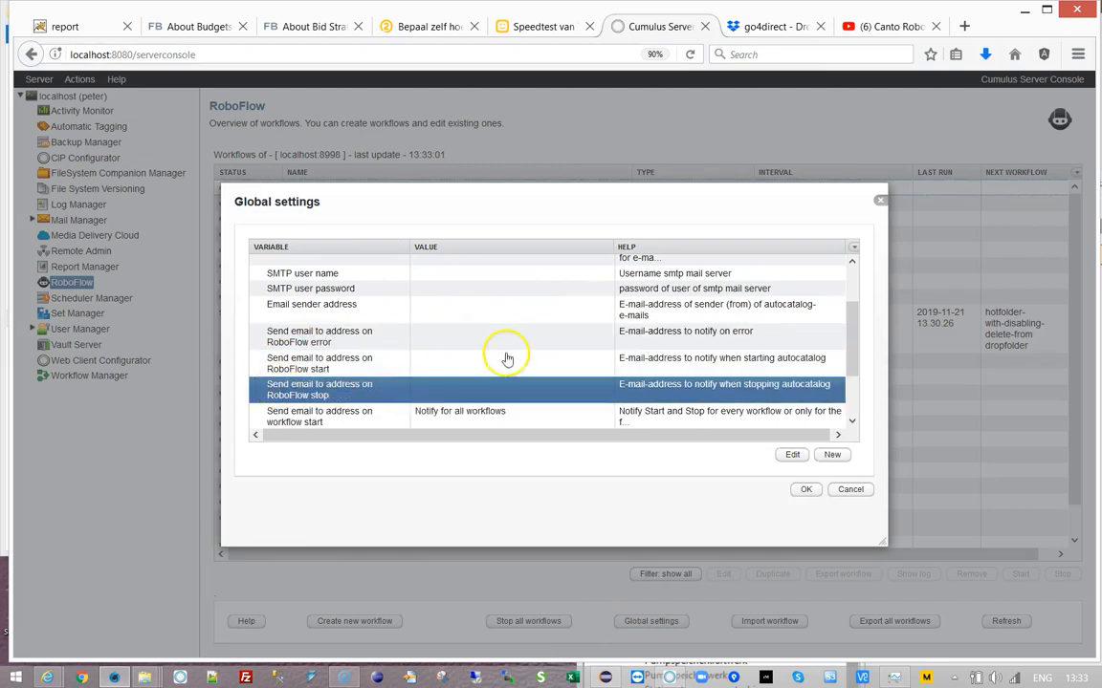
scroll(536, 352, "down", 2)
scroll(535, 350, "up", 2)
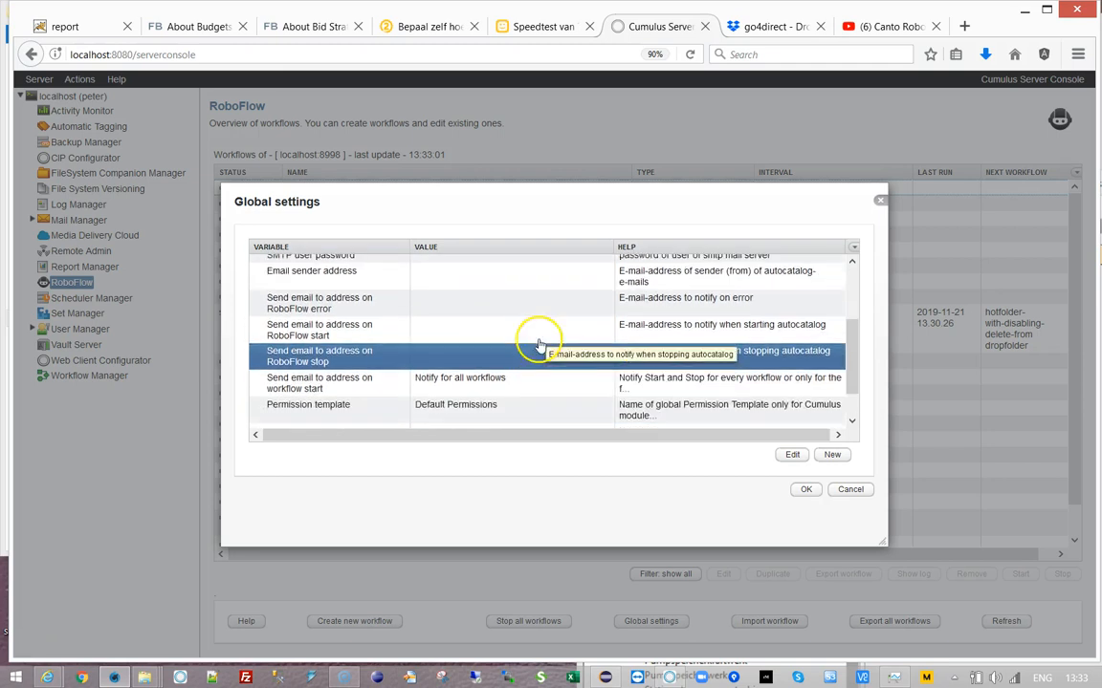
- Check the [EmailOnError] name in the 'Send email to address on RoboFlow error' setting, then cancel both dialogs
left_click(357, 339)
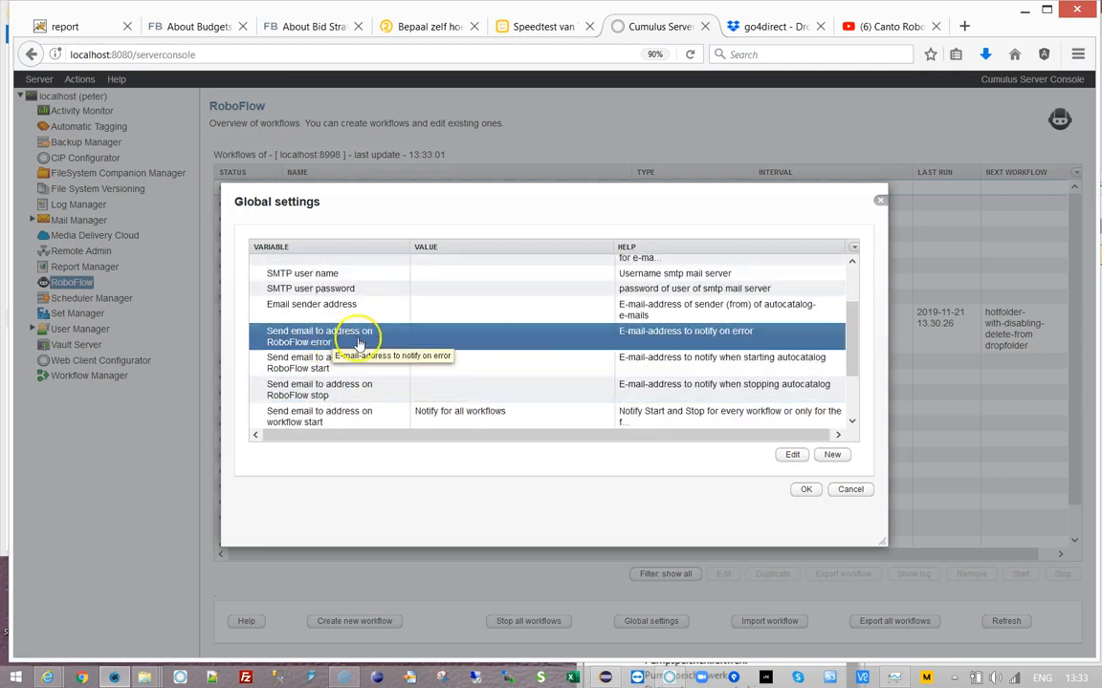
double_click(427, 345)
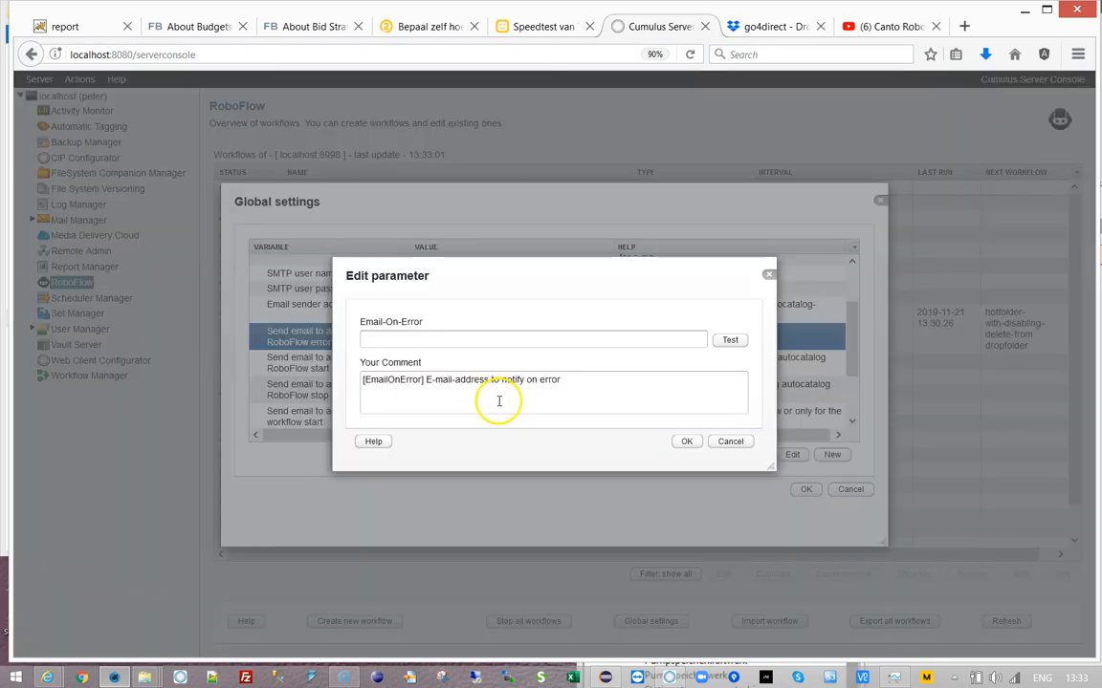
double_click(395, 380)
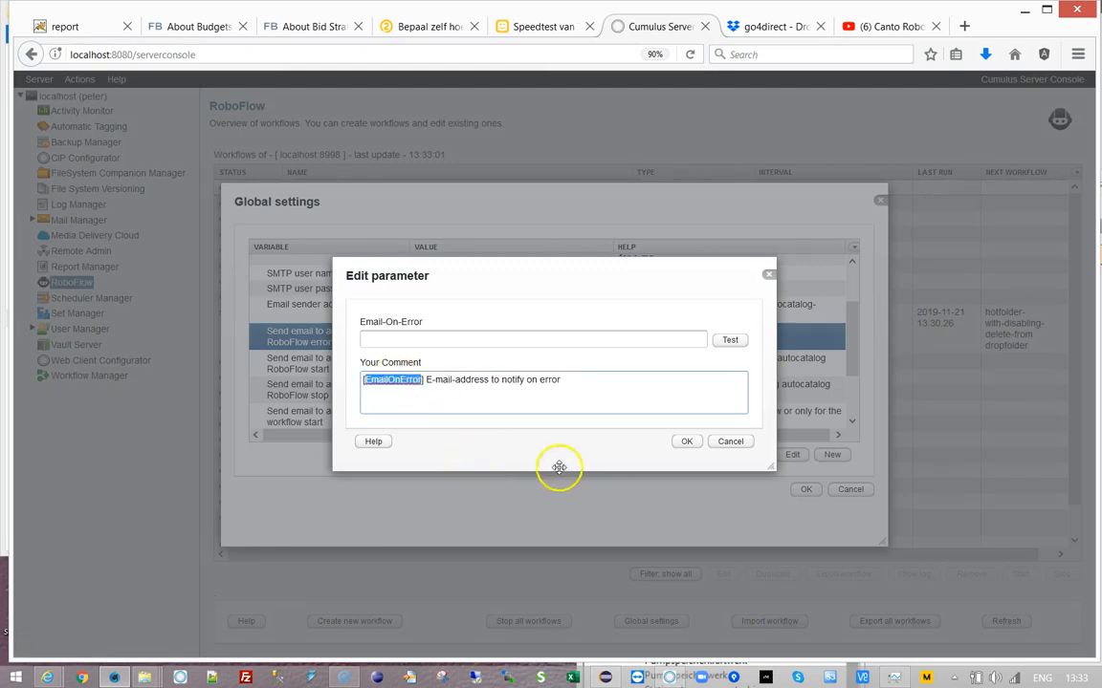
left_click(719, 441)
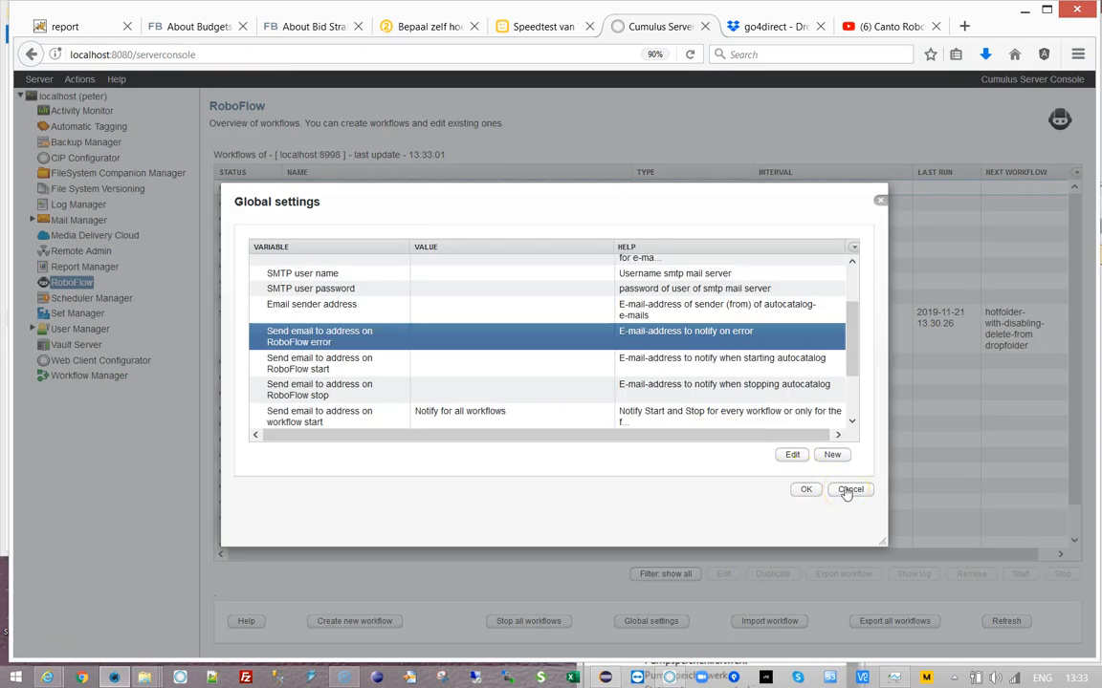
left_click(848, 490)
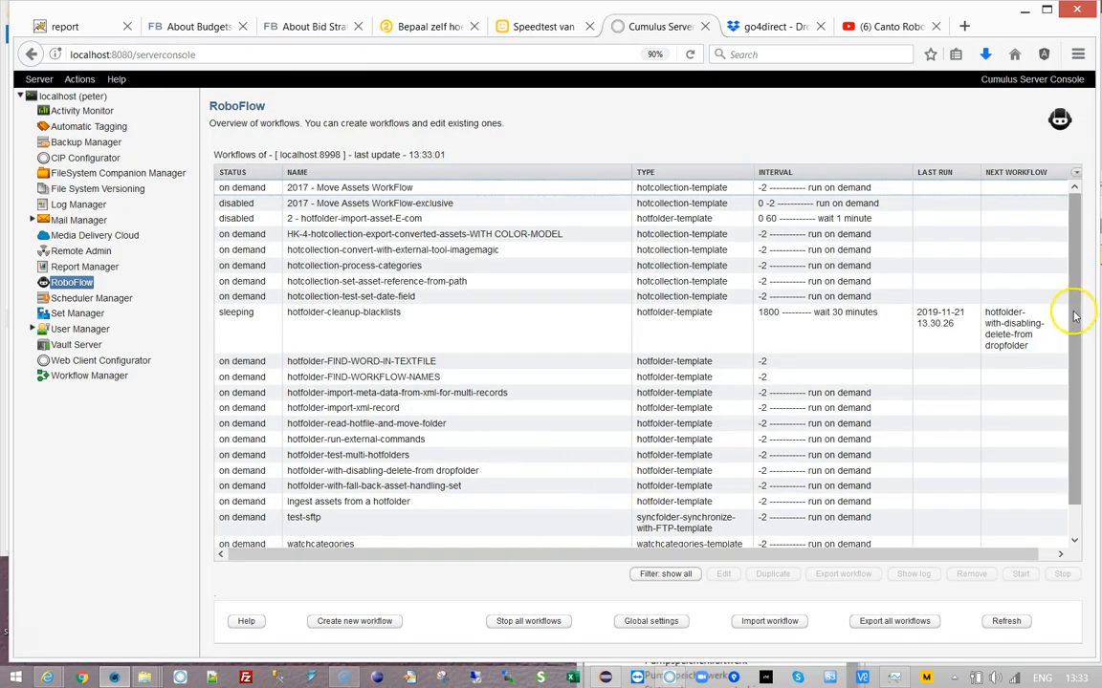
- Open the hotfolder-with-disabling-delete-from dropfolder workflow's Parameters settings
scroll(1077, 378, "down", 2)
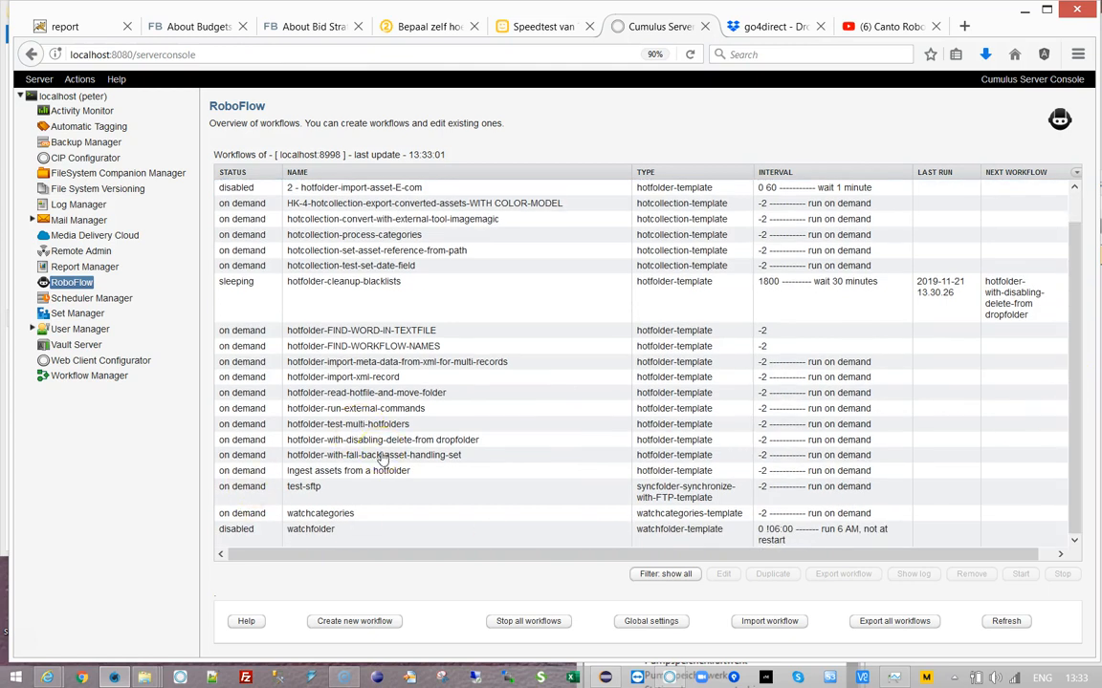
left_click(466, 456)
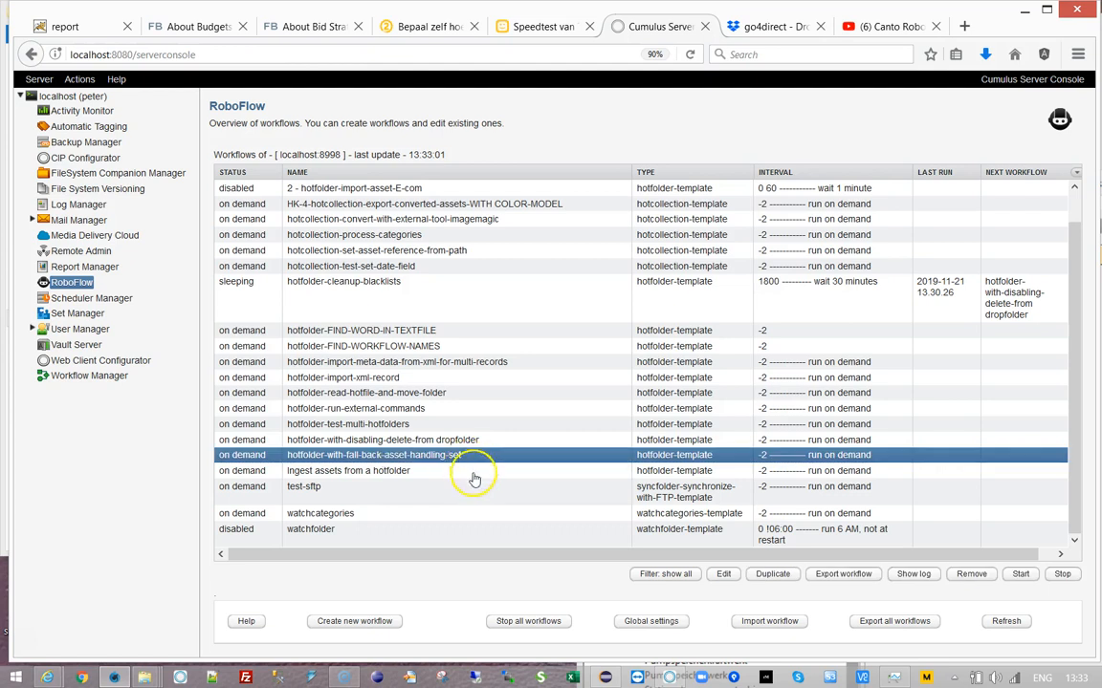
left_click(340, 307)
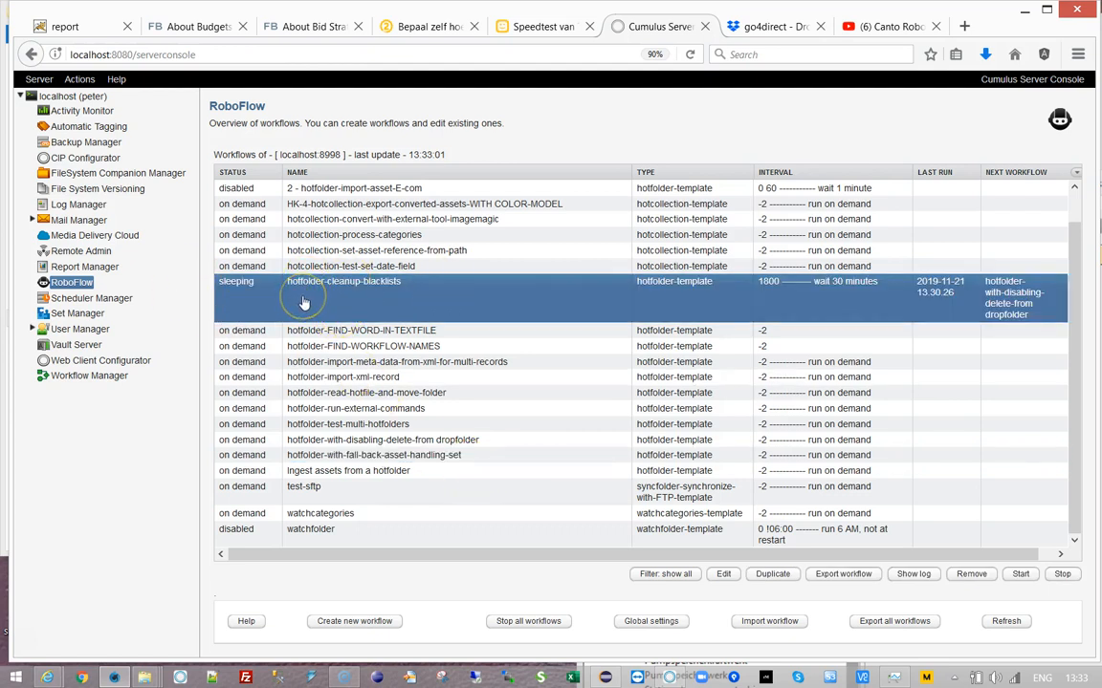
double_click(368, 440)
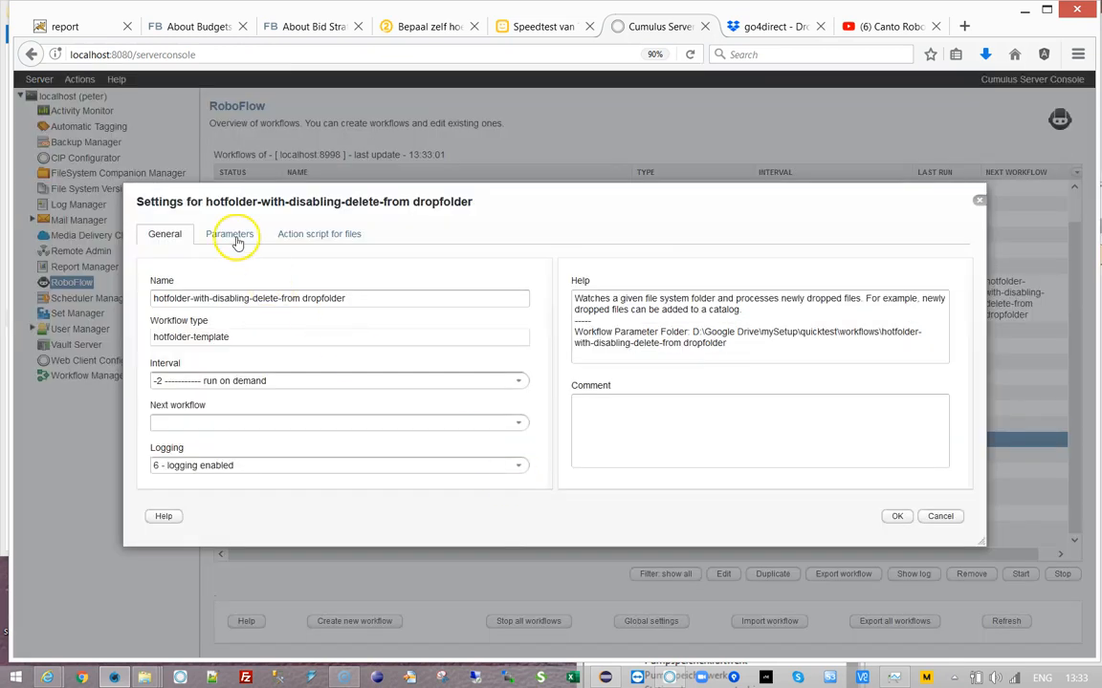
left_click(235, 239)
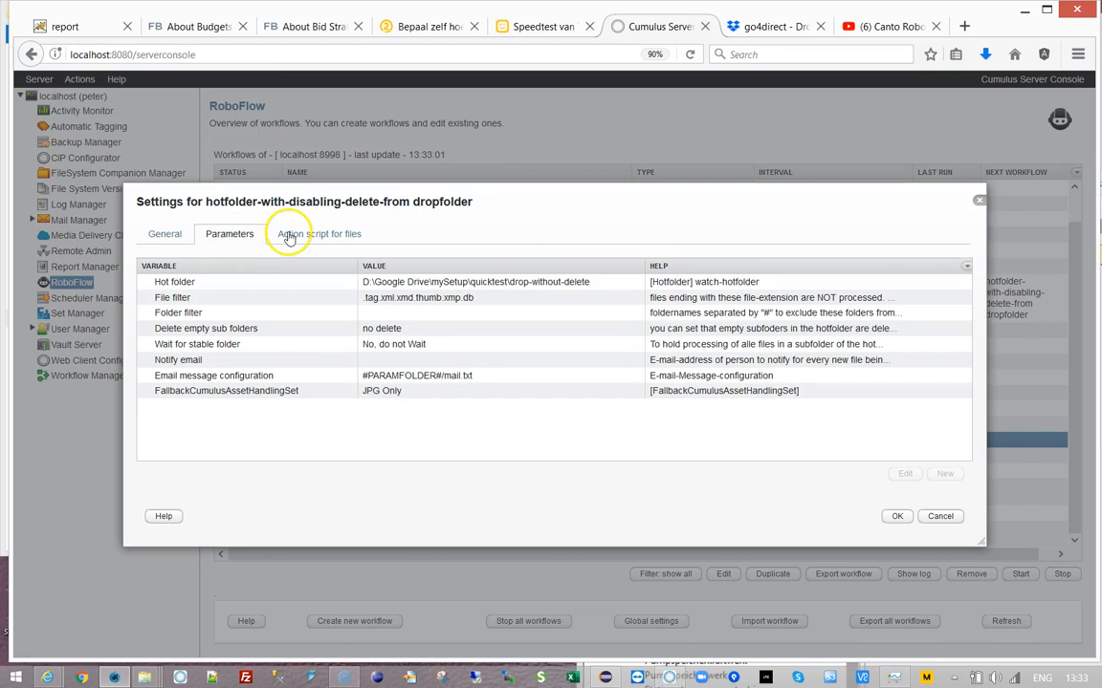
left_click(289, 391)
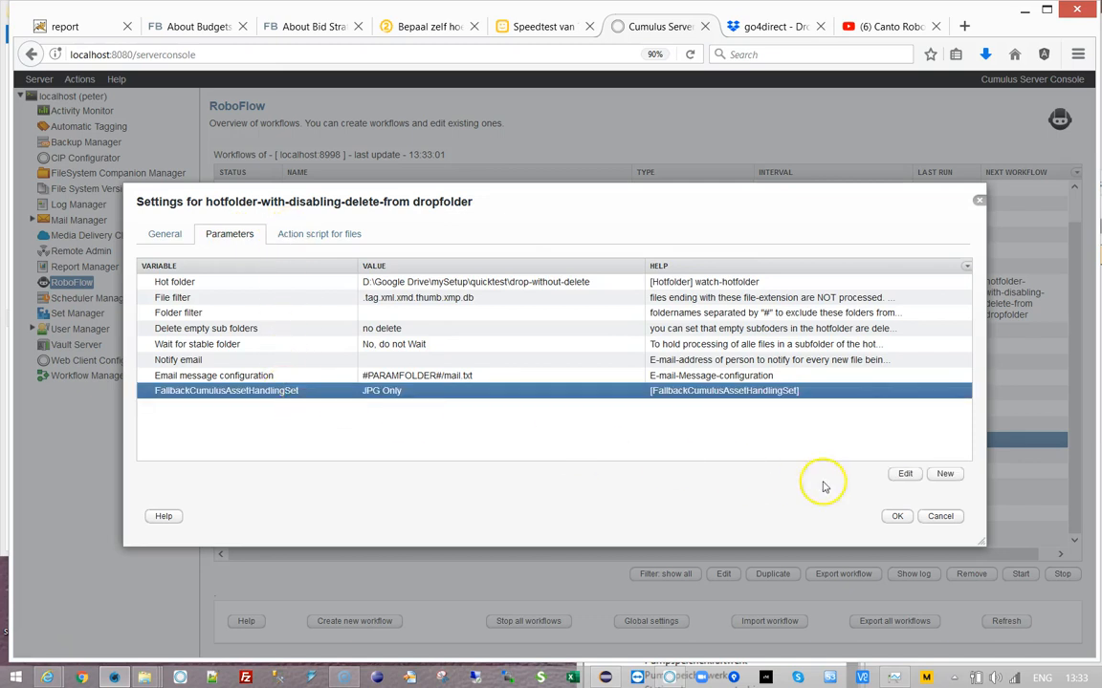
- Add a new EmailOnError parameter and leave its value empty
left_click(942, 474)
left_click(442, 334)
type("EmailOnError")
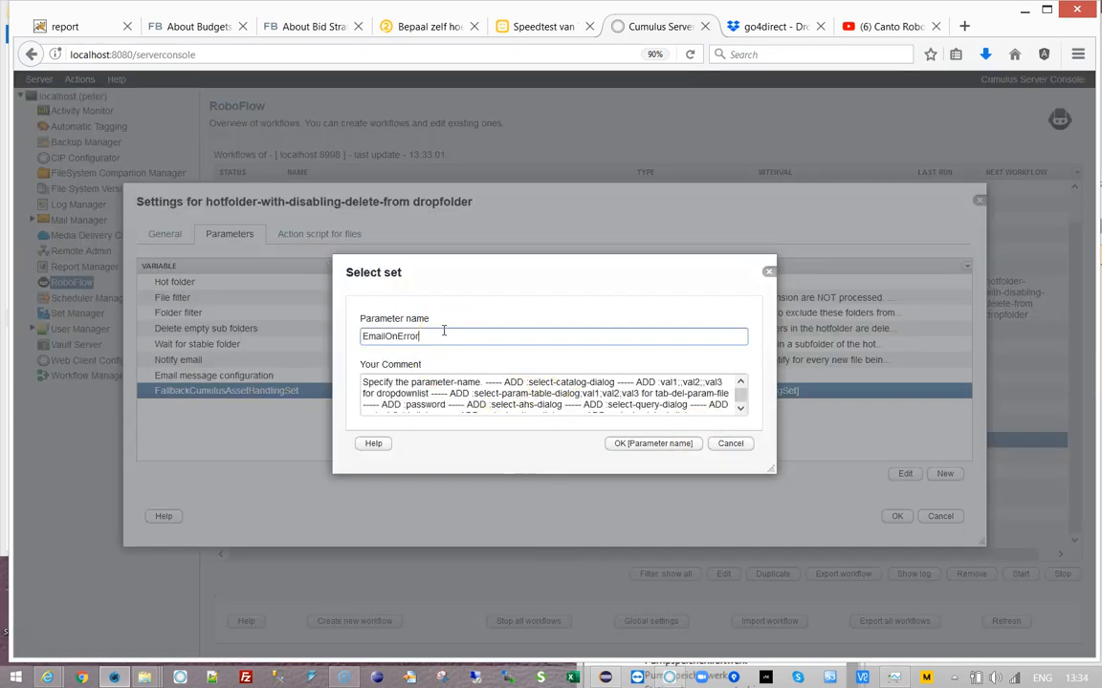
left_click(620, 443)
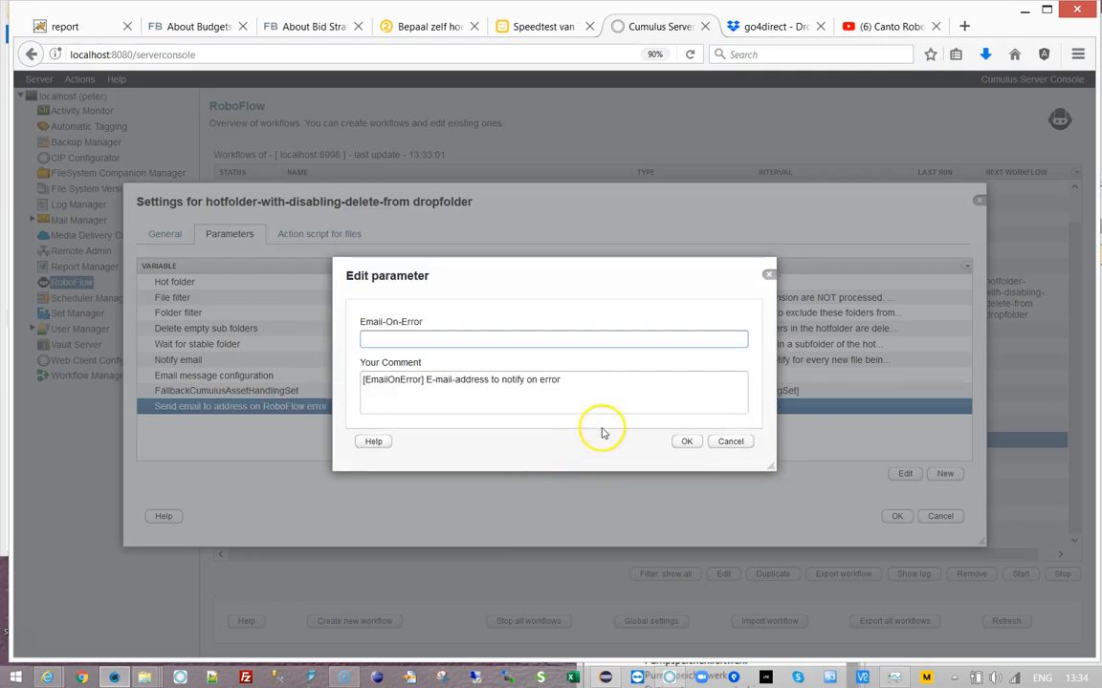
left_click(681, 442)
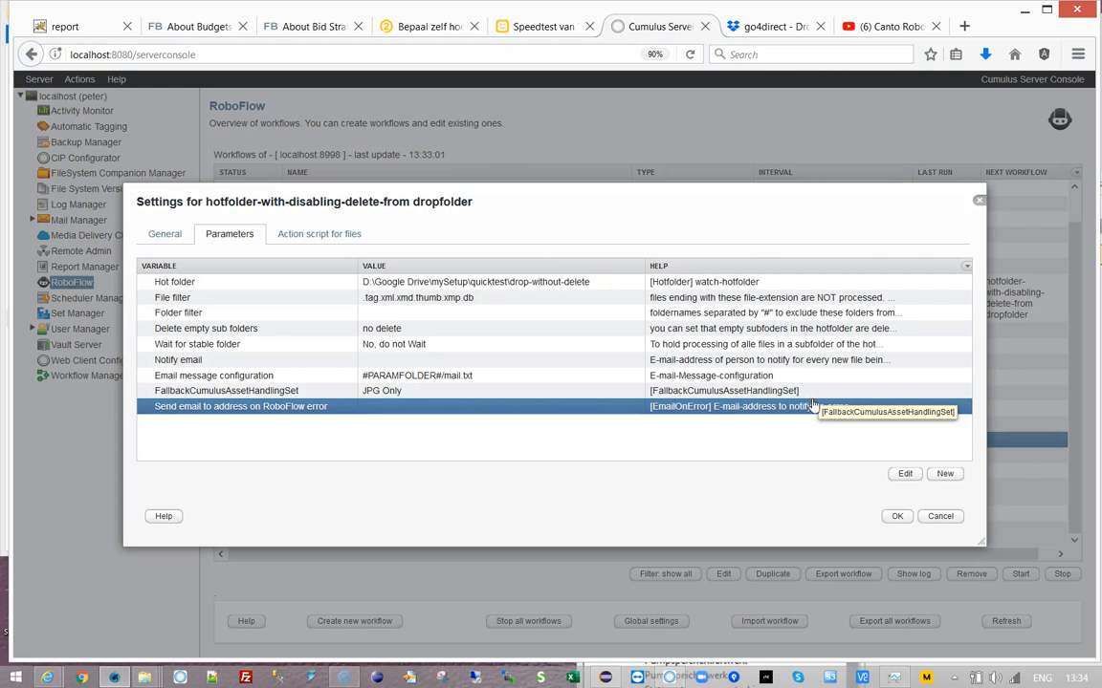
- Save the dropfolder workflow, reopen its Parameters to confirm EmailOnError is kept, then close
left_click(896, 517)
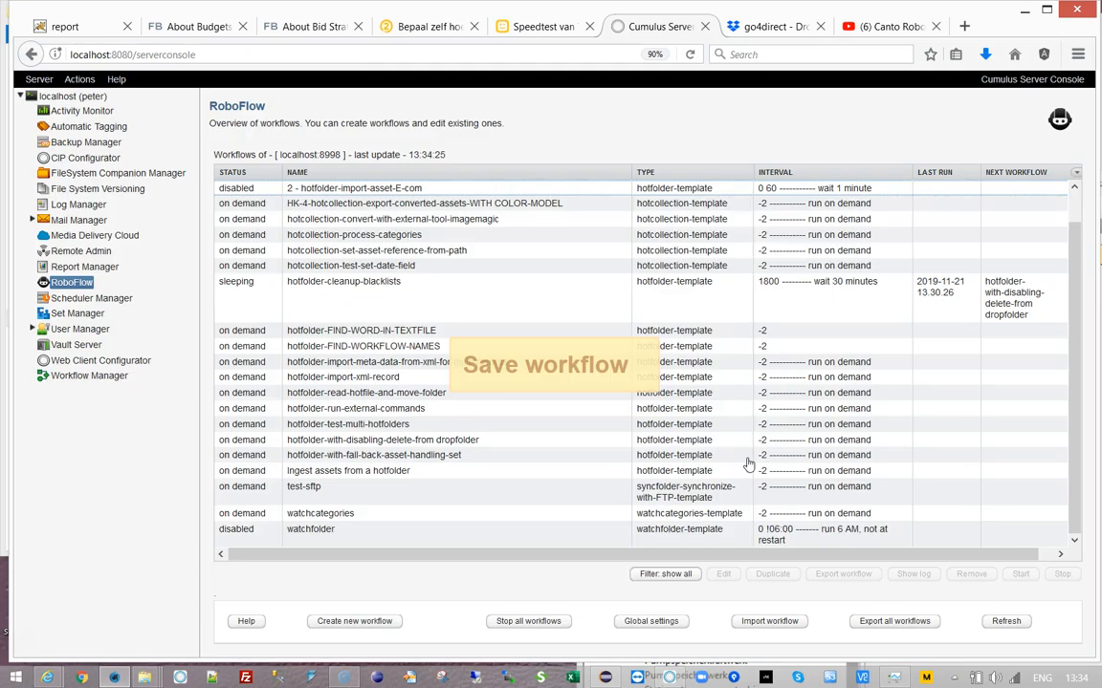
left_click(416, 287)
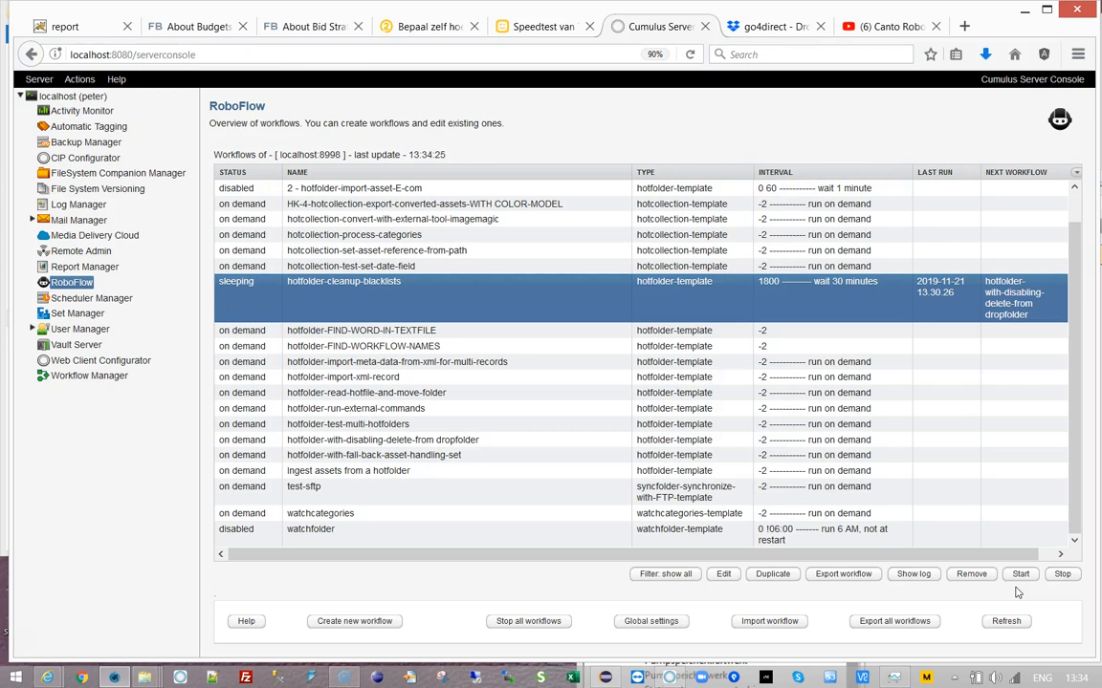
double_click(359, 442)
left_click(227, 234)
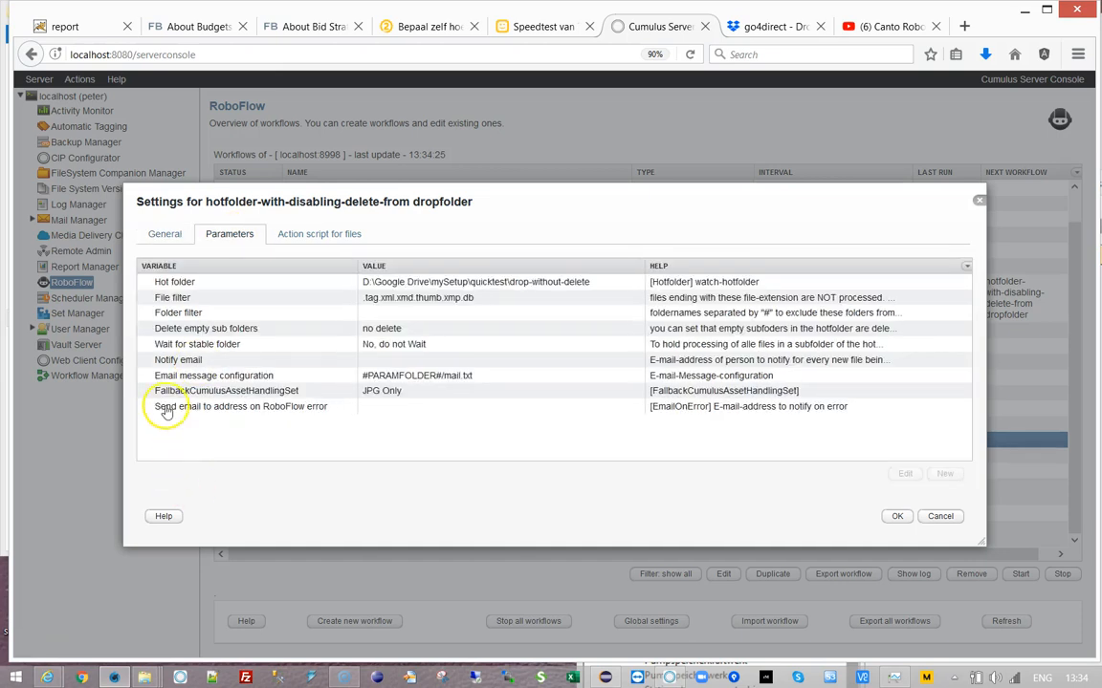
left_click(161, 390)
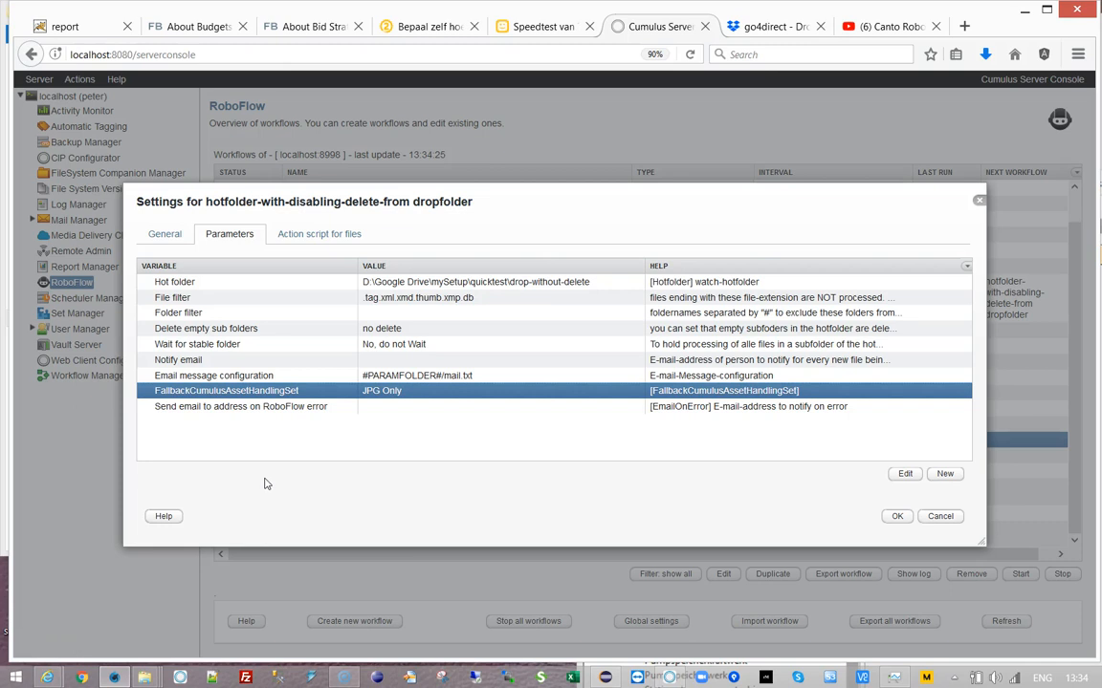
left_click(897, 516)
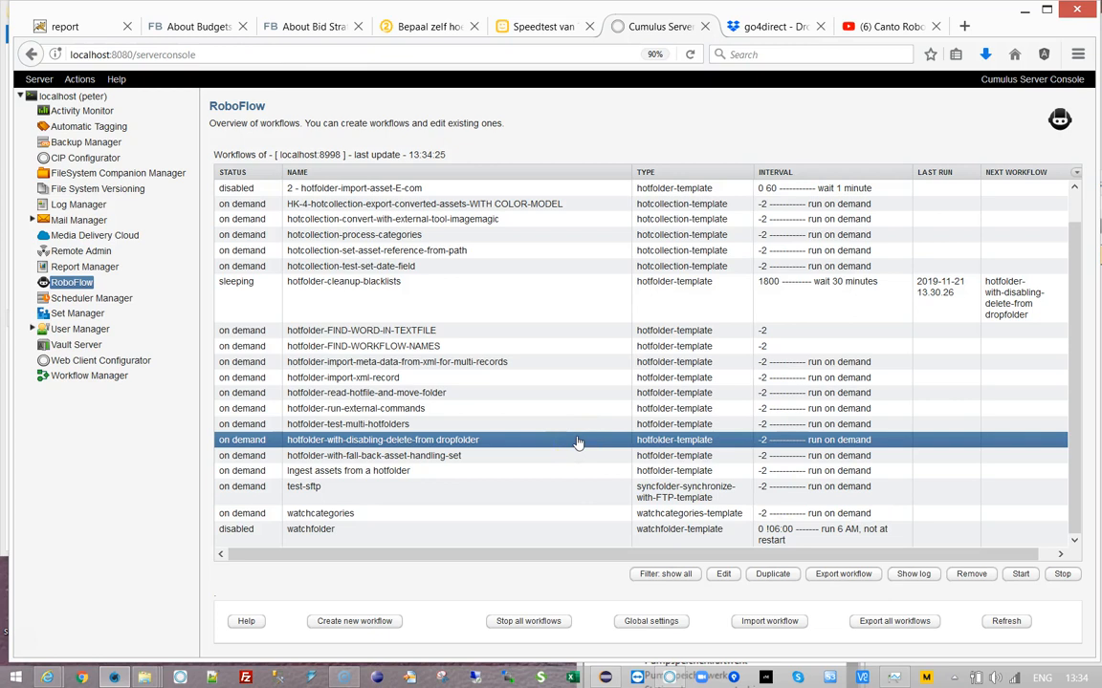
left_click(321, 289)
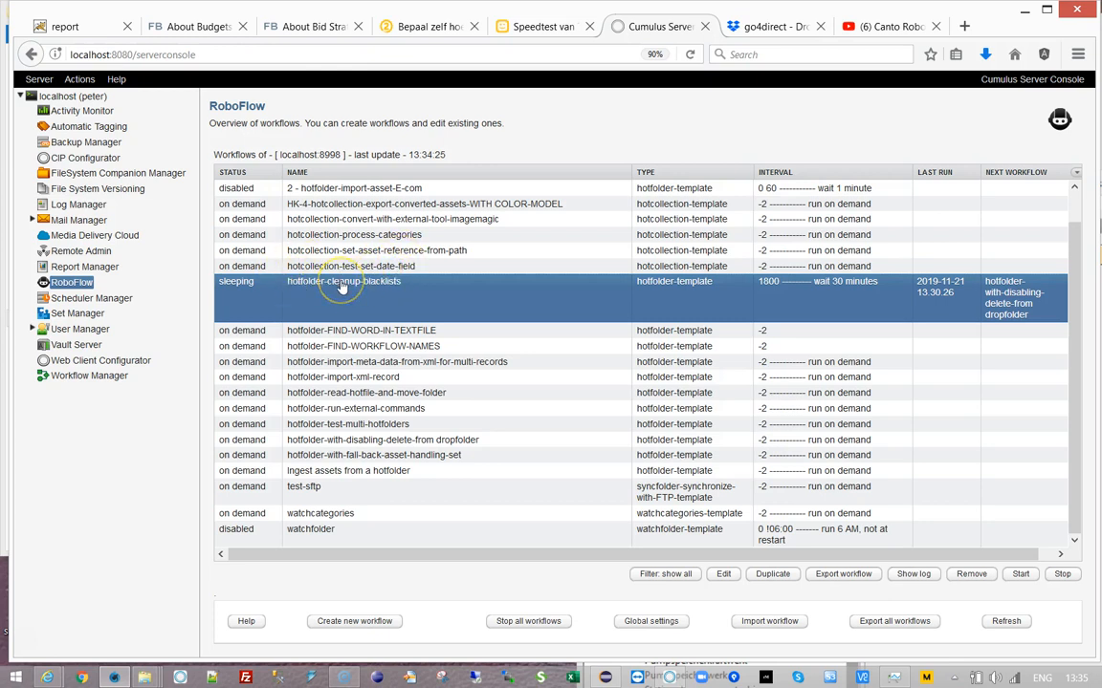
left_click(330, 441)
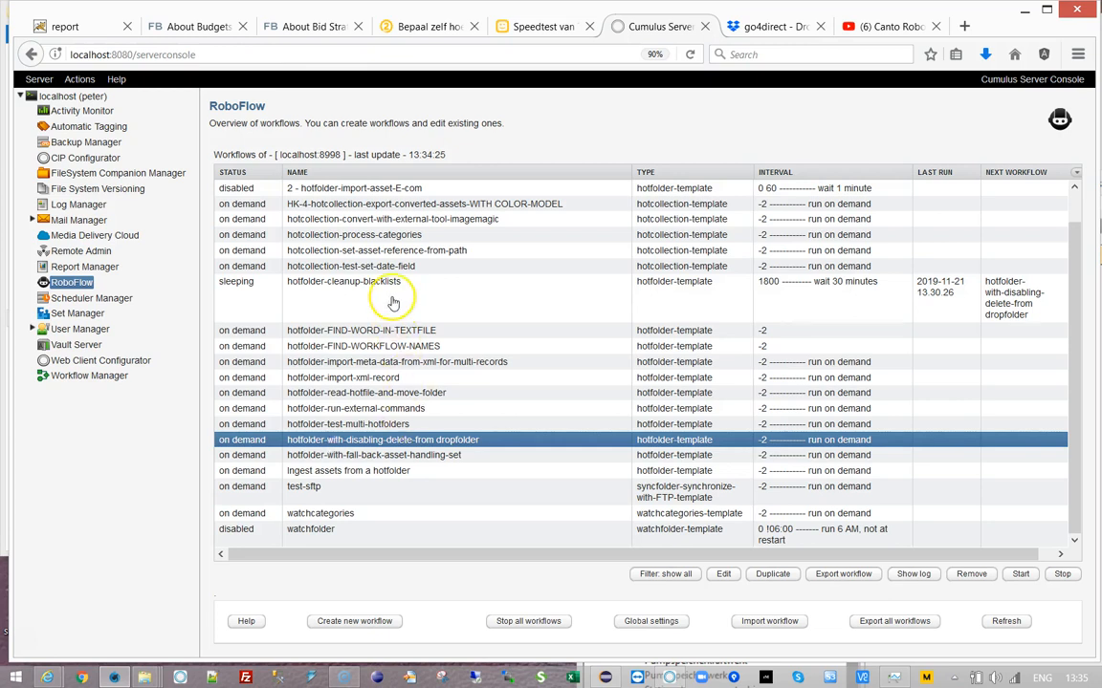
left_click(353, 282)
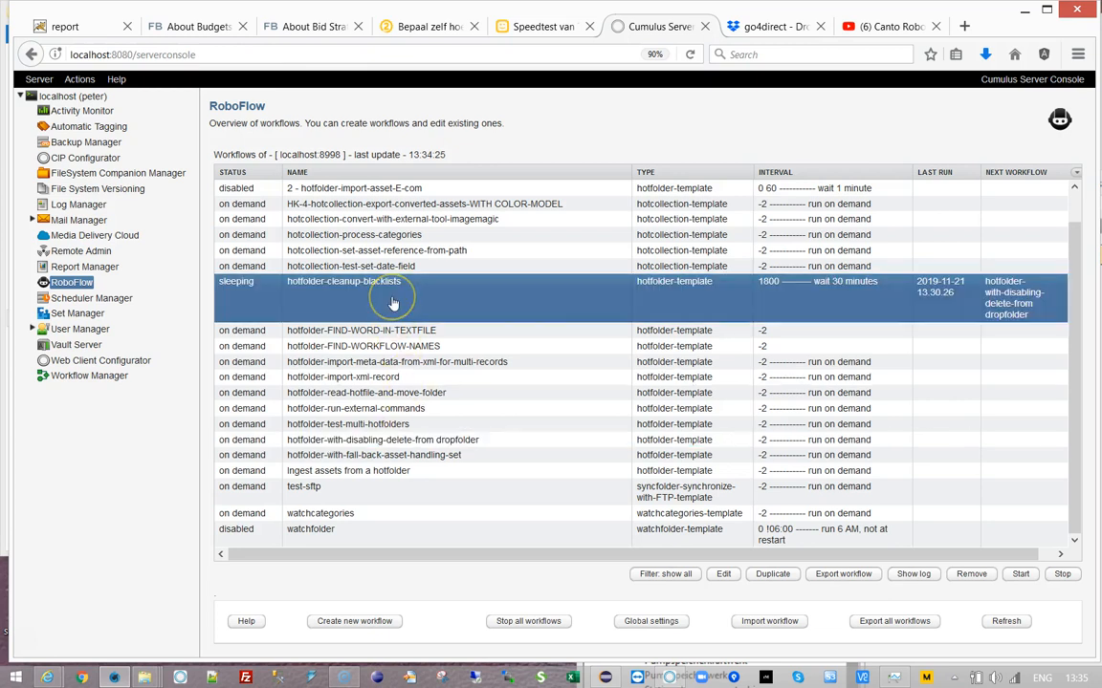
left_click(417, 424)
left_click(418, 442)
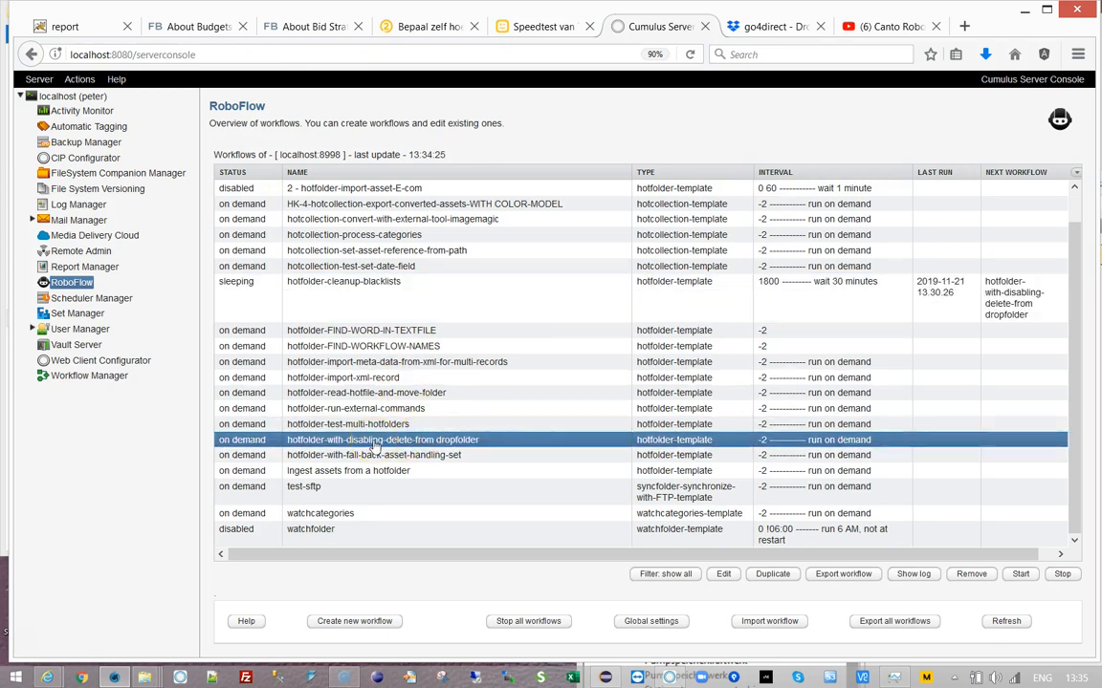
left_click(364, 296)
left_click(365, 296)
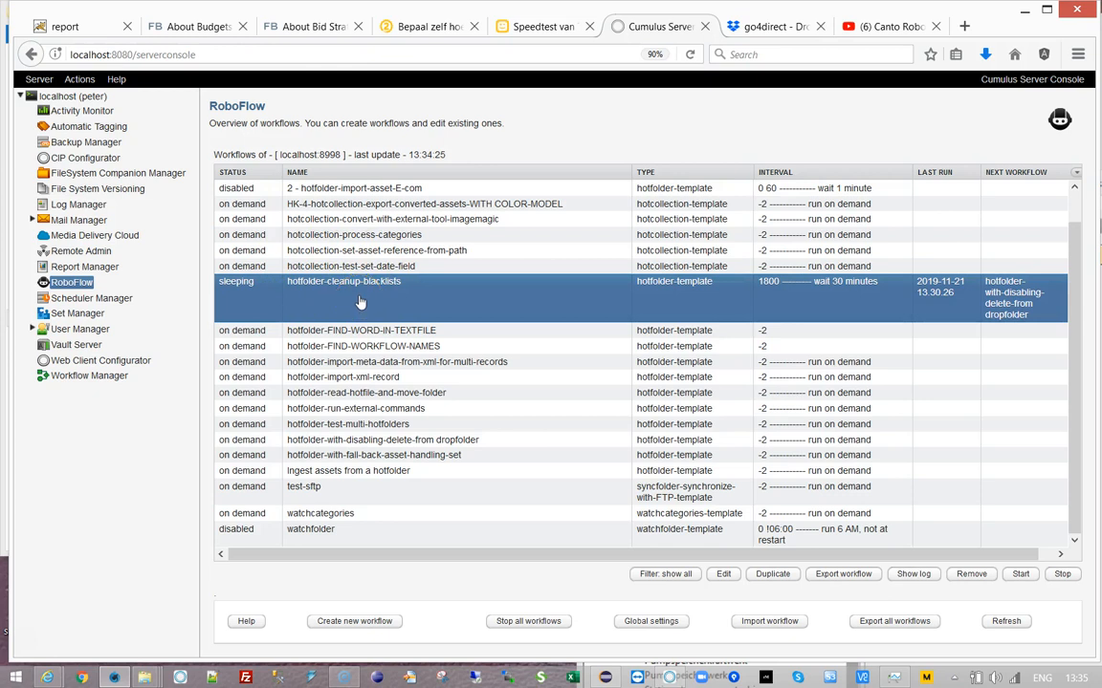
left_click(480, 444)
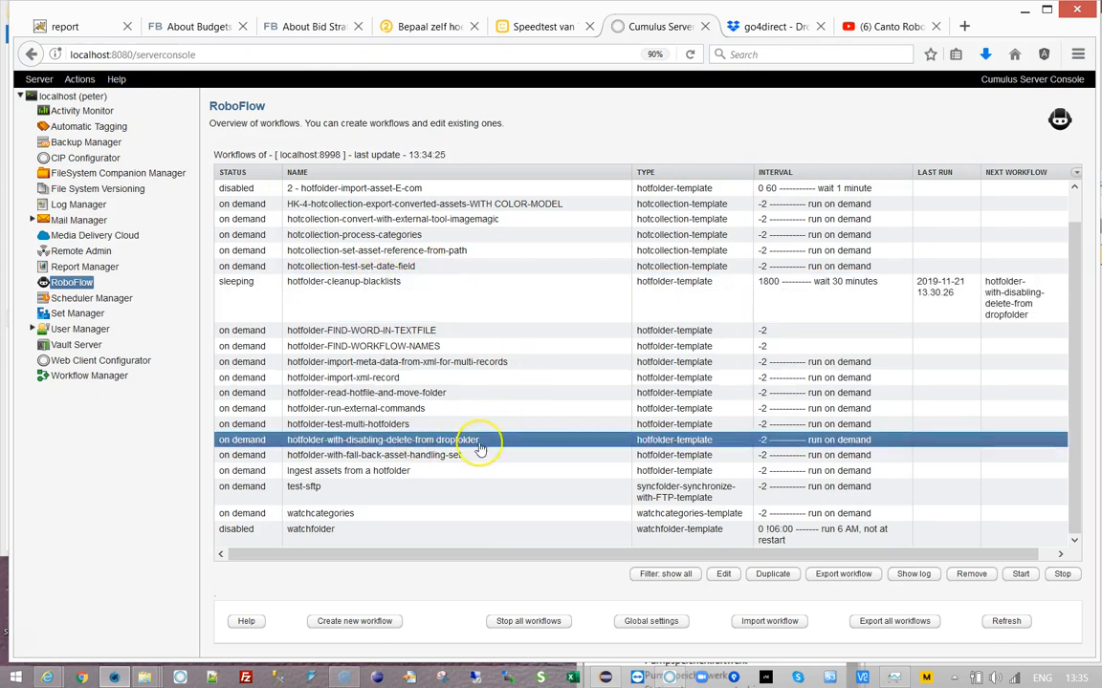